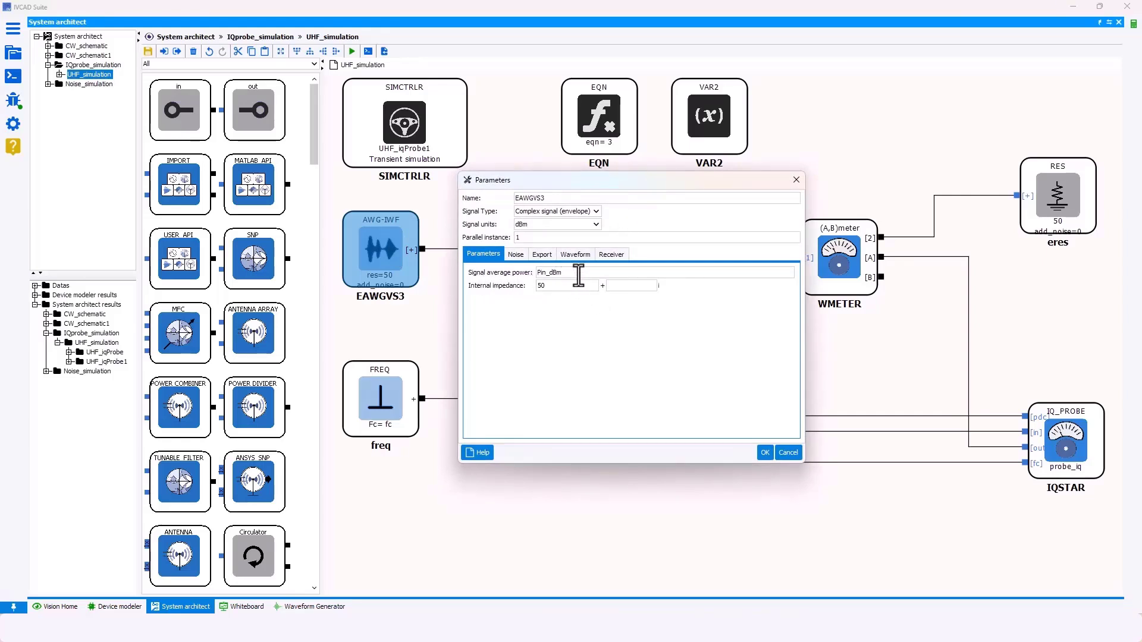
# Step: Review the signal average power and internal impedance settings of the EAWGVS3 source
pyautogui.click(582, 273)
pyautogui.moveTo(561, 273); pyautogui.dragTo(527, 273)
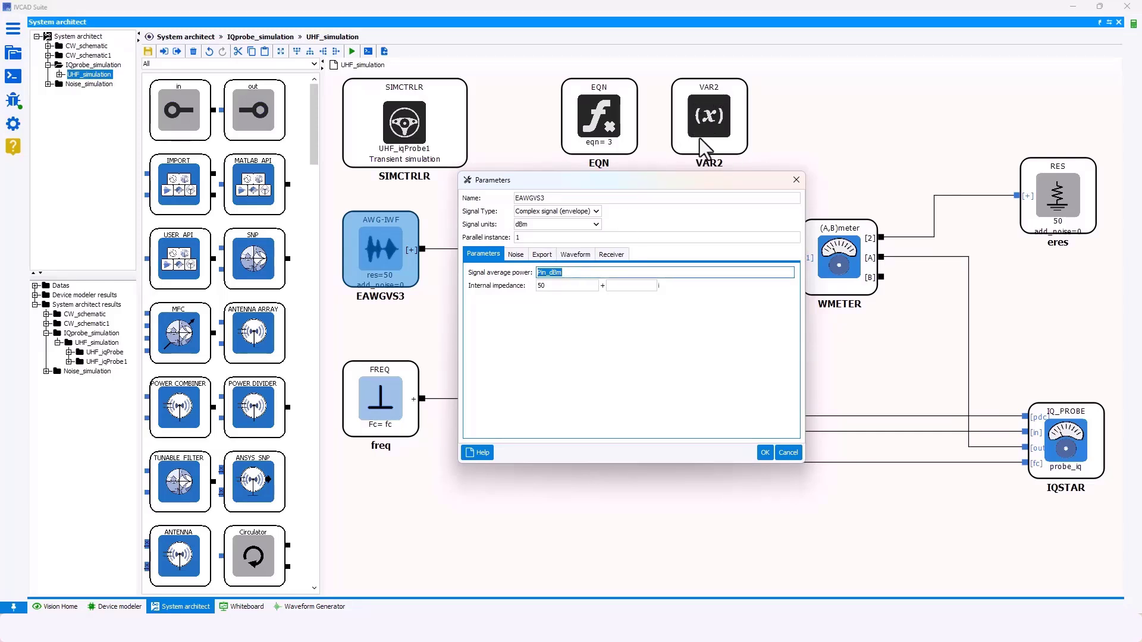
pyautogui.click(560, 286)
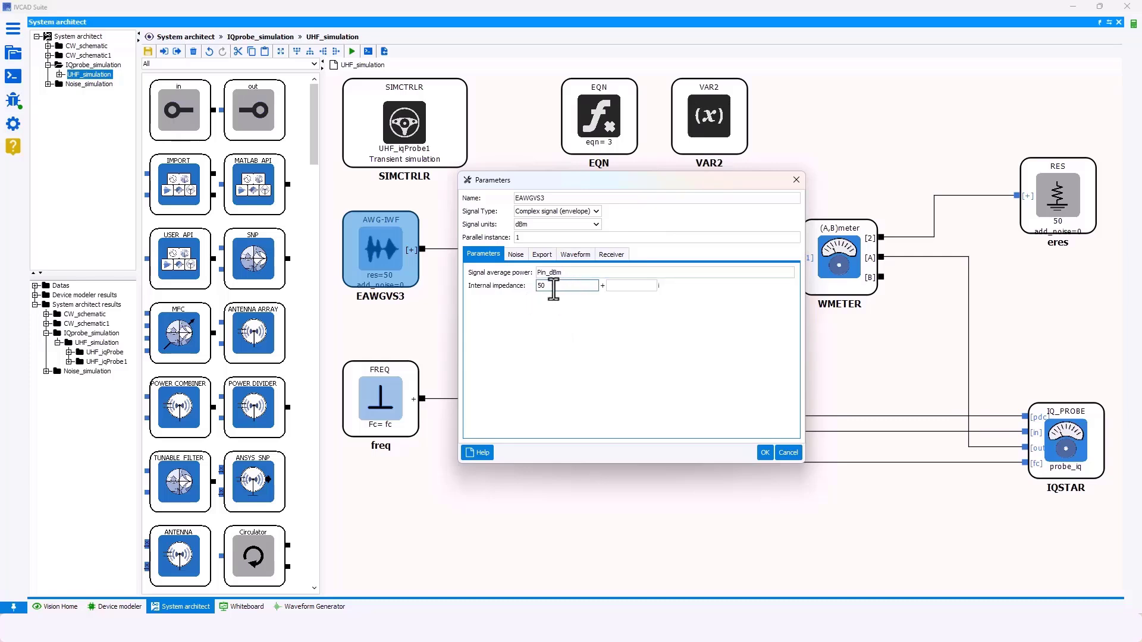
pyautogui.moveTo(559, 286); pyautogui.dragTo(519, 290)
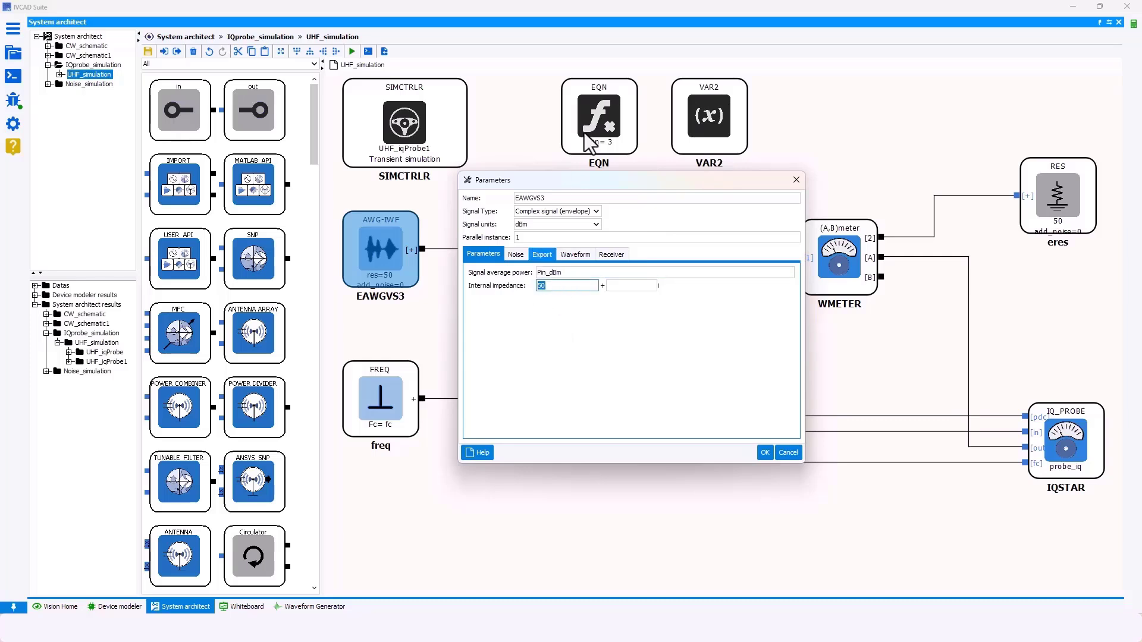
pyautogui.click(764, 453)
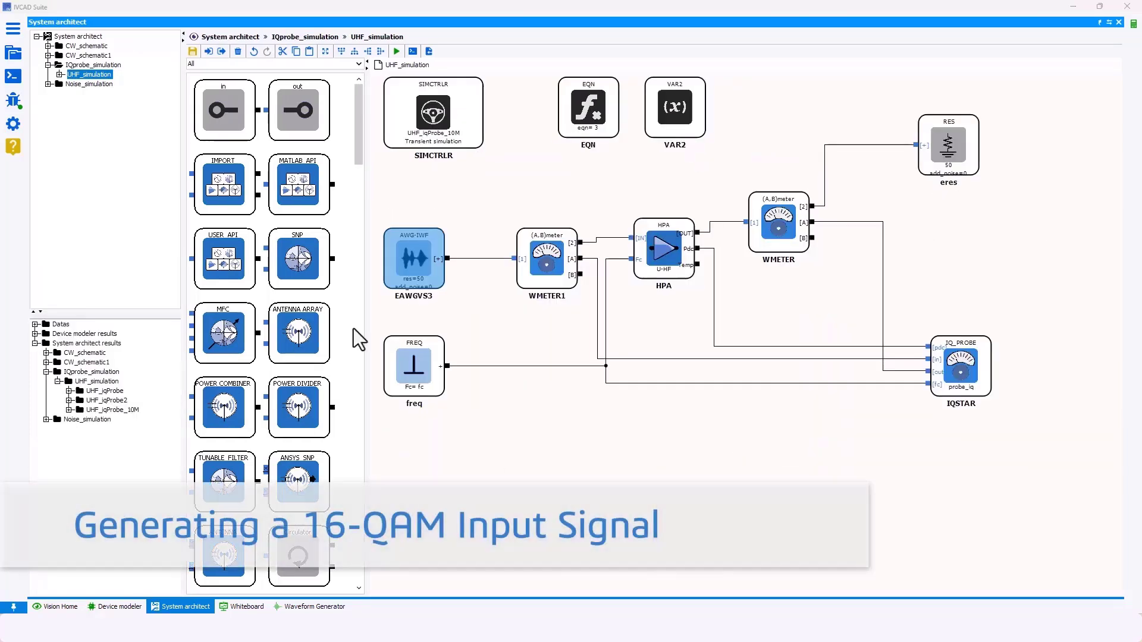
# Step: Inspect the waveform file and waveform information assigned to the EAWGVS3 source
pyautogui.click(480, 253)
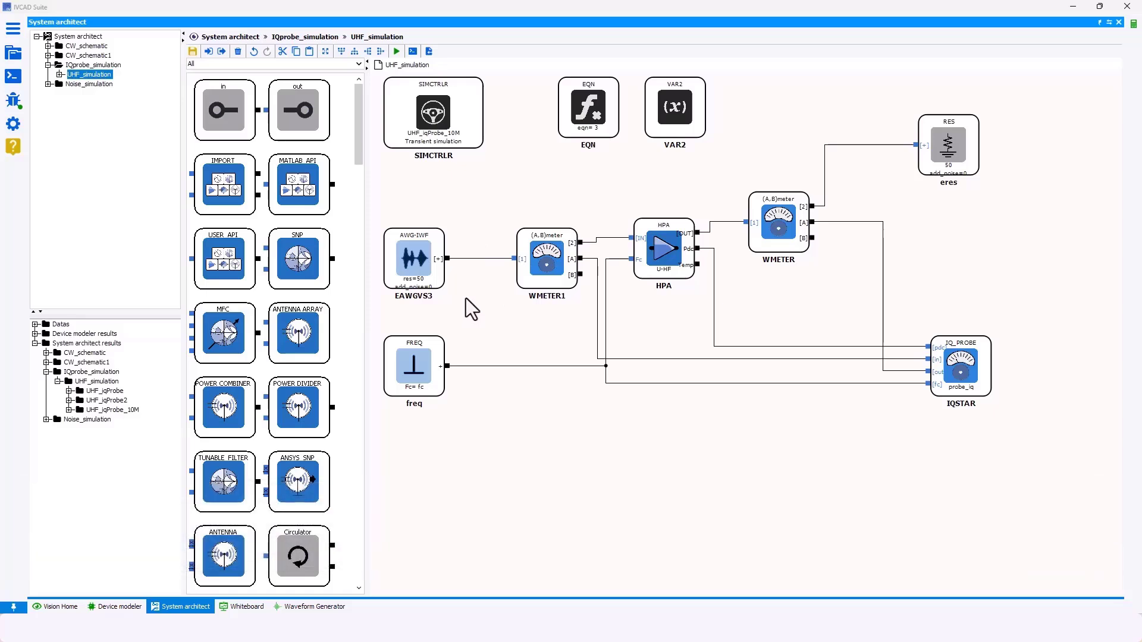
pyautogui.doubleClick(414, 258)
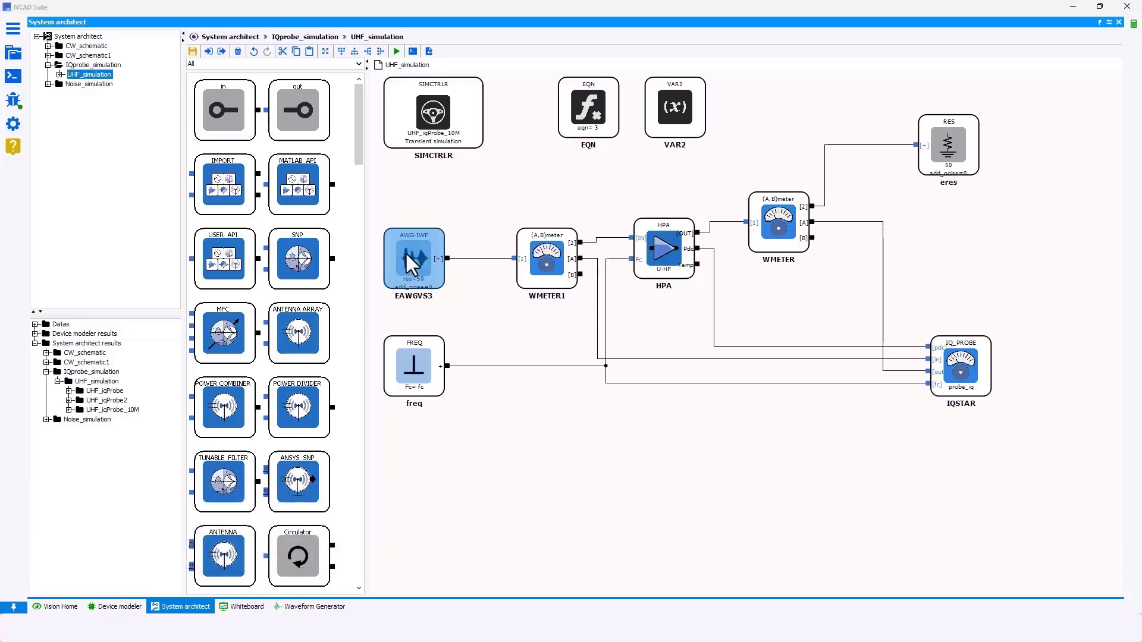
pyautogui.click(598, 253)
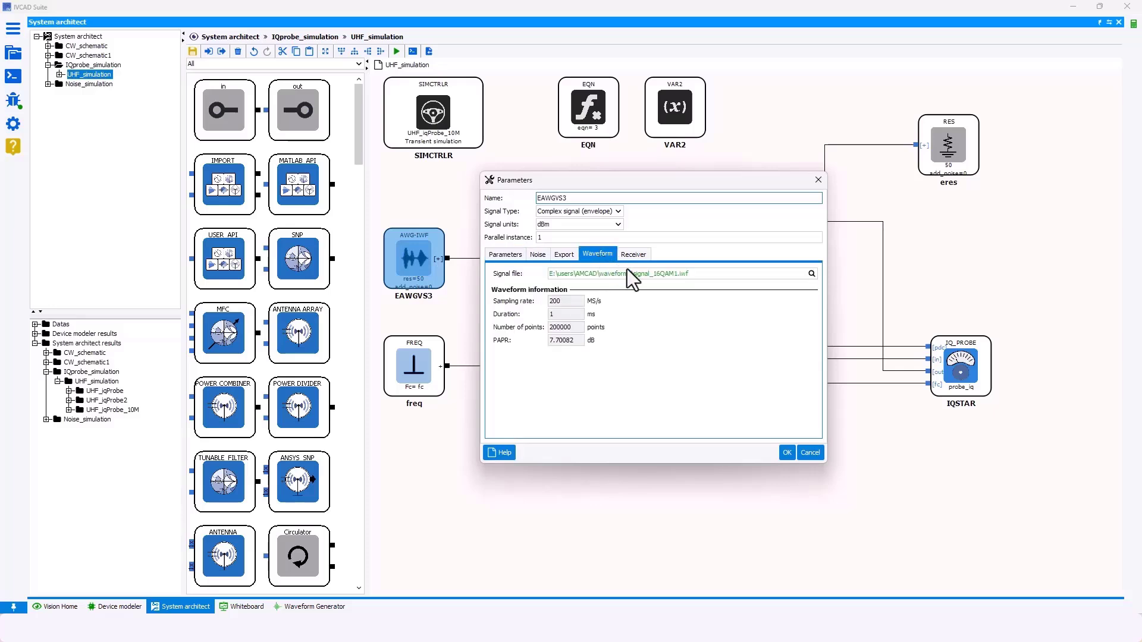
pyautogui.click(817, 180)
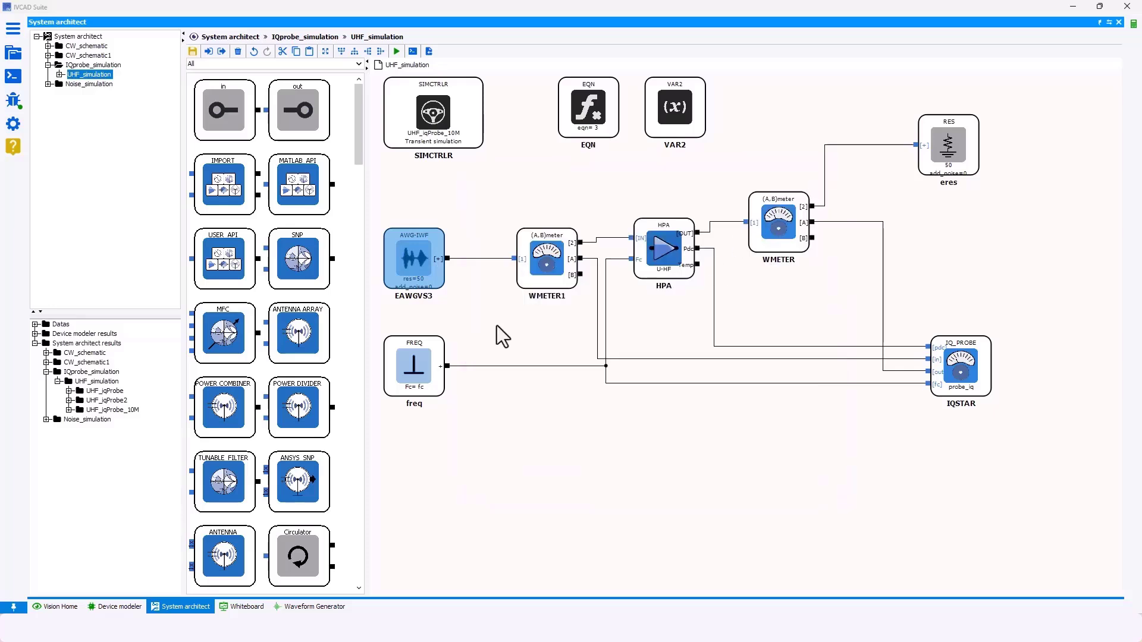
pyautogui.click(472, 304)
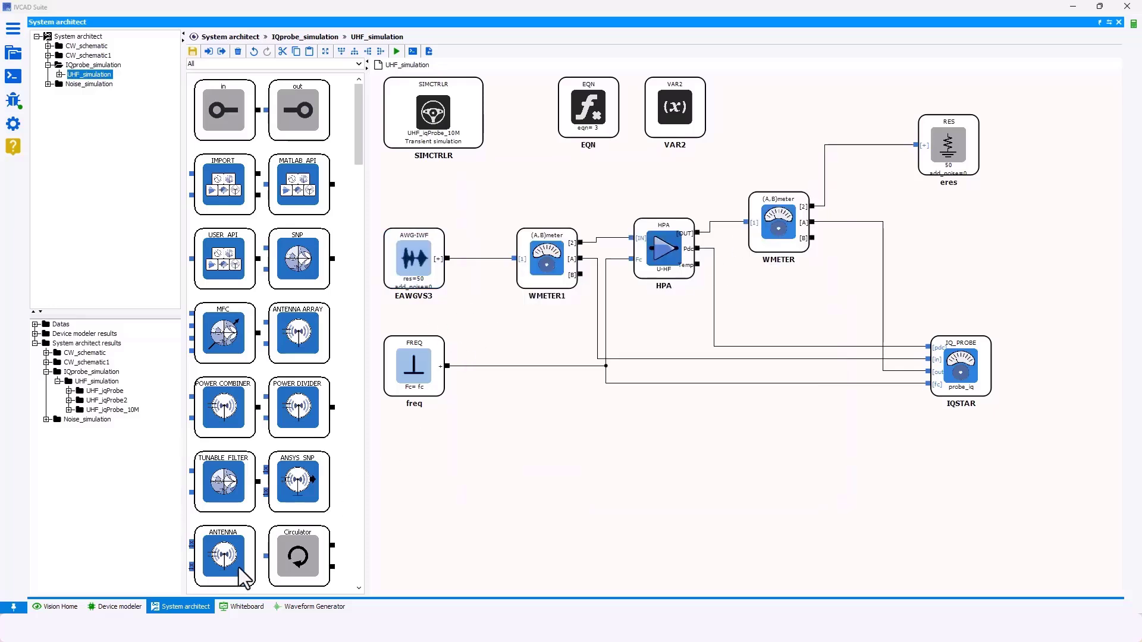
# Step: In the Waveform Generator, set the symbol rate to 50 MS/s and generate the 16QAM waveform
pyautogui.click(324, 608)
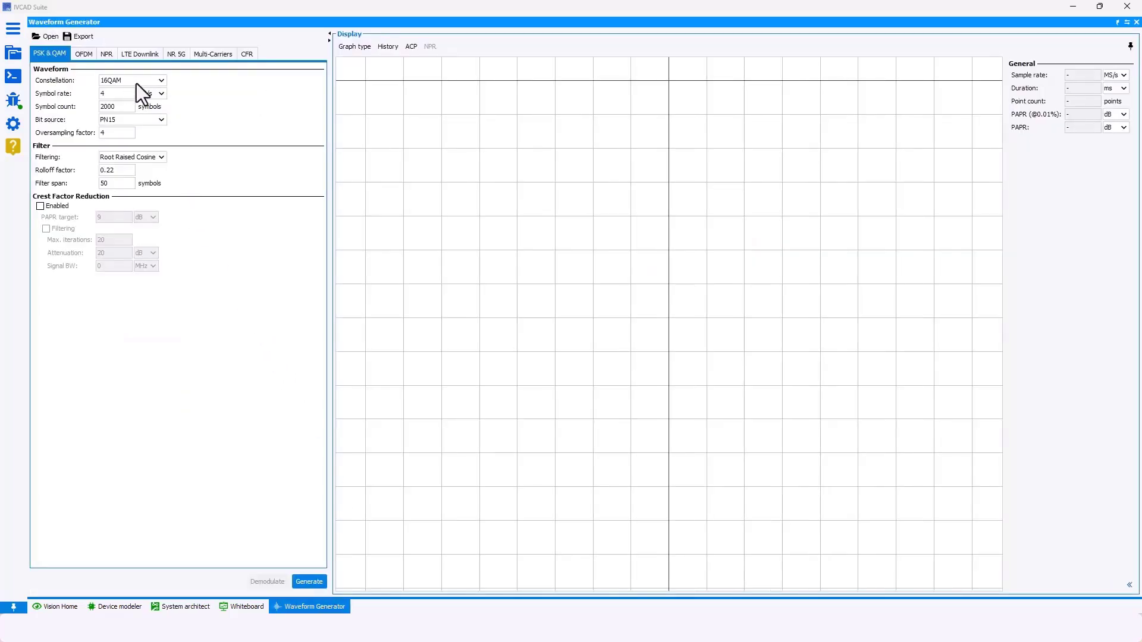
pyautogui.click(105, 93)
pyautogui.click(312, 585)
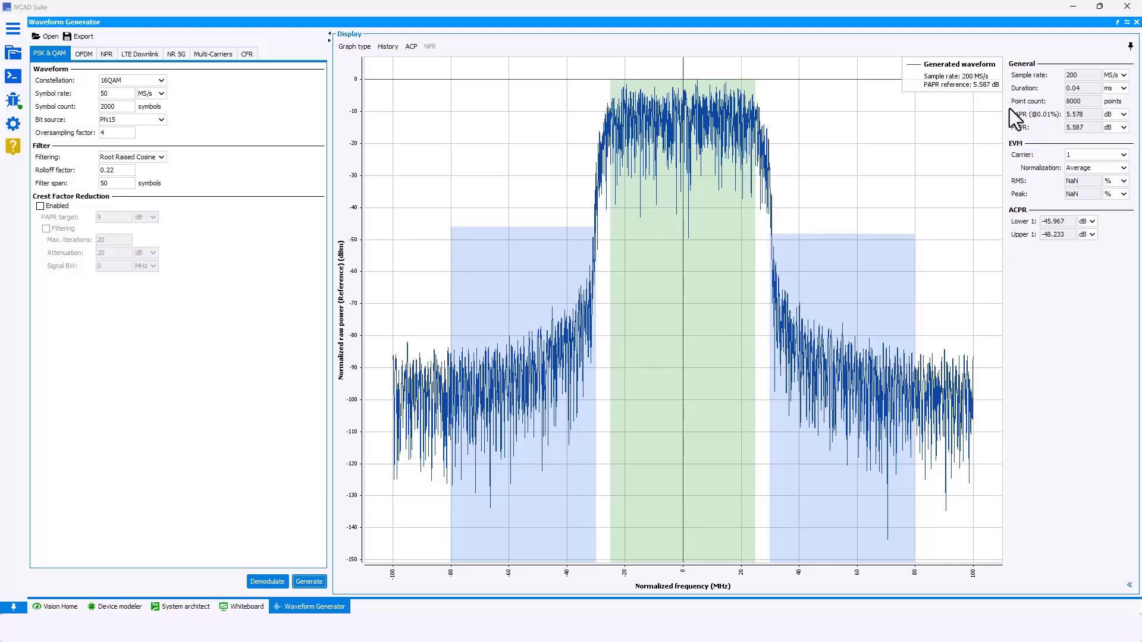
# Step: Check the generated waveform's PAPR, then demodulate the waveform and display its constellation graph
pyautogui.click(1095, 131)
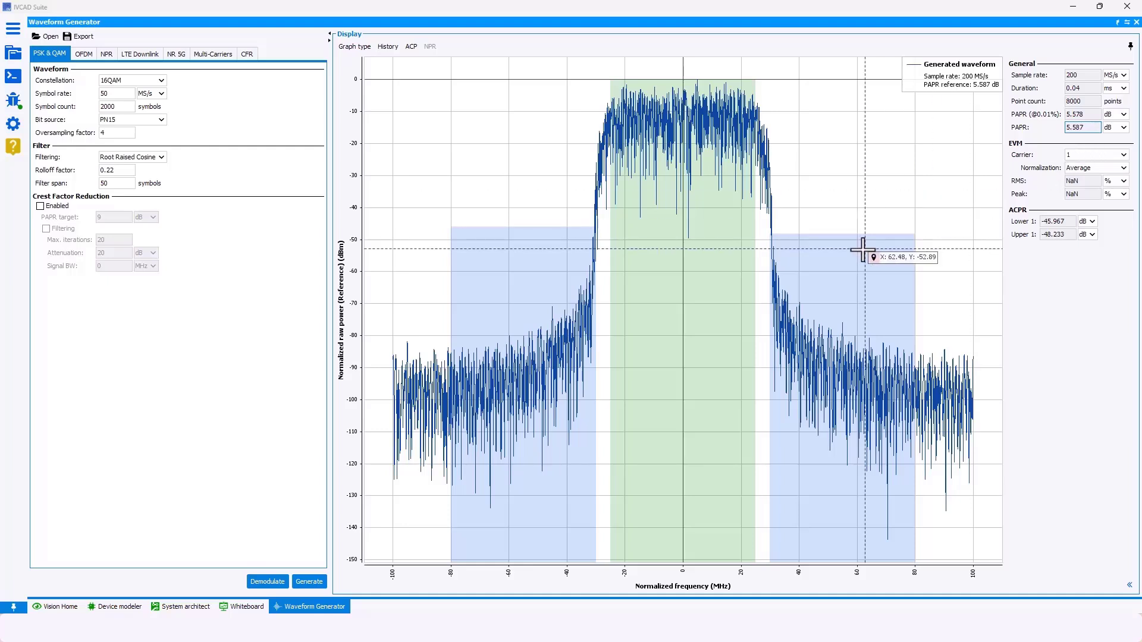
pyautogui.click(263, 585)
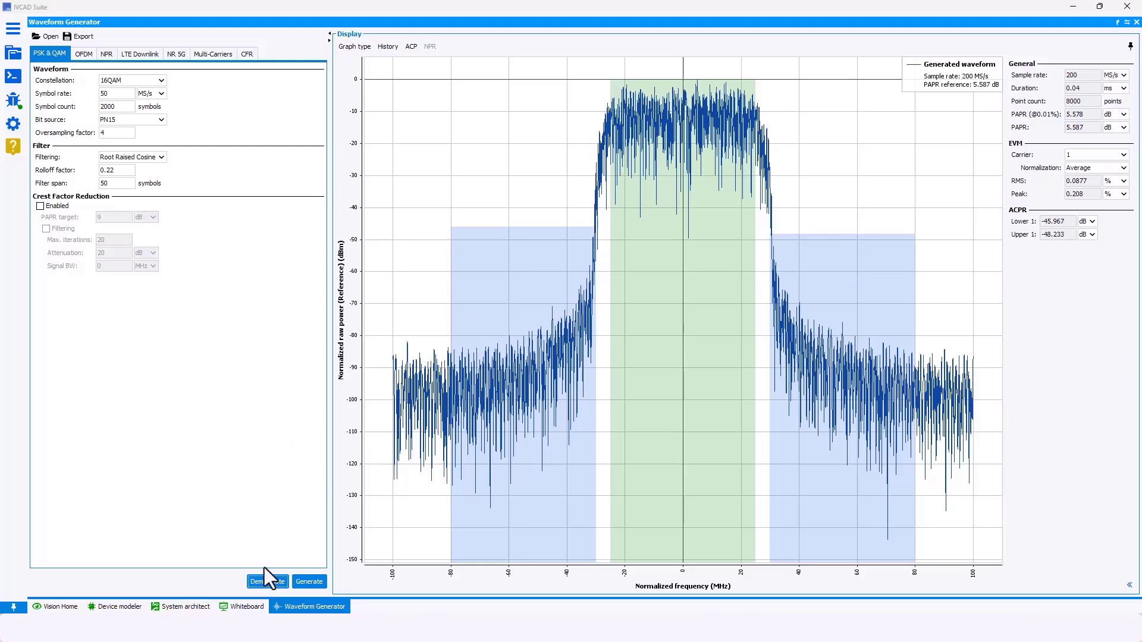
pyautogui.click(358, 47)
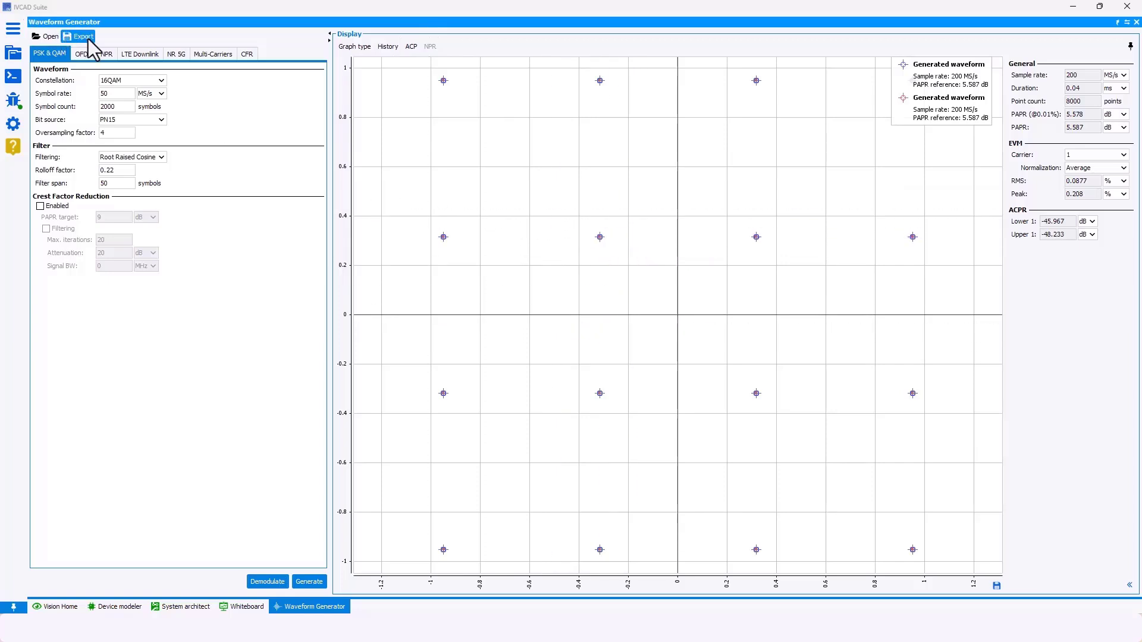
# Step: Export the generated waveform to signal_16QAM1.iwf in the waveforms folder, overwriting the existing file
pyautogui.click(88, 40)
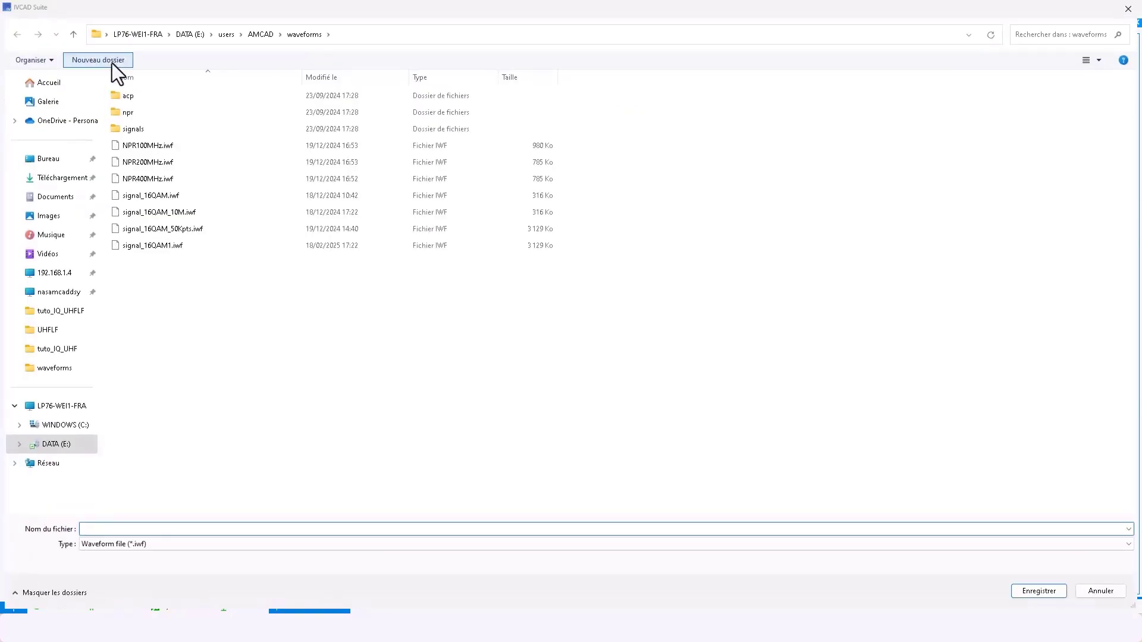
pyautogui.click(184, 248)
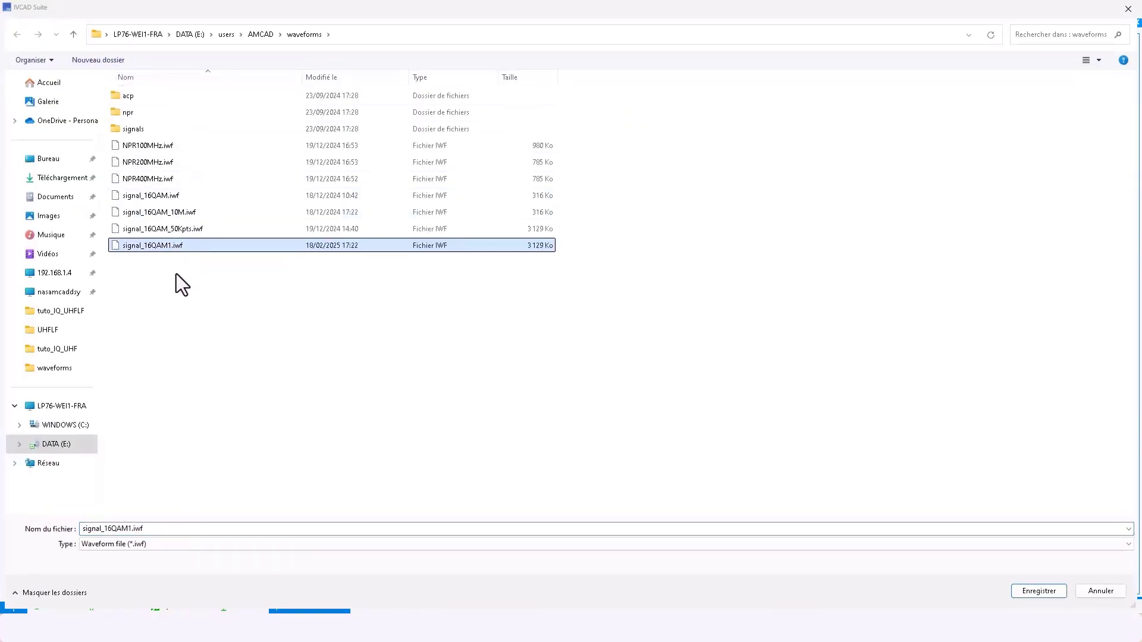
pyautogui.doubleClick(165, 244)
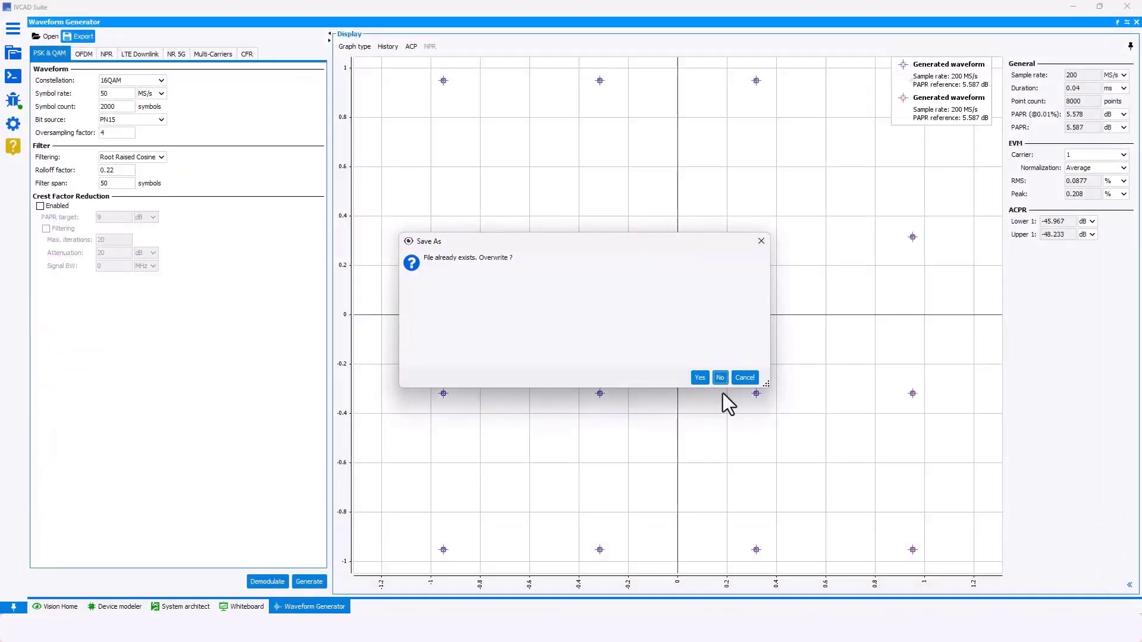
pyautogui.click(700, 377)
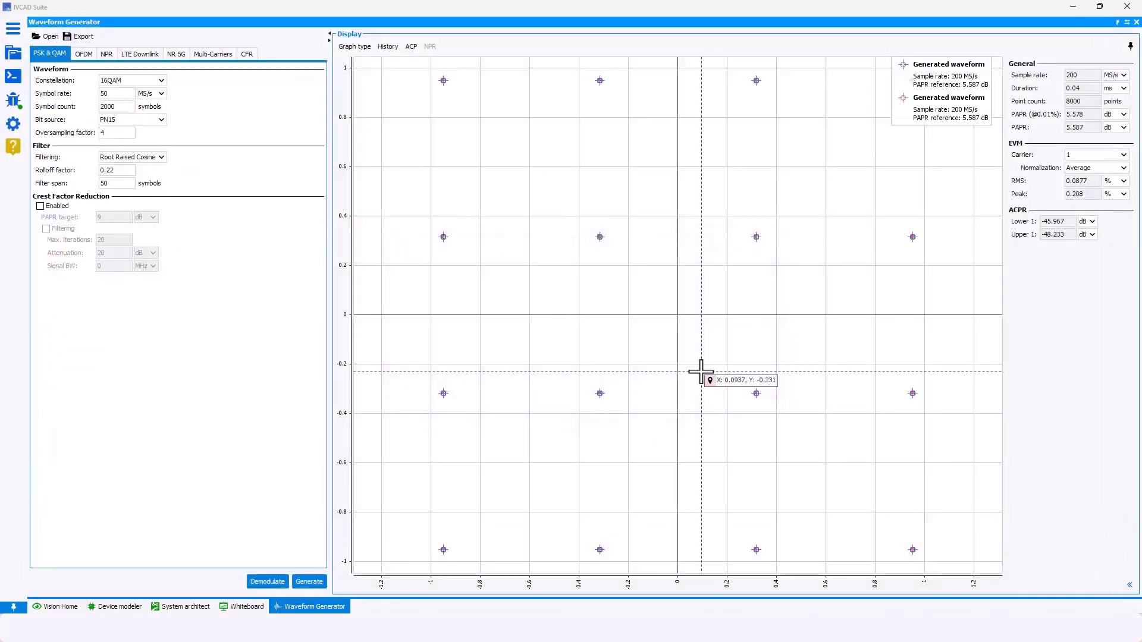
# Step: Back in System architect, reload signal_16QAM1.iwf as the EAWGVS3 source's signal file, check its sampling rate and apply the settings
pyautogui.click(178, 609)
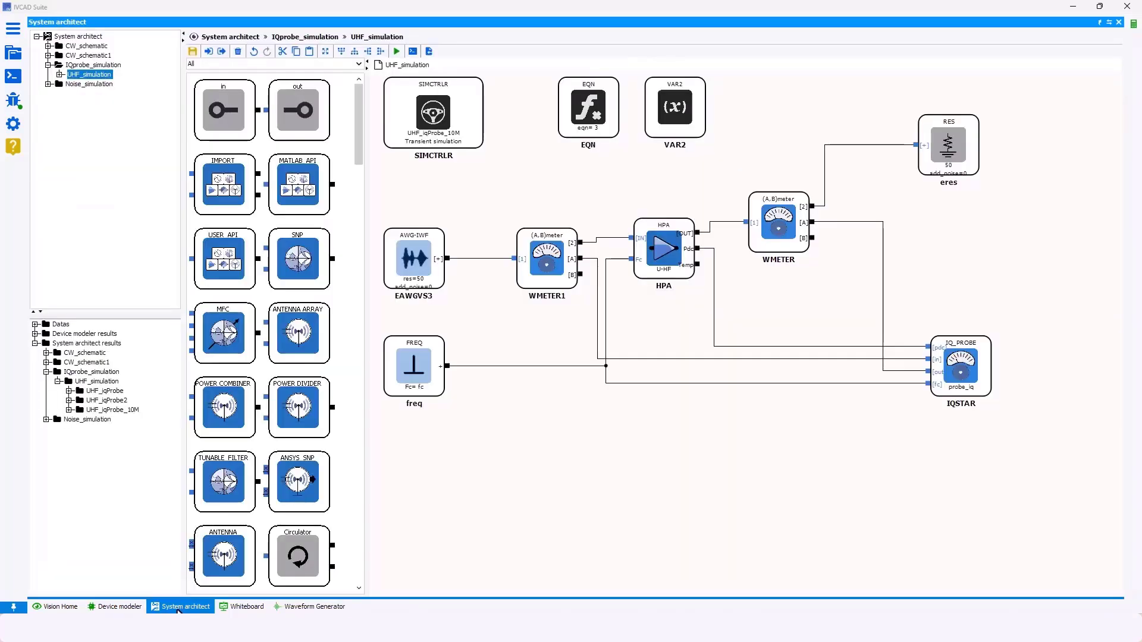
pyautogui.doubleClick(426, 261)
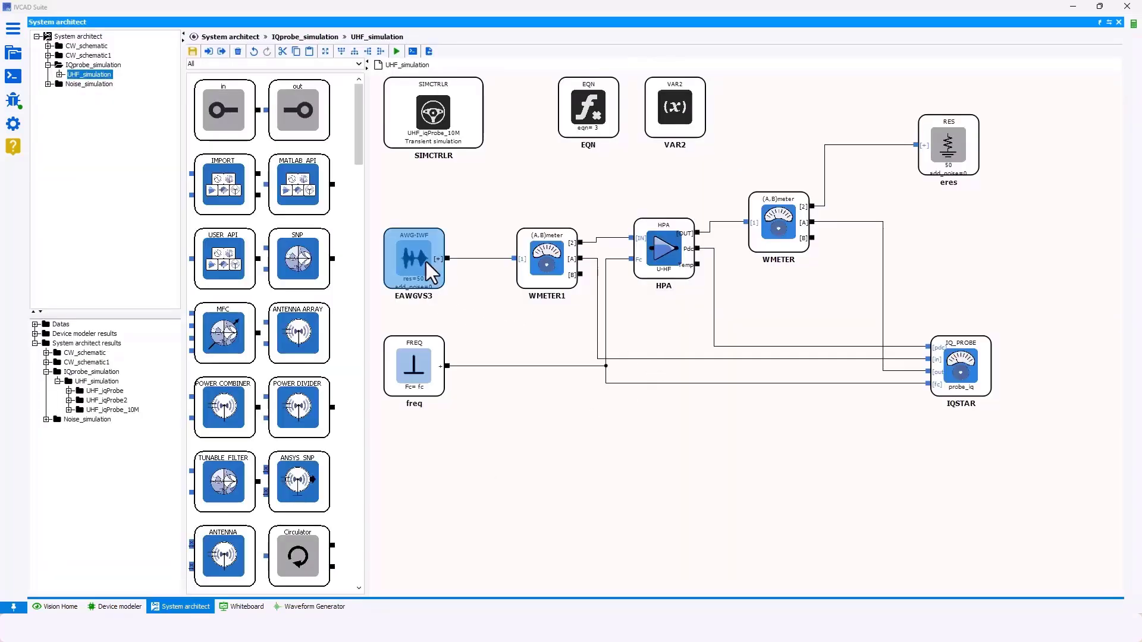
pyautogui.click(604, 258)
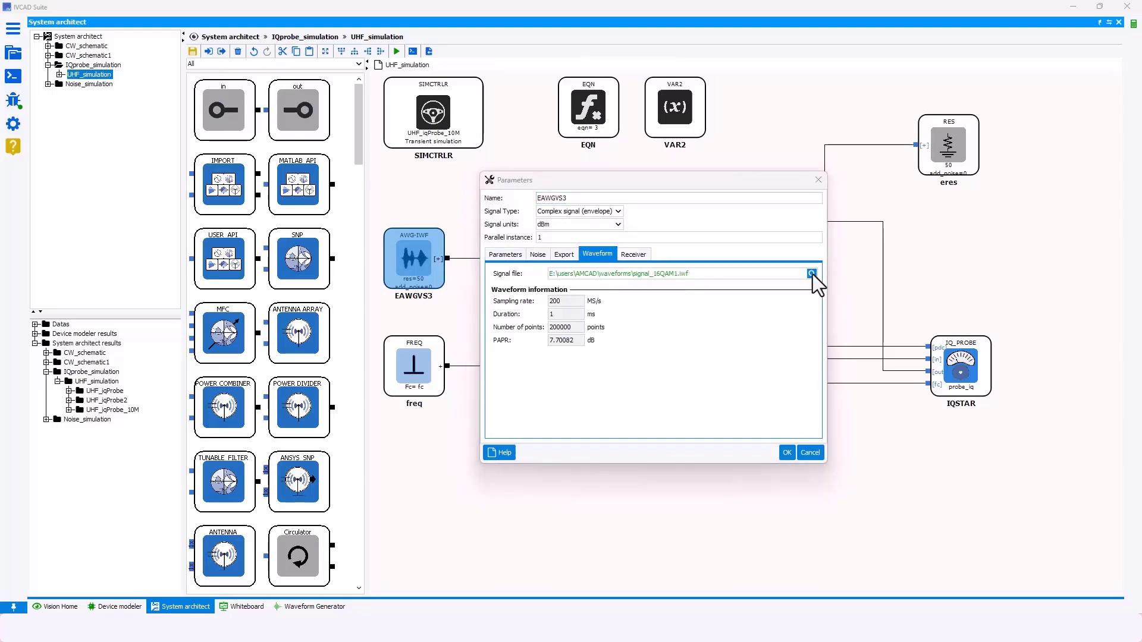
pyautogui.click(812, 274)
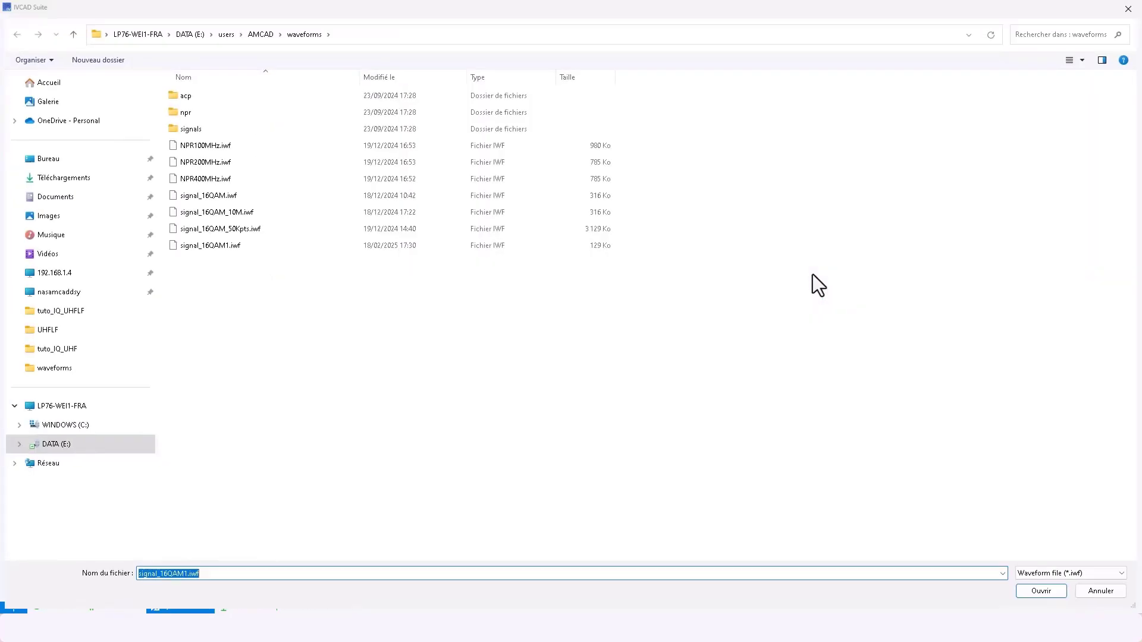
pyautogui.click(221, 244)
pyautogui.doubleClick(221, 244)
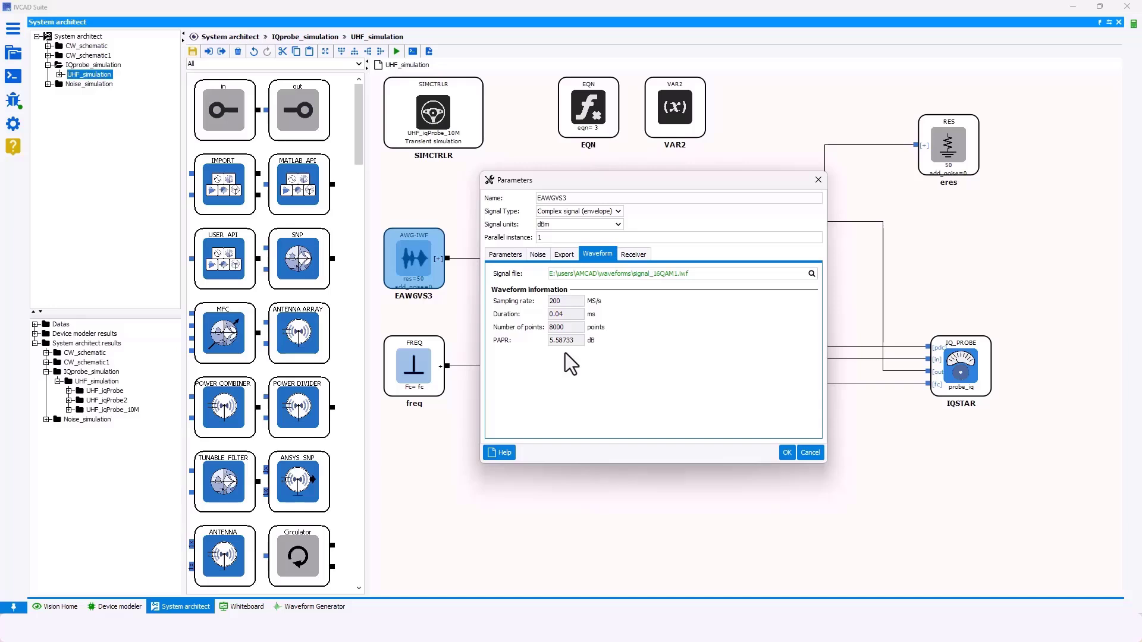
pyautogui.doubleClick(572, 302)
pyautogui.click(788, 454)
# Step: Check the symbol_rate value in the EQN block's equations
pyautogui.doubleClick(594, 121)
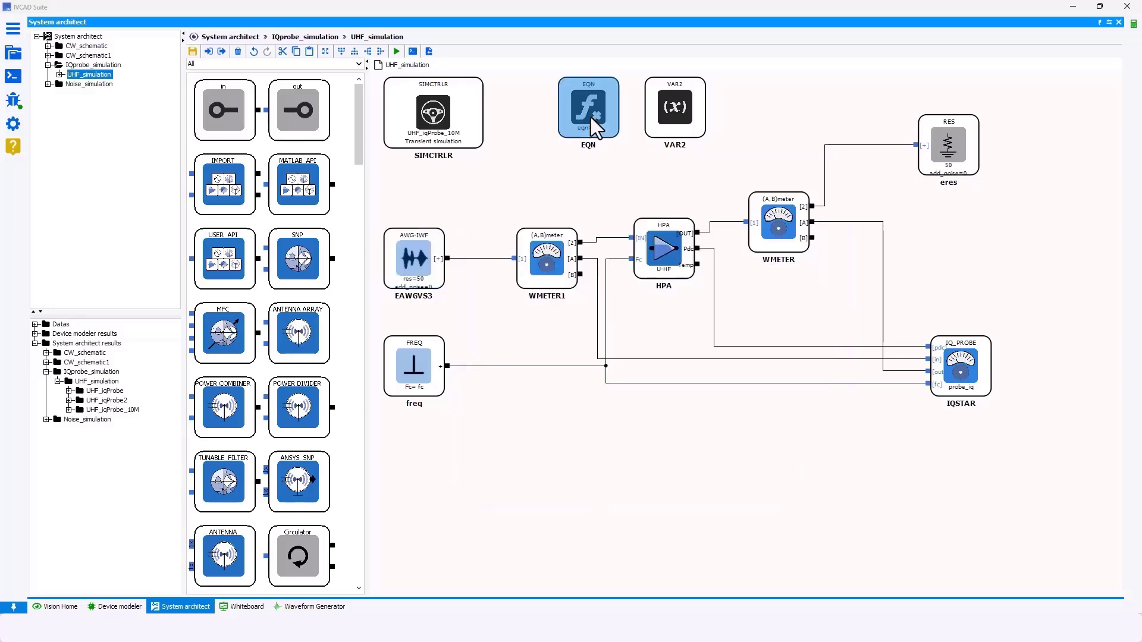
pyautogui.moveTo(534, 241); pyautogui.dragTo(544, 241)
pyautogui.click(547, 239)
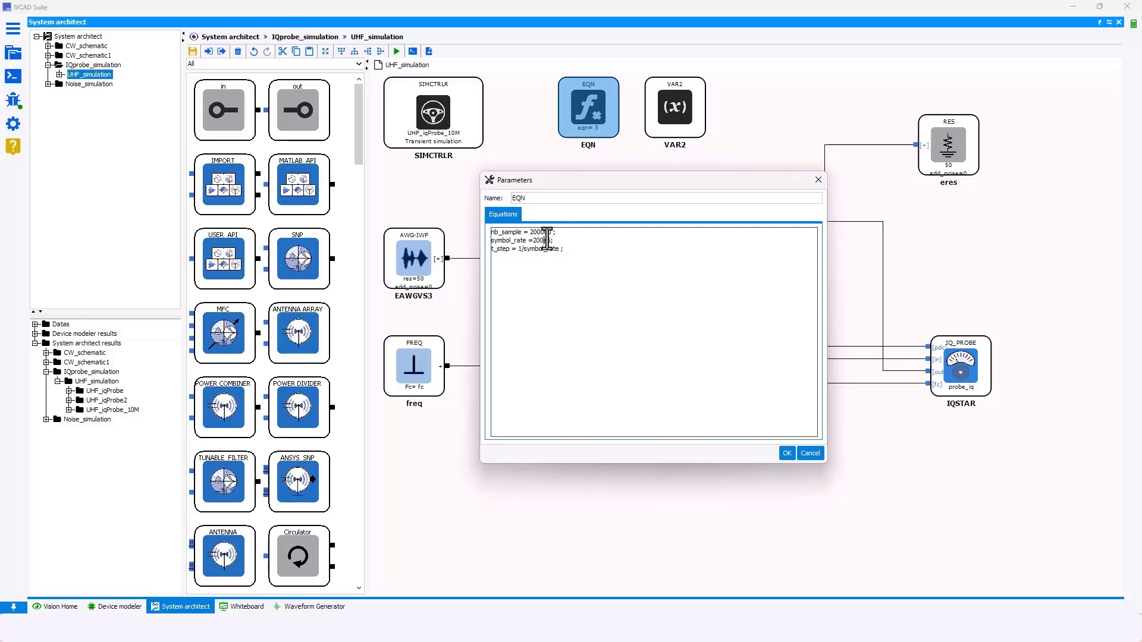
pyautogui.click(788, 455)
# Step: Check the number of points in the EAWGVS3 source's waveform information
pyautogui.doubleClick(427, 263)
pyautogui.click(599, 259)
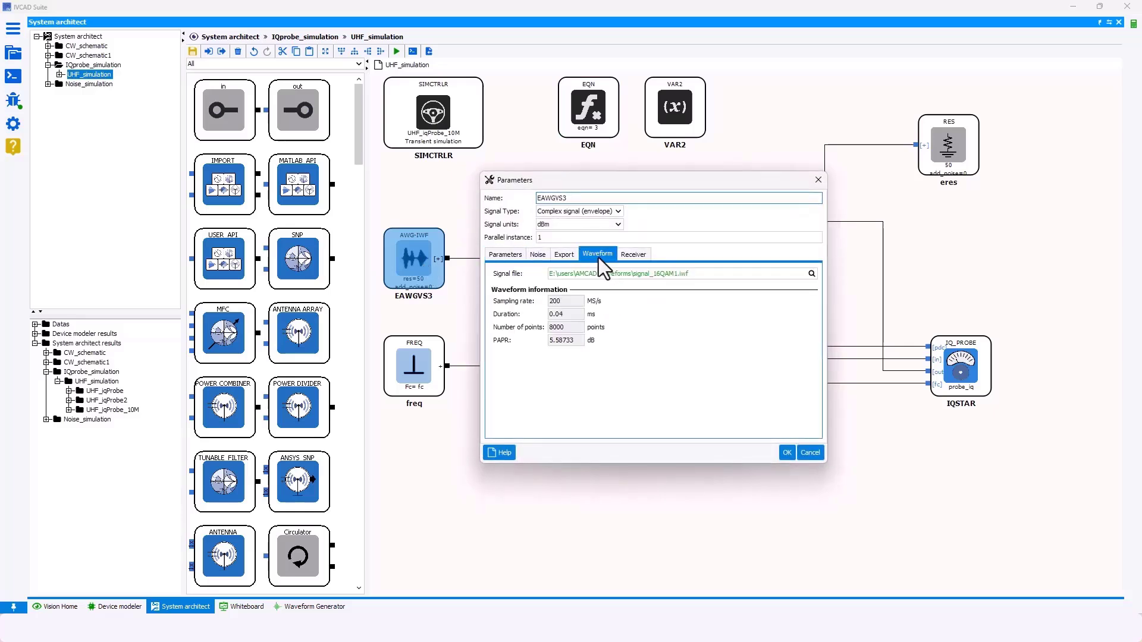
pyautogui.doubleClick(563, 327)
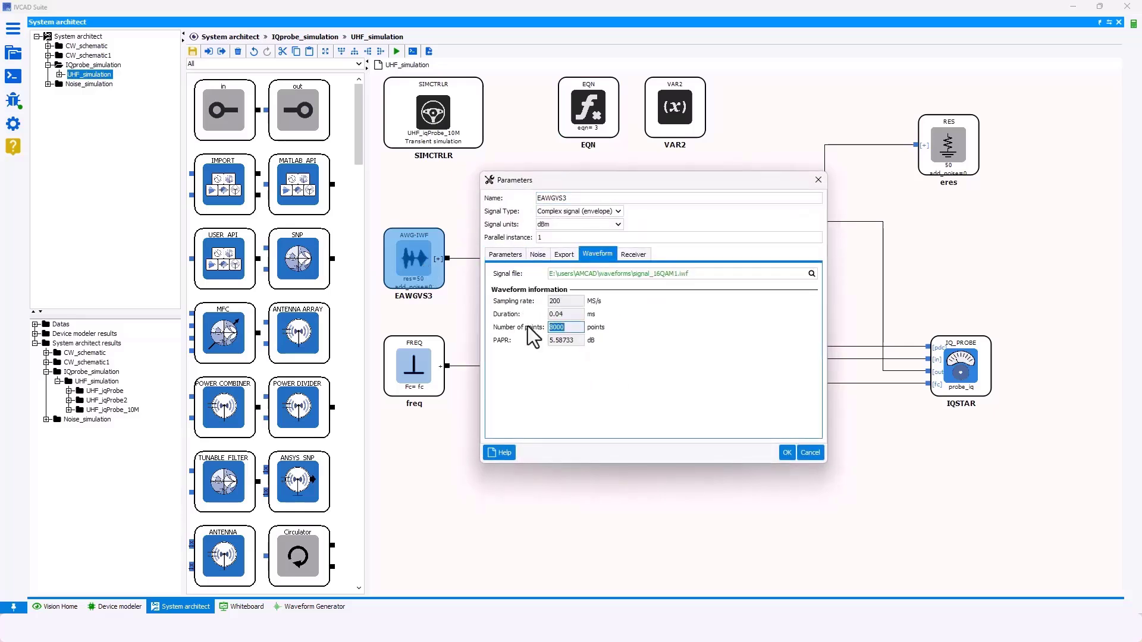
pyautogui.click(786, 451)
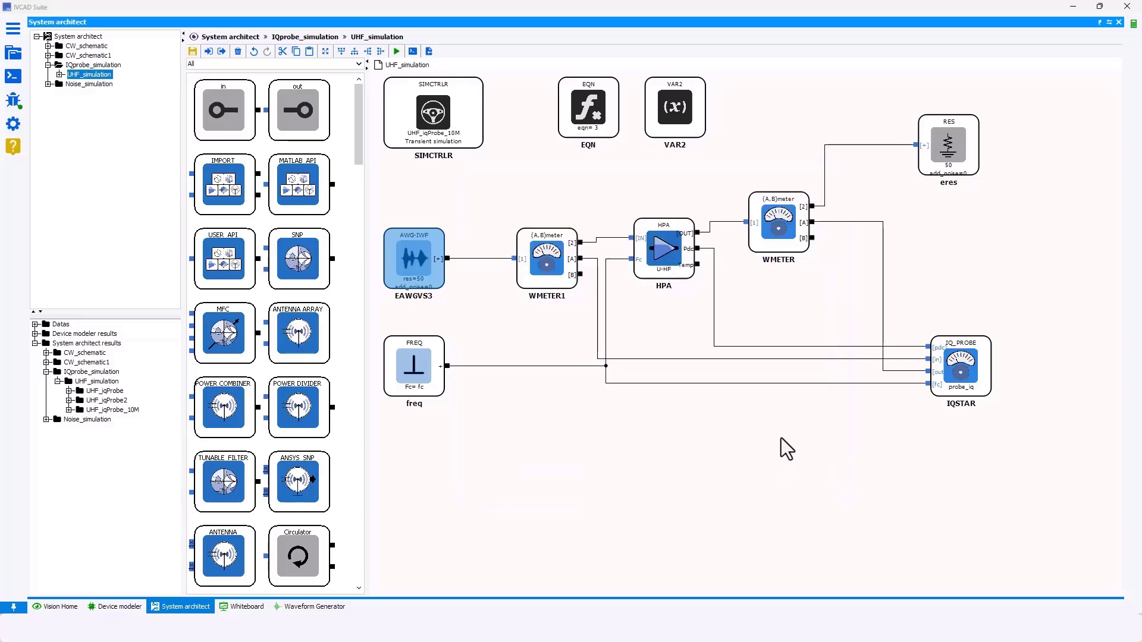
# Step: Set nb_sample to 8000 in the EQN block's equations
pyautogui.doubleClick(585, 122)
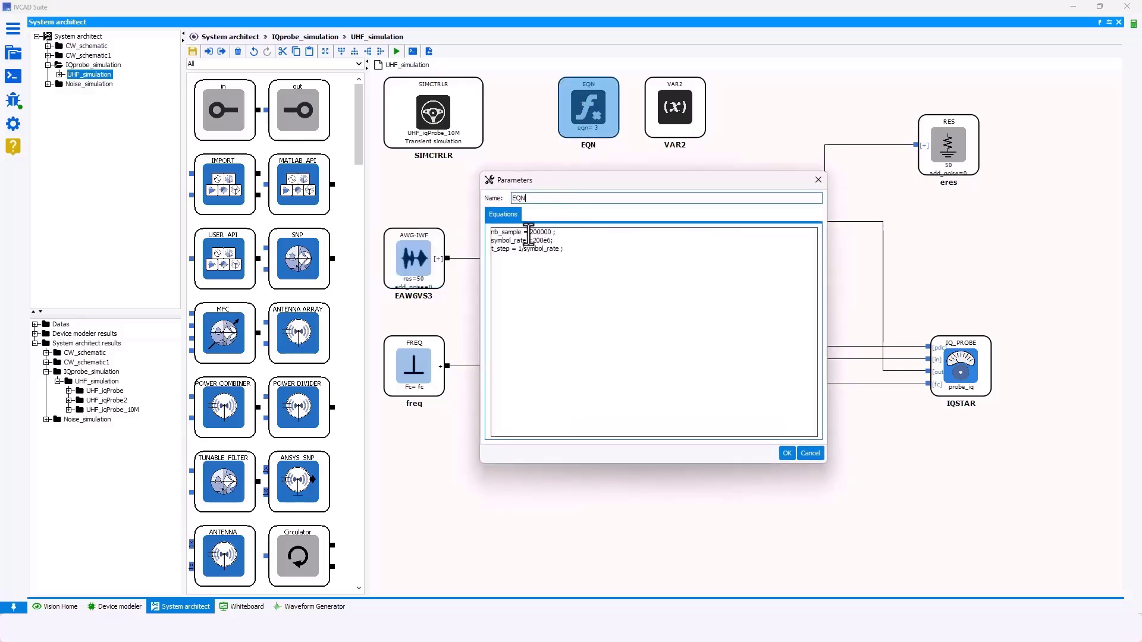
pyautogui.moveTo(530, 232); pyautogui.dragTo(555, 233)
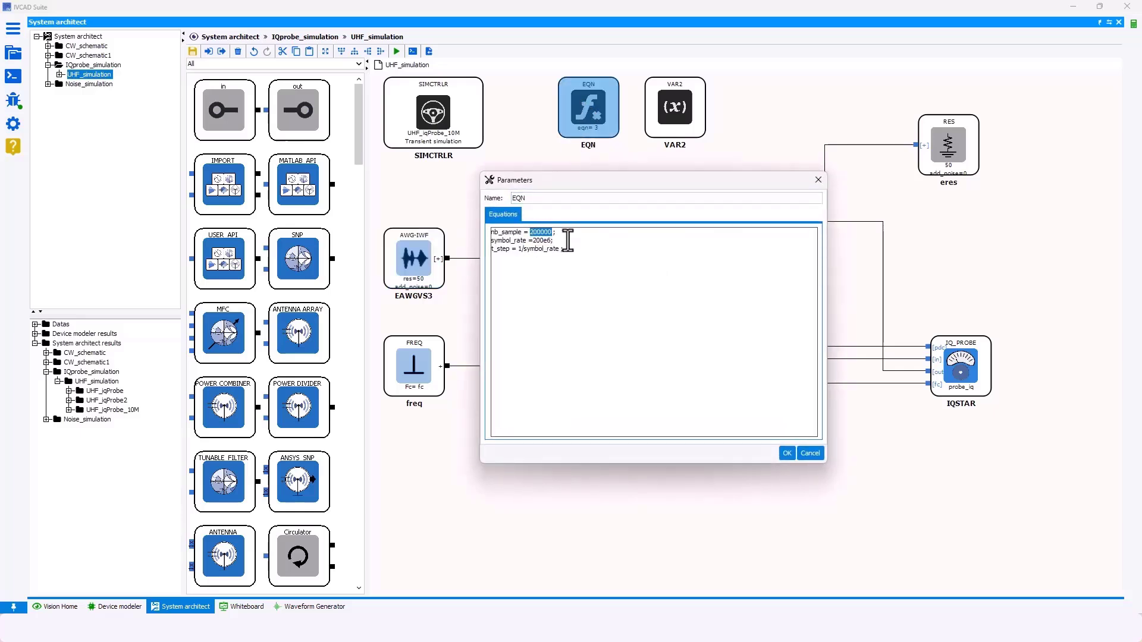
pyautogui.write('8000')
pyautogui.click(787, 453)
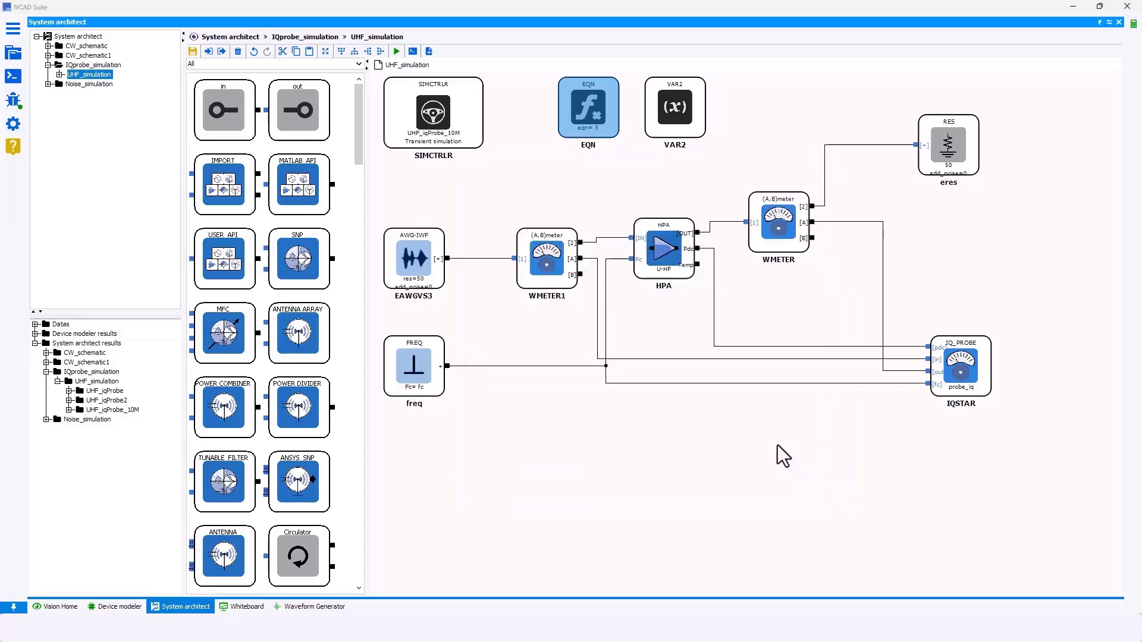
# Step: Review the final integration time and number of time points in the SIMCTRLR block's transient simulation settings
pyautogui.doubleClick(448, 129)
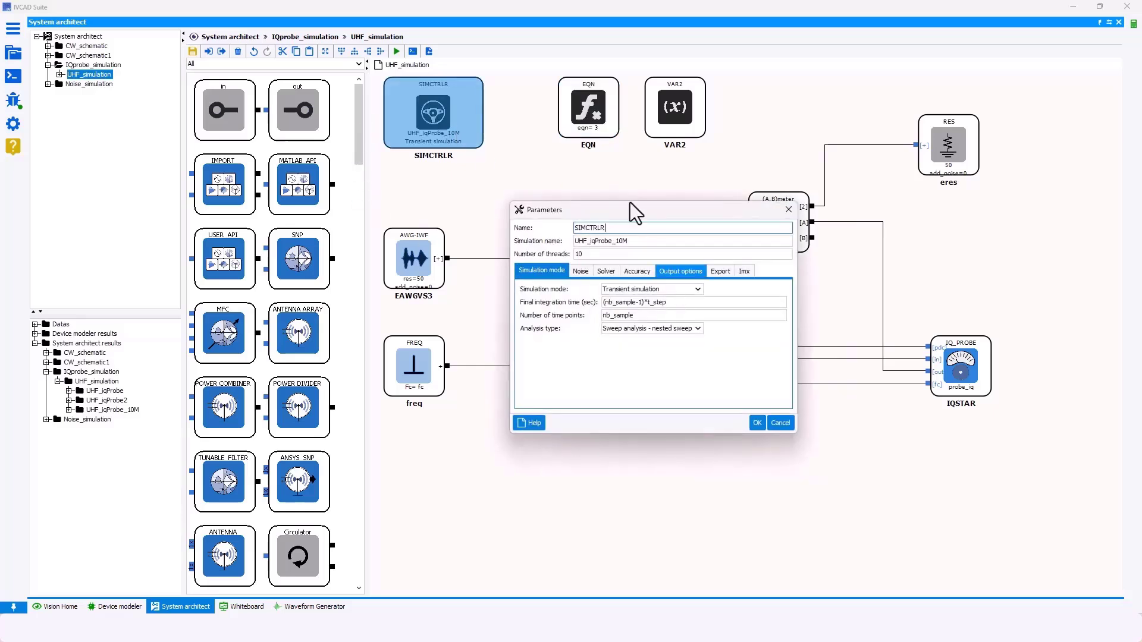
pyautogui.click(669, 303)
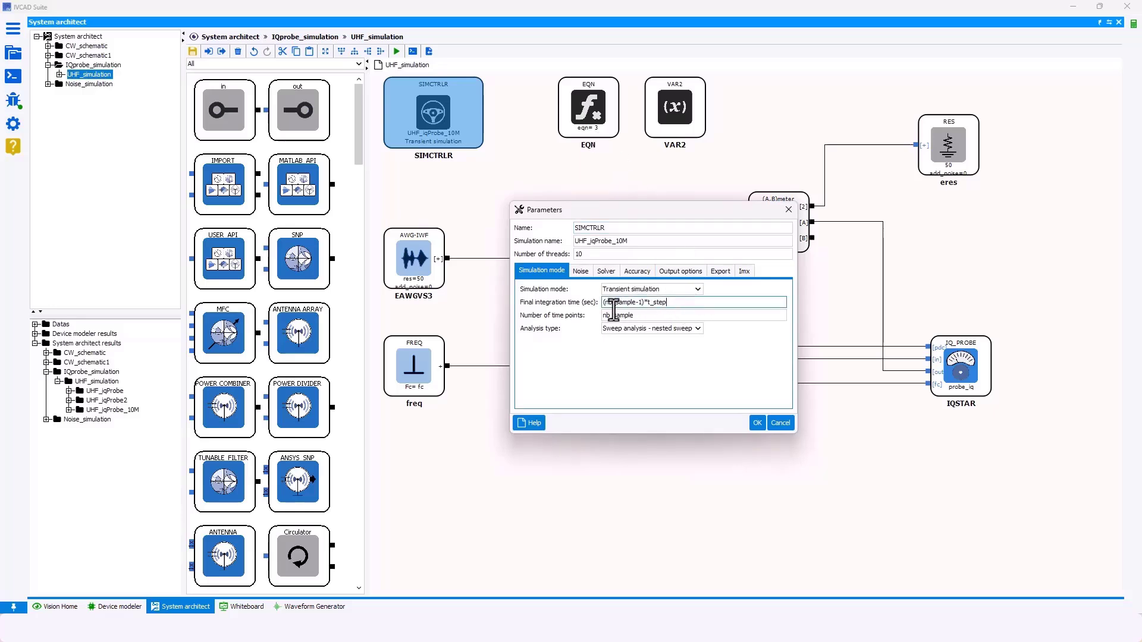
pyautogui.tripleClick(603, 302)
pyautogui.click(646, 315)
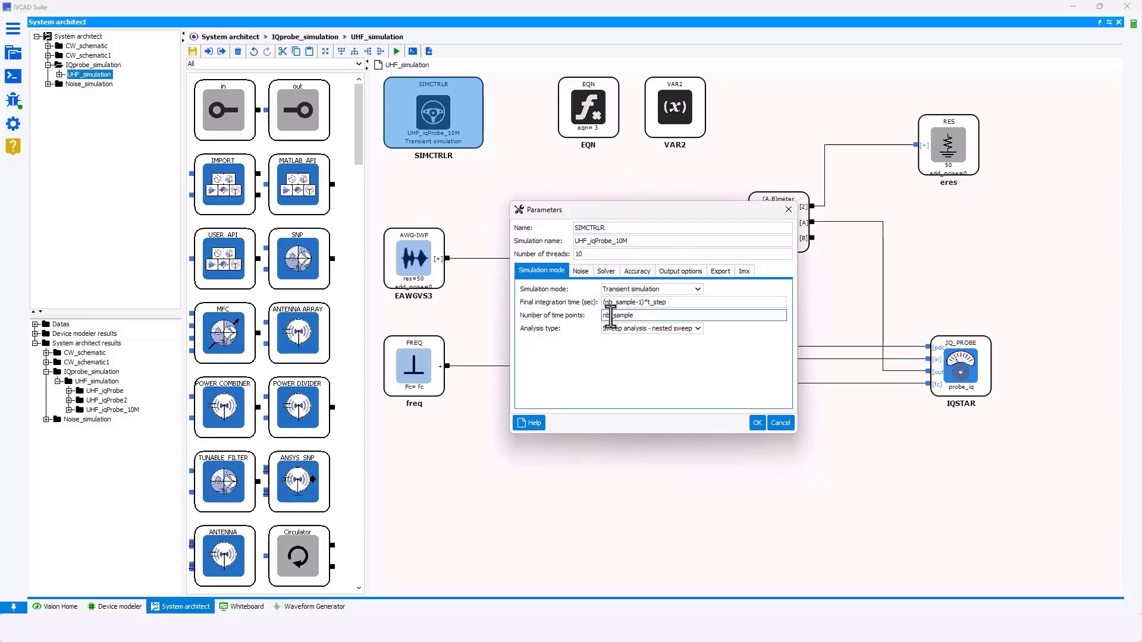
pyautogui.click(754, 422)
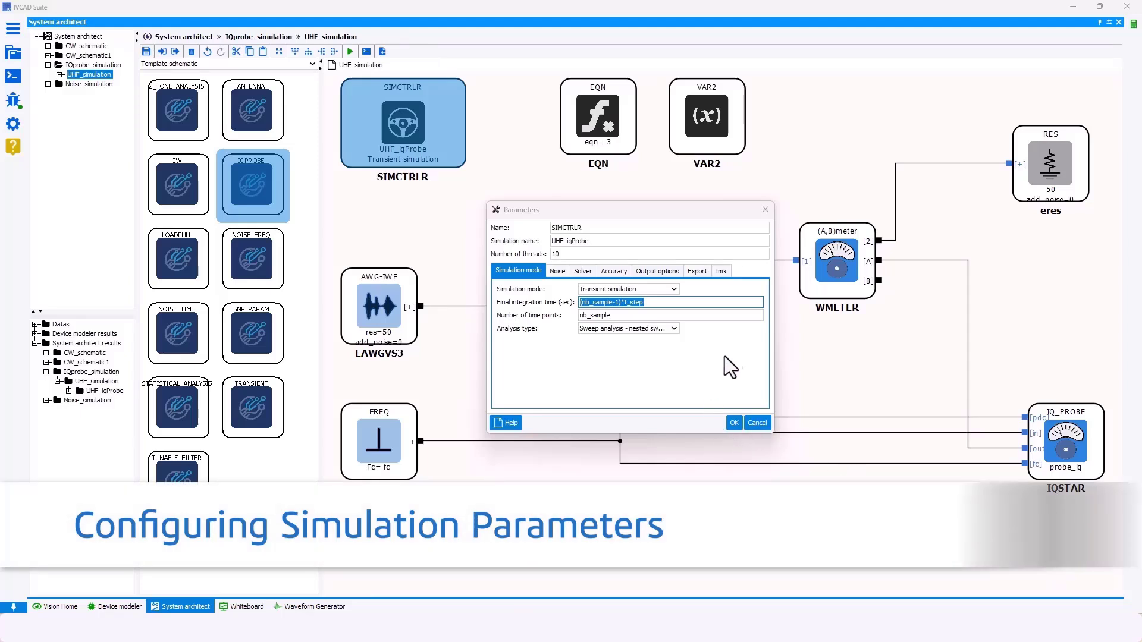
# Step: Check the signal average power variable in the EAWGVS3 source's parameters
pyautogui.click(765, 210)
pyautogui.doubleClick(377, 309)
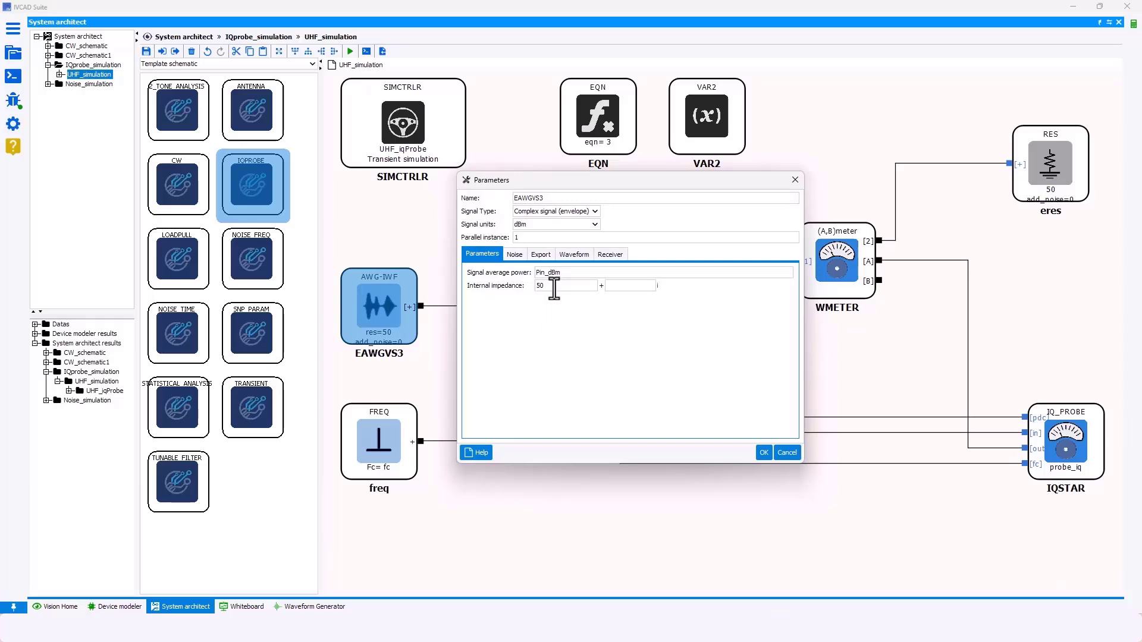
pyautogui.click(577, 273)
pyautogui.moveTo(575, 275); pyautogui.dragTo(531, 267)
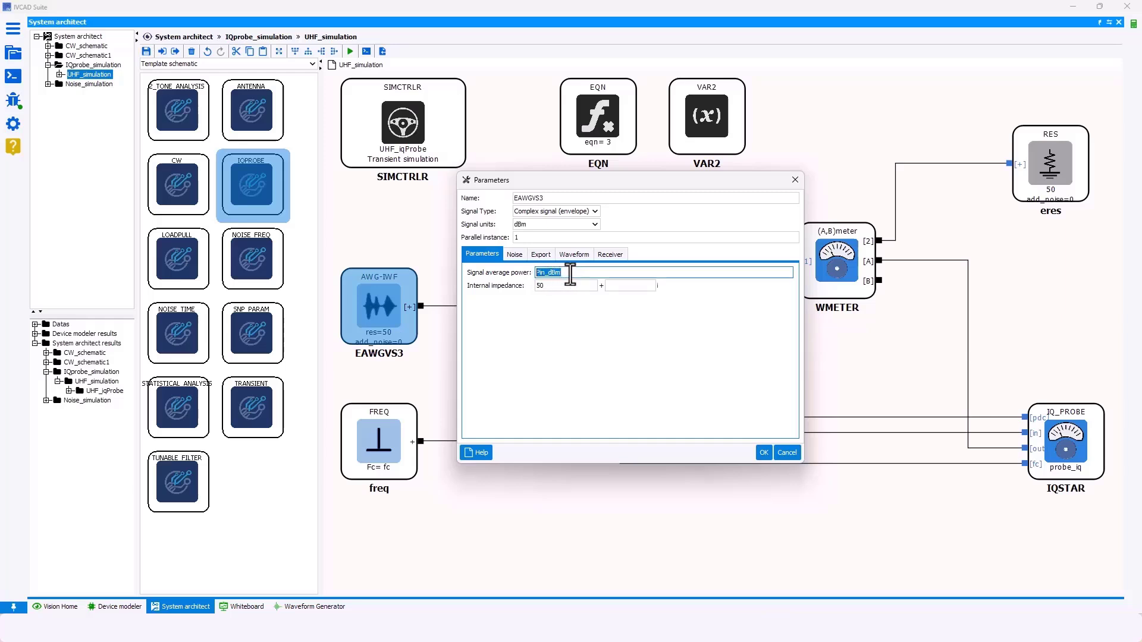
pyautogui.click(764, 452)
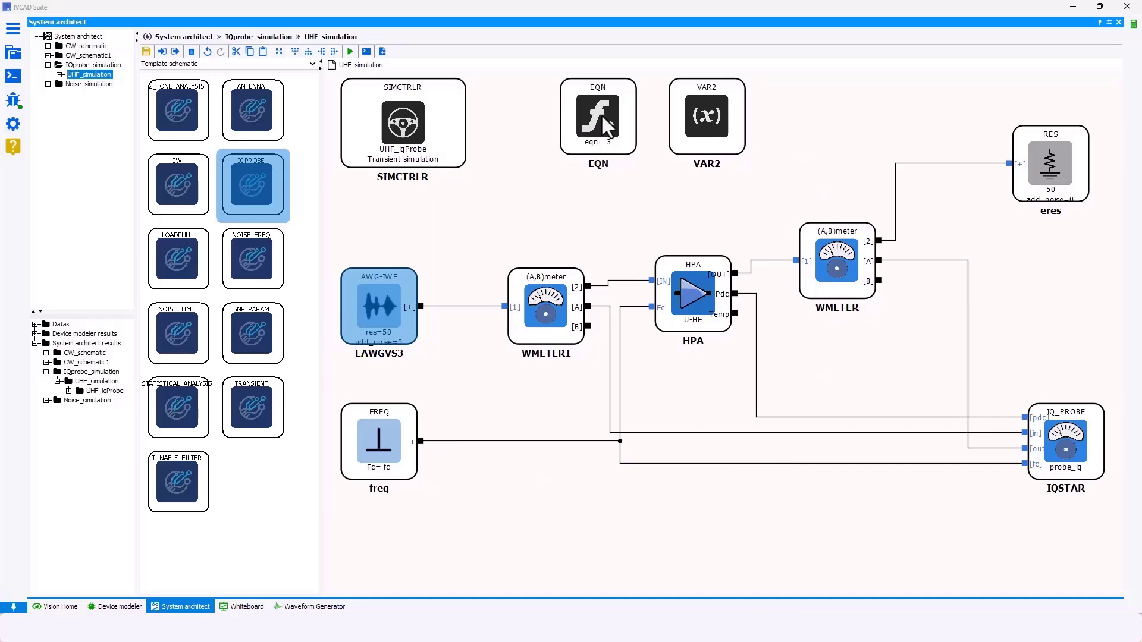
# Step: Open the Pin_dBm variable of the VAR2 block in the variable editor and check its nominal value
pyautogui.doubleClick(697, 109)
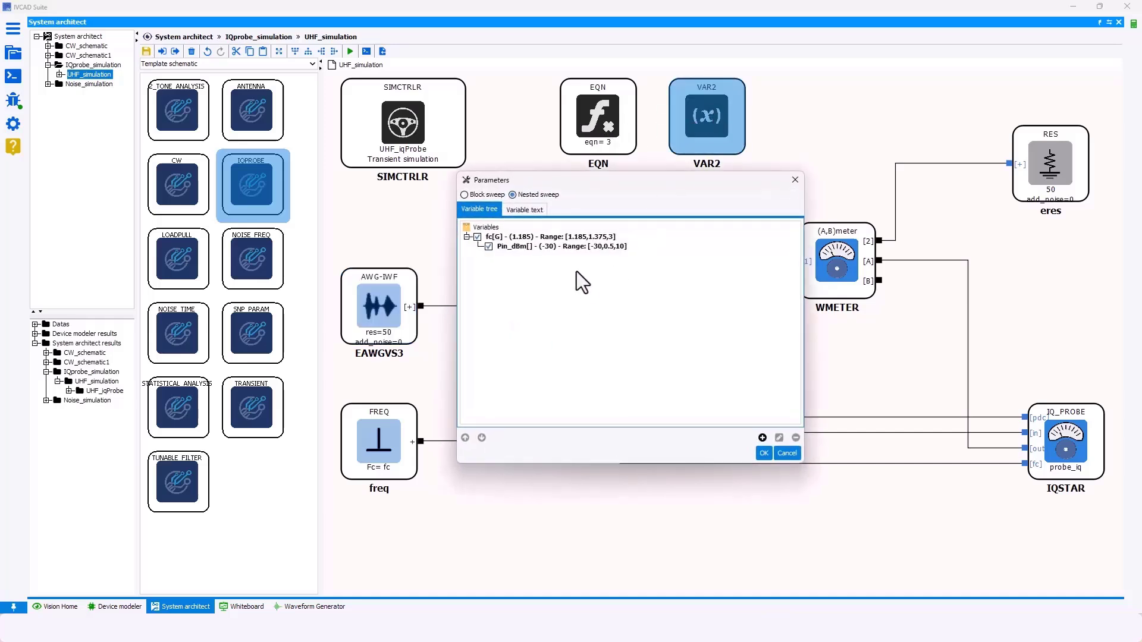
pyautogui.click(577, 246)
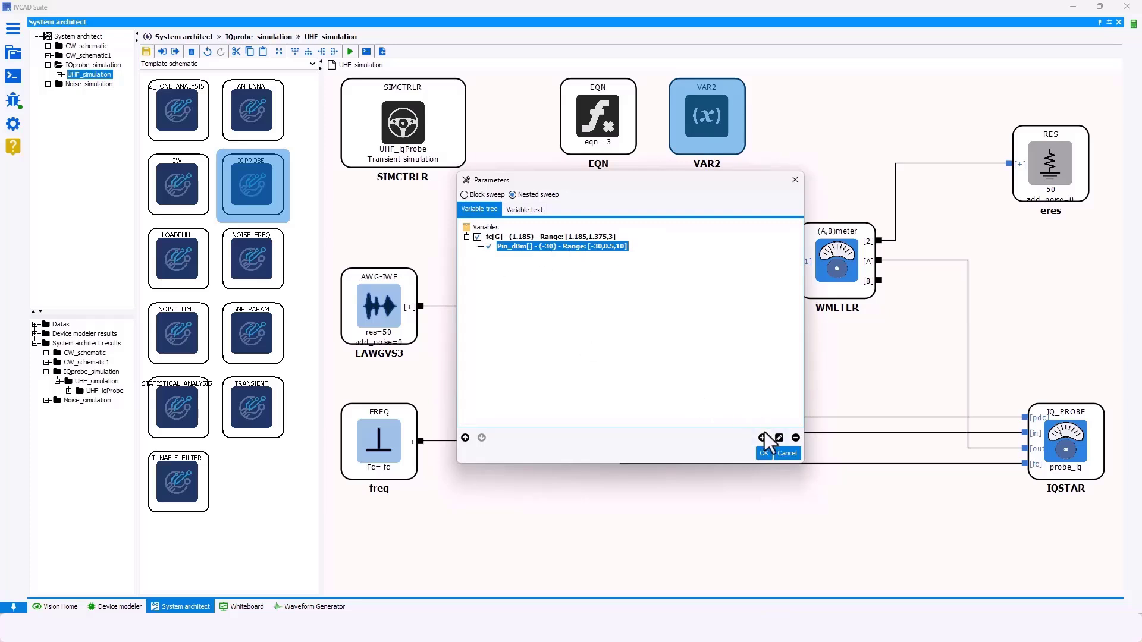
pyautogui.click(779, 438)
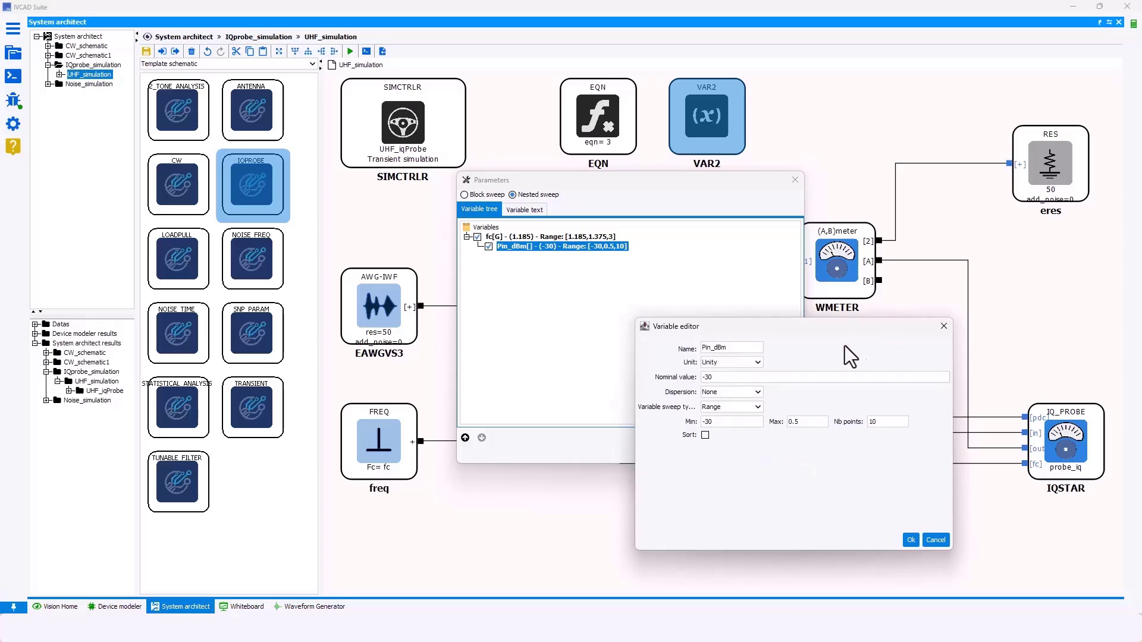
pyautogui.moveTo(830, 328); pyautogui.dragTo(826, 244)
pyautogui.click(733, 262)
pyautogui.click(718, 293)
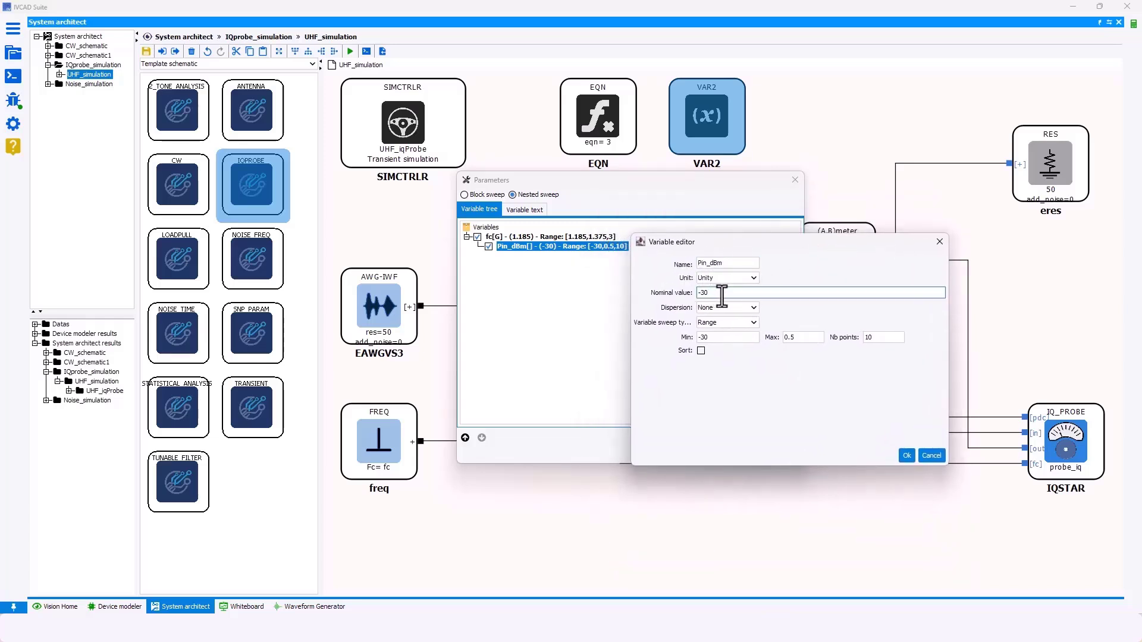
pyautogui.moveTo(719, 293); pyautogui.dragTo(691, 292)
# Step: Check the minimum, maximum and number of points of the Pin_dBm range sweep, and accept the VAR2 settings
pyautogui.click(726, 338)
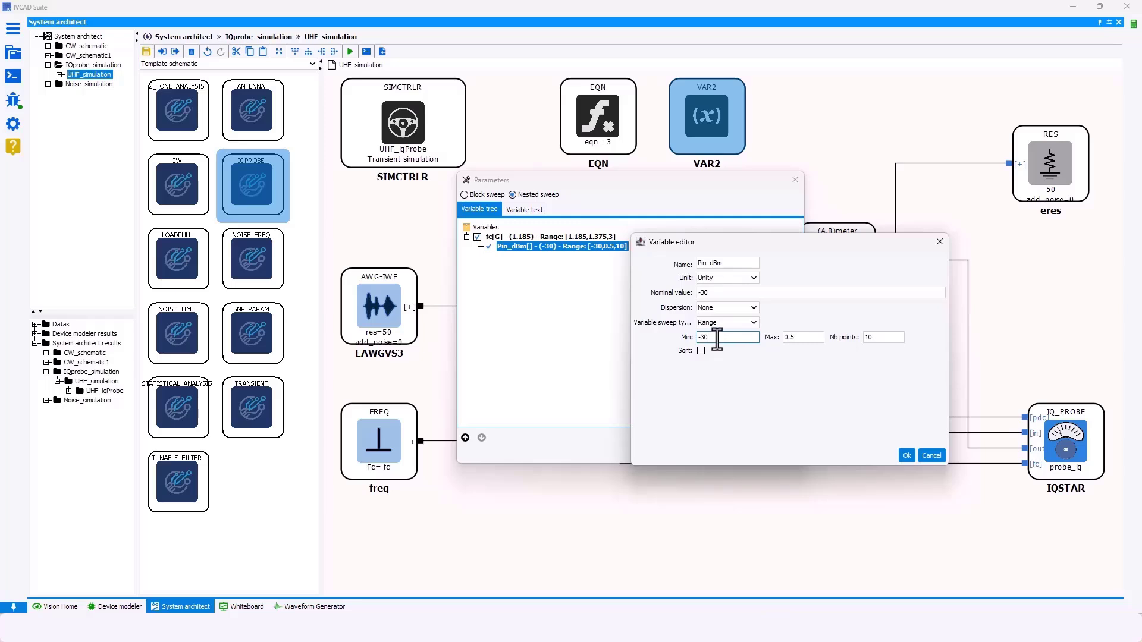
pyautogui.click(804, 337)
pyautogui.click(880, 338)
pyautogui.moveTo(862, 340); pyautogui.dragTo(875, 337)
pyautogui.click(906, 456)
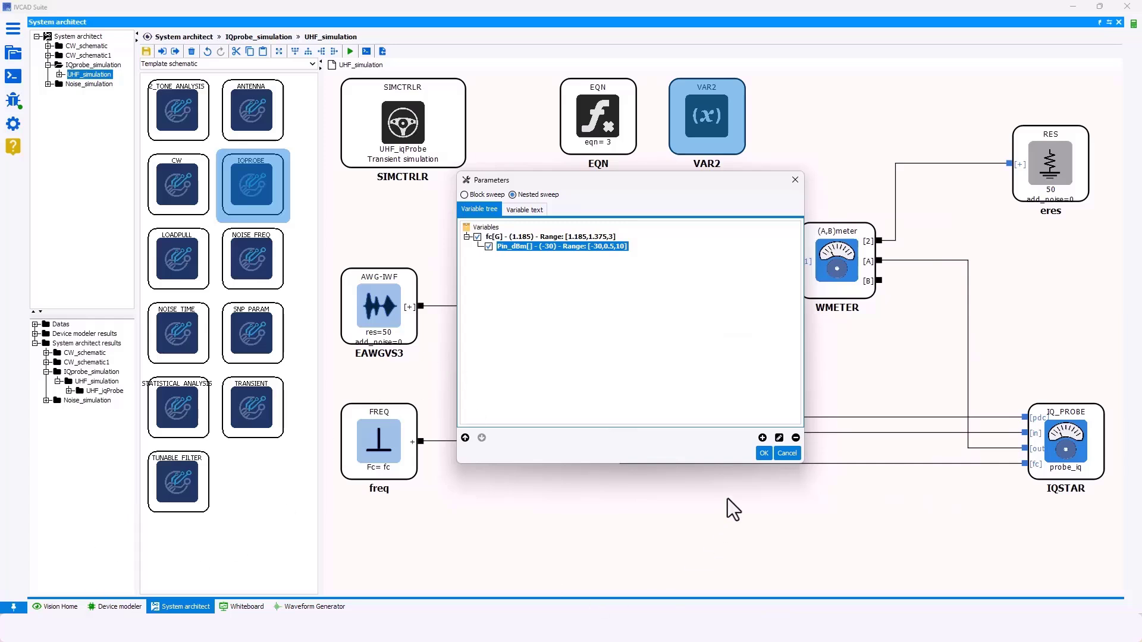
pyautogui.click(765, 455)
# Step: In the Device modeler, plot the 1Tone CW Gain in dB of HPA_UHF extraction 001, parameterized by Pin and by Freq
pyautogui.click(110, 606)
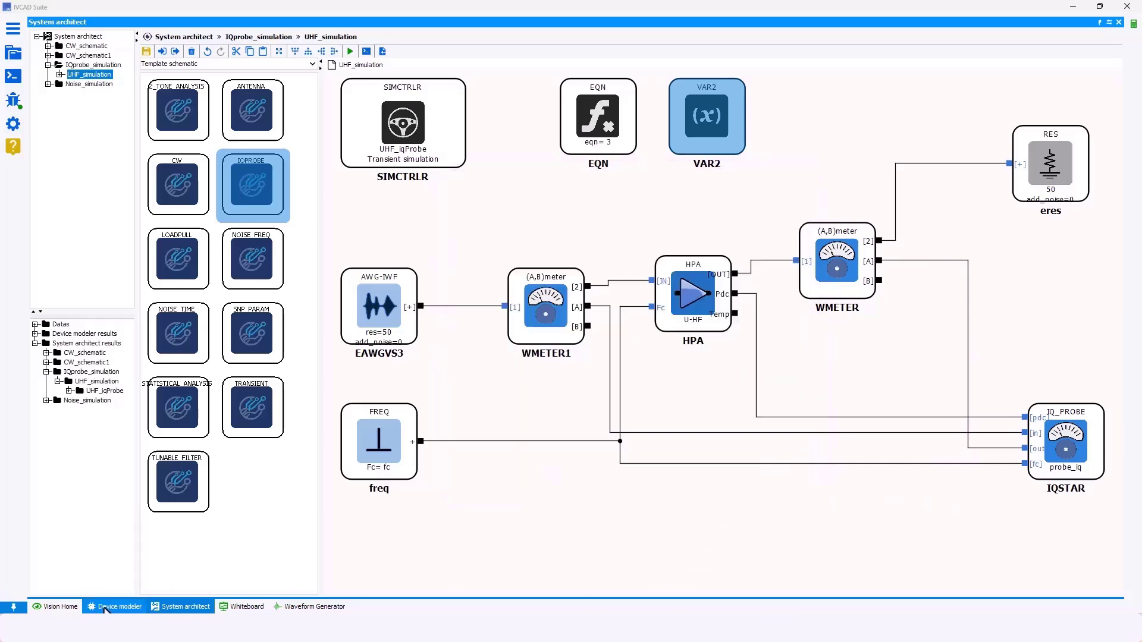
pyautogui.click(48, 55)
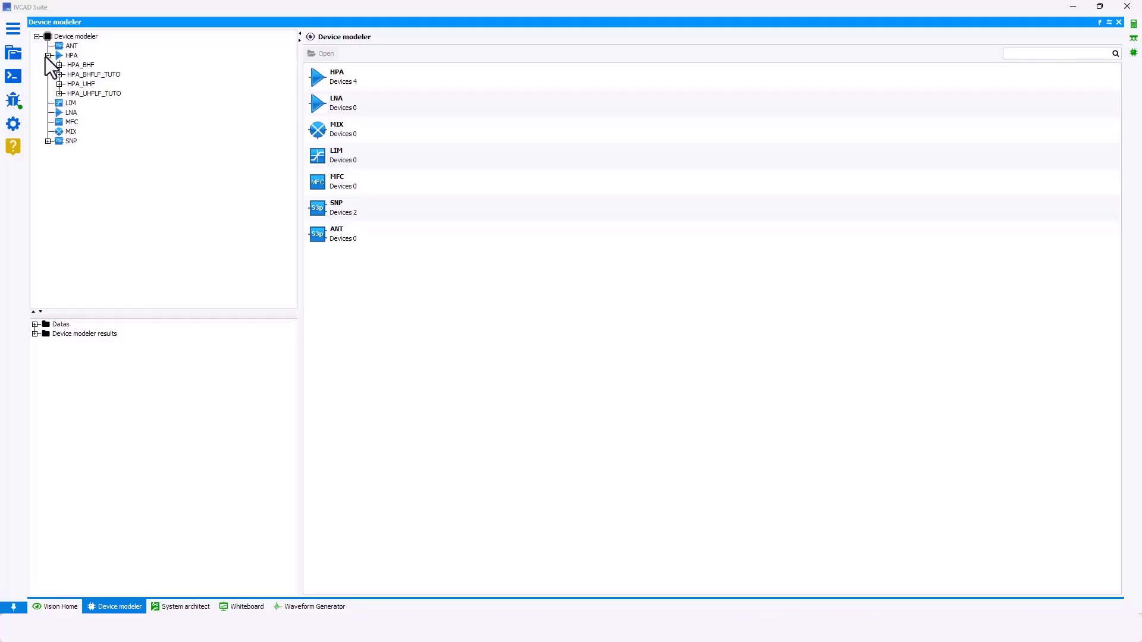
pyautogui.click(87, 84)
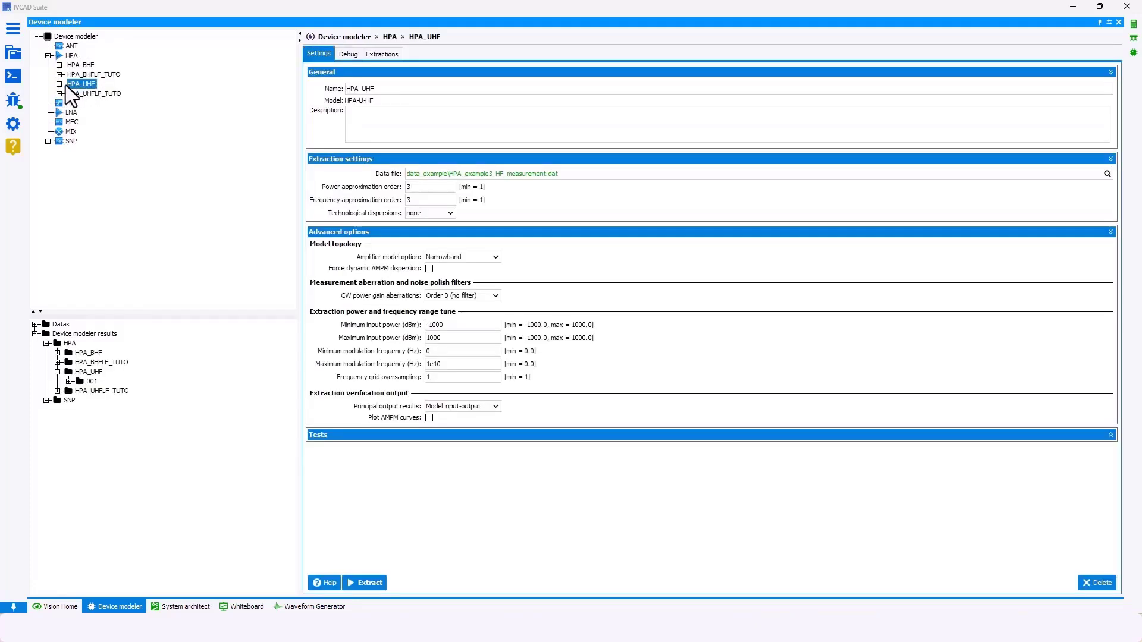
pyautogui.click(60, 84)
pyautogui.click(83, 94)
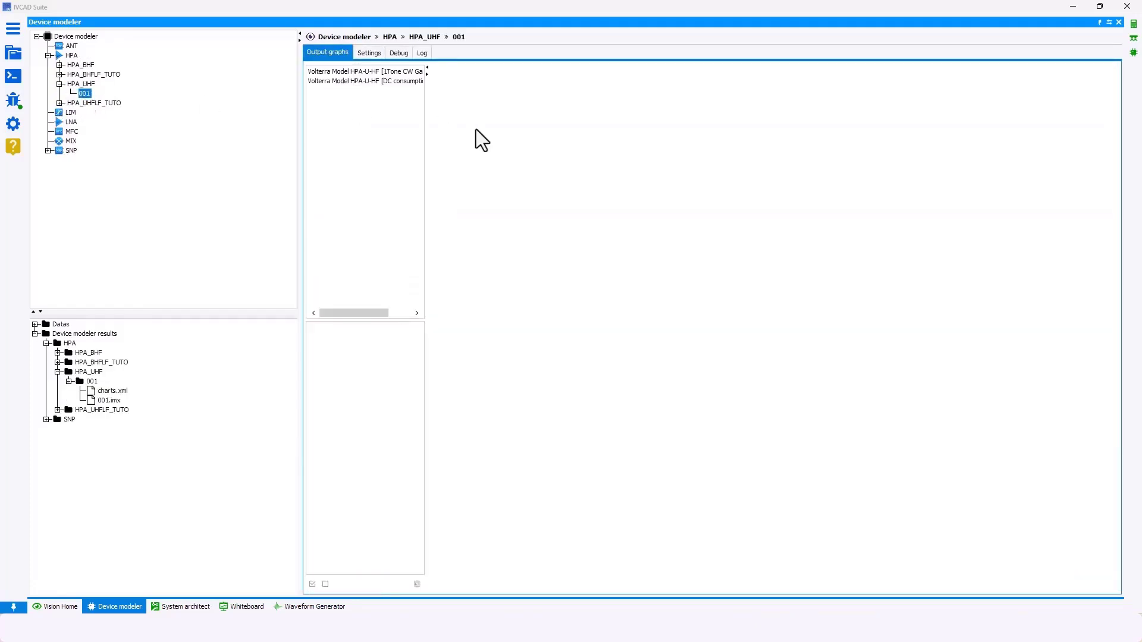
pyautogui.click(386, 71)
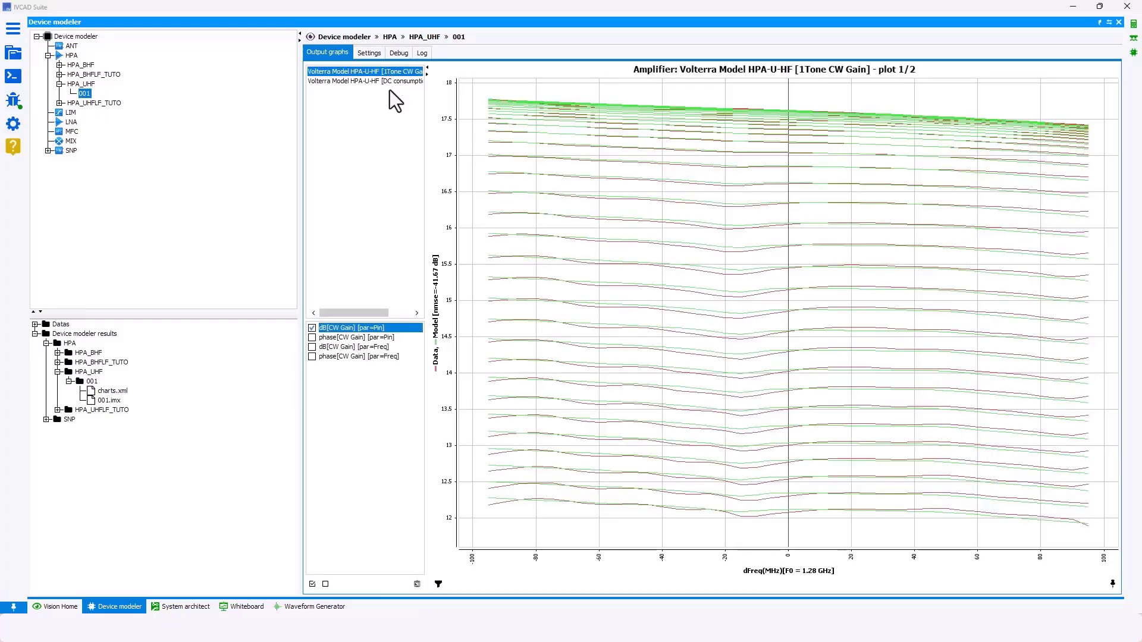
pyautogui.click(352, 346)
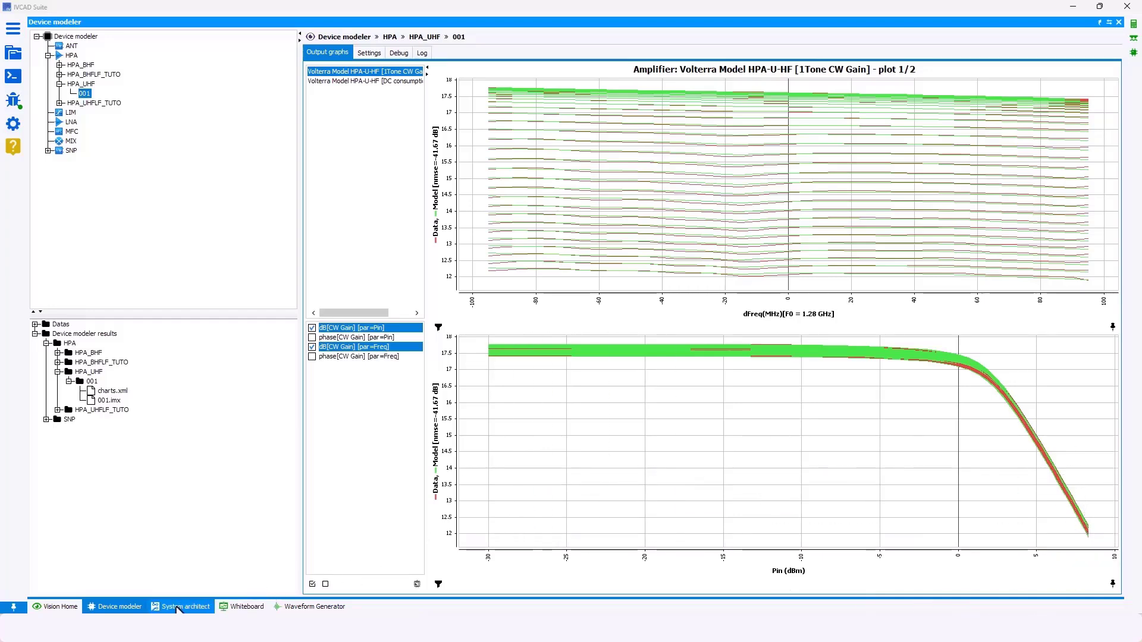
# Step: Return to the System architect schematic and check the carrier frequency variable assigned in the freq block
pyautogui.click(180, 606)
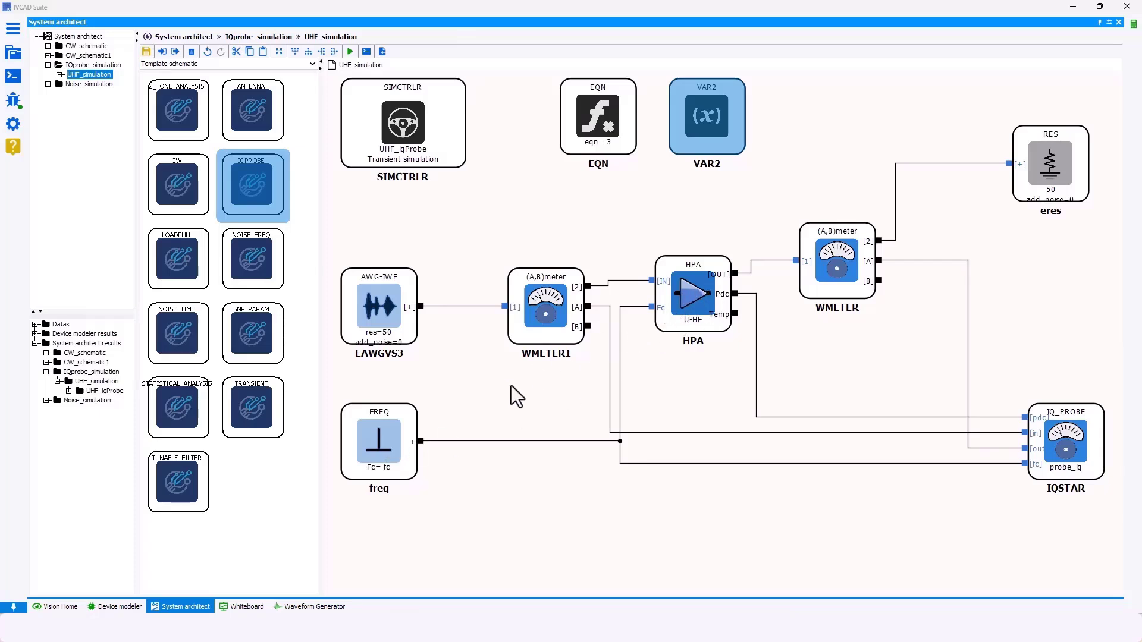
pyautogui.doubleClick(396, 445)
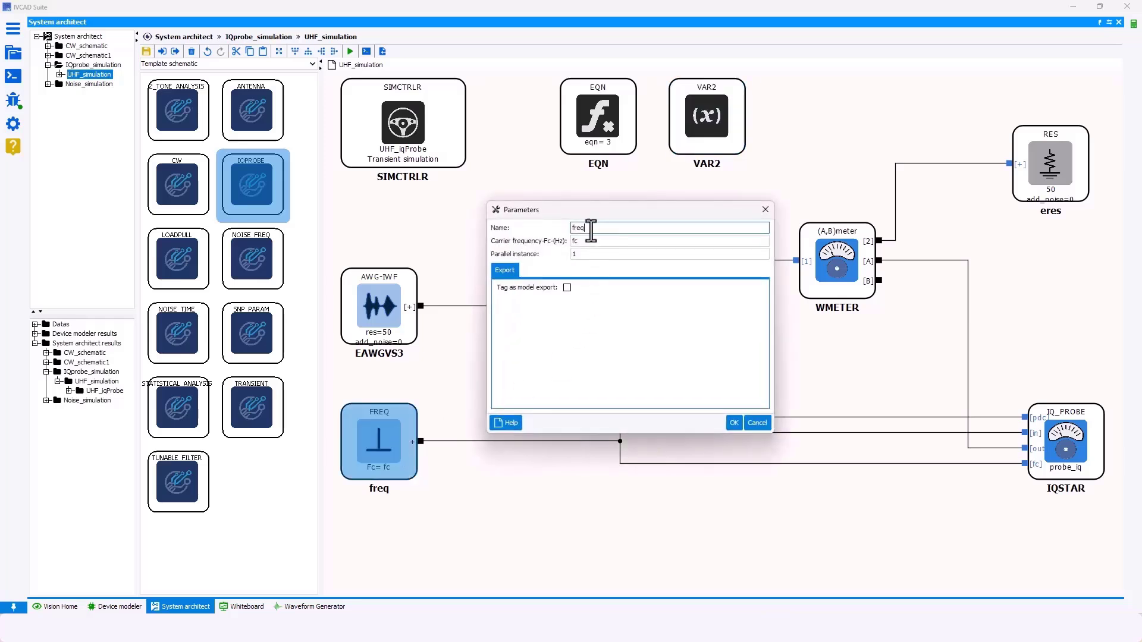
pyautogui.click(580, 241)
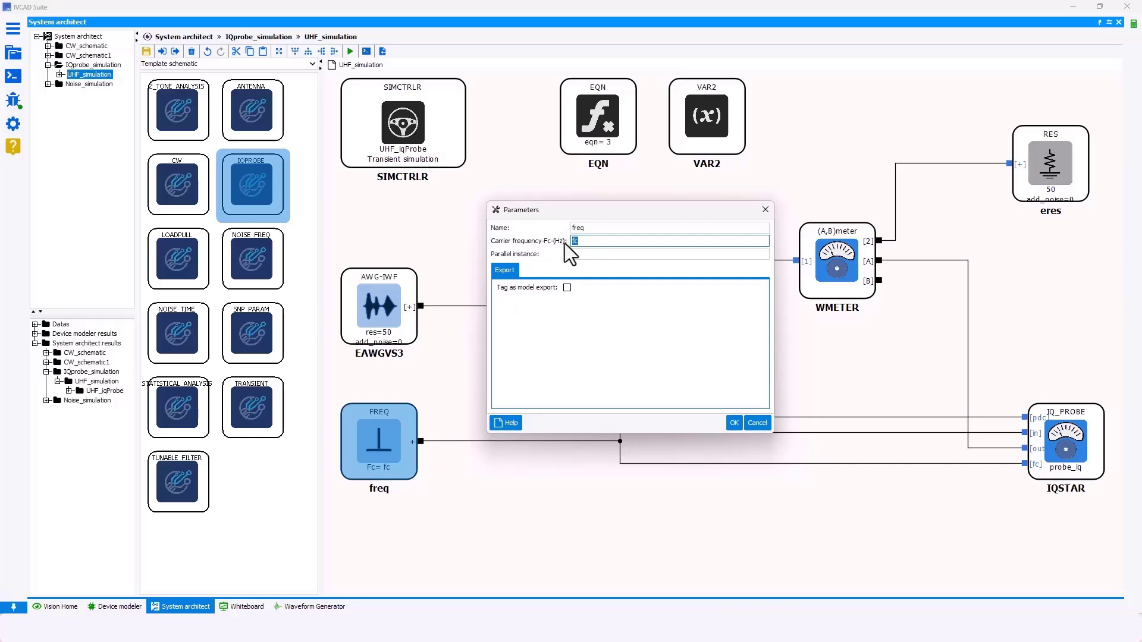
pyautogui.click(732, 423)
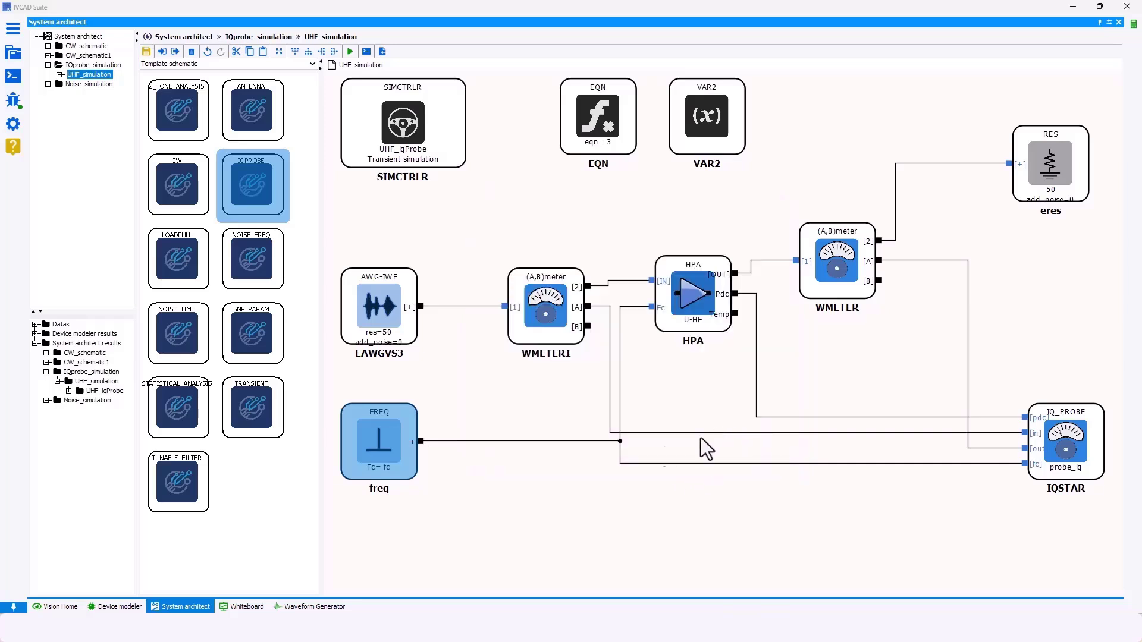
# Step: Open the fc variable of the VAR2 block in the variable editor and check its nominal value
pyautogui.click(721, 109)
pyautogui.doubleClick(721, 109)
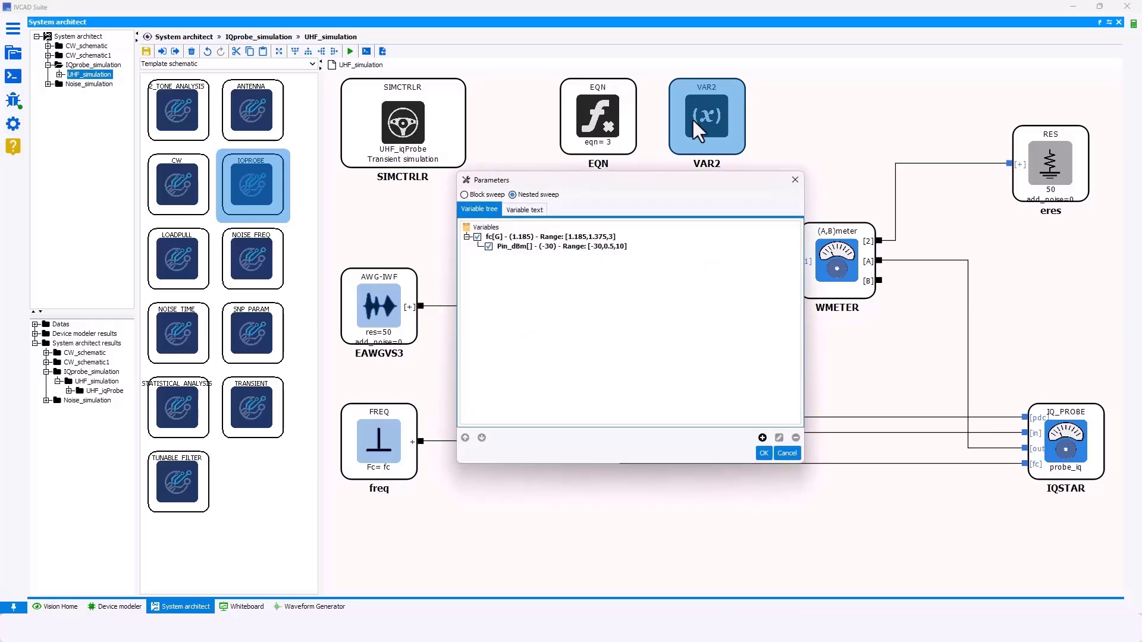
pyautogui.click(578, 236)
pyautogui.click(779, 437)
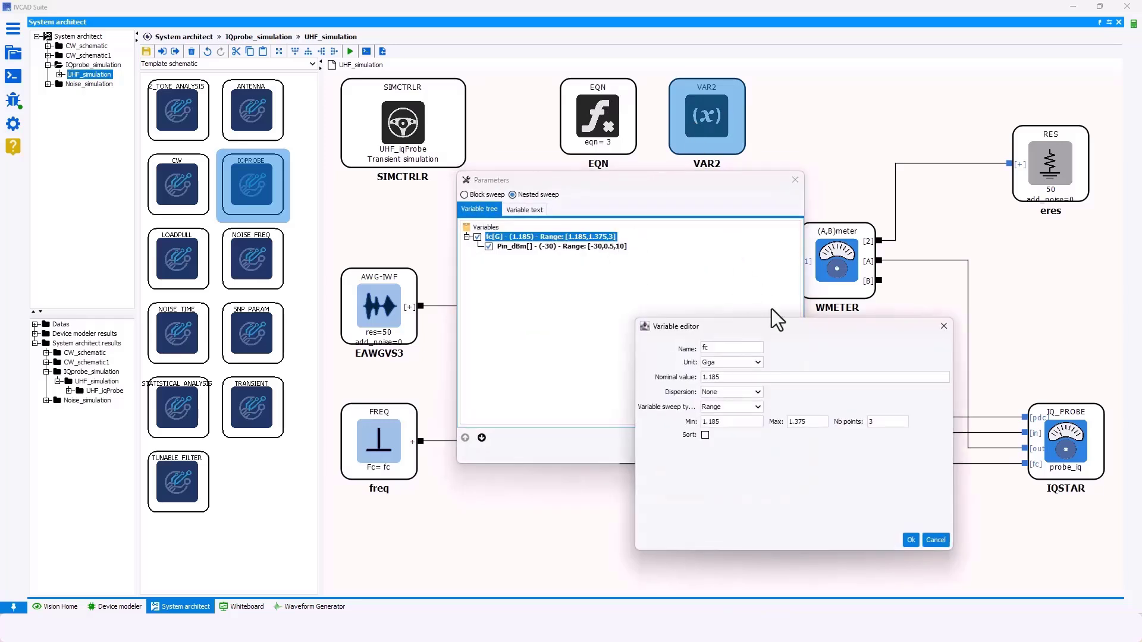
pyautogui.moveTo(777, 328); pyautogui.dragTo(653, 172)
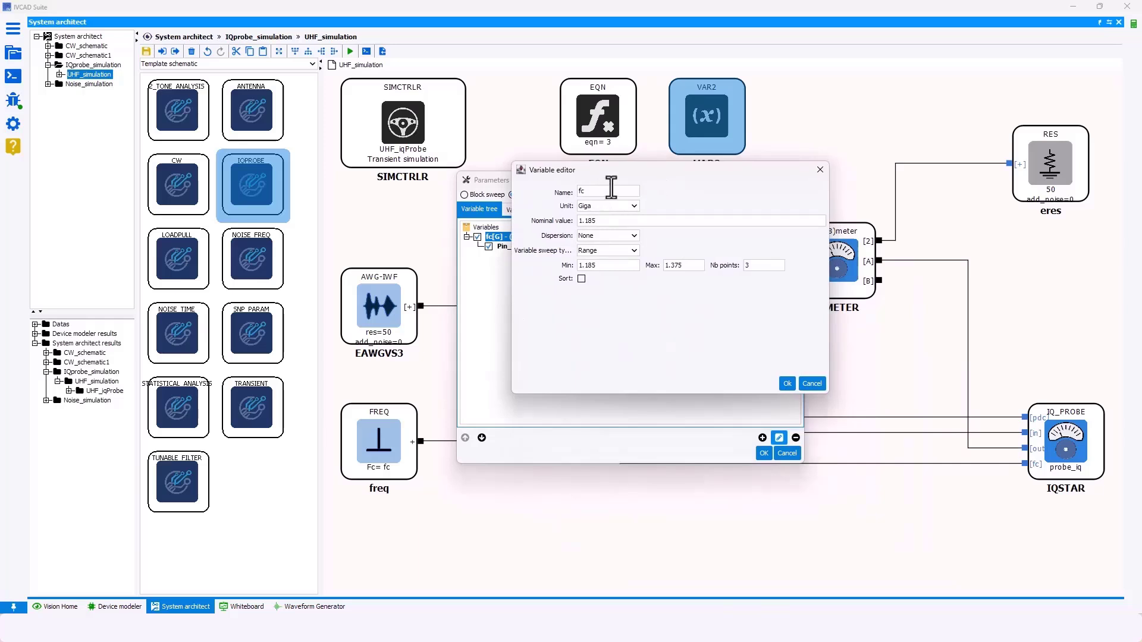
pyautogui.click(612, 187)
pyautogui.moveTo(618, 222); pyautogui.dragTo(575, 221)
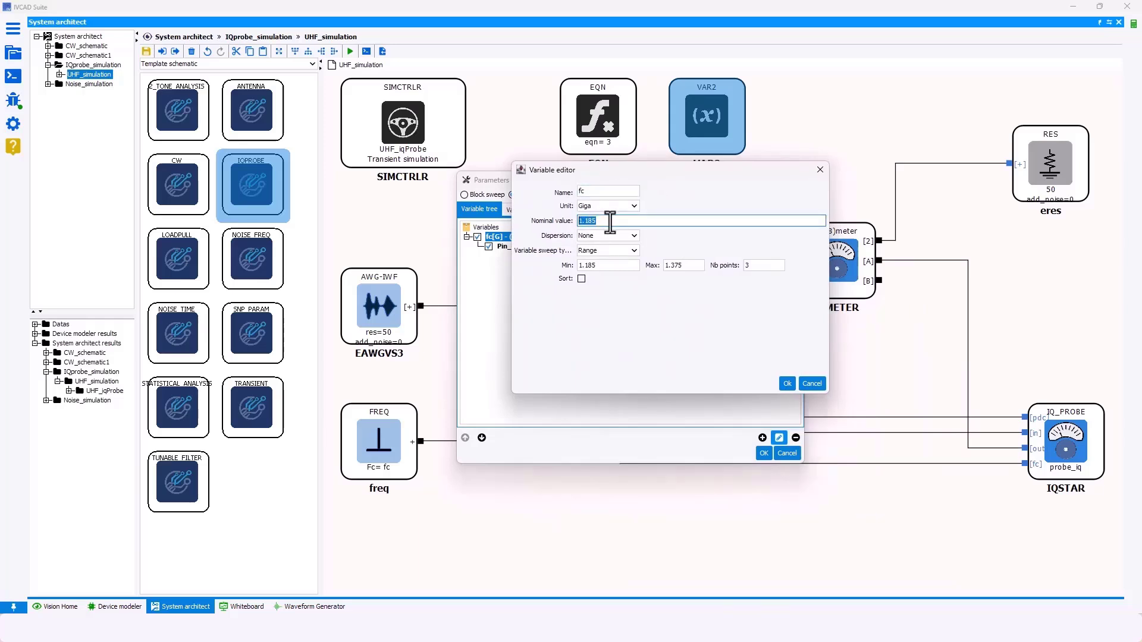
# Step: Check the limits and number of points of the fc range sweep, and accept the VAR2 settings
pyautogui.click(613, 266)
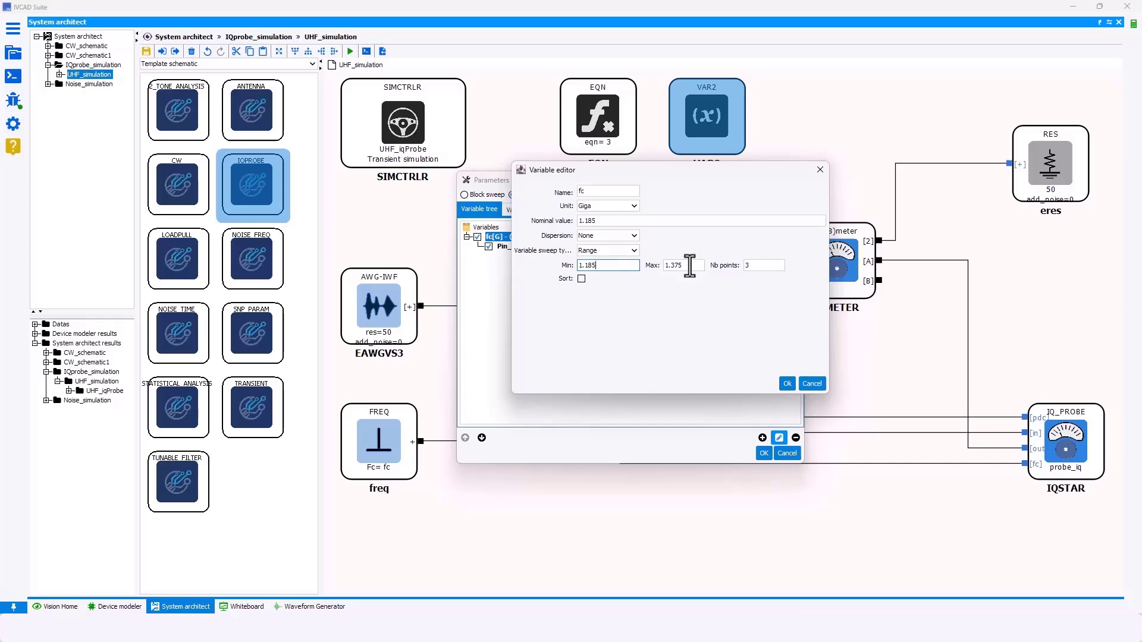
pyautogui.doubleClick(763, 265)
pyautogui.click(788, 384)
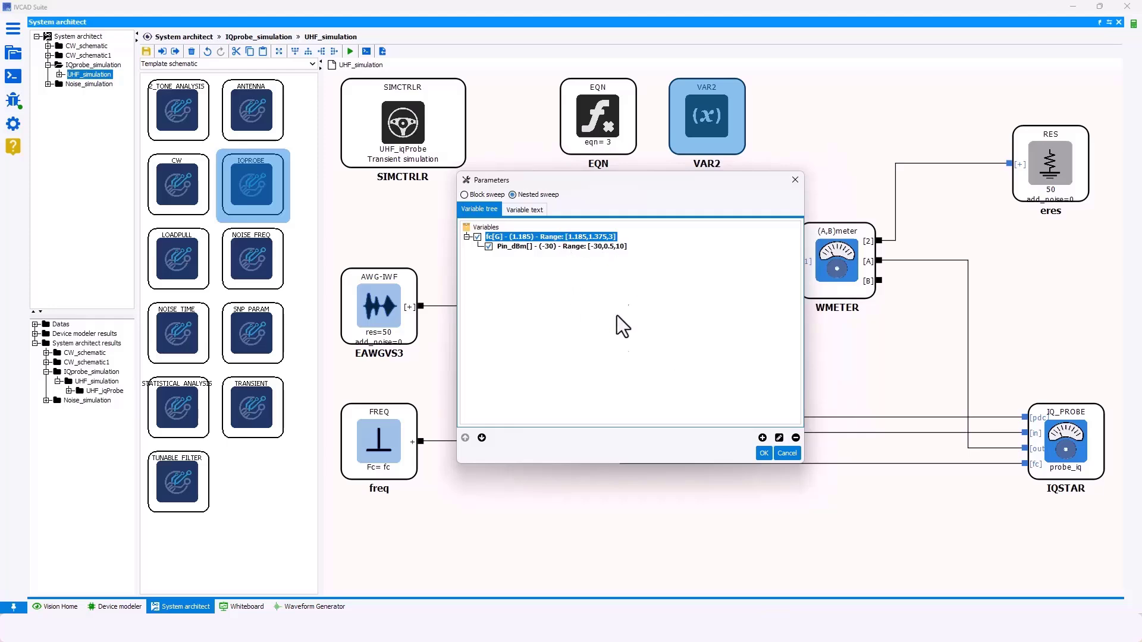
pyautogui.click(763, 454)
# Step: Review the HPA_UHF gain graphs in the Device modeler and read the U-HF model help page's mathematical description and identification principle in the browser
pyautogui.click(116, 607)
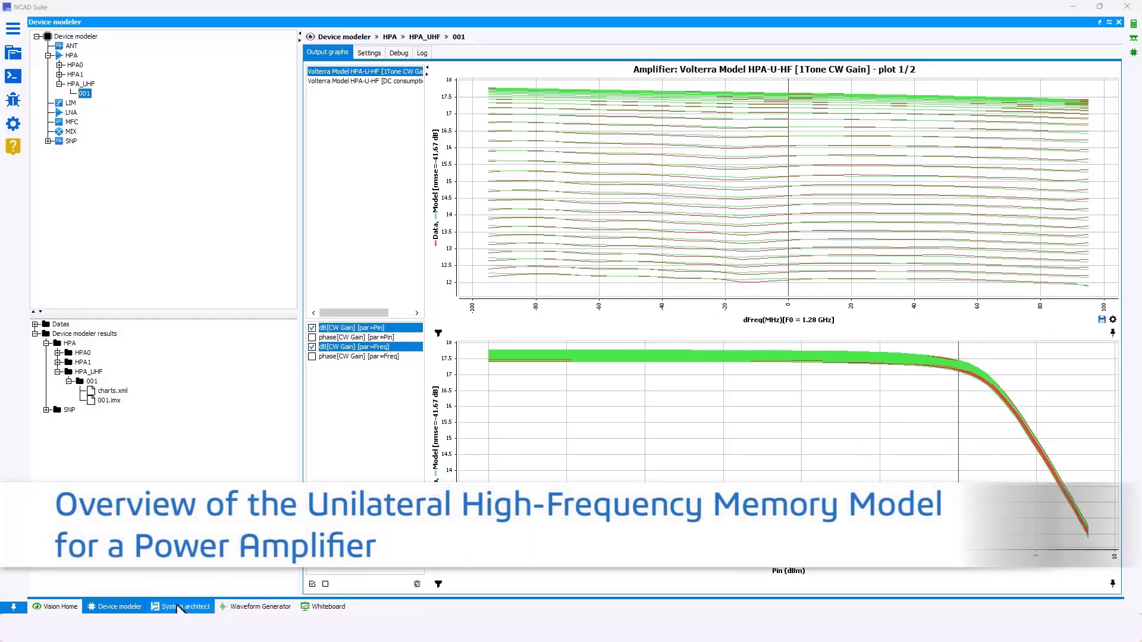
pyautogui.click(181, 606)
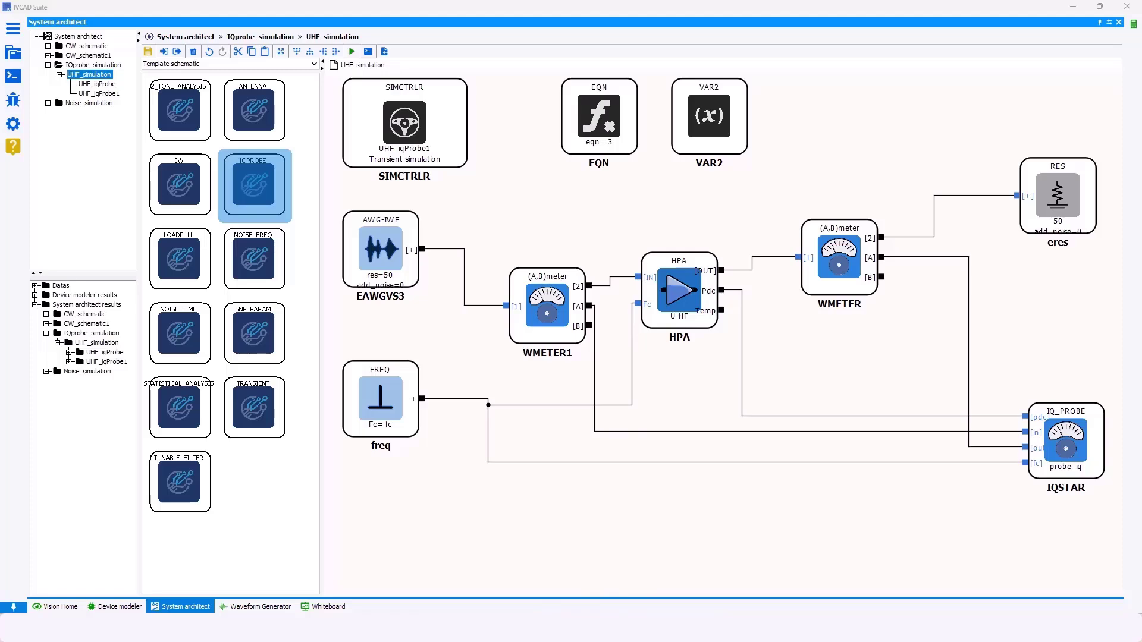
pyautogui.moveTo(503, 632)
pyautogui.click(559, 572)
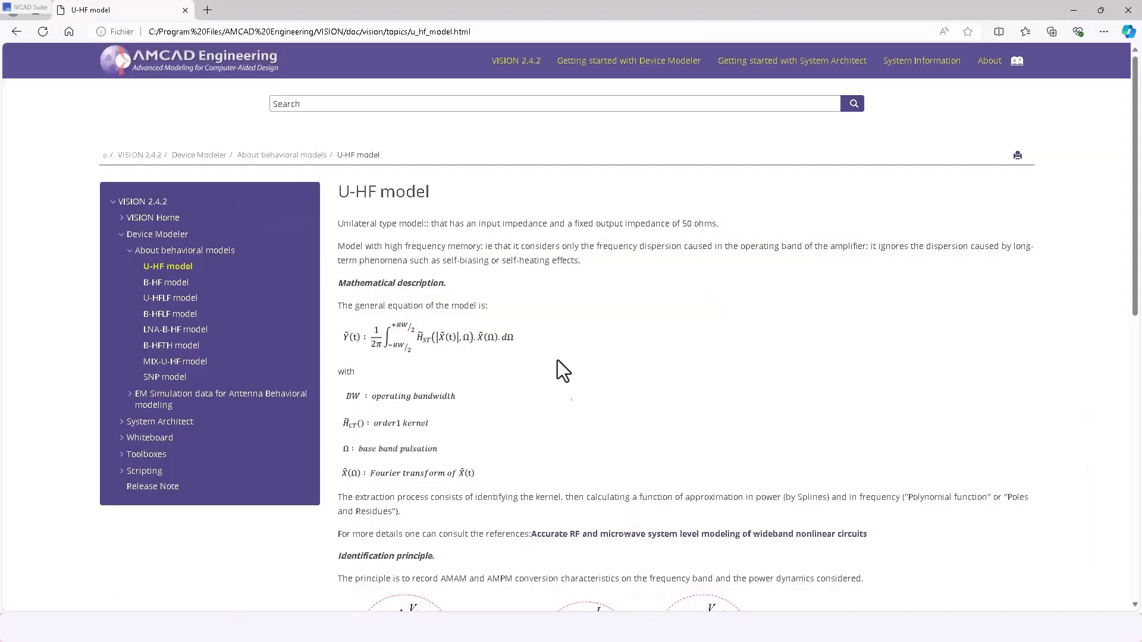
pyautogui.scroll(-5, 535, 357)
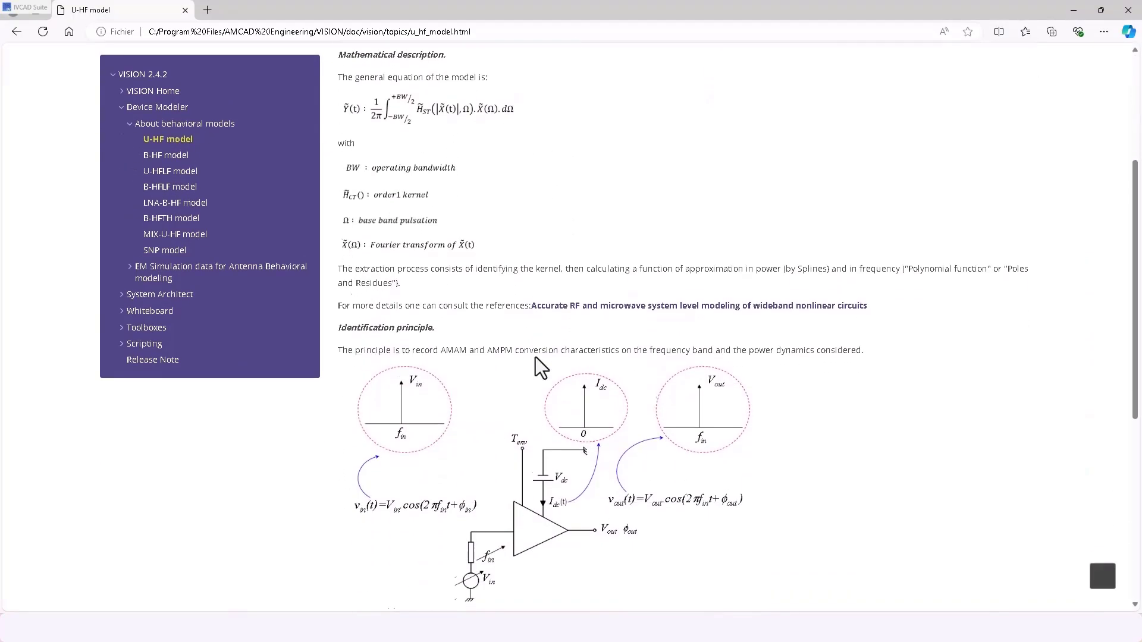
pyautogui.scroll(5, 535, 357)
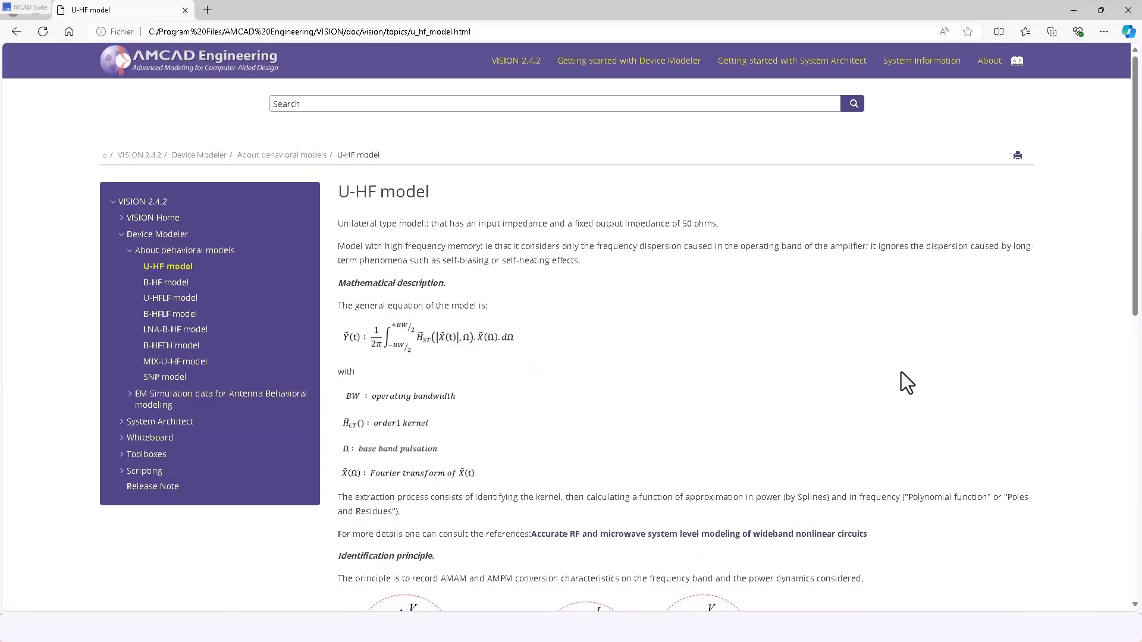
pyautogui.scroll(-1, 940, 374)
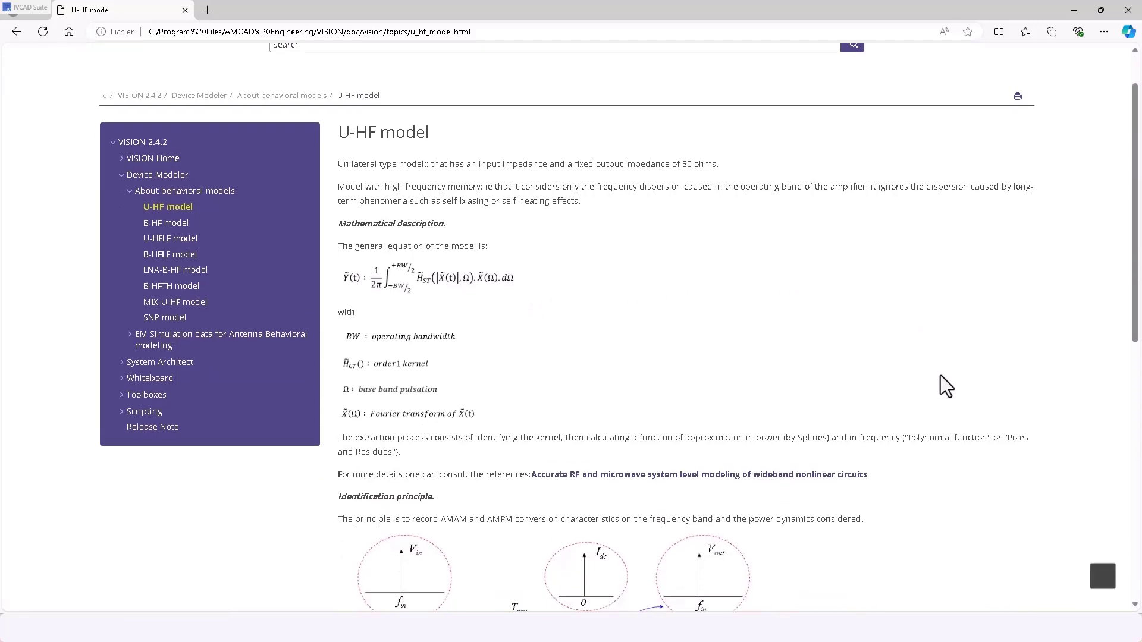
pyautogui.scroll(-1, 941, 373)
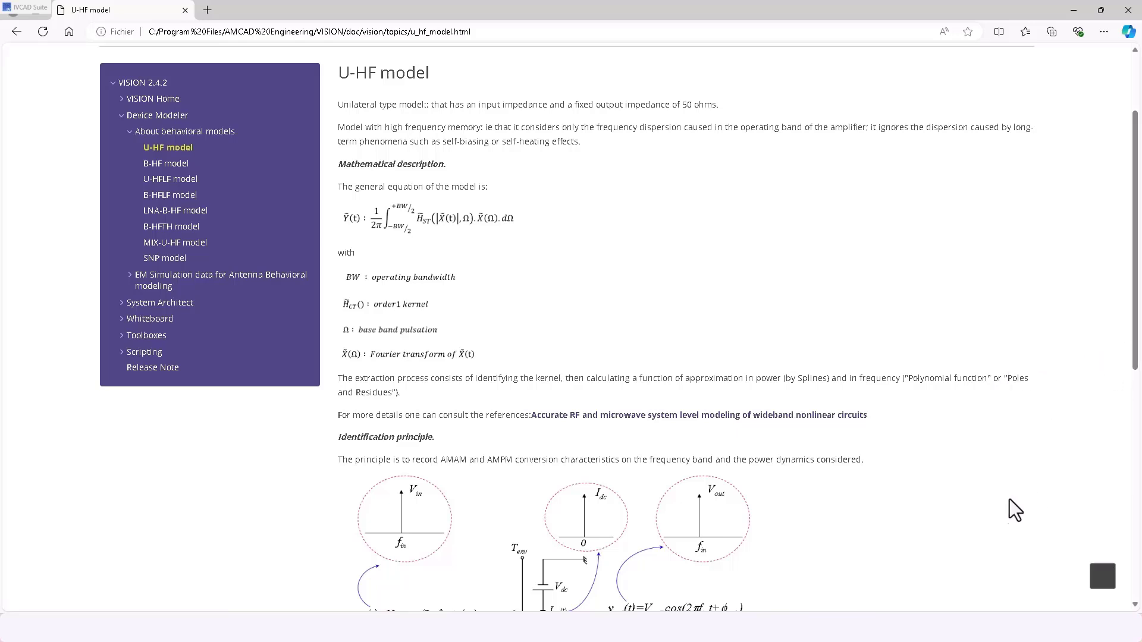
pyautogui.scroll(-2, 958, 504)
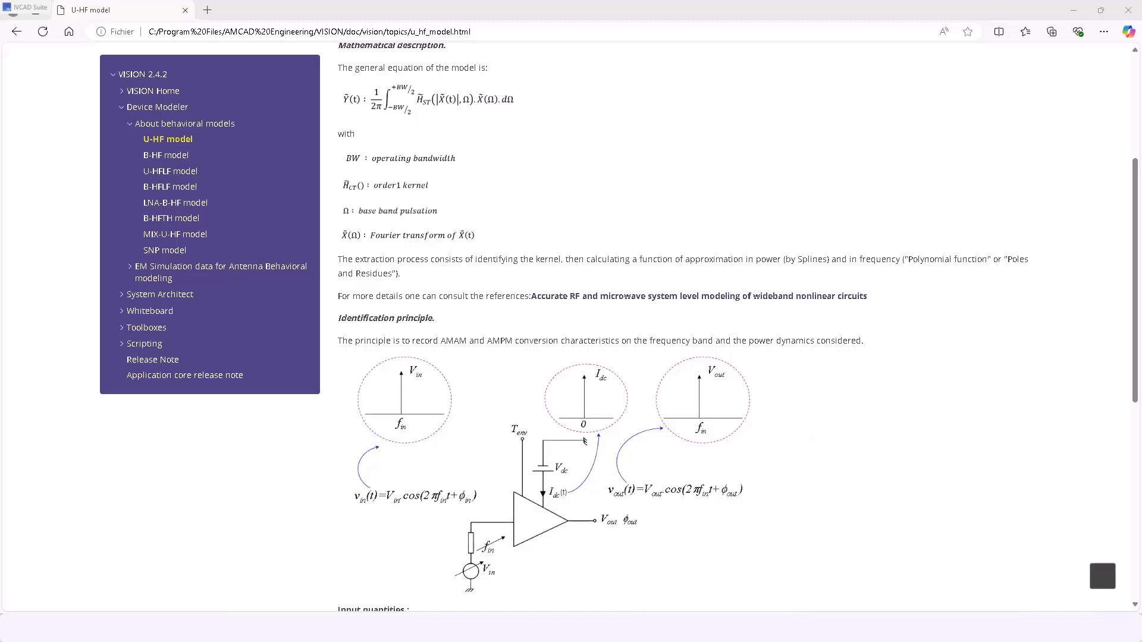
# Step: Switch back to IVCAD Suite's UHF_simulation schematic and select the WMETER1 and WMETER meters in turn to examine their connections
pyautogui.click(705, 628)
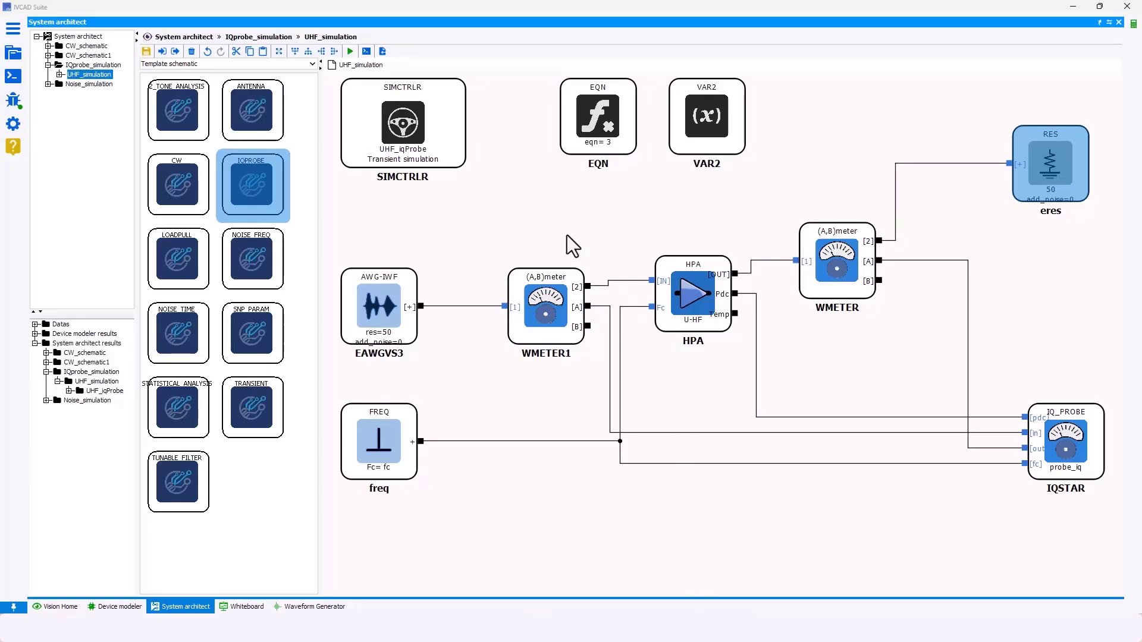
pyautogui.click(545, 303)
pyautogui.click(837, 241)
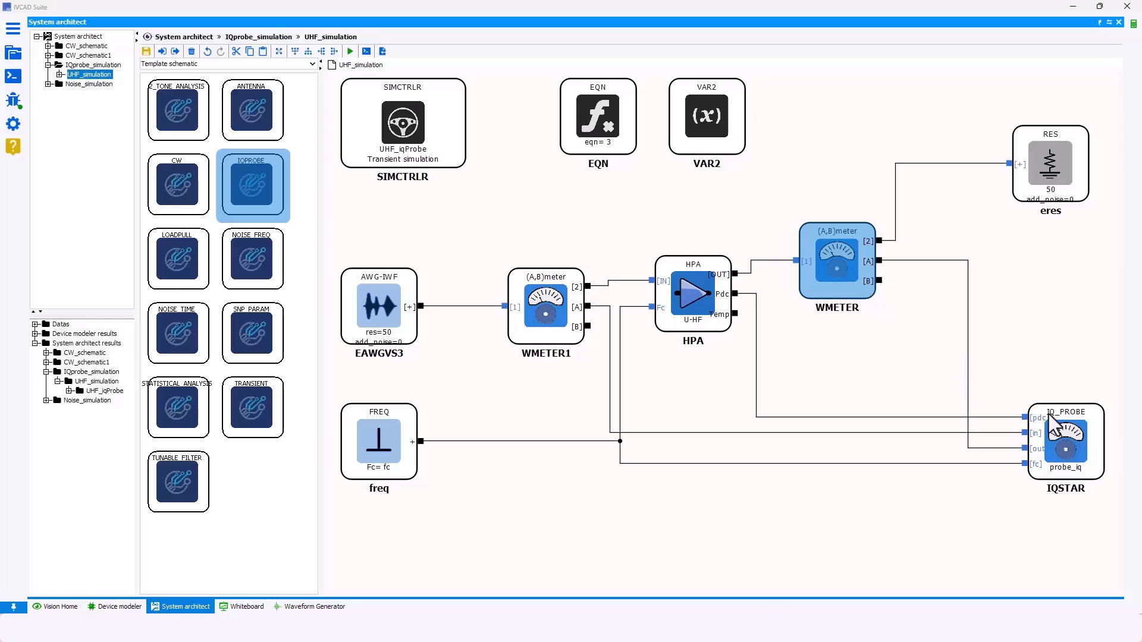
# Step: Examine the IQSTAR probe and its Pdc and FREQ connections in the UHF_simulation schematic
pyautogui.click(1068, 444)
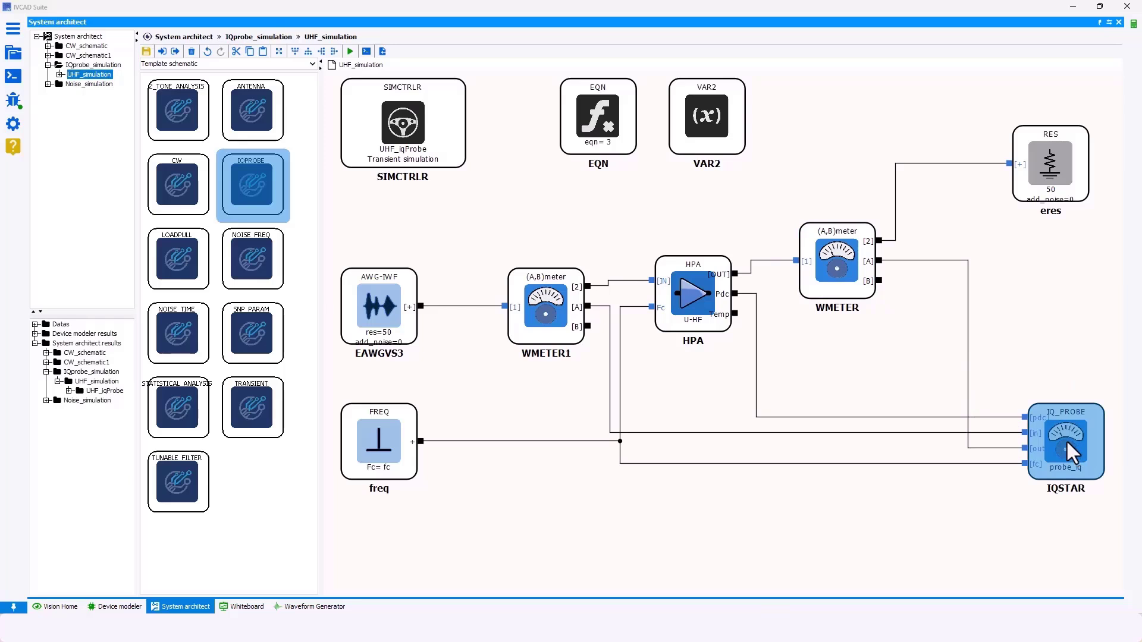
pyautogui.moveTo(785, 351); pyautogui.dragTo(738, 376)
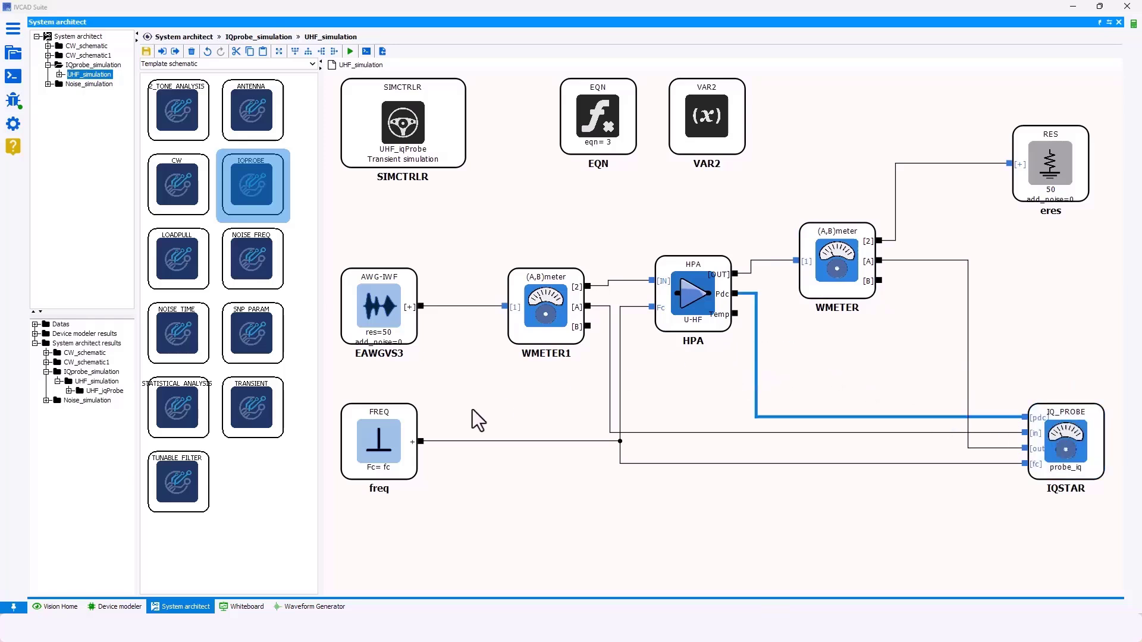
pyautogui.click(483, 441)
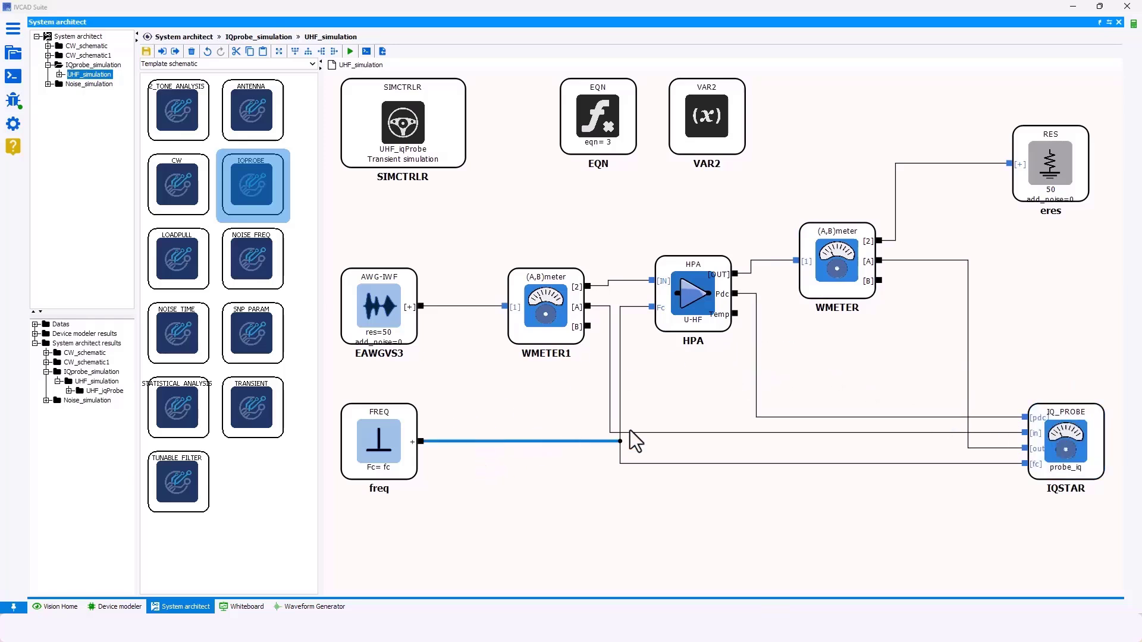
pyautogui.scroll(-1, 630, 434)
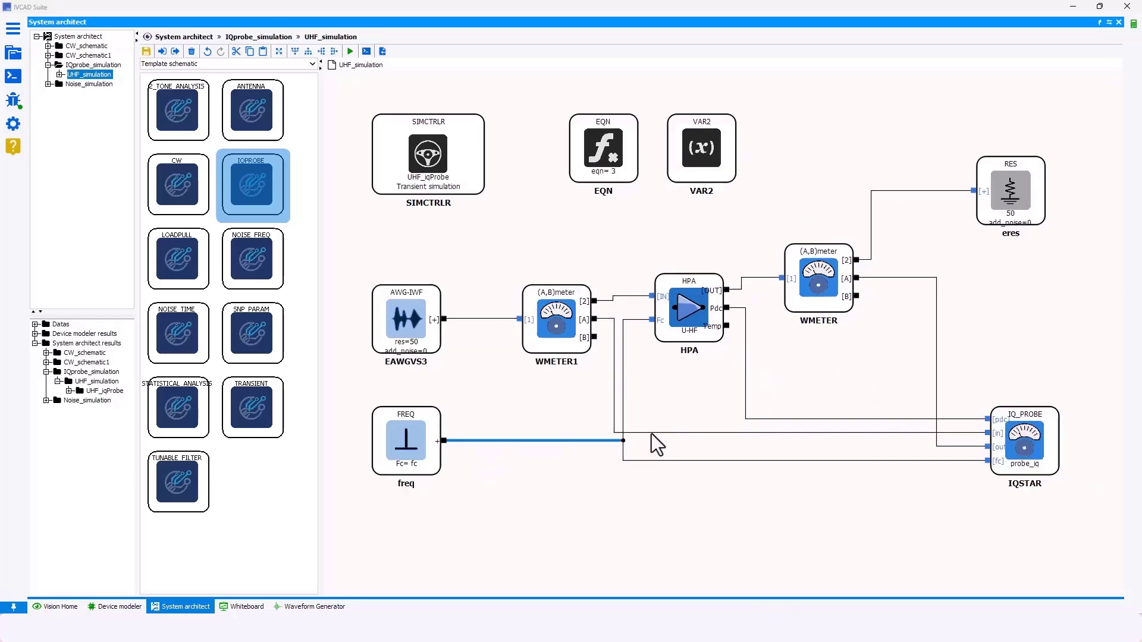
# Step: Check the simulation mode, integration time and analysis type of the SIMCTRLR block, and accept its parameters
pyautogui.doubleClick(453, 155)
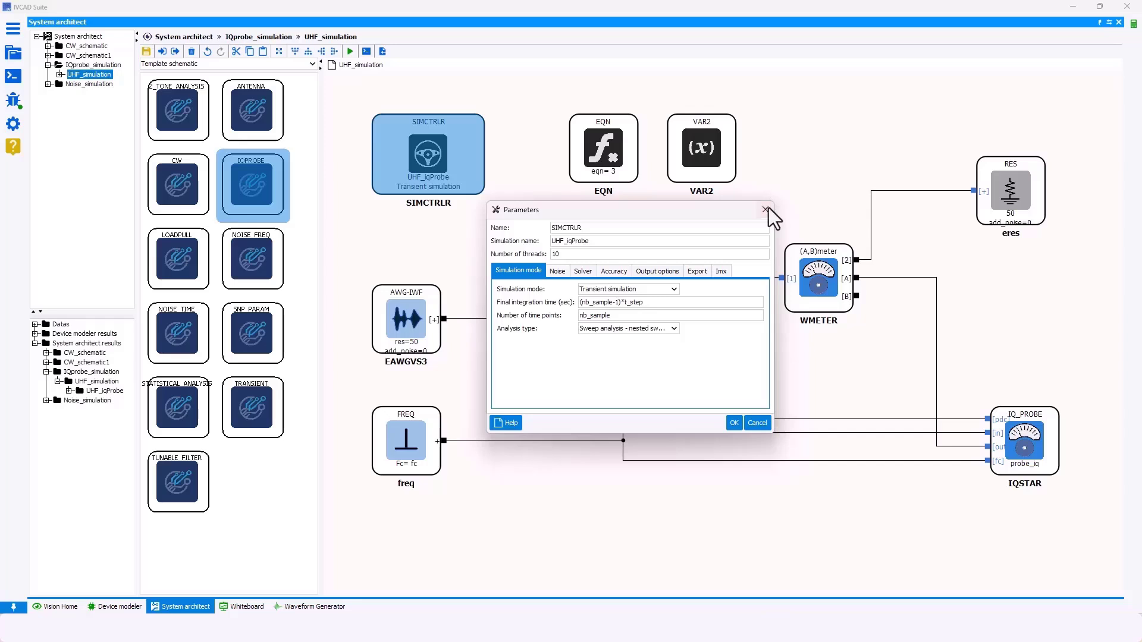
pyautogui.click(733, 423)
pyautogui.click(458, 220)
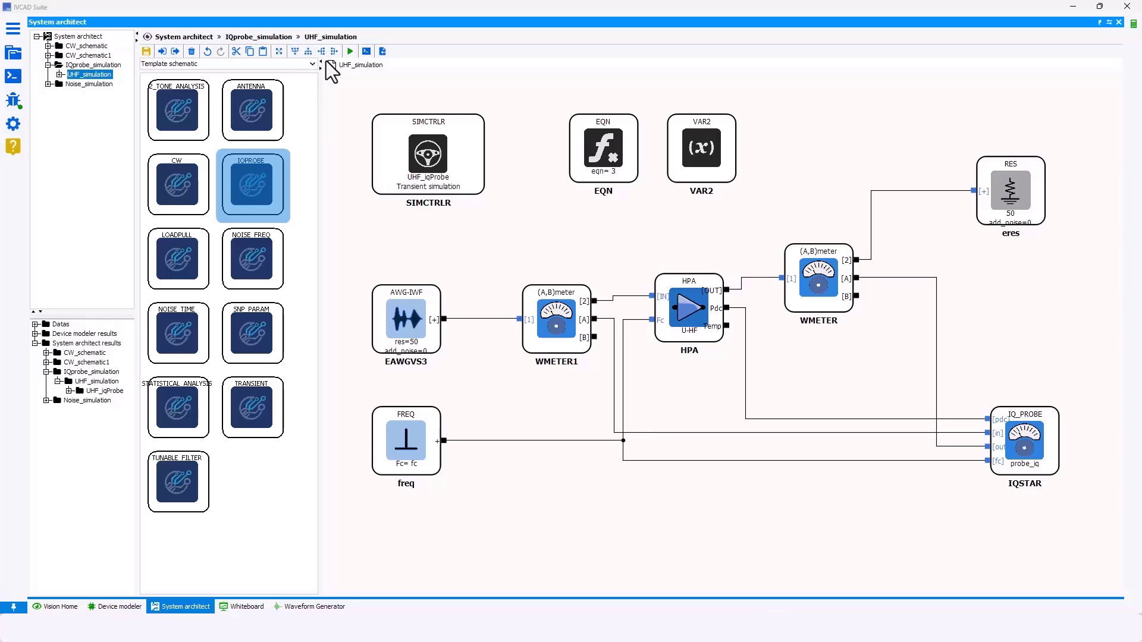
# Step: Run the UHF_iqProbe simulation, check the simulation time in the log and close the log window
pyautogui.click(350, 53)
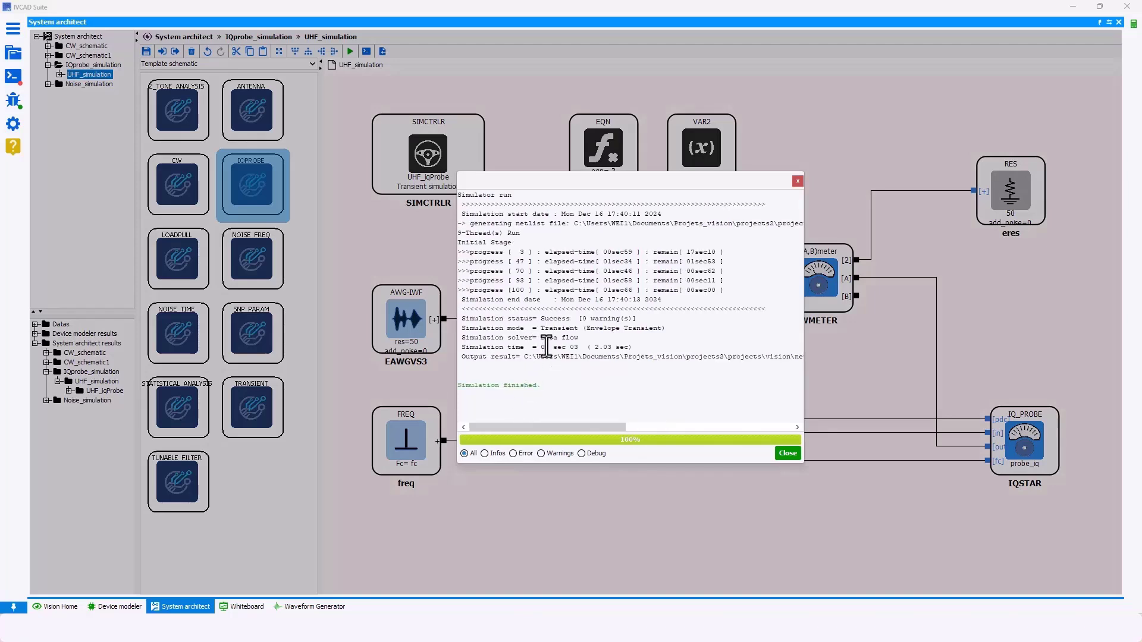
pyautogui.doubleClick(574, 348)
pyautogui.click(787, 454)
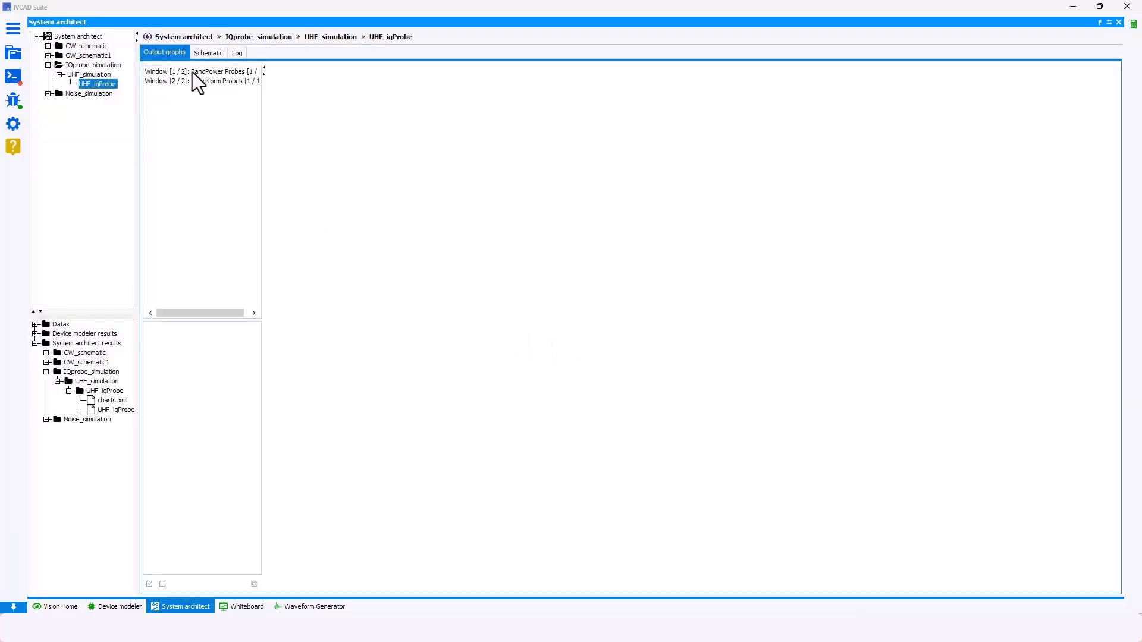
# Step: Display the BandPower Probes output graphs, adding the pin_dbm, freq and pout curves of probe_iq
pyautogui.click(192, 72)
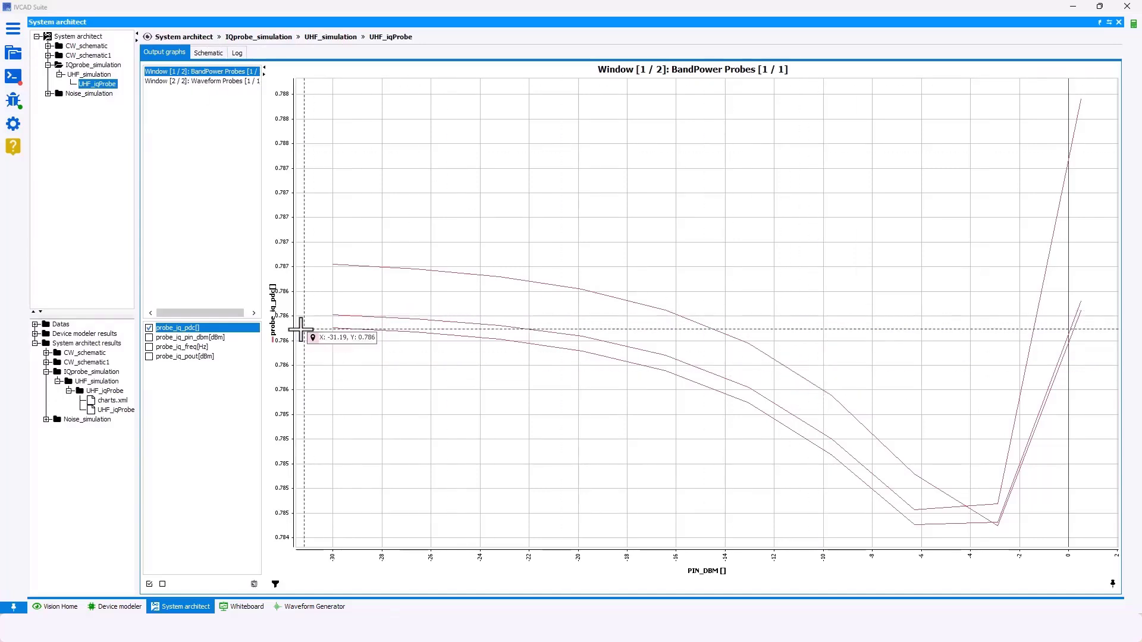
pyautogui.click(219, 336)
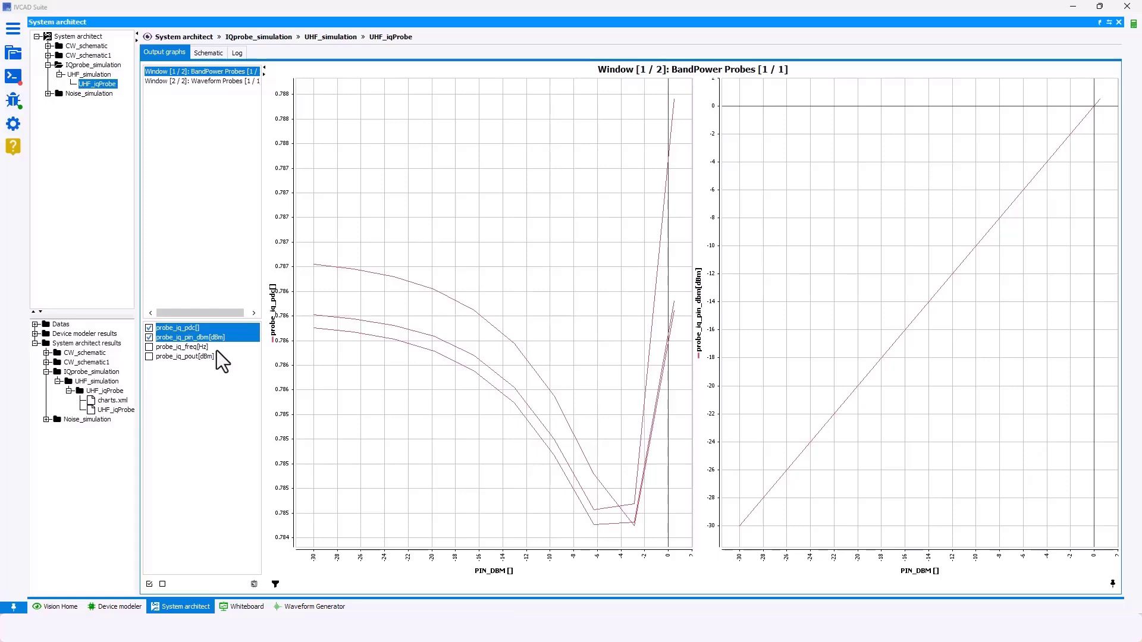
pyautogui.click(216, 349)
pyautogui.click(217, 358)
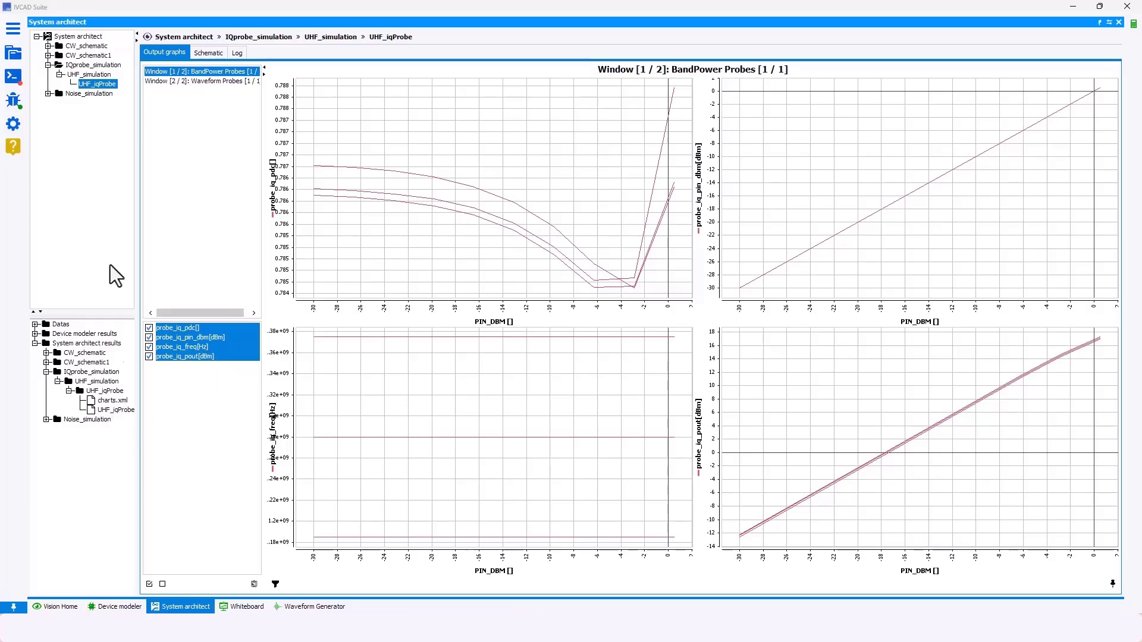
# Step: Load the UHF_iqProbe result file into the datasources and create a new whiteboard
pyautogui.click(19, 55)
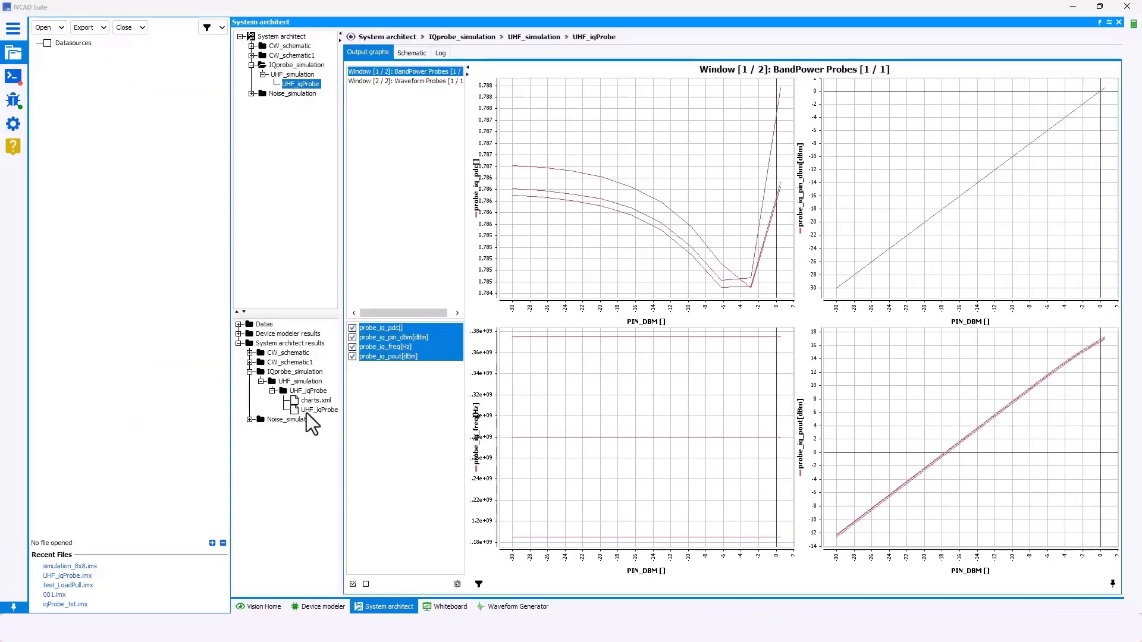
pyautogui.moveTo(316, 411); pyautogui.dragTo(145, 286)
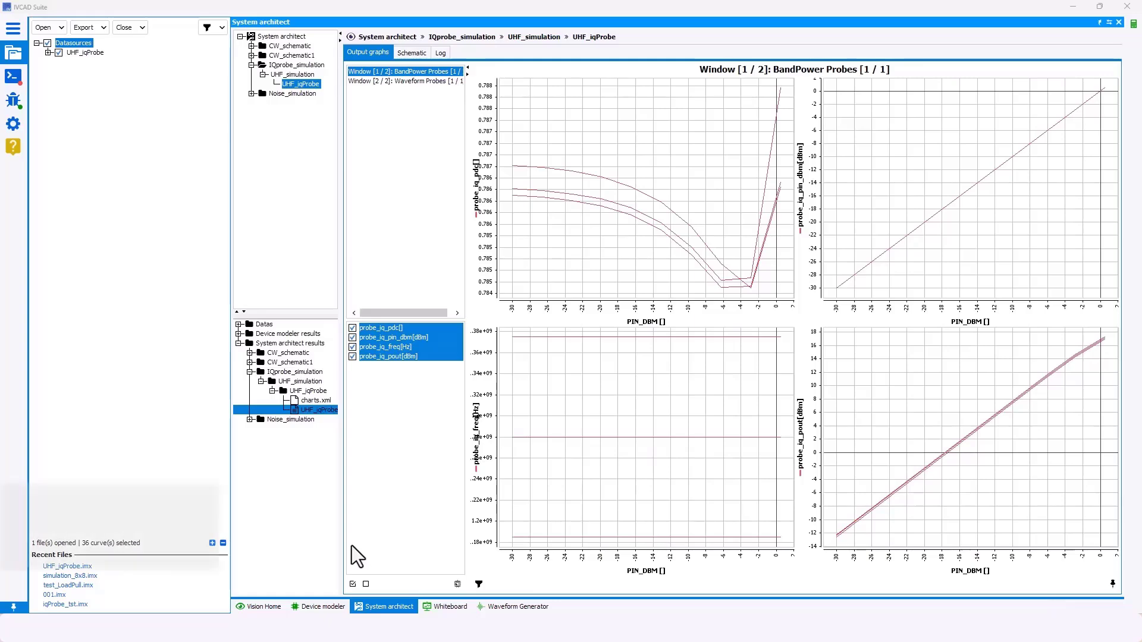
pyautogui.click(446, 607)
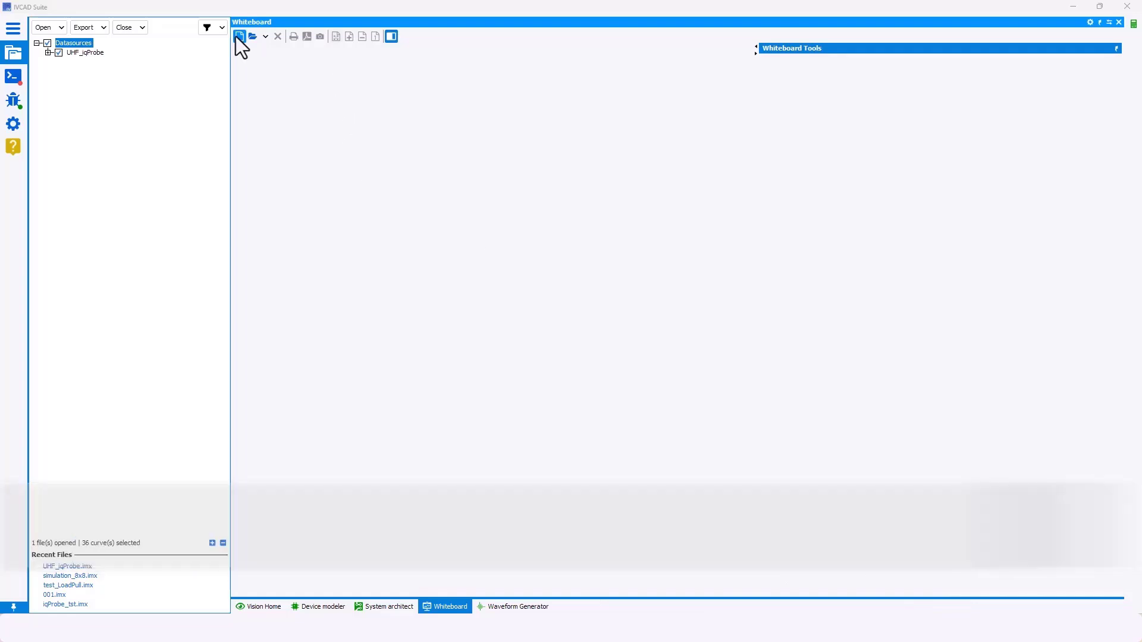
pyautogui.click(239, 36)
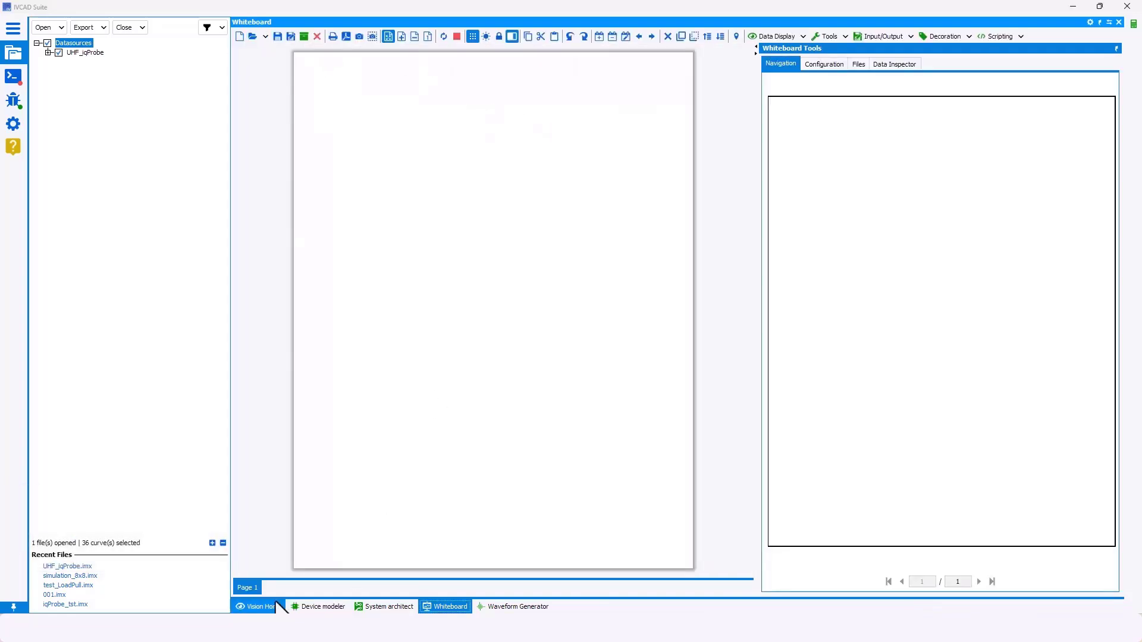
# Step: Set the orientation of the whiteboard's Page 1 to Landscape and widen the page area beside the Whiteboard Tools
pyautogui.rightClick(253, 588)
pyautogui.click(280, 605)
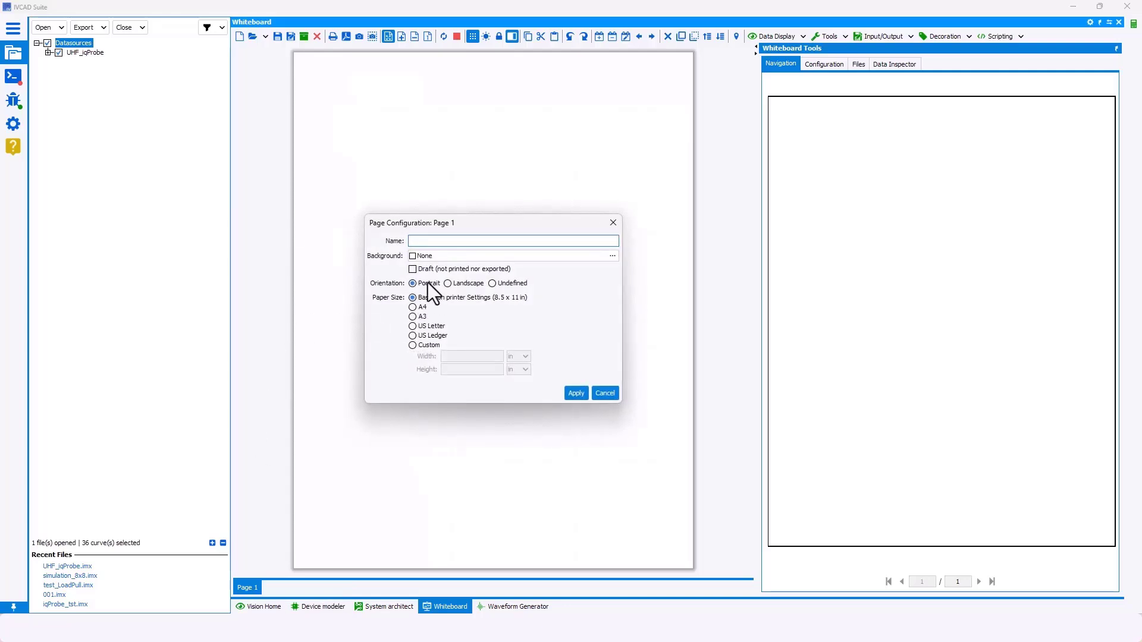
pyautogui.click(459, 287)
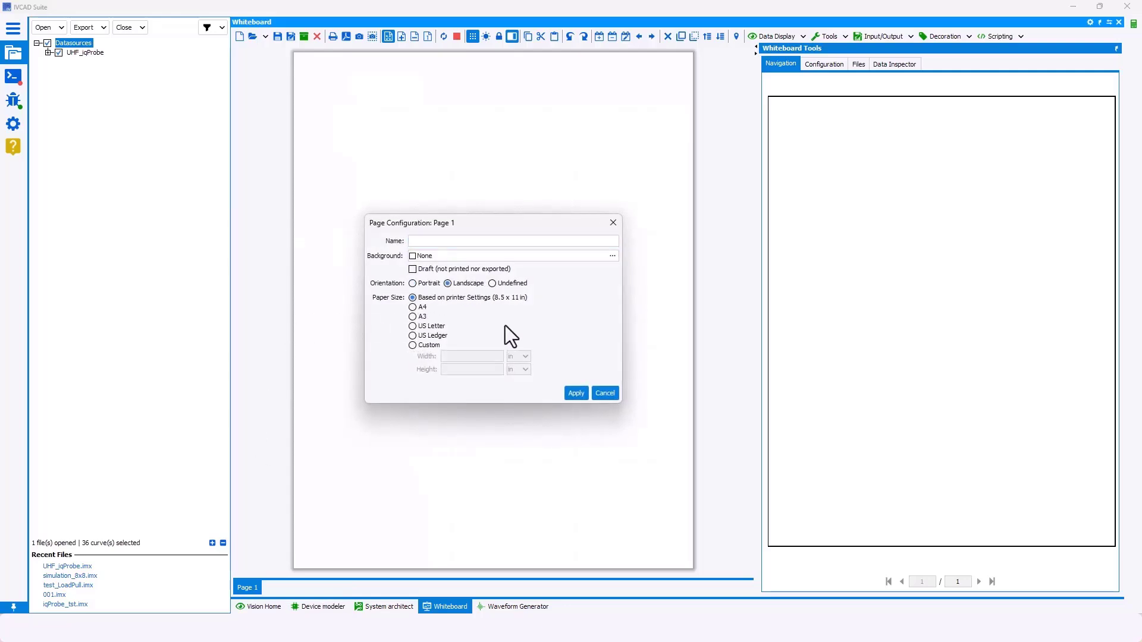
pyautogui.click(574, 393)
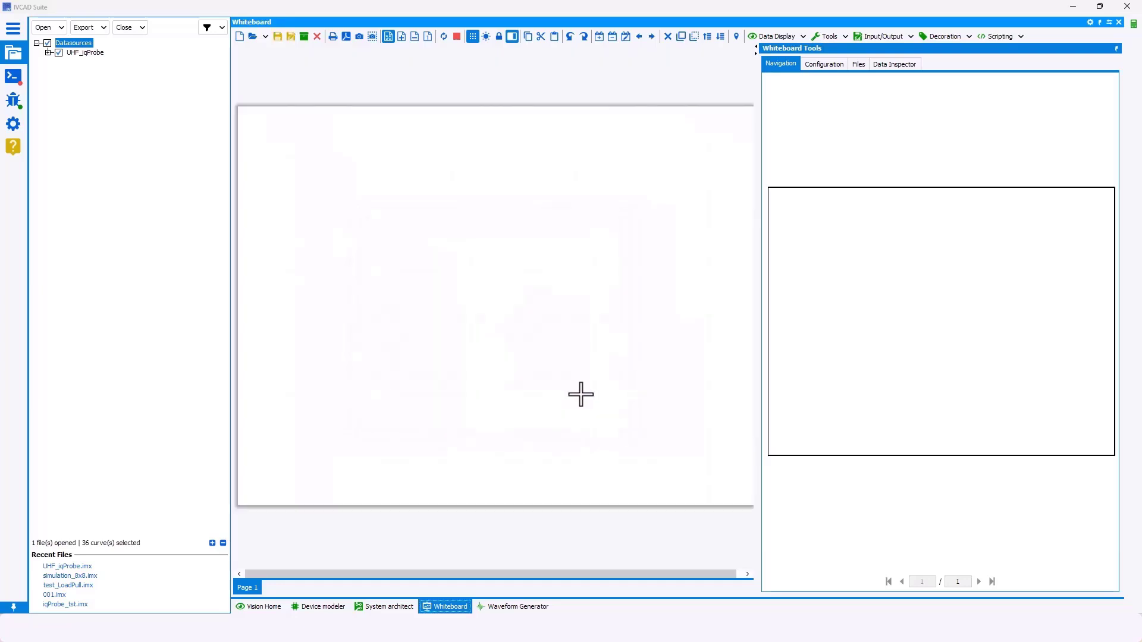
pyautogui.moveTo(759, 177); pyautogui.dragTo(866, 202)
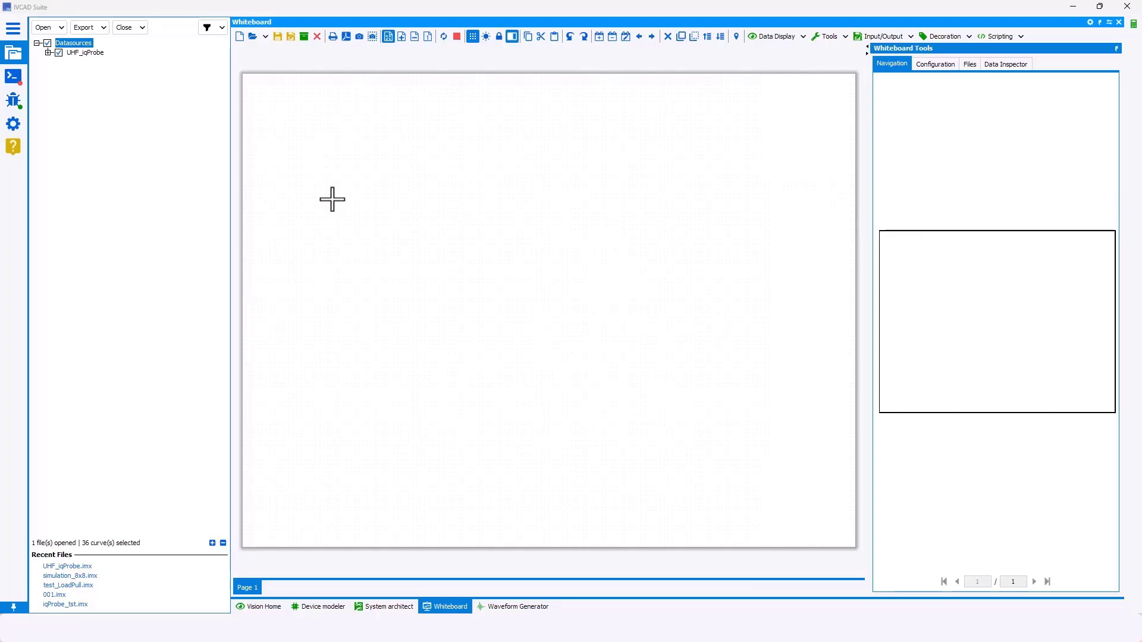
# Step: Expand the UHF_iqProbe datasource and place a Filter tool about 400 by 150 near the page's upper left
pyautogui.click(47, 52)
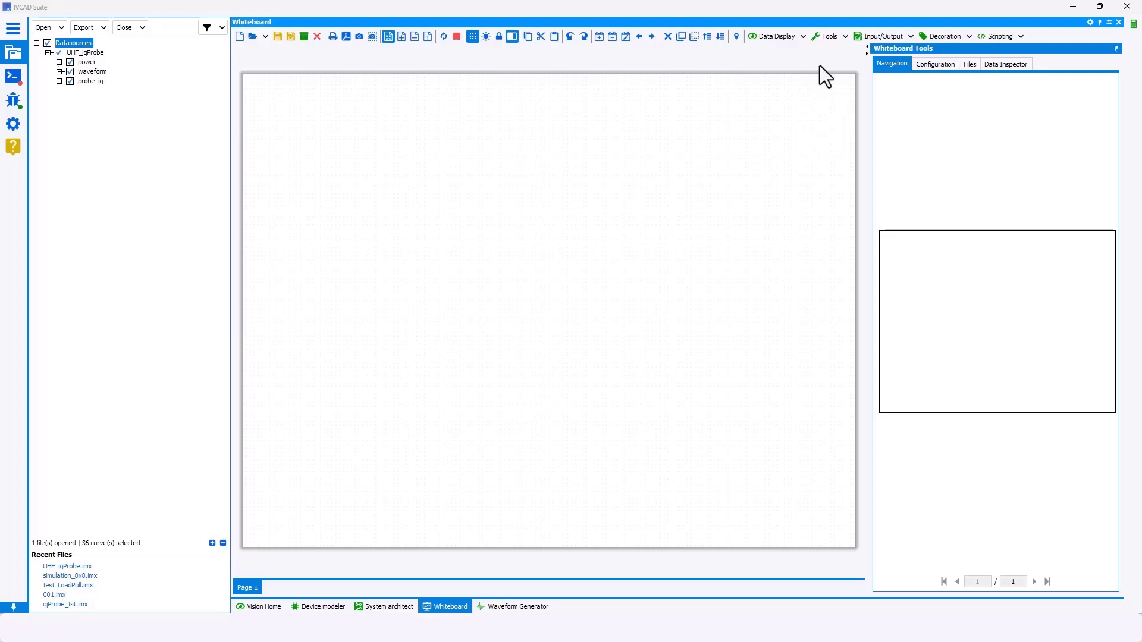
pyautogui.click(832, 36)
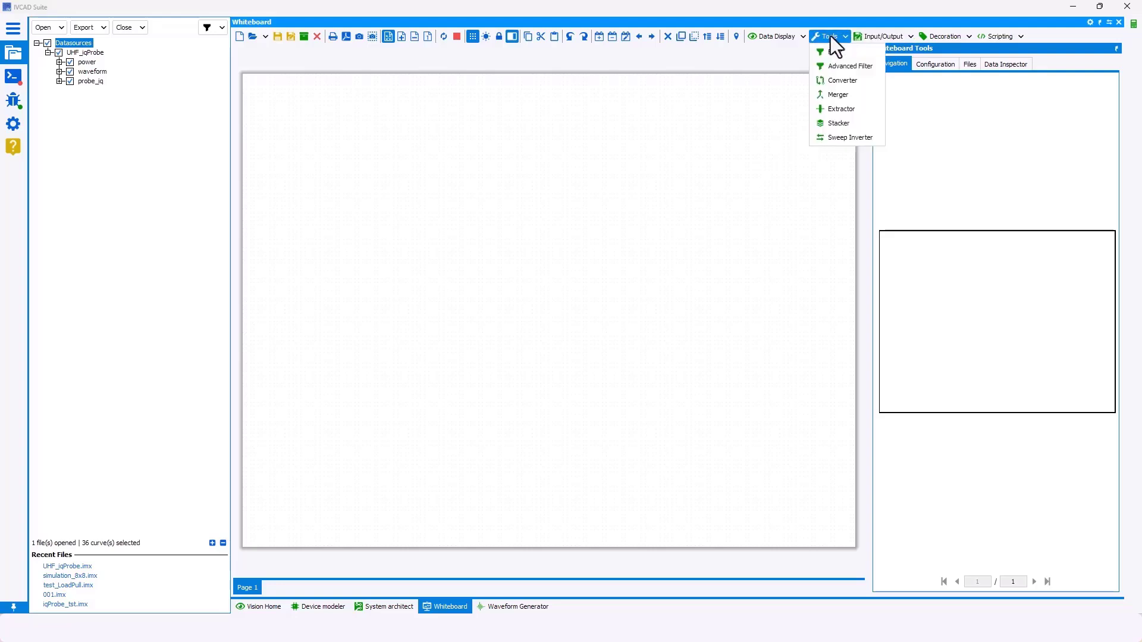
pyautogui.click(851, 50)
pyautogui.moveTo(294, 97); pyautogui.dragTo(446, 155)
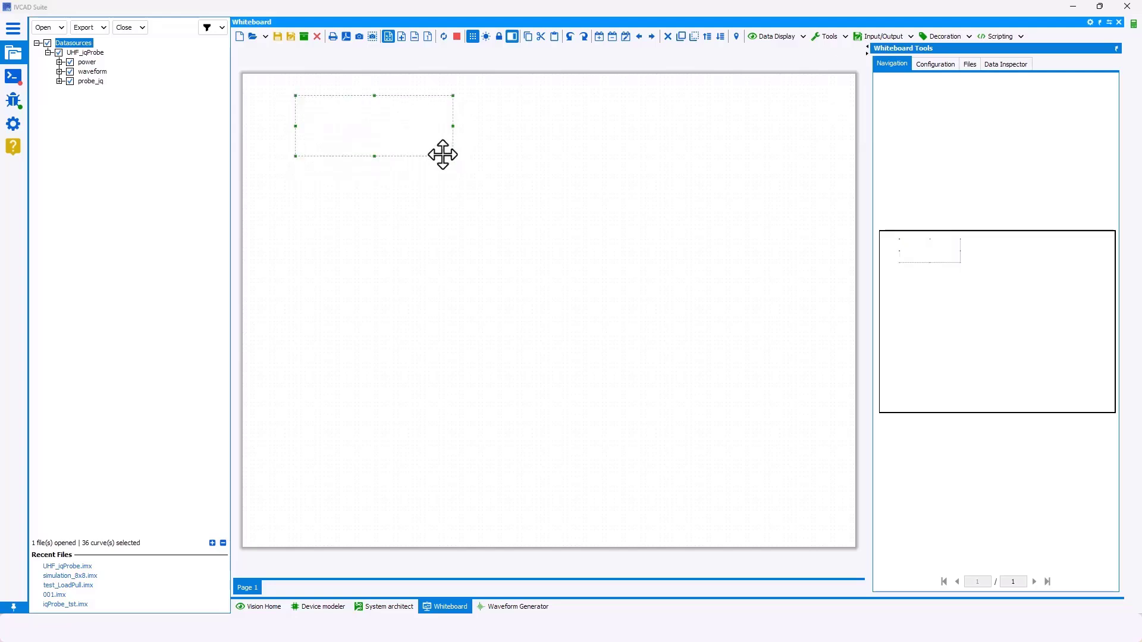
# Step: Add an empty row to the filter's configuration and remove VISION Simulation [Default] from its allowed curves, keeping Modulated Power Sweep [1-Tone]
pyautogui.click(939, 64)
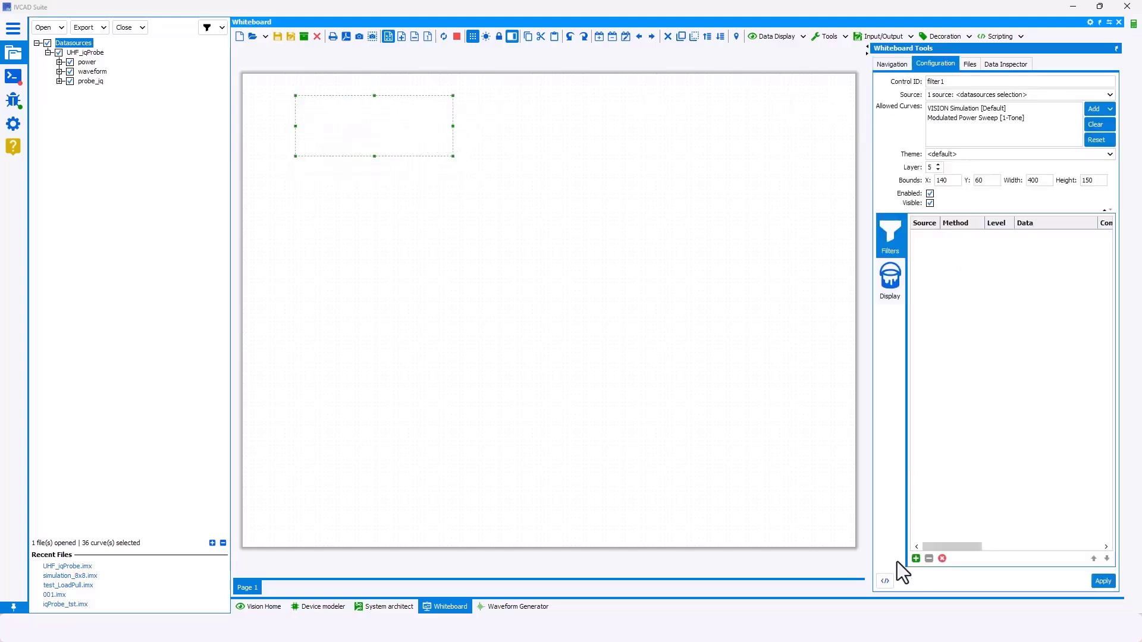
pyautogui.click(916, 559)
pyautogui.moveTo(867, 263); pyautogui.dragTo(804, 279)
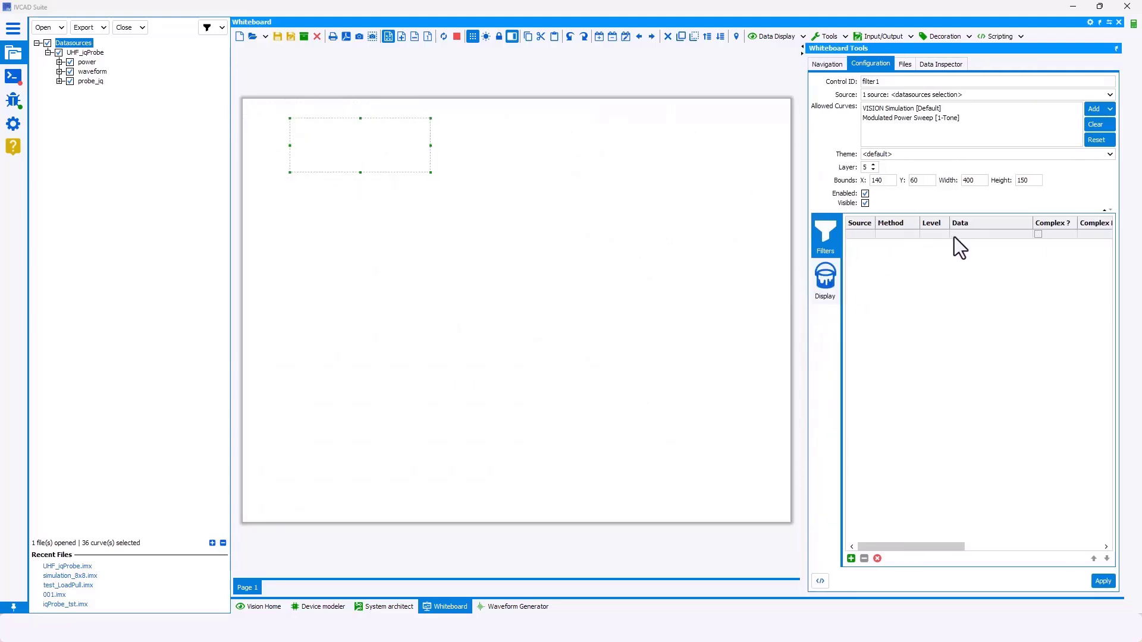
pyautogui.click(914, 109)
pyautogui.click(1096, 125)
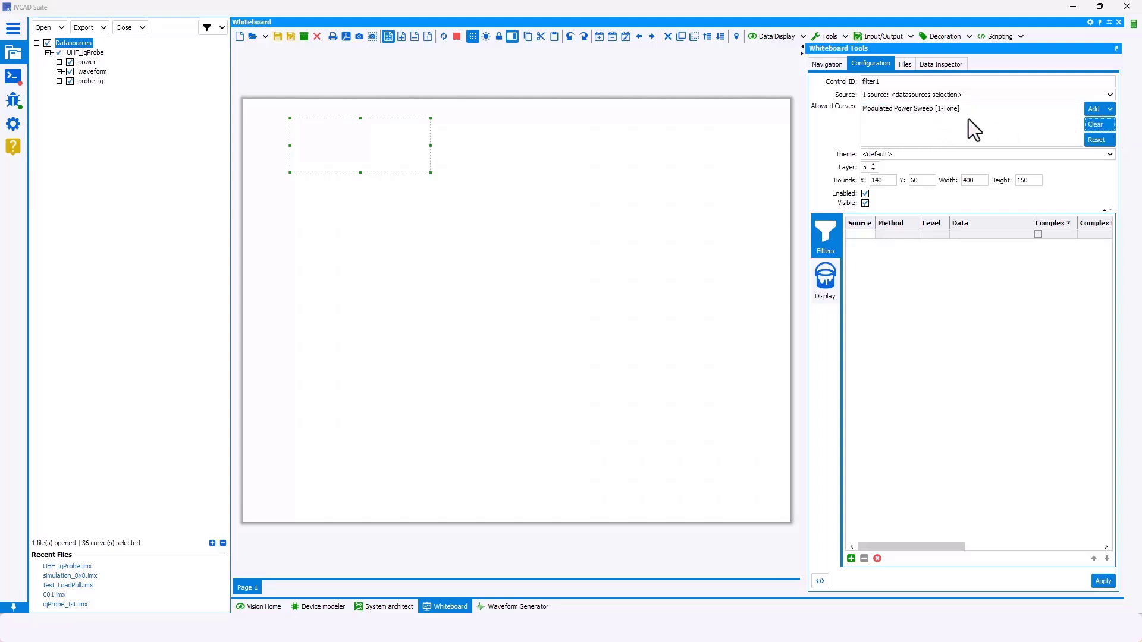
pyautogui.click(924, 109)
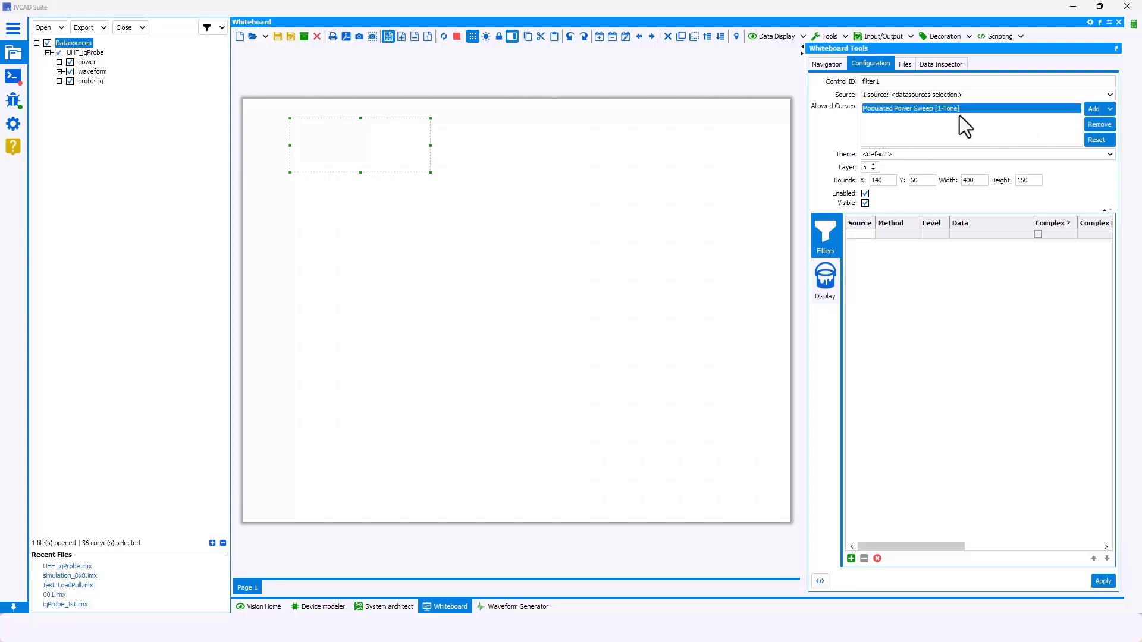
# Step: Configure the first filter row with Variable as source and Dataset Name as data, and apply it
pyautogui.click(855, 237)
pyautogui.click(862, 254)
pyautogui.click(971, 235)
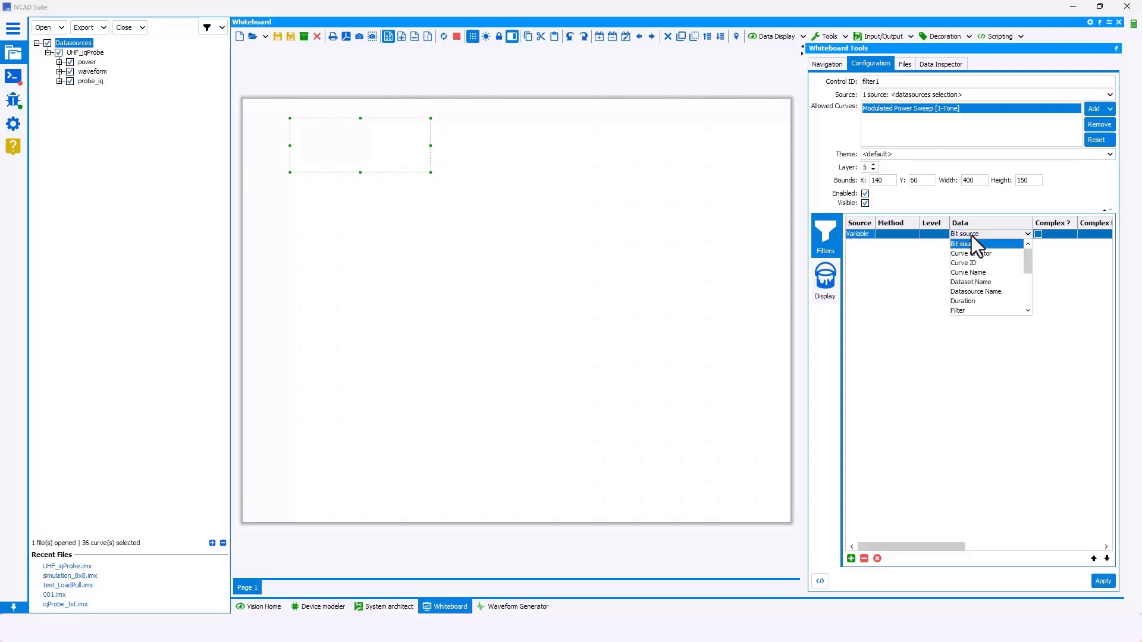
pyautogui.click(987, 282)
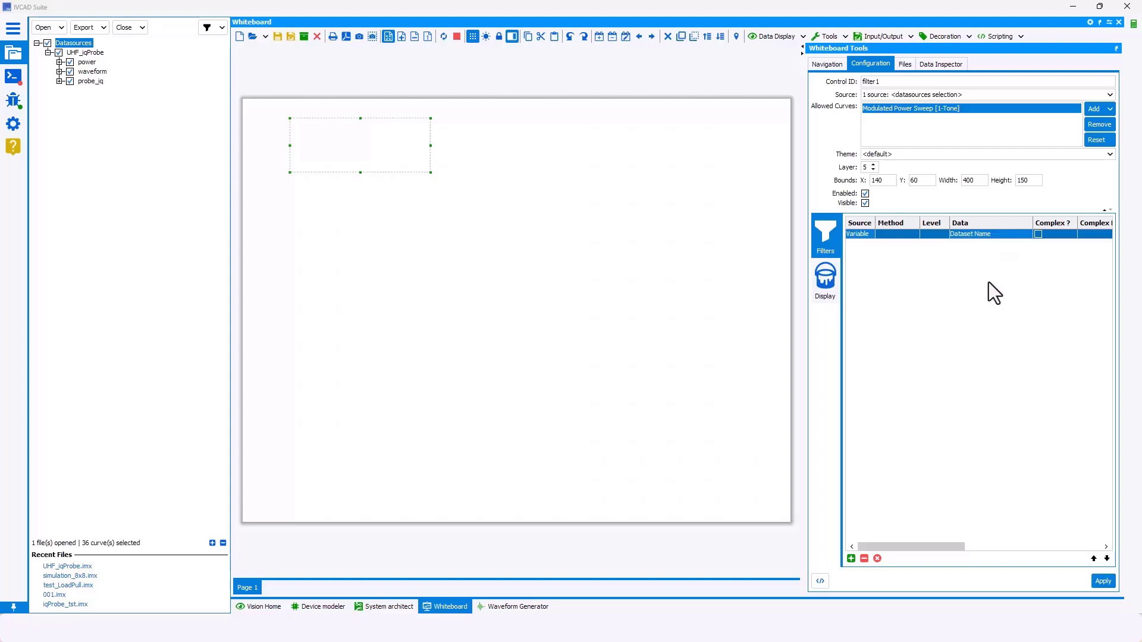
pyautogui.click(1101, 582)
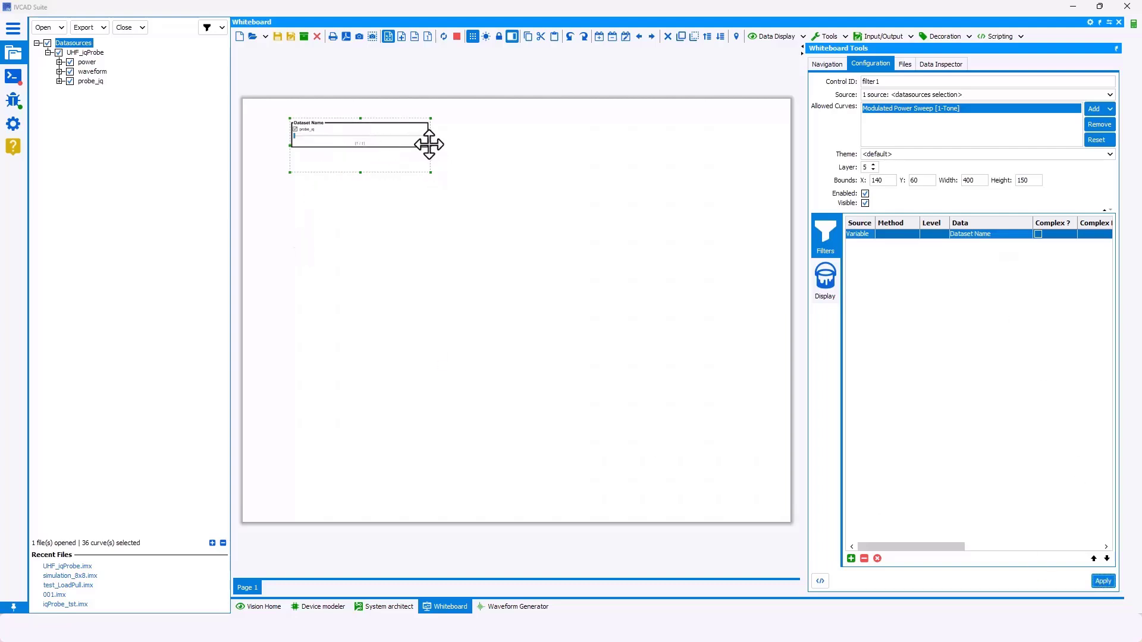
# Step: Add and apply a second filter row with source Variable and data f0, and widen the filter control to 770
pyautogui.scroll(1, 384, 116)
pyautogui.scroll(1, 384, 116)
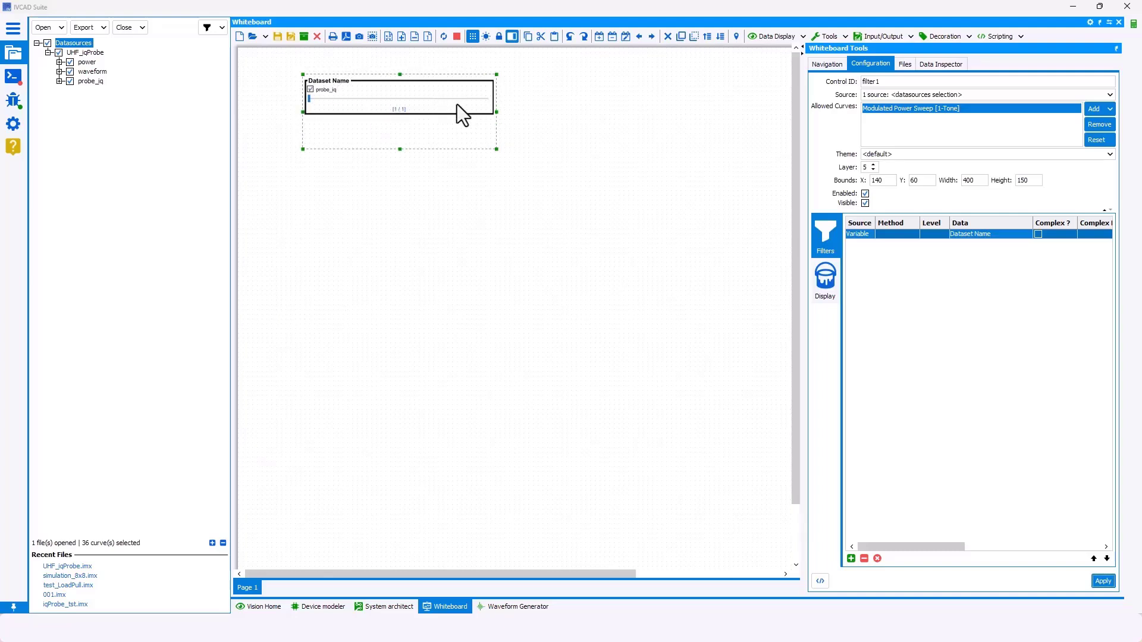
pyautogui.click(851, 559)
pyautogui.click(869, 245)
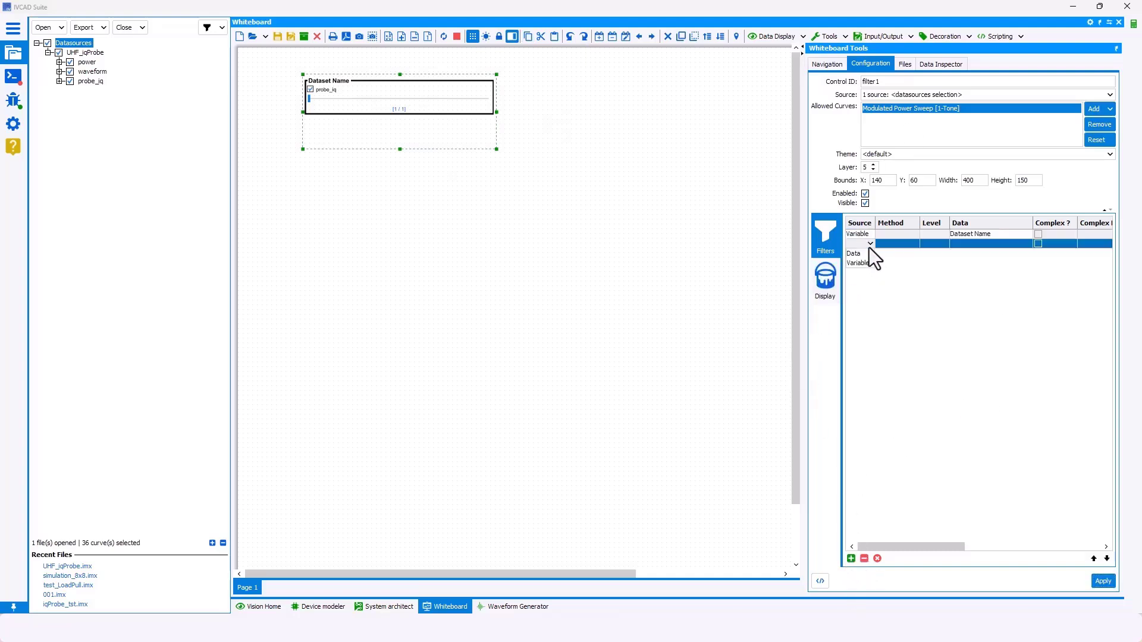
pyautogui.click(1005, 244)
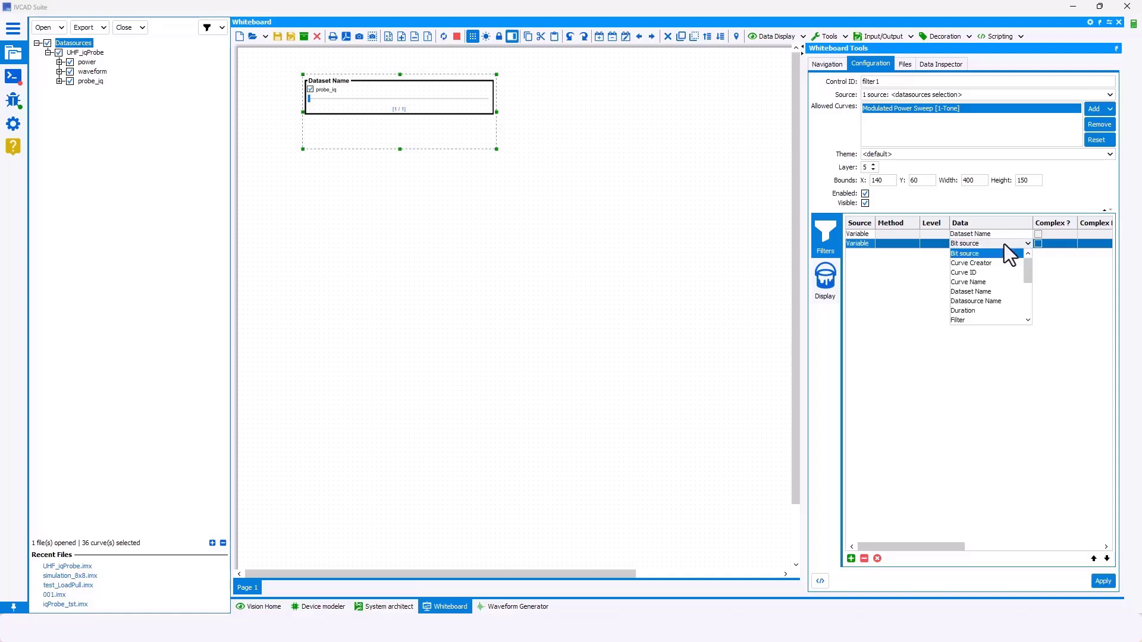
pyautogui.scroll(-5, 981, 285)
pyautogui.click(958, 320)
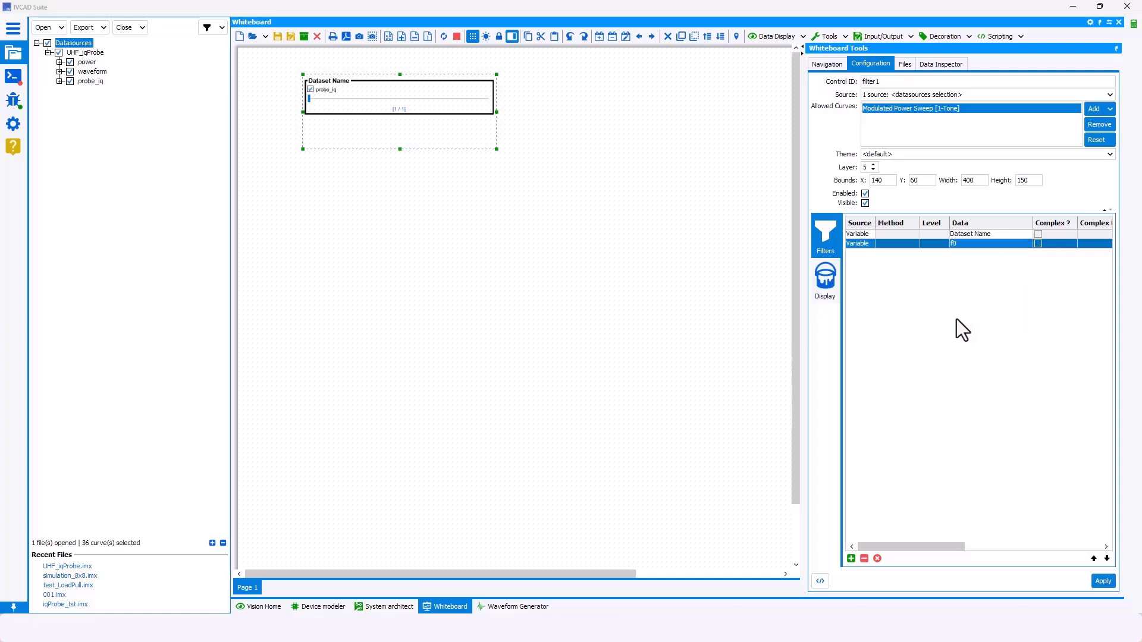
pyautogui.click(1103, 581)
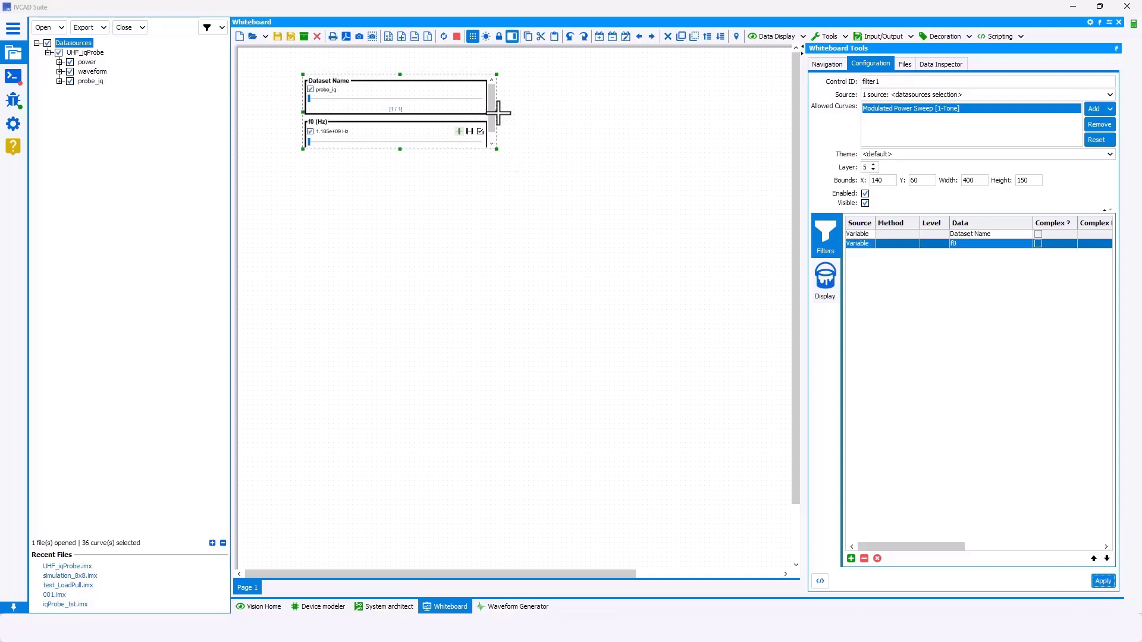
pyautogui.moveTo(497, 112); pyautogui.dragTo(669, 112)
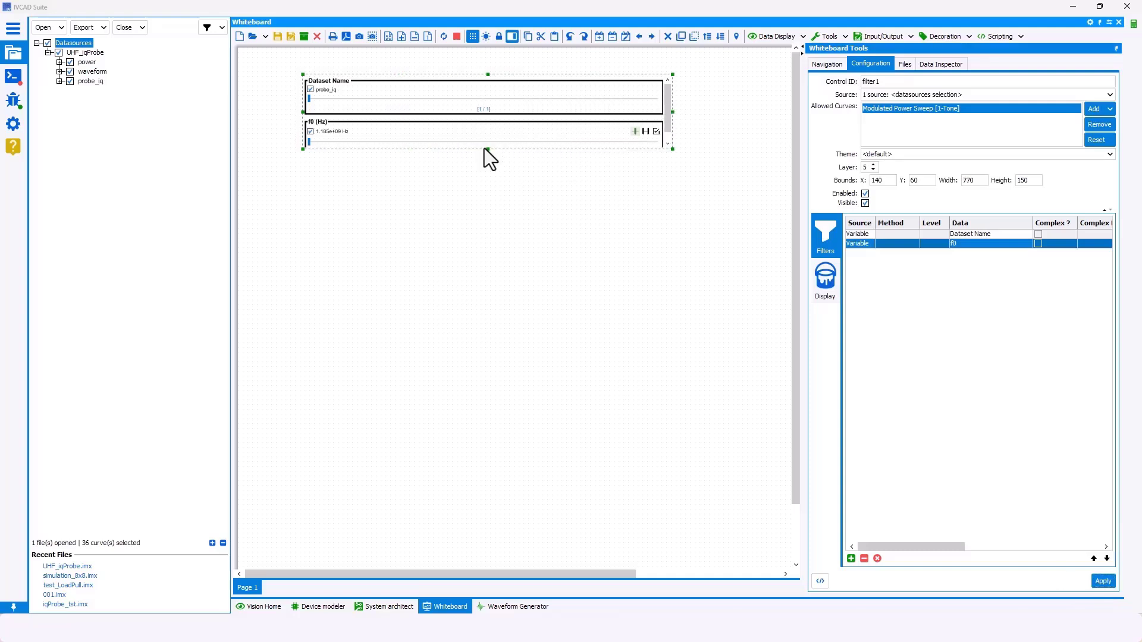
# Step: Increase the filter control's height to 180 and place a graph about 480 by 420 below it
pyautogui.moveTo(487, 148); pyautogui.dragTo(484, 159)
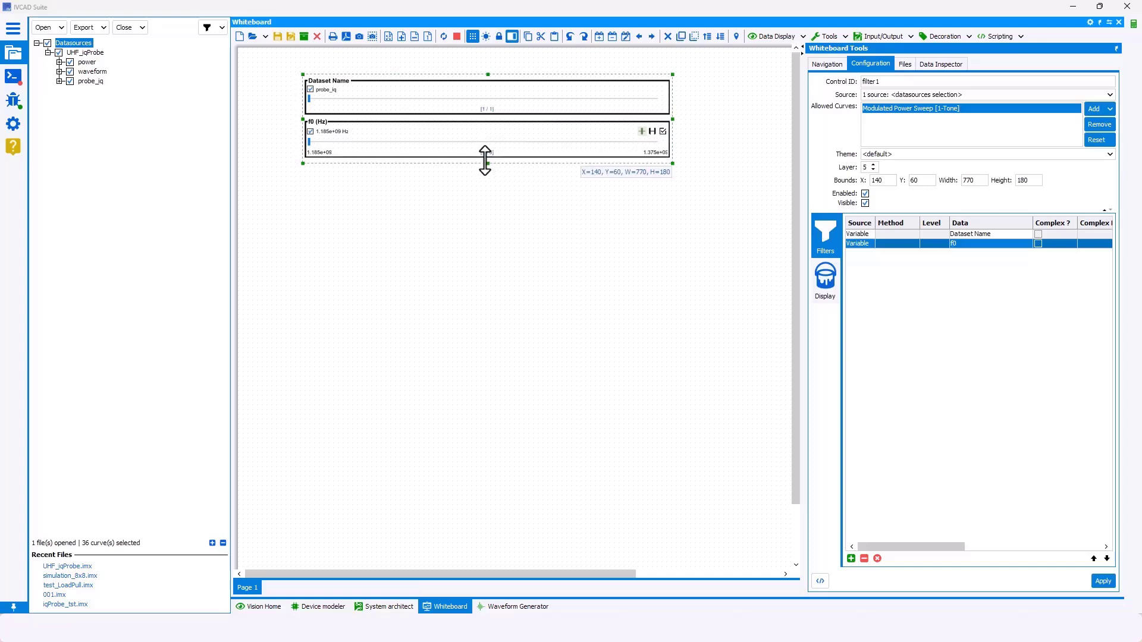
pyautogui.click(435, 283)
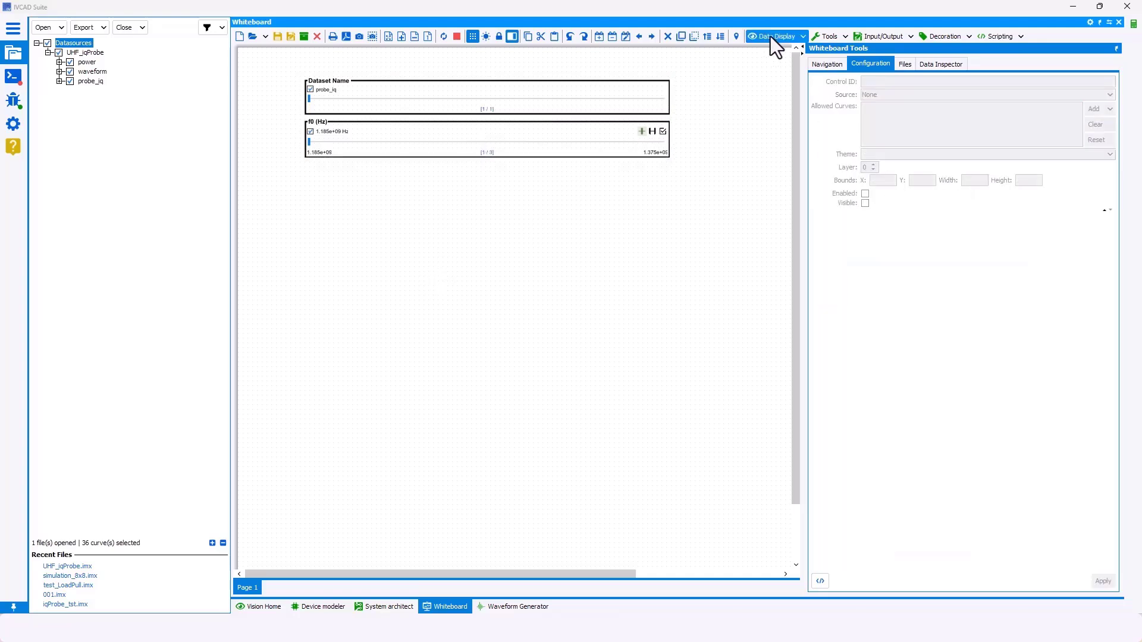
pyautogui.click(777, 37)
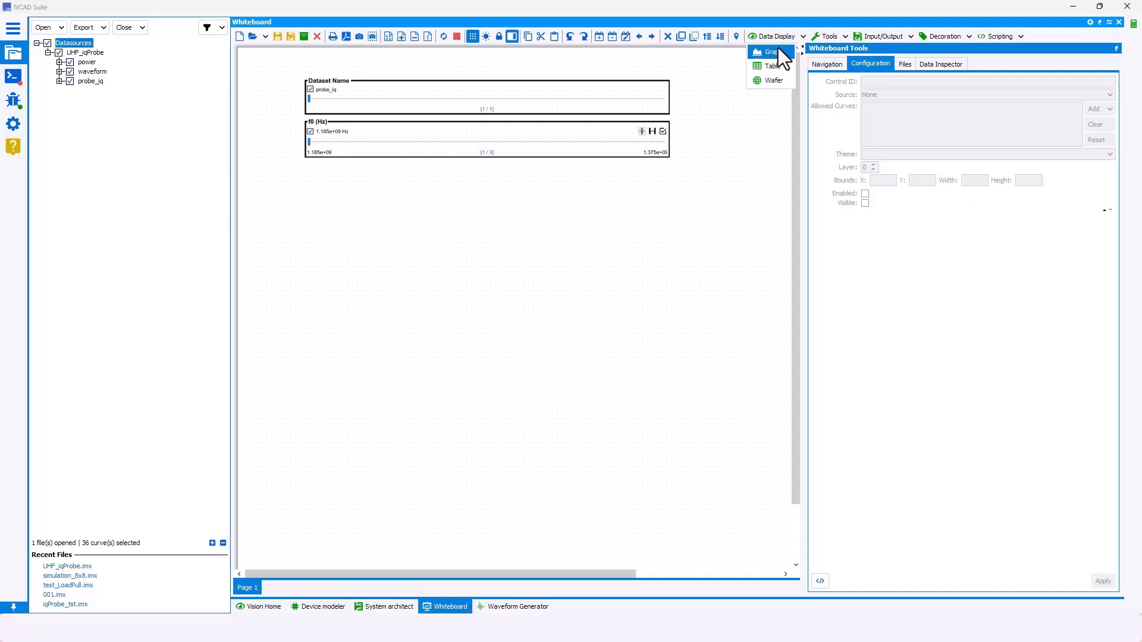
pyautogui.click(773, 51)
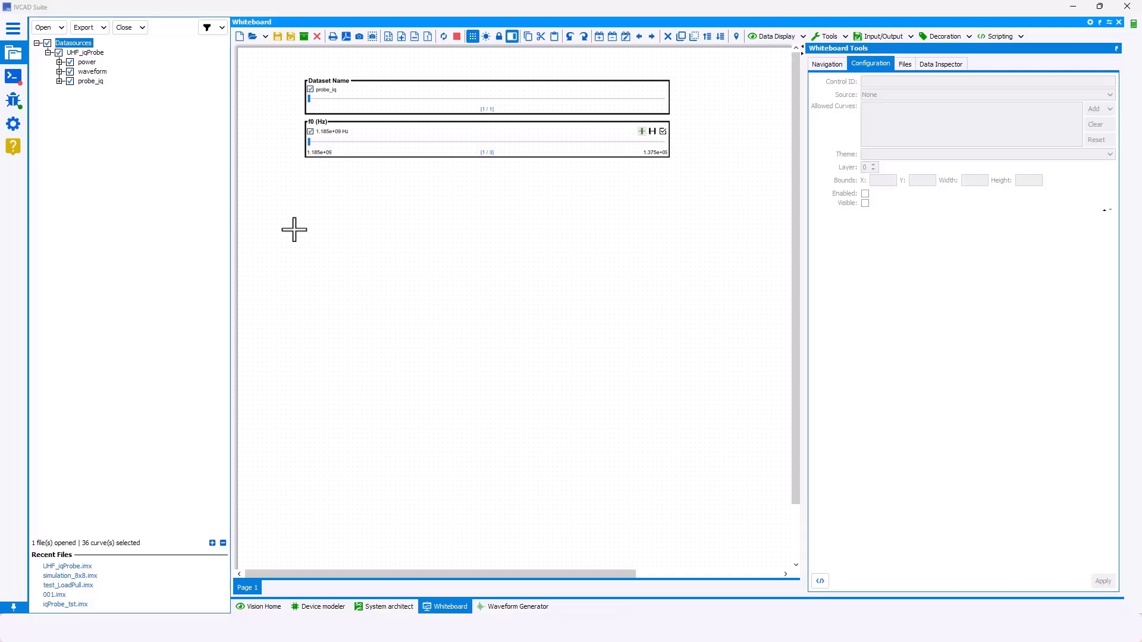
pyautogui.moveTo(254, 186)
pyautogui.mouseDown()
pyautogui.moveTo(497, 383)
pyautogui.moveTo(484, 377)
pyautogui.moveTo(485, 386)
pyautogui.mouseUp()
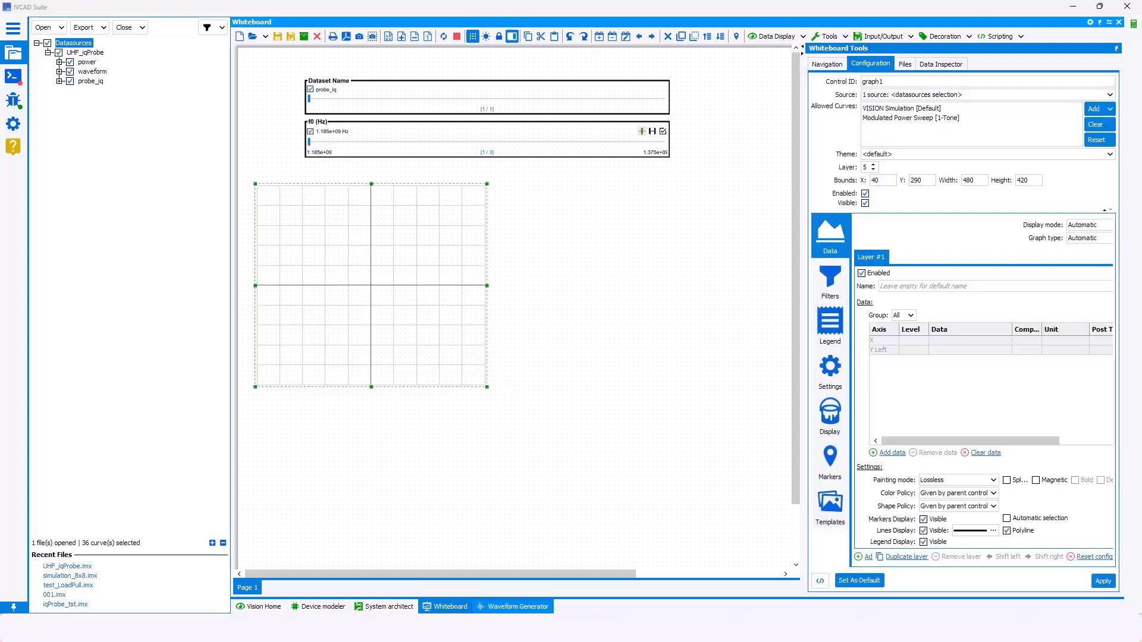
# Step: Use filter1 instead of the datasources selection as the graph's source, then widen the configuration area and hide the datasources tree
pyautogui.click(948, 98)
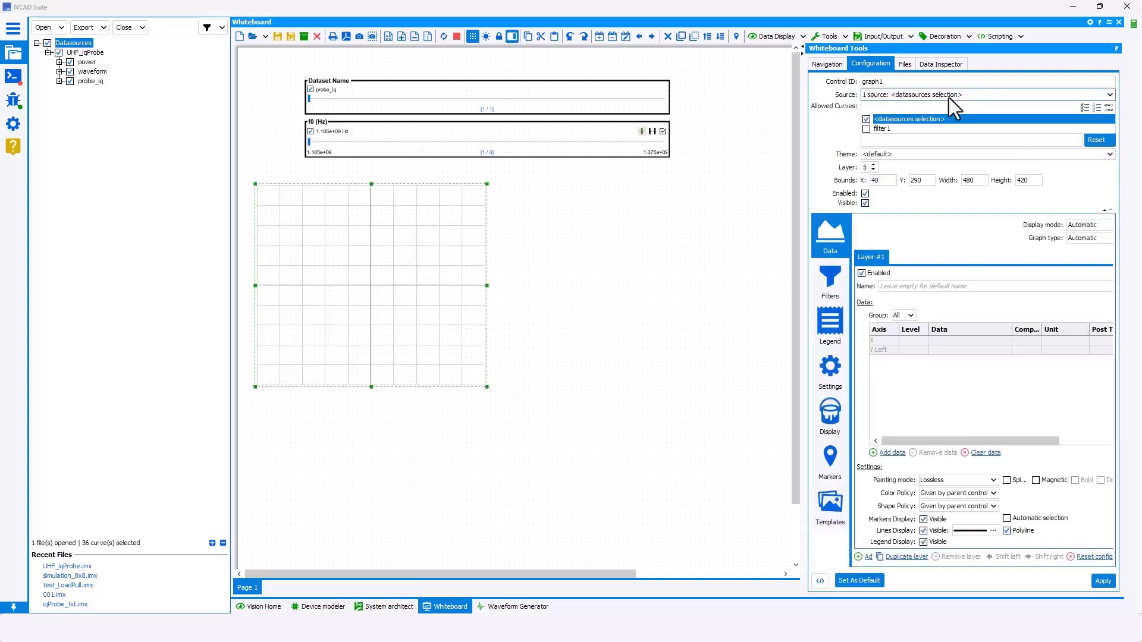
pyautogui.click(881, 130)
pyautogui.click(886, 115)
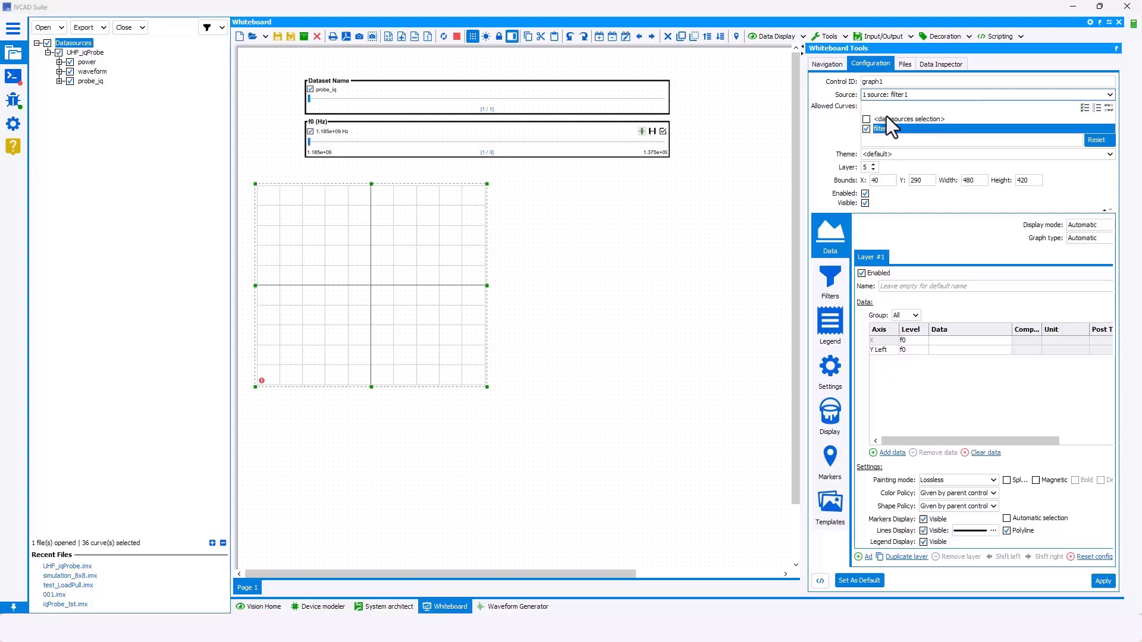
pyautogui.moveTo(800, 161); pyautogui.dragTo(770, 167)
pyautogui.click(11, 55)
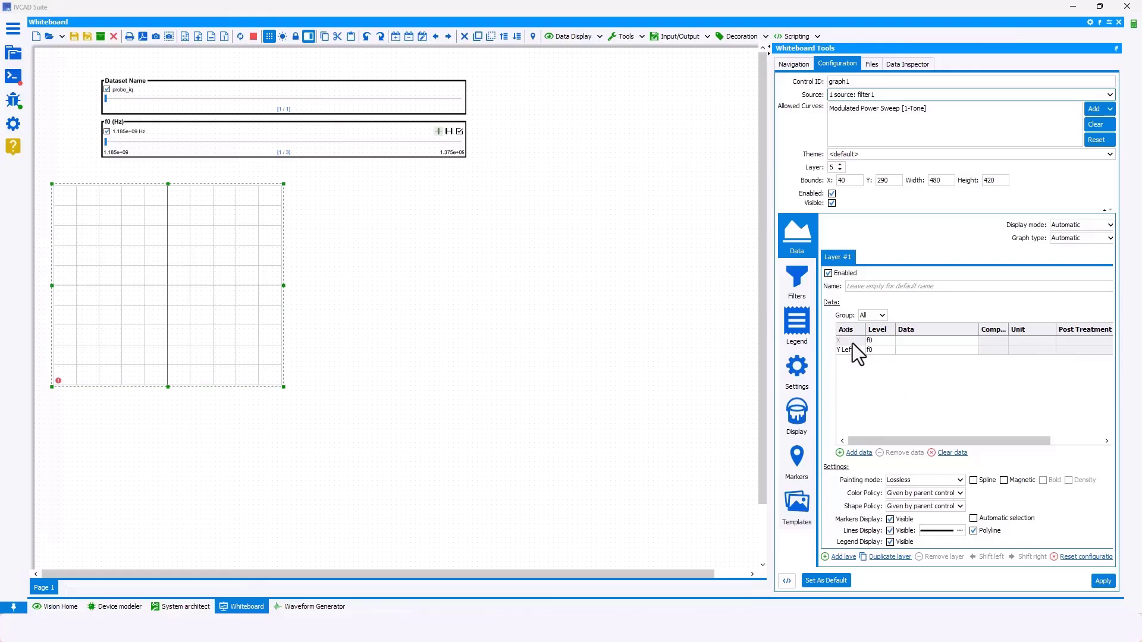
# Step: Widen the Data column of the graph's layer and set the Y Left axis data to ACPR 1 Lower
pyautogui.click(879, 339)
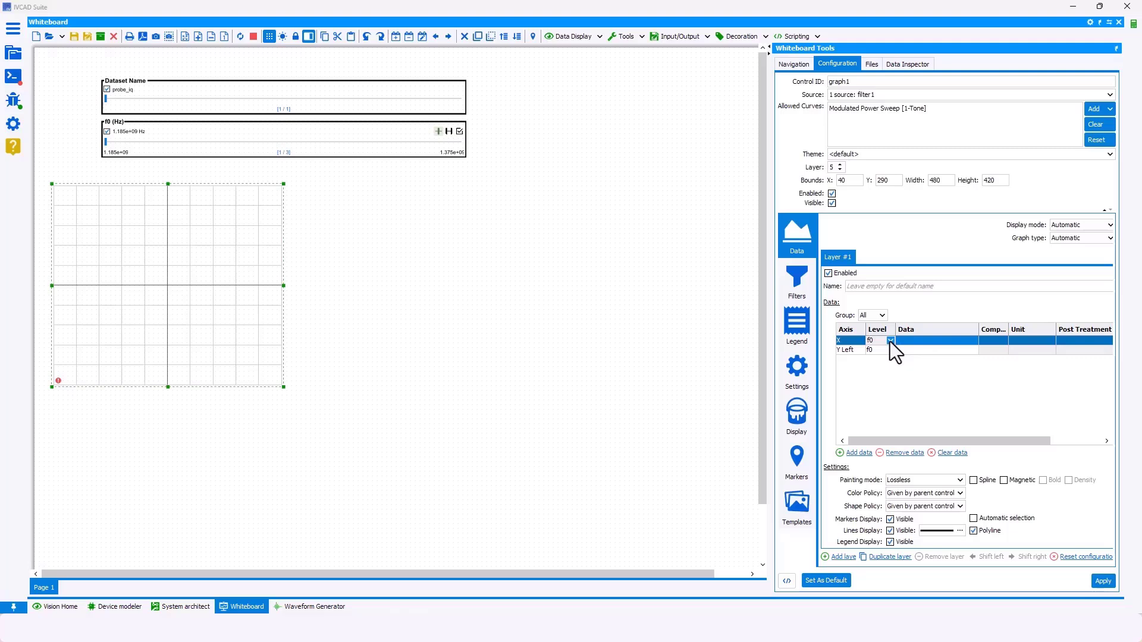
pyautogui.click(929, 340)
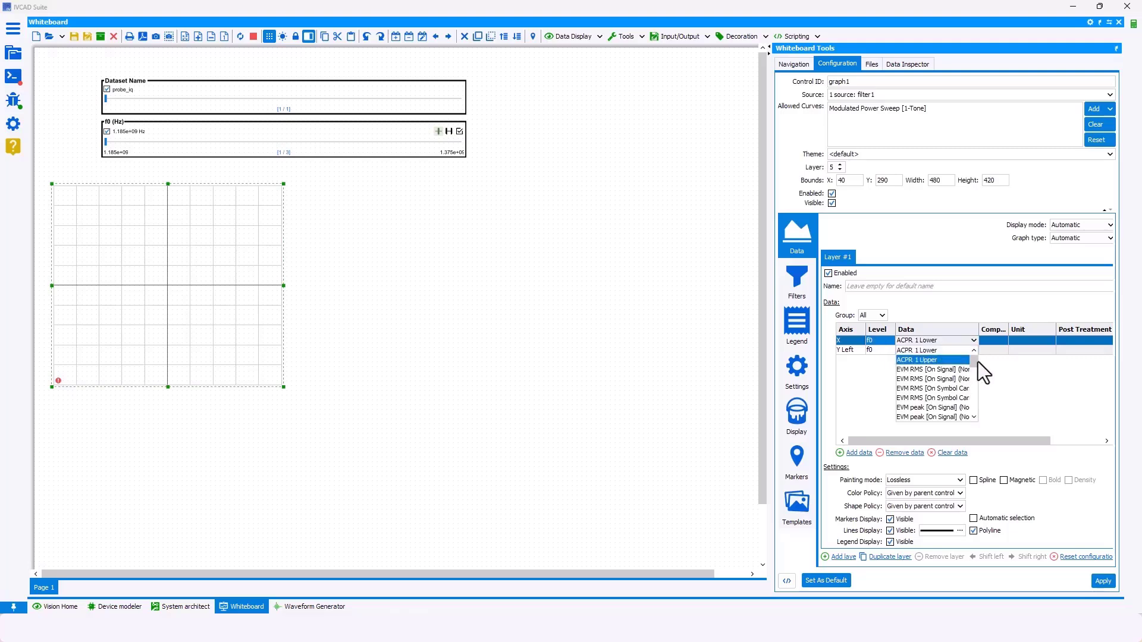
pyautogui.moveTo(973, 356)
pyautogui.mouseDown()
pyautogui.moveTo(975, 405)
pyautogui.moveTo(976, 352)
pyautogui.mouseUp()
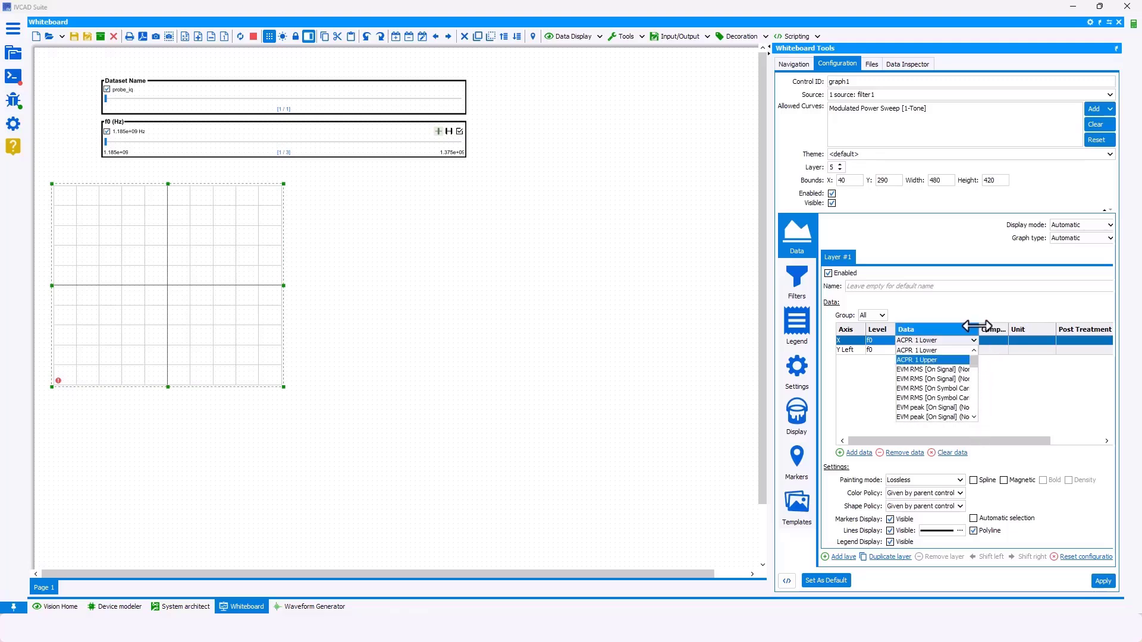
pyautogui.click(976, 342)
pyautogui.click(977, 341)
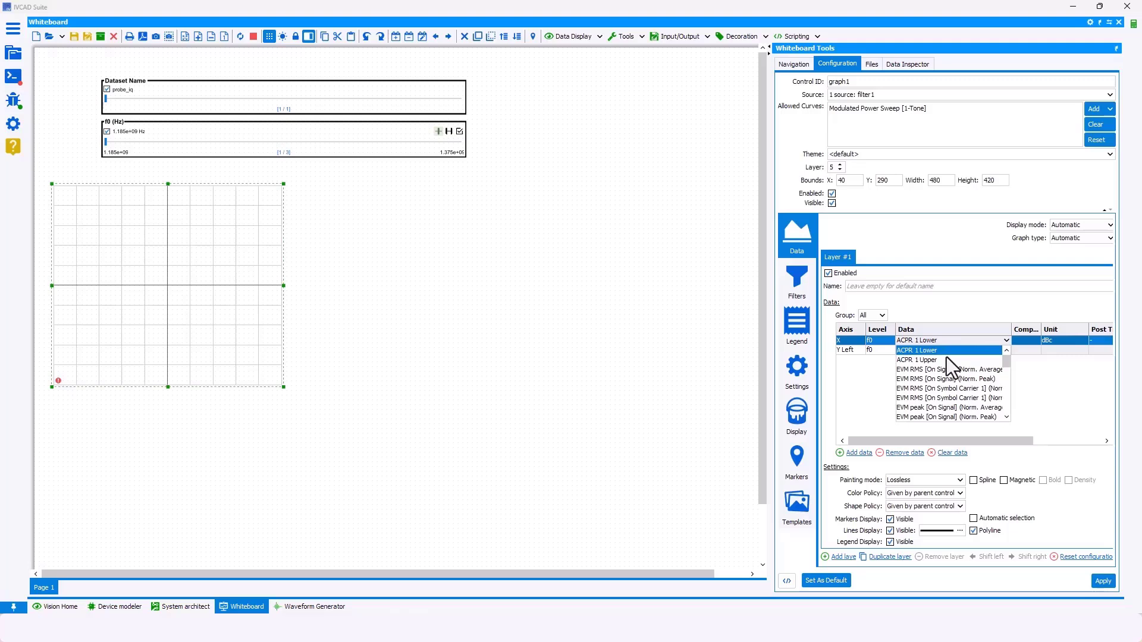
pyautogui.click(930, 309)
pyautogui.click(920, 352)
pyautogui.click(921, 352)
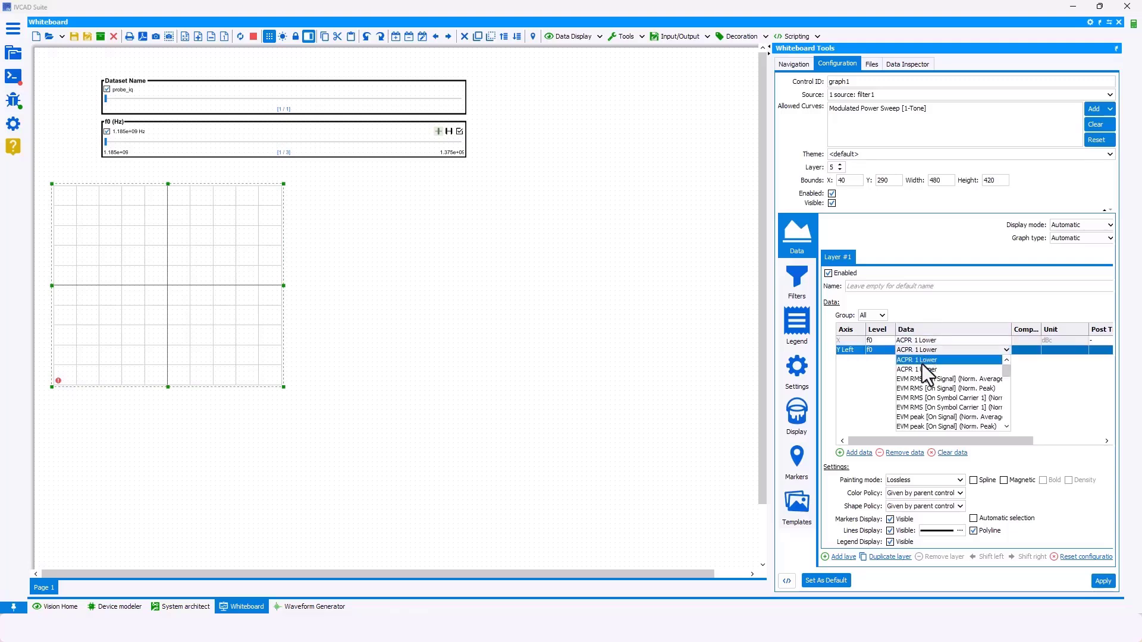
pyautogui.click(922, 358)
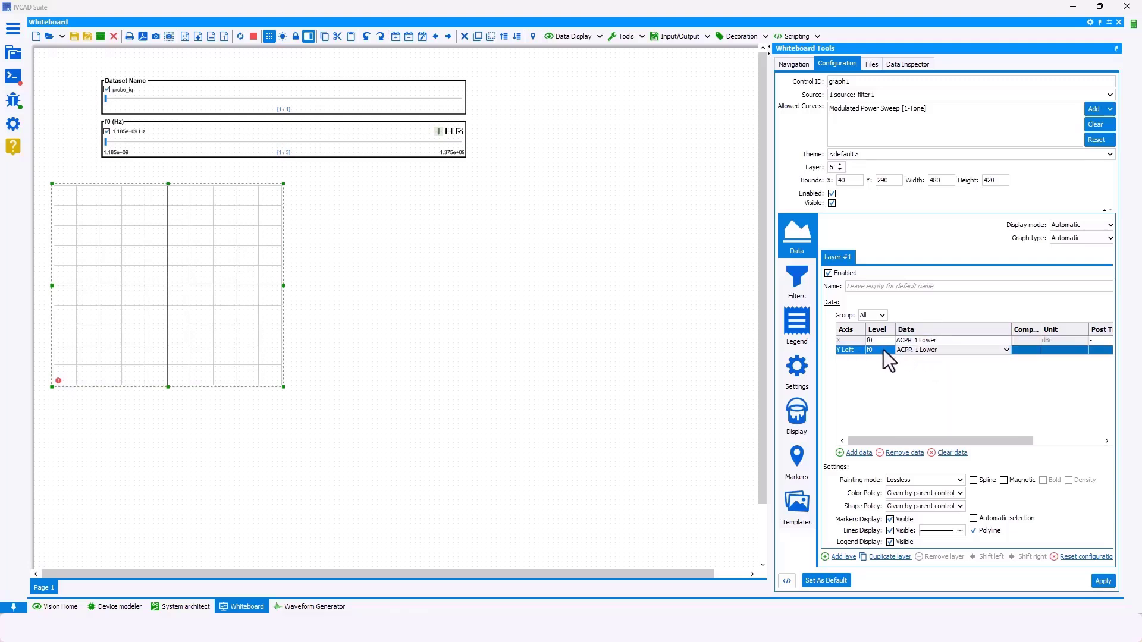
# Step: Set the graph's X axis data to Pin Available and apply the configuration
pyautogui.click(929, 340)
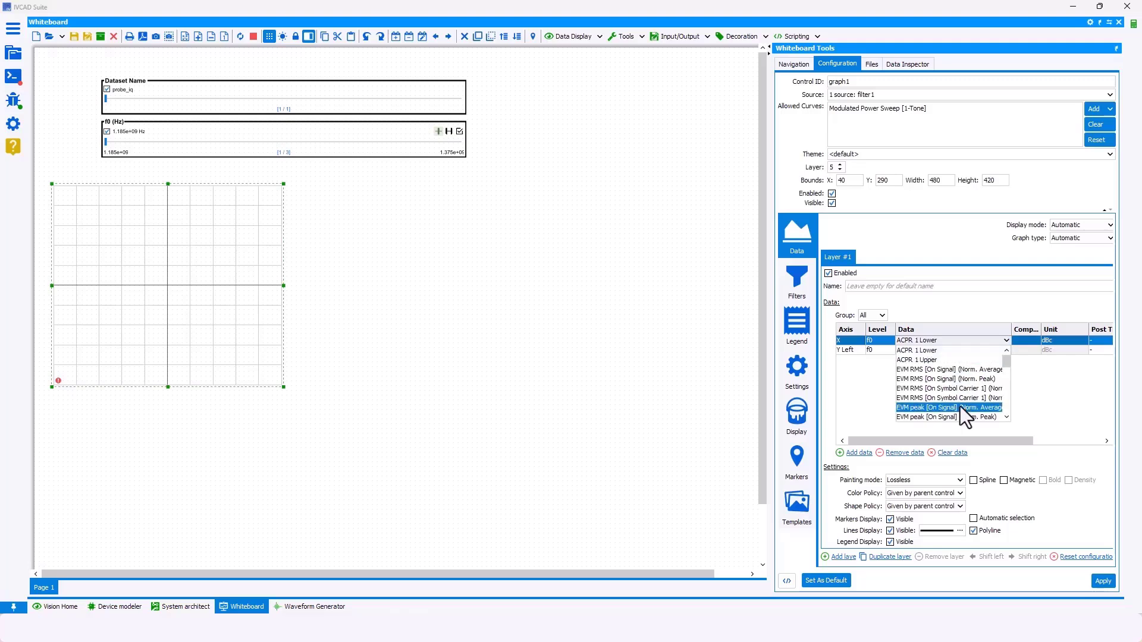
pyautogui.scroll(-3, 954, 405)
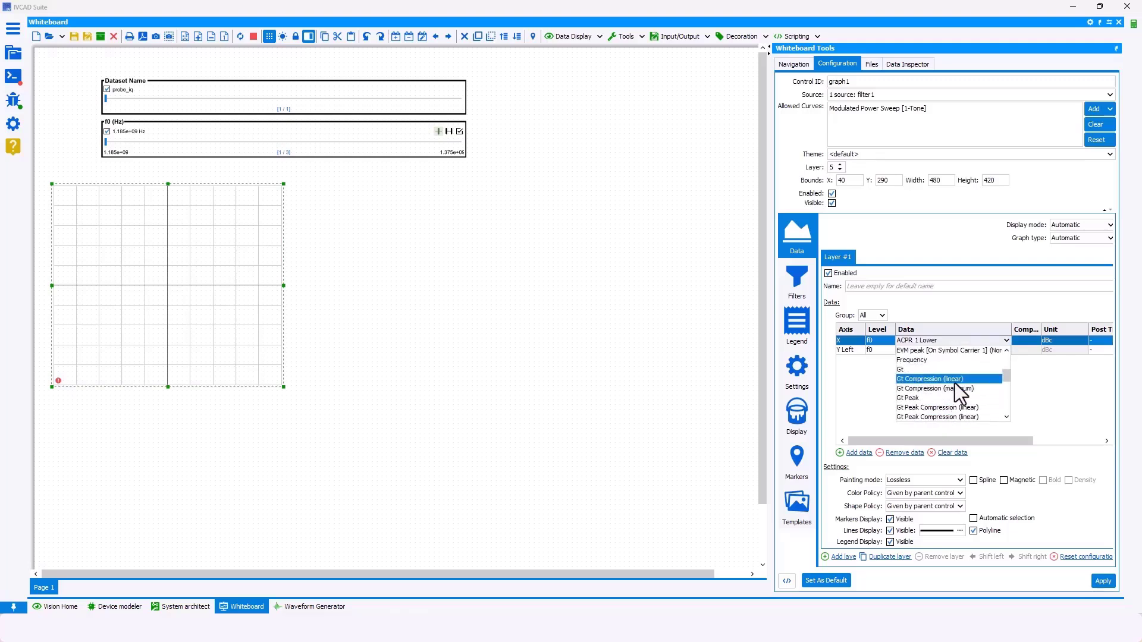
pyautogui.scroll(-4, 962, 381)
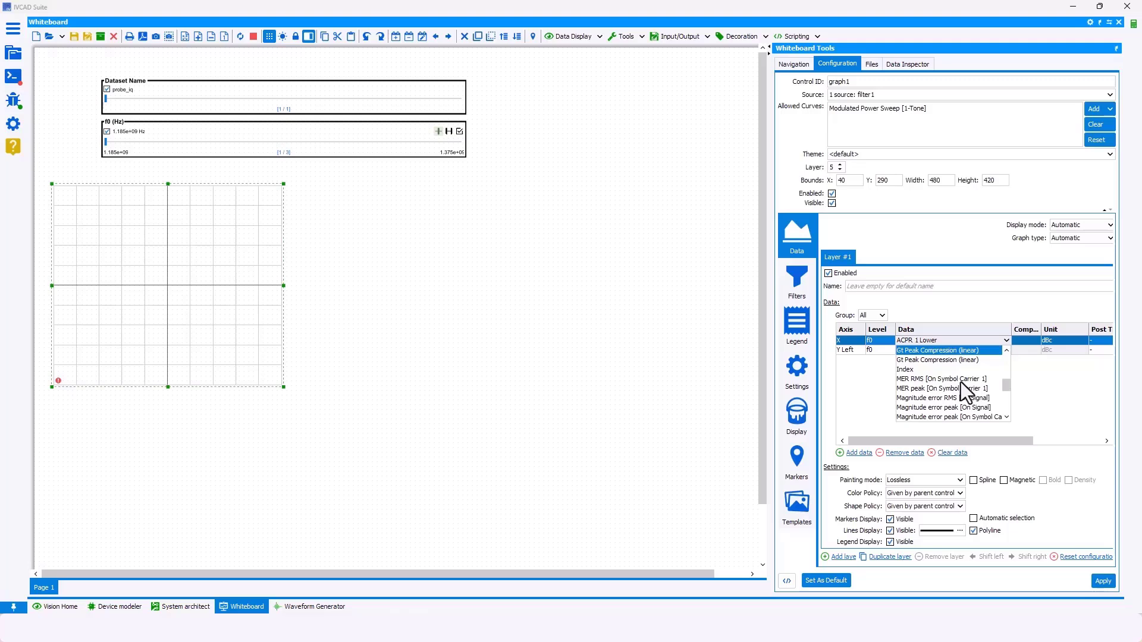
pyautogui.scroll(-1, 960, 384)
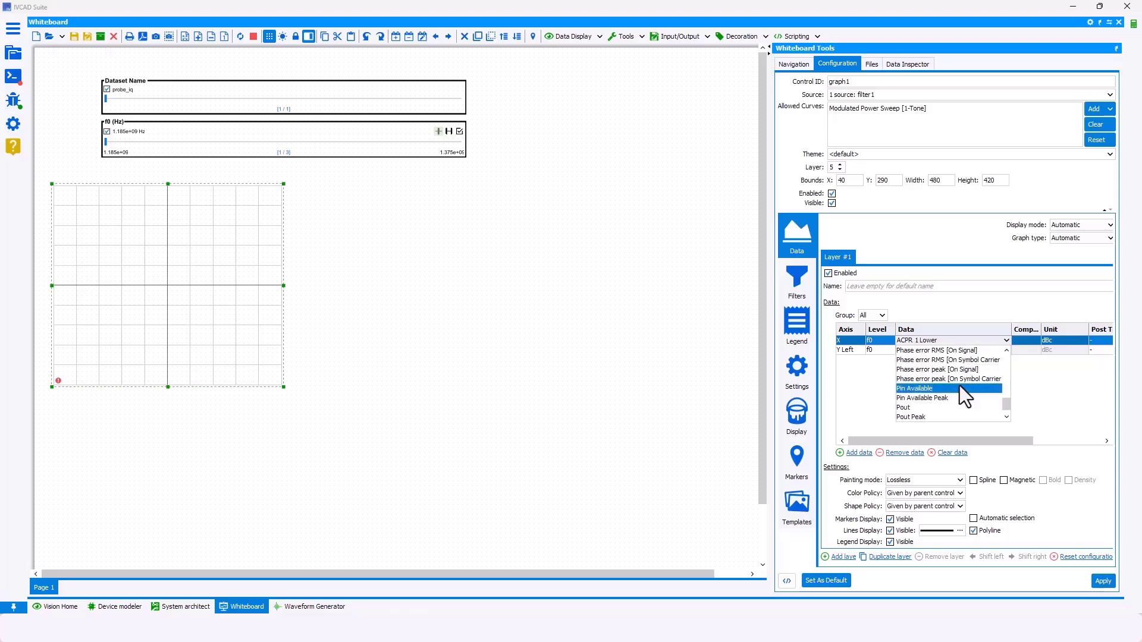
pyautogui.click(920, 388)
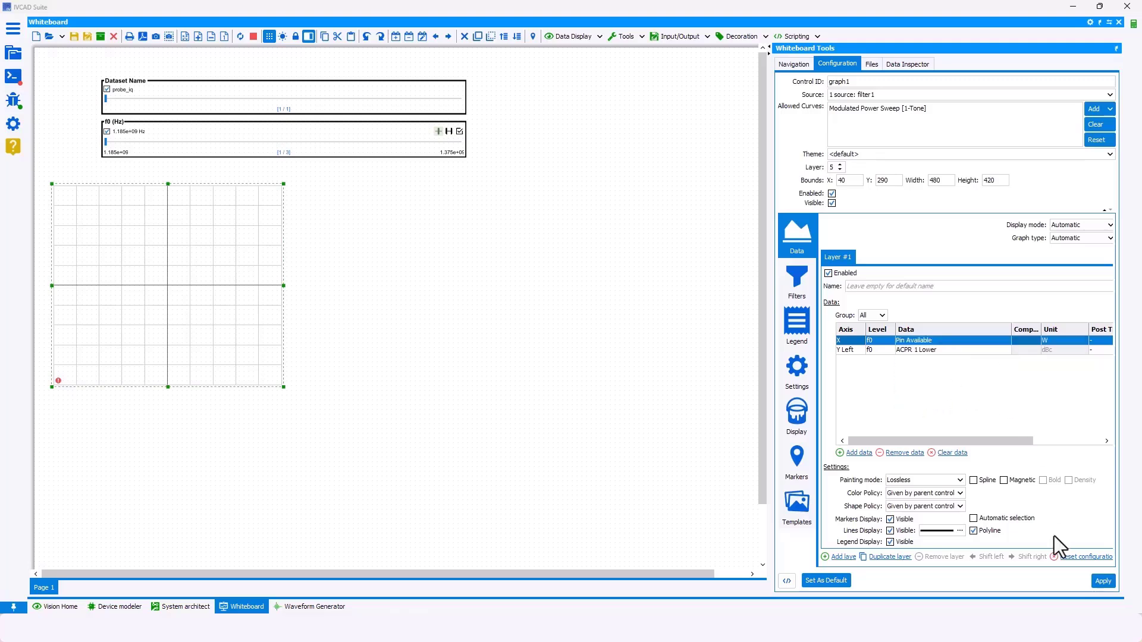
pyautogui.click(1103, 580)
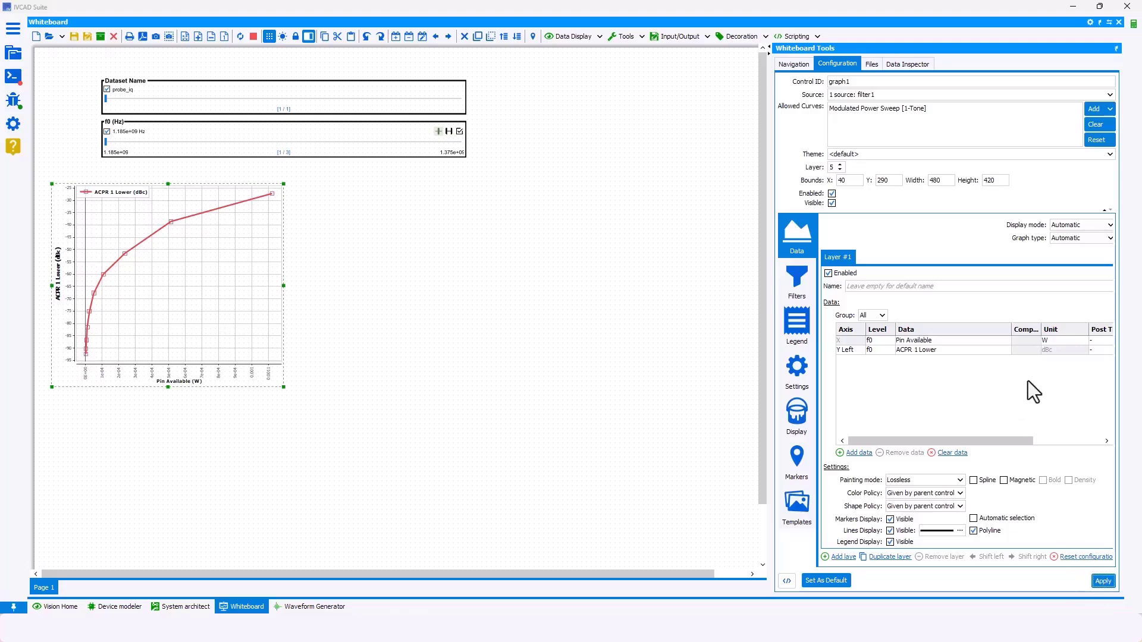
# Step: Set the X axis unit to dBm, apply it, and deselect the graph
pyautogui.click(1055, 341)
pyautogui.click(1052, 357)
pyautogui.click(1103, 581)
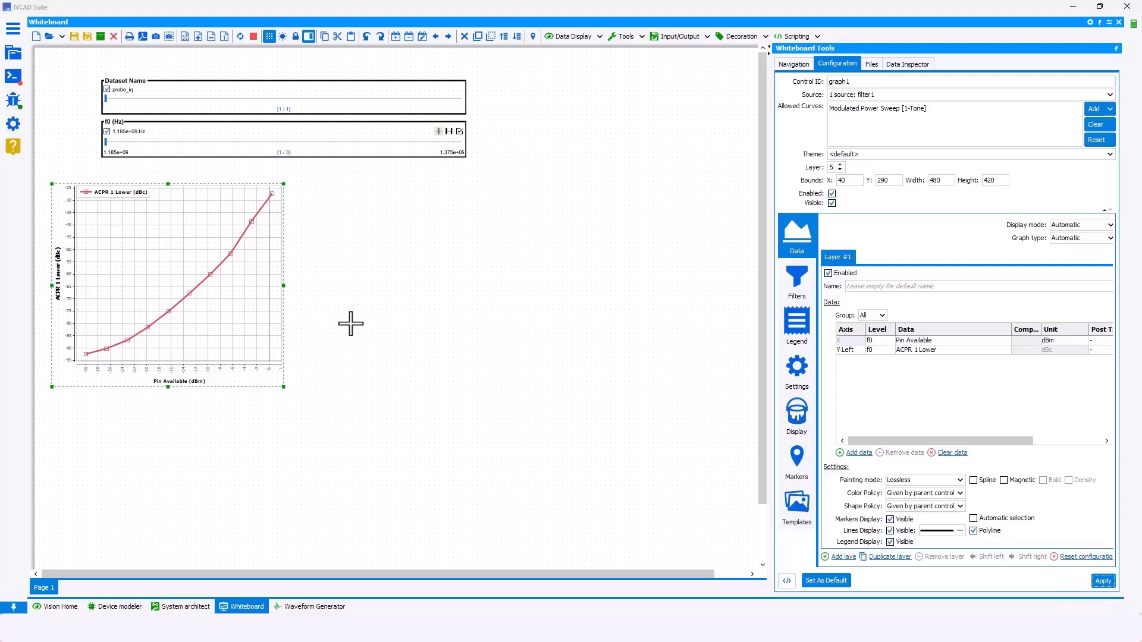
pyautogui.click(311, 299)
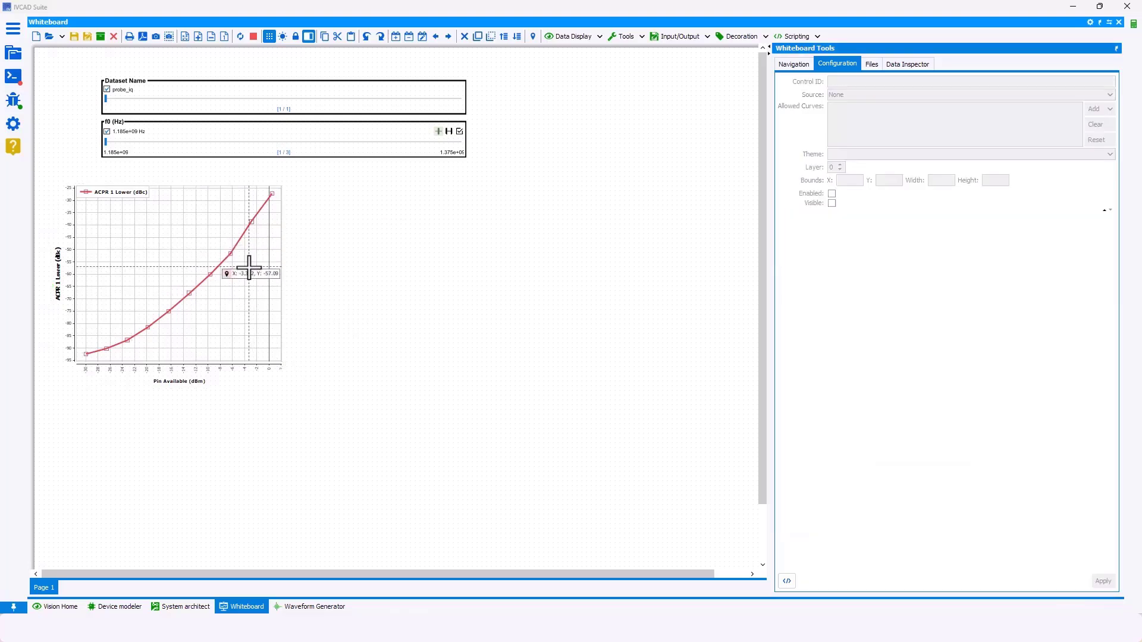
# Step: Duplicate the ACPR graph and place the copy beside the original at about X 580, Y 300
pyautogui.scroll(3, 255, 276)
pyautogui.scroll(-2, 255, 275)
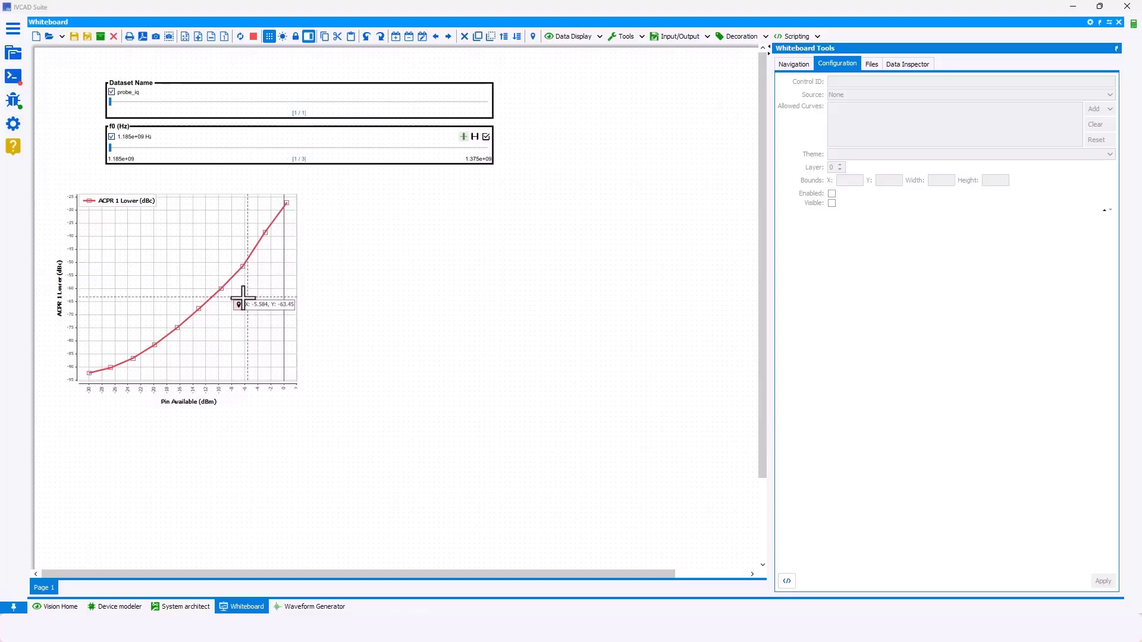
pyautogui.click(242, 297)
pyautogui.hotkey('ctrl', 'c')
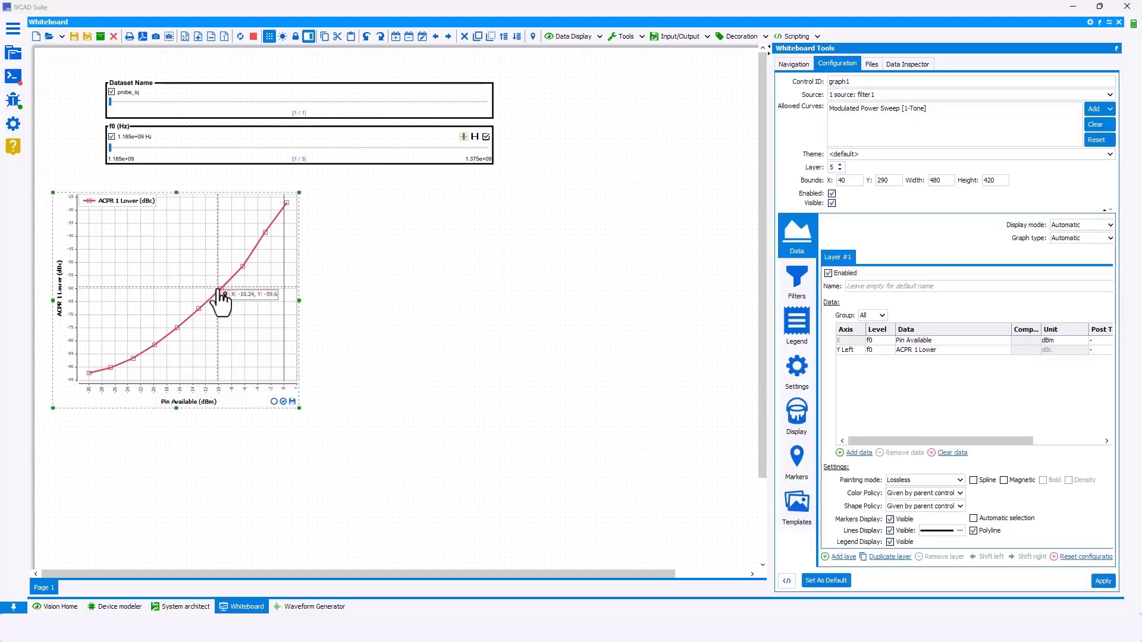
pyautogui.hotkey('ctrl', 'v')
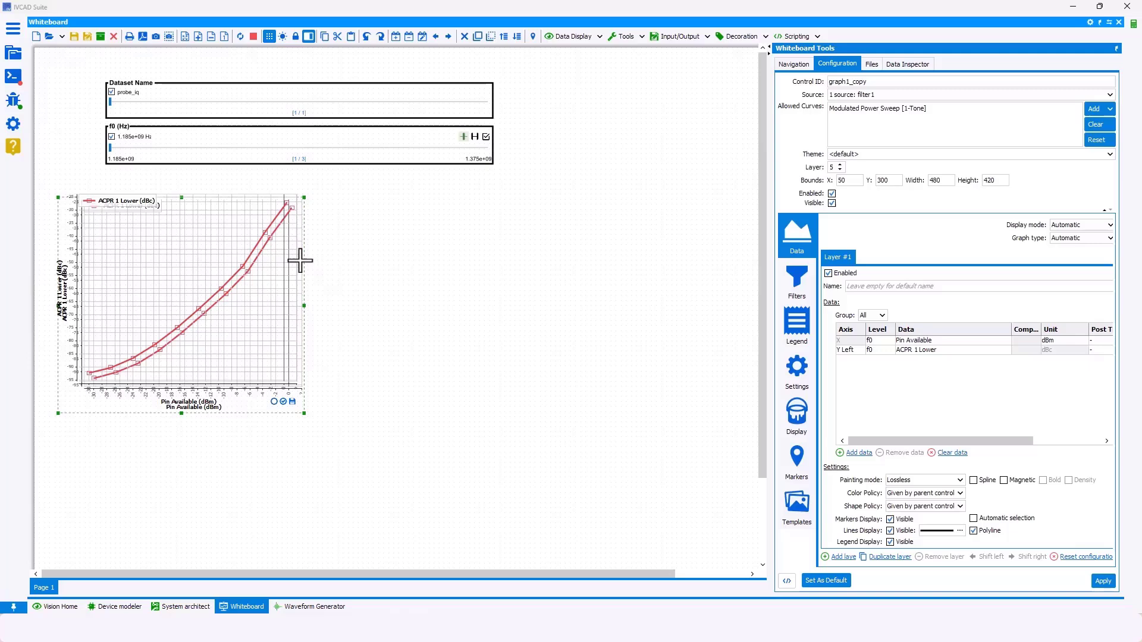
pyautogui.moveTo(302, 262); pyautogui.dragTo(571, 262)
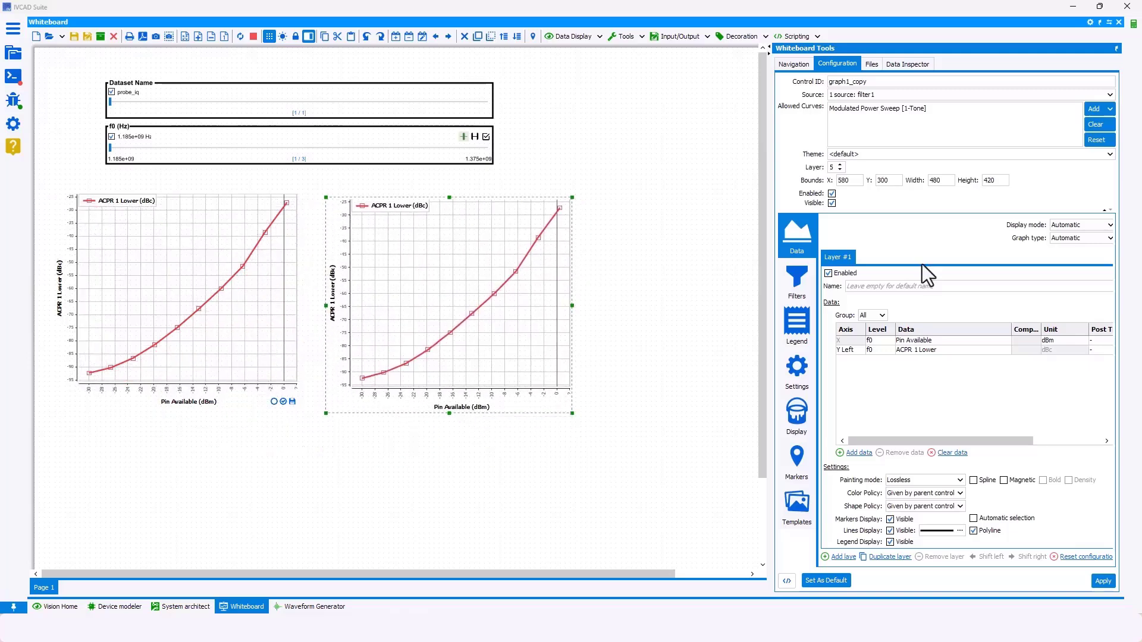
# Step: Set the copied graph's Y Left data to EVM RMS [On Signal] (Norm. Average) and apply it
pyautogui.doubleClick(958, 352)
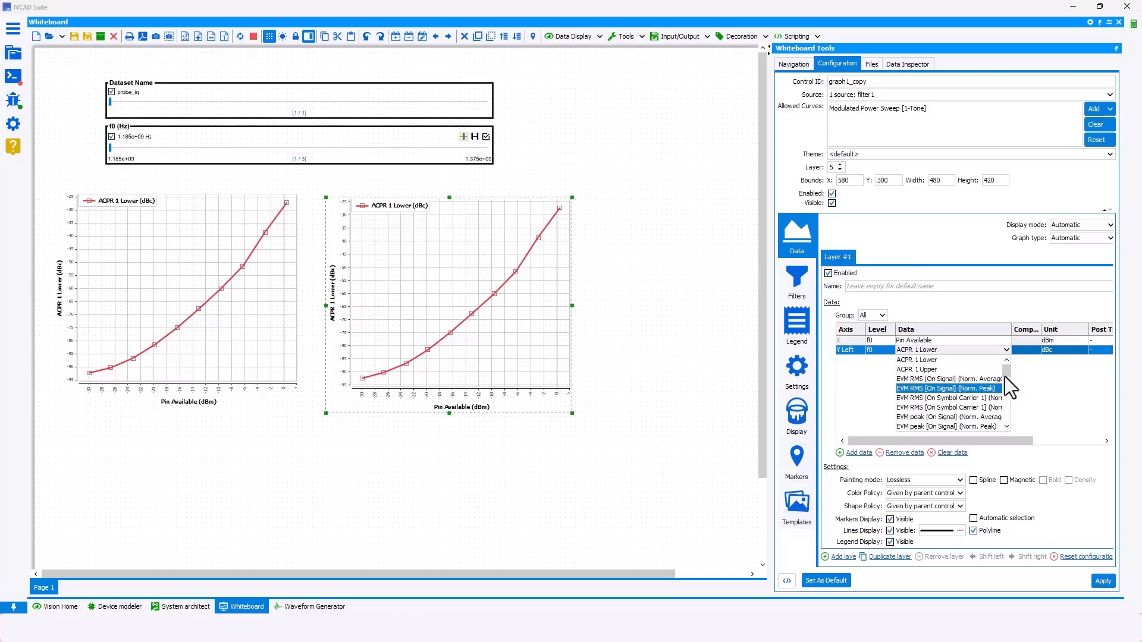
pyautogui.moveTo(1005, 376)
pyautogui.mouseDown()
pyautogui.moveTo(1004, 396)
pyautogui.moveTo(1005, 370)
pyautogui.mouseUp()
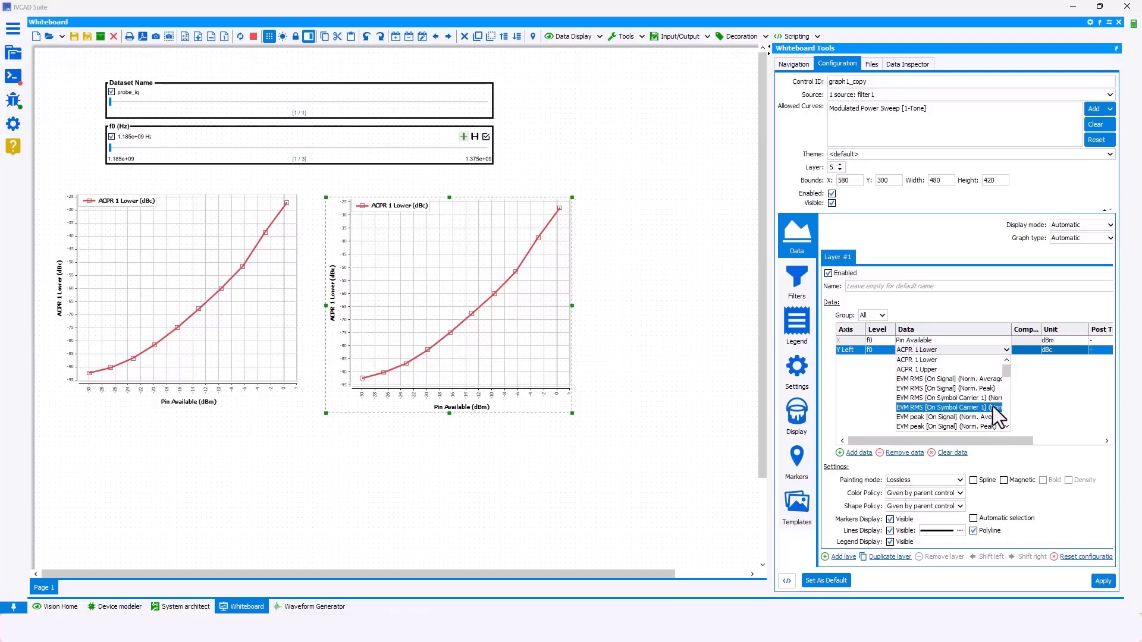
pyautogui.click(985, 379)
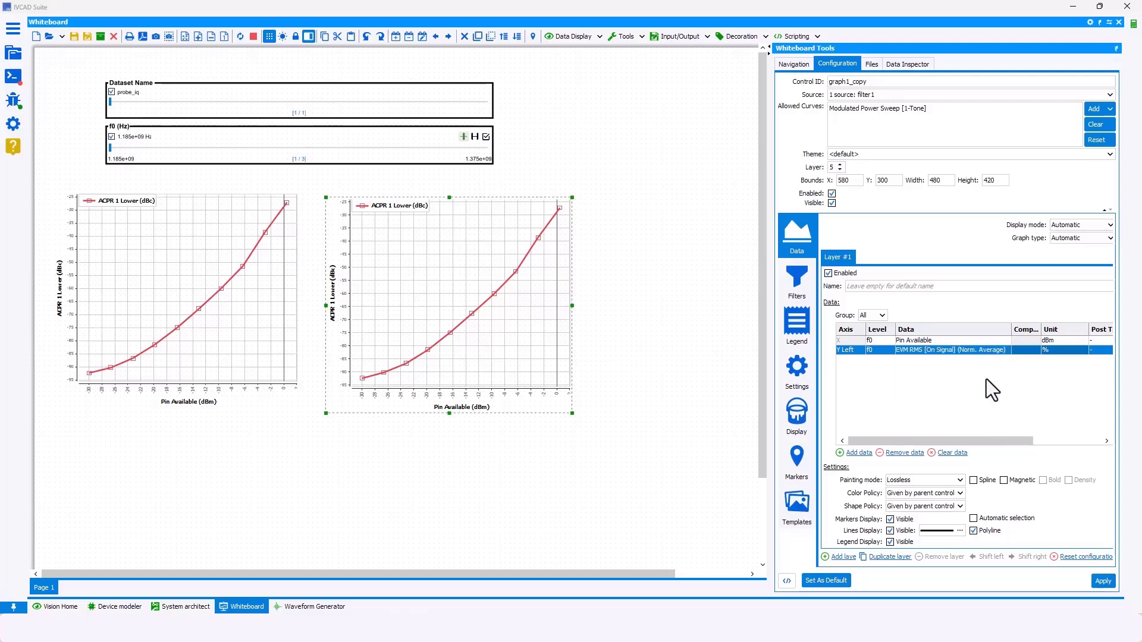
pyautogui.click(1102, 580)
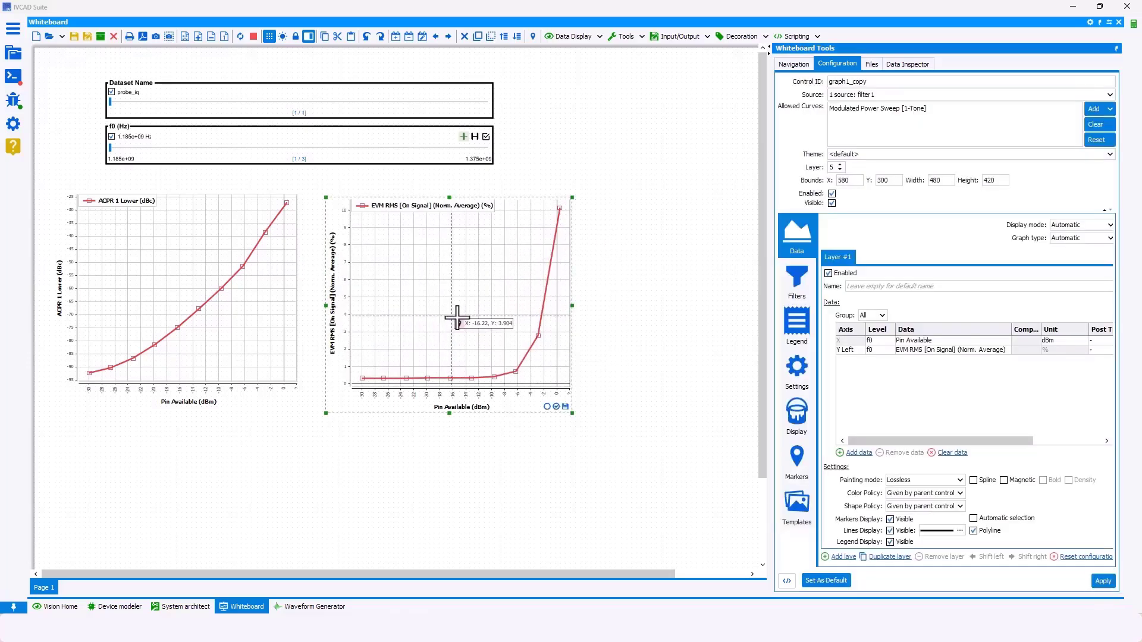
# Step: Duplicate the EVM graph to about X 50, Y 740, below the ACPR graph, and choose Gt Compression (linear) as the copy's Y Left data
pyautogui.hotkey('ctrl', 'v')
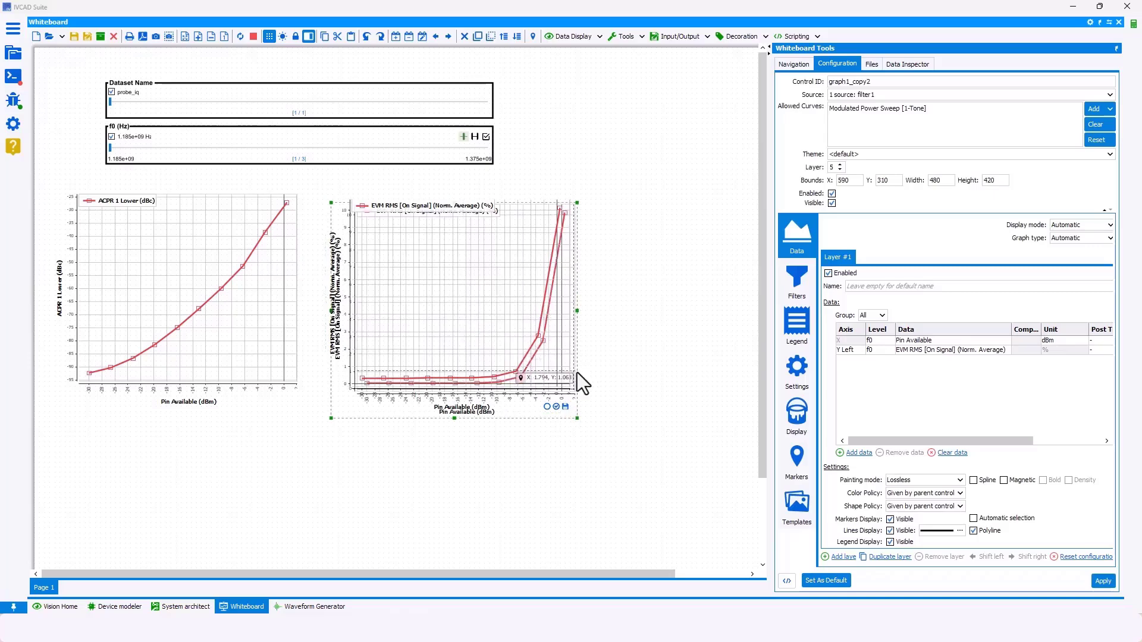
pyautogui.moveTo(576, 333); pyautogui.dragTo(297, 548)
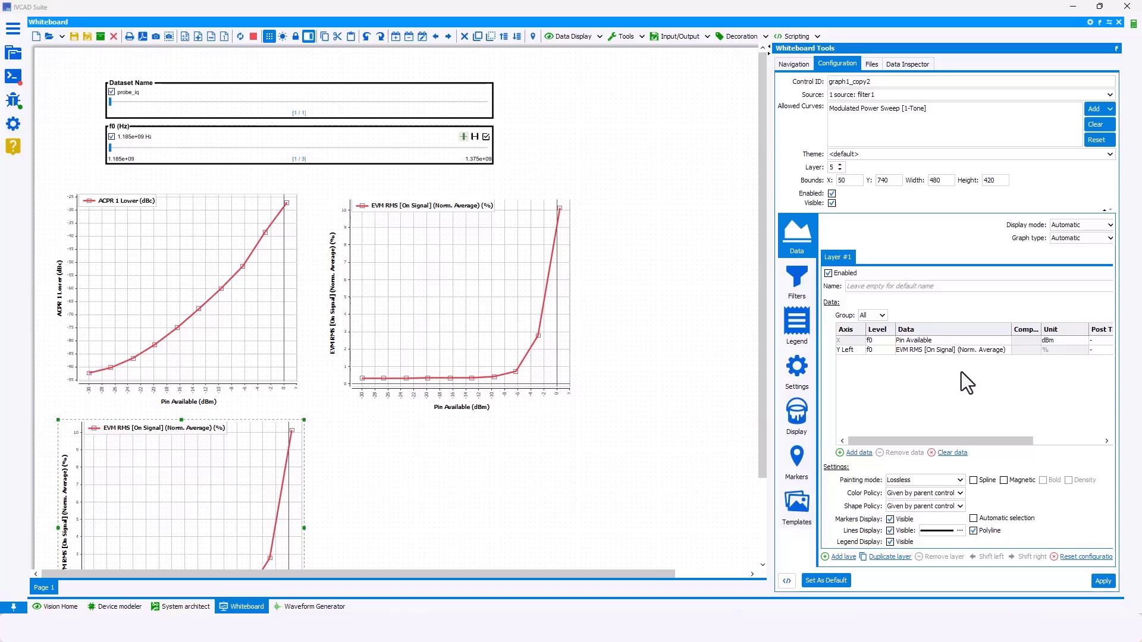
pyautogui.click(962, 349)
pyautogui.click(962, 349)
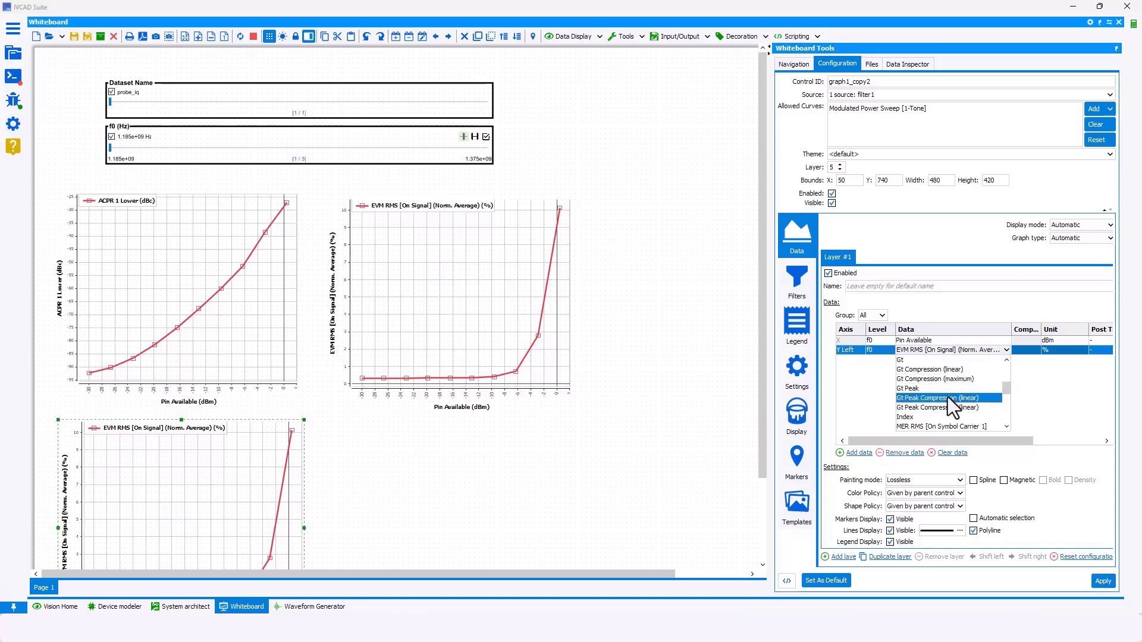
pyautogui.click(934, 370)
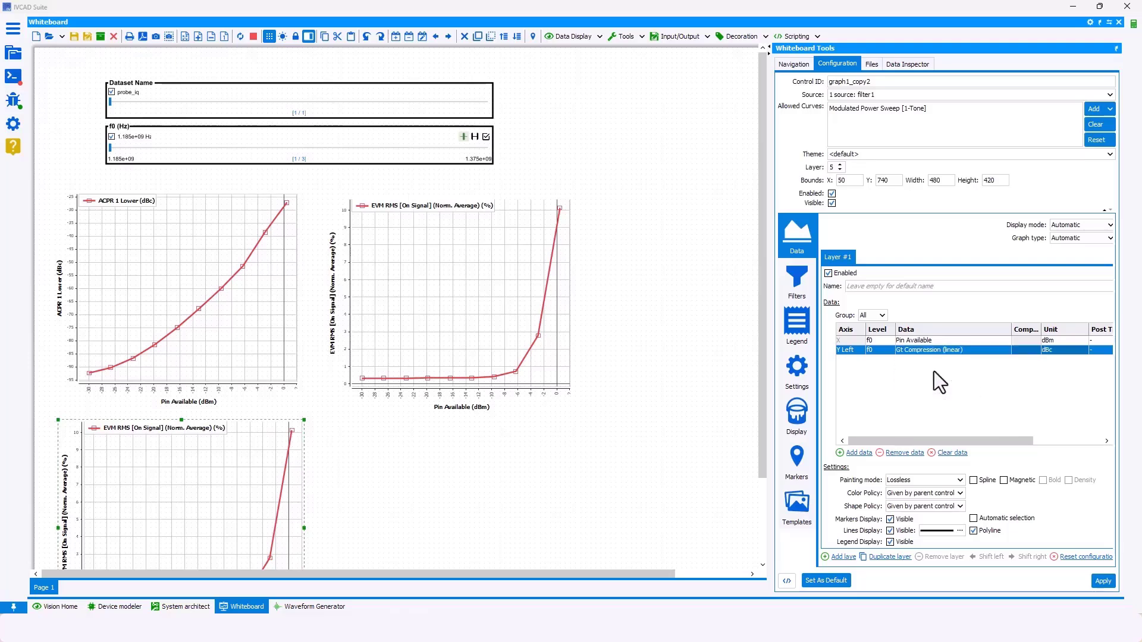
pyautogui.click(1098, 583)
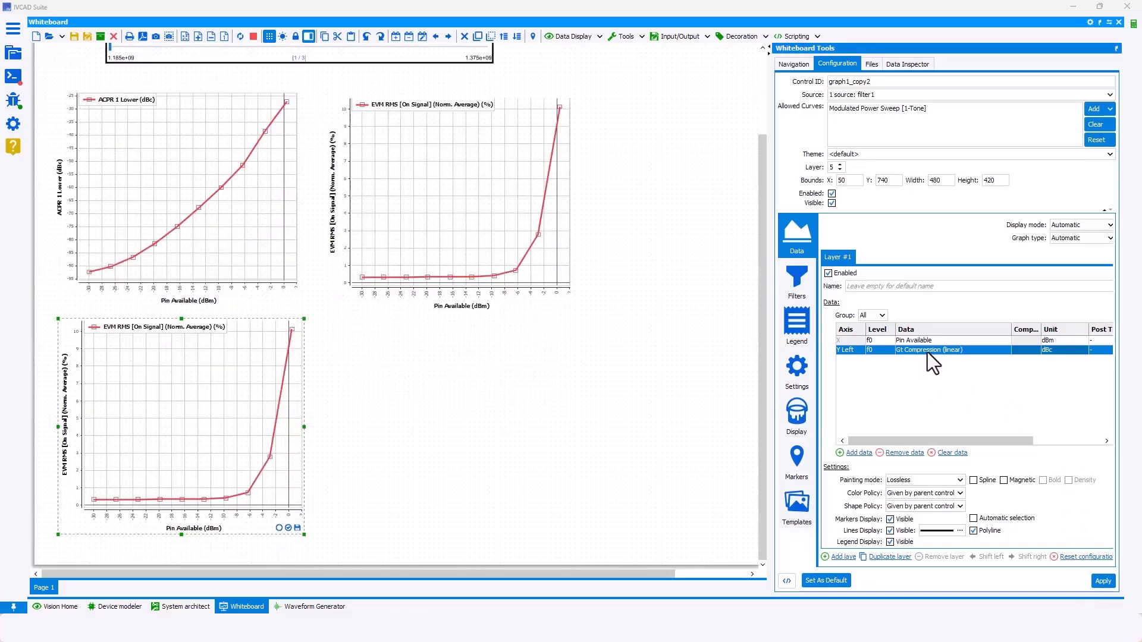
# Step: Apply the gain compression data, then duplicate the graph and place the copy beside it at X 600, Y 740
pyautogui.click(1110, 581)
pyautogui.click(410, 446)
pyautogui.click(226, 442)
pyautogui.hotkey('ctrl', 'c')
pyautogui.hotkey('ctrl', 'v')
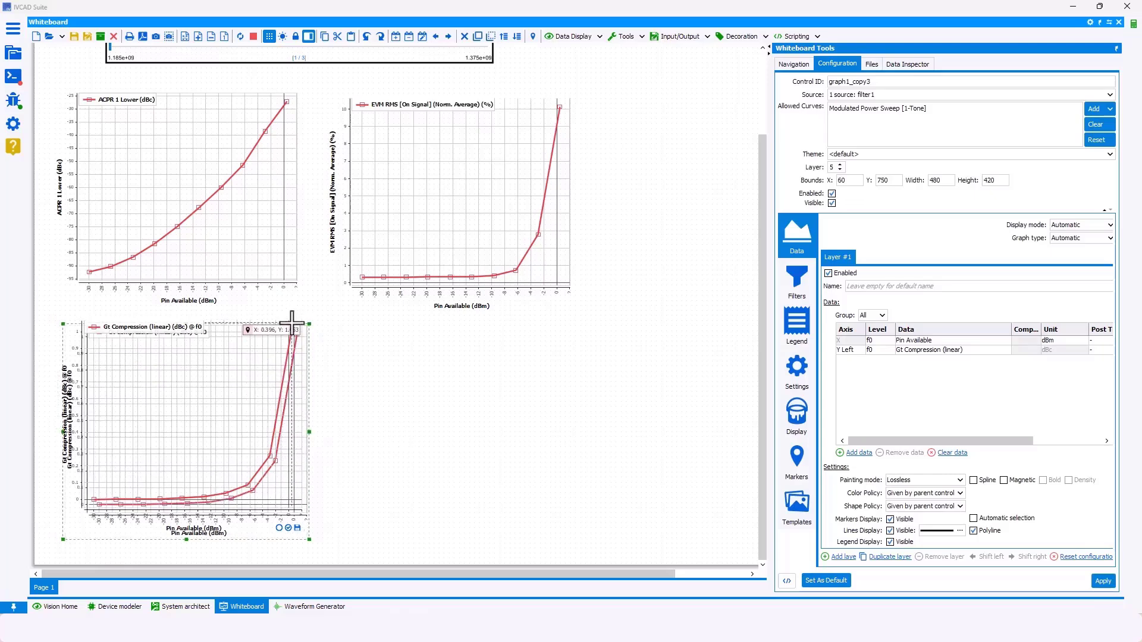
pyautogui.moveTo(305, 334); pyautogui.dragTo(578, 331)
# Step: Set the copied graph's Y Left data to Pout and apply it
pyautogui.click(956, 349)
pyautogui.scroll(-5, 947, 358)
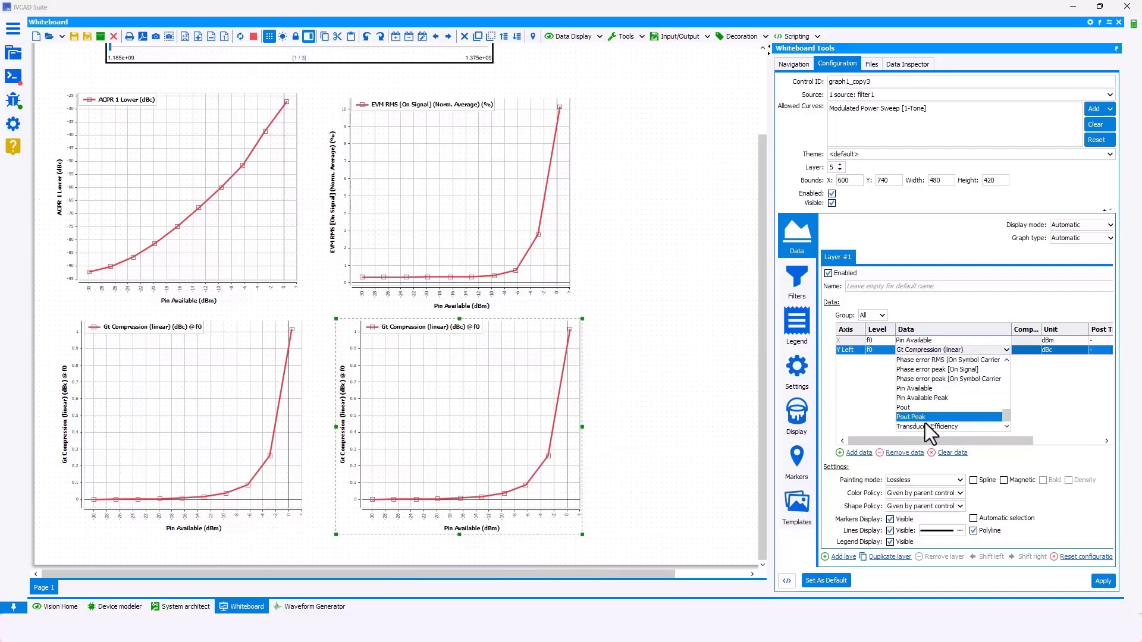
pyautogui.click(914, 408)
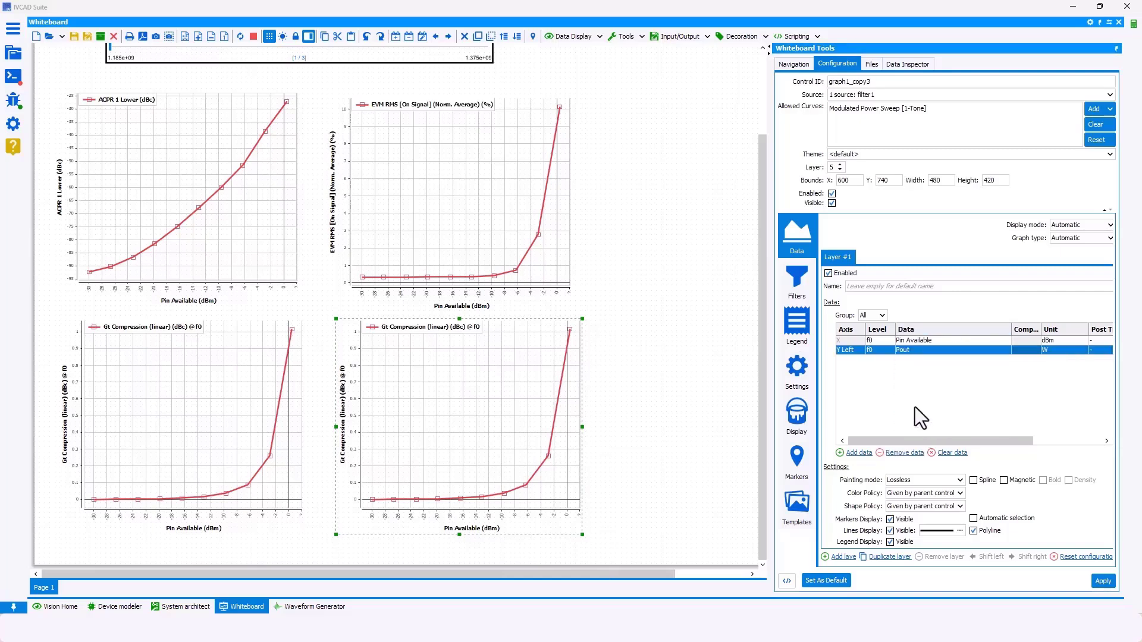
pyautogui.click(1106, 580)
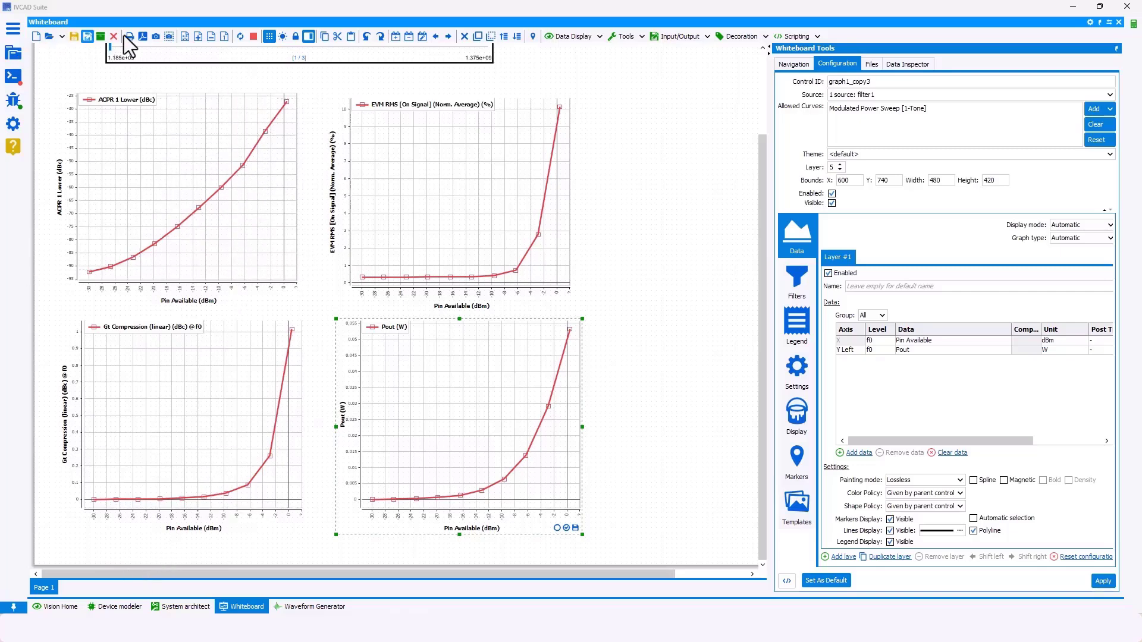
# Step: Create a landscape whiteboard page with the default printer-based paper size, check Page 1, and return to the new page
pyautogui.click(396, 36)
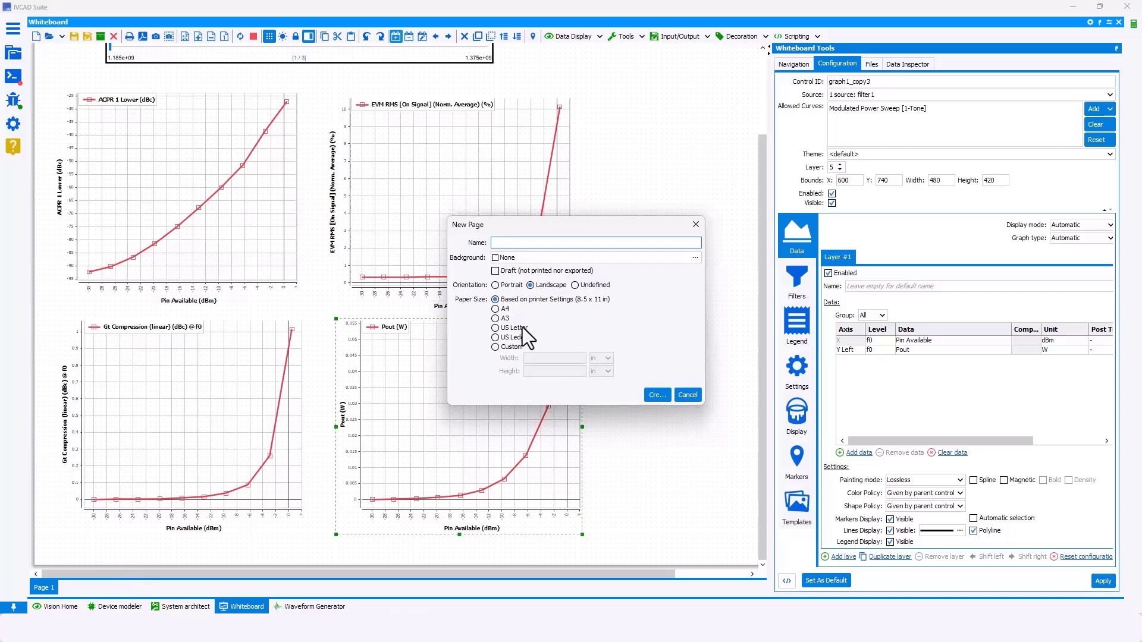
pyautogui.click(656, 395)
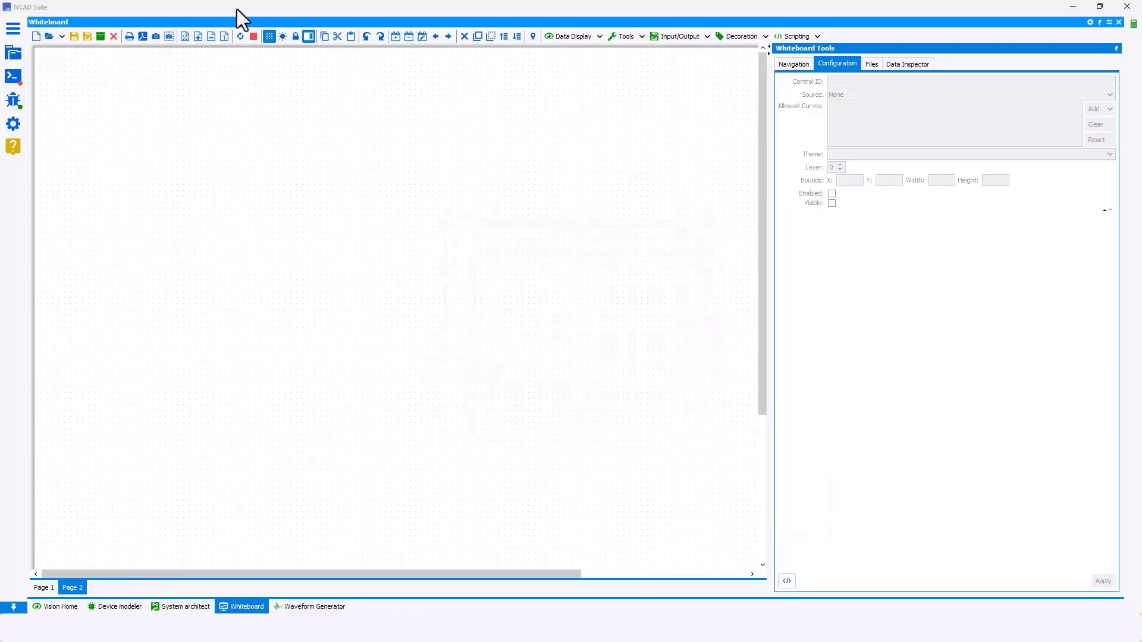
pyautogui.click(44, 586)
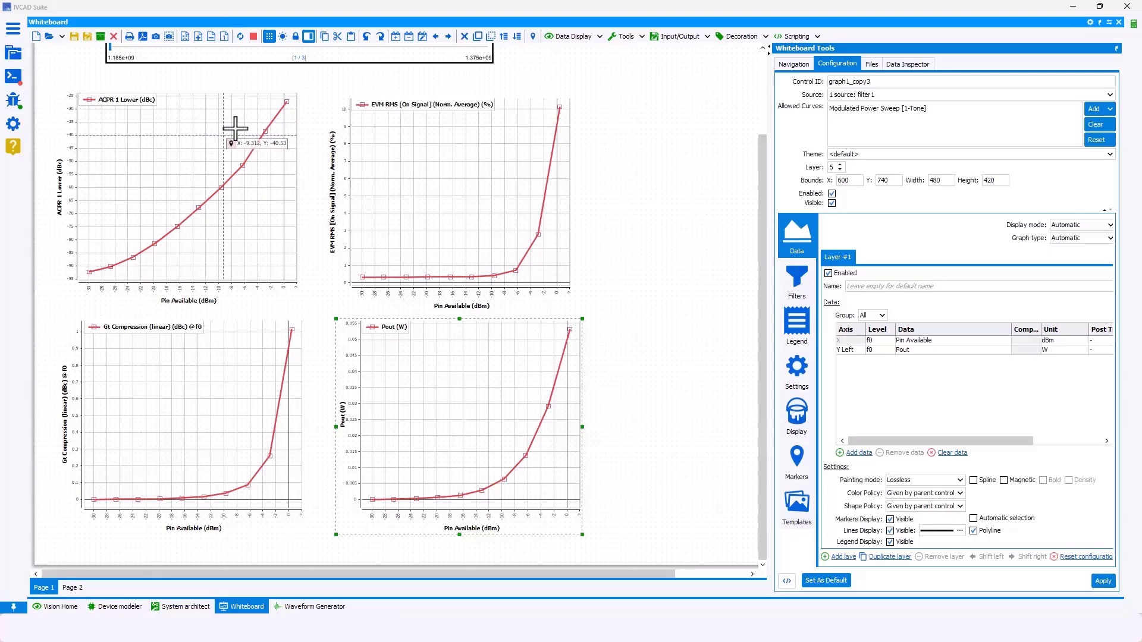
pyautogui.click(72, 586)
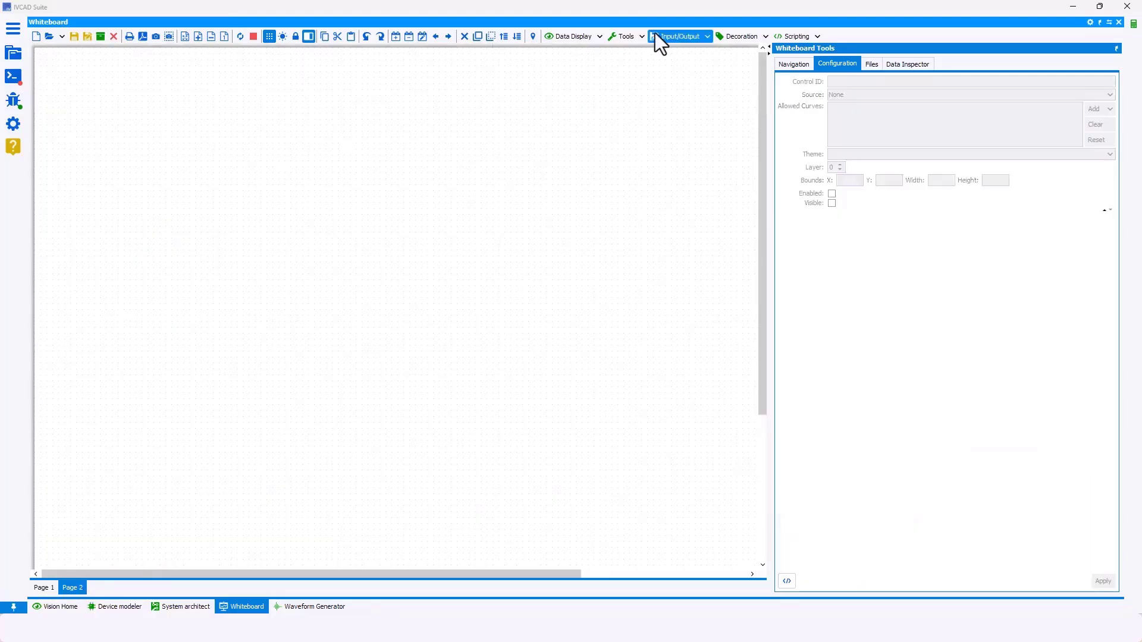
# Step: Add a graph about 420 wide and 300 high at about X 50, Y 90 on Page 2
pyautogui.click(583, 37)
pyautogui.click(565, 54)
pyautogui.moveTo(63, 101); pyautogui.dragTo(311, 277)
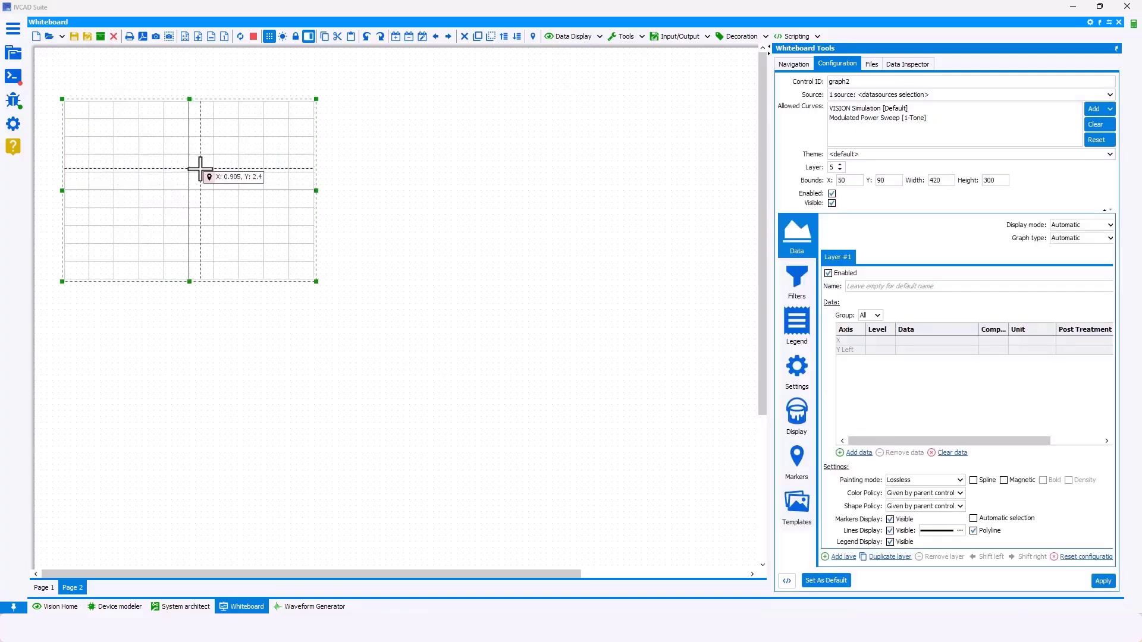
# Step: Replace the new graph's source <datasources selection> with graph1 and apply it
pyautogui.click(889, 95)
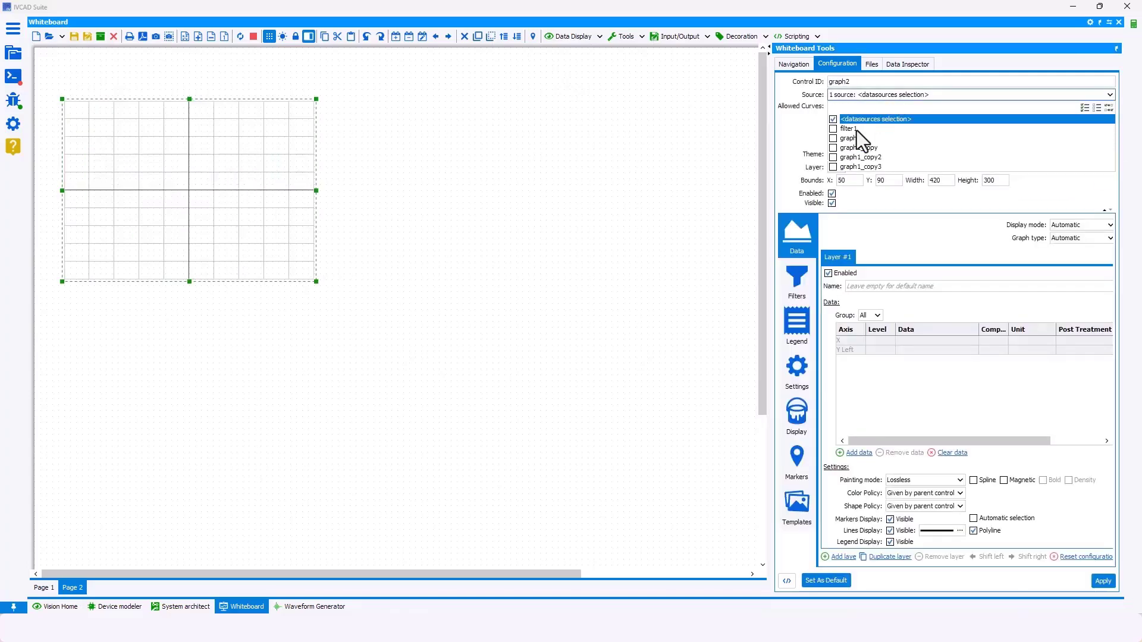
pyautogui.click(860, 119)
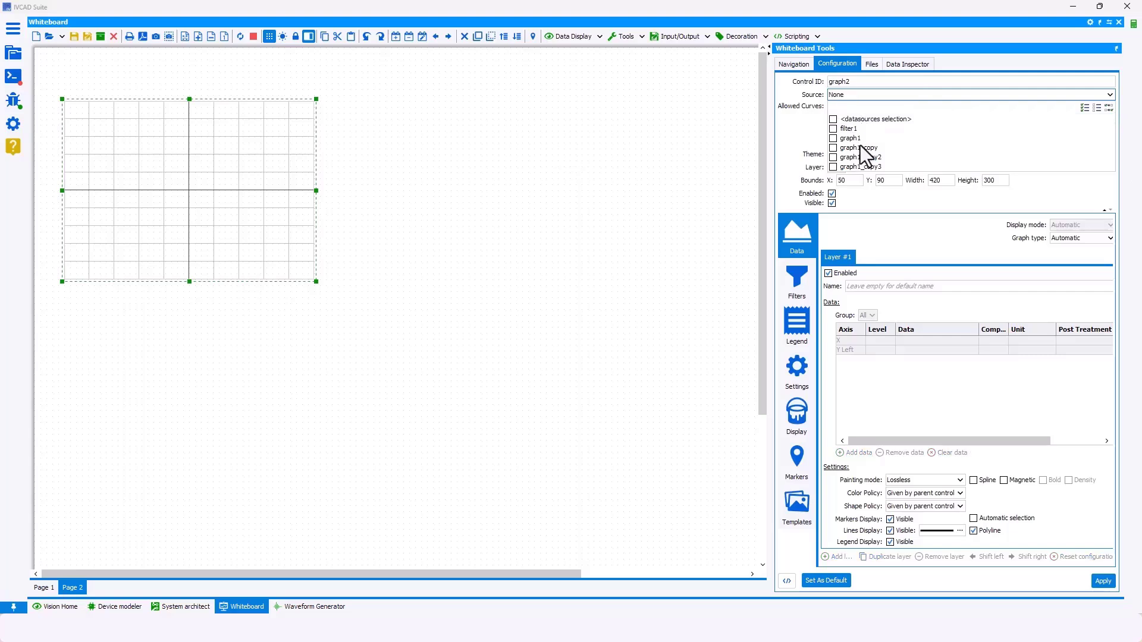
pyautogui.click(856, 138)
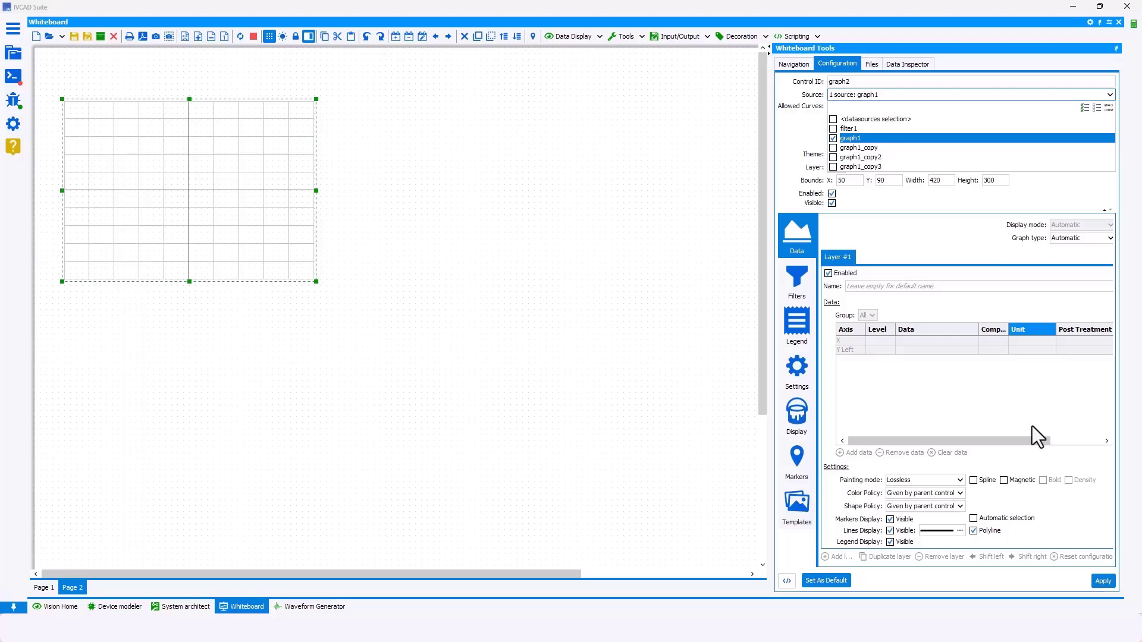
pyautogui.click(1105, 584)
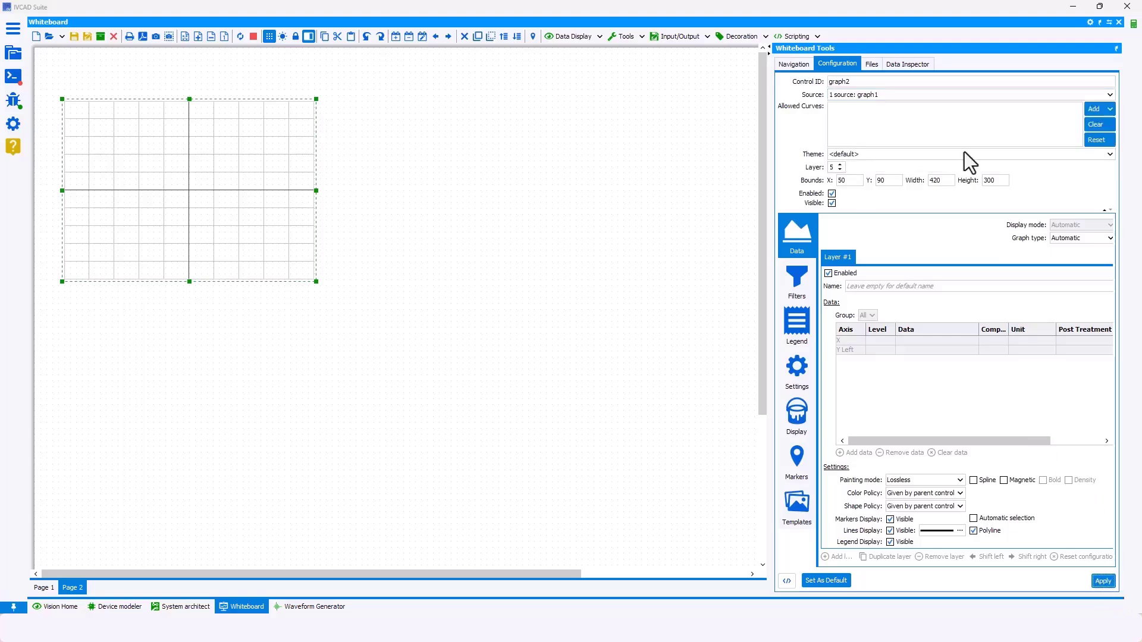
# Step: Select the second-highest power point of the ACPR curve on Page 1, and reset the allowed curves of the Page 2 graph
pyautogui.click(1098, 143)
pyautogui.click(44, 587)
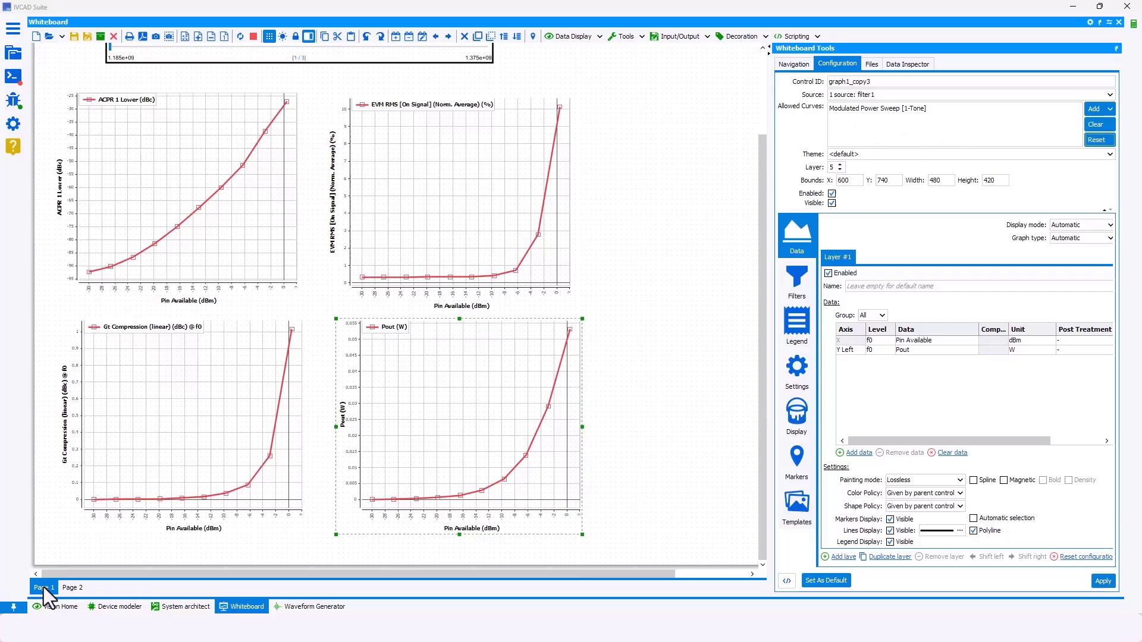
pyautogui.click(267, 143)
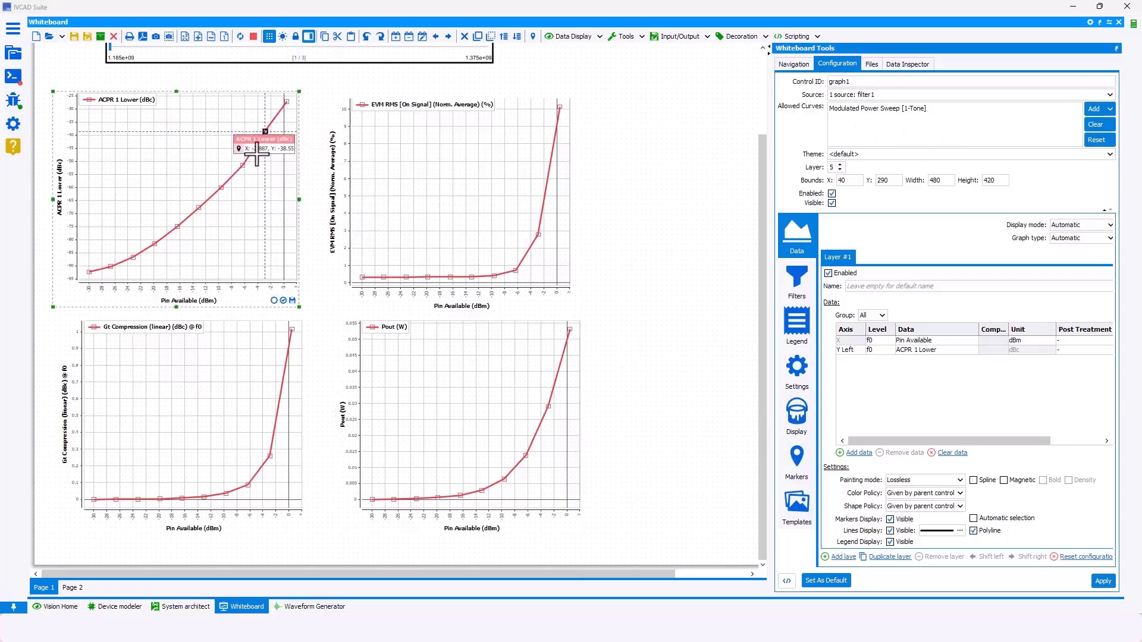
pyautogui.click(72, 587)
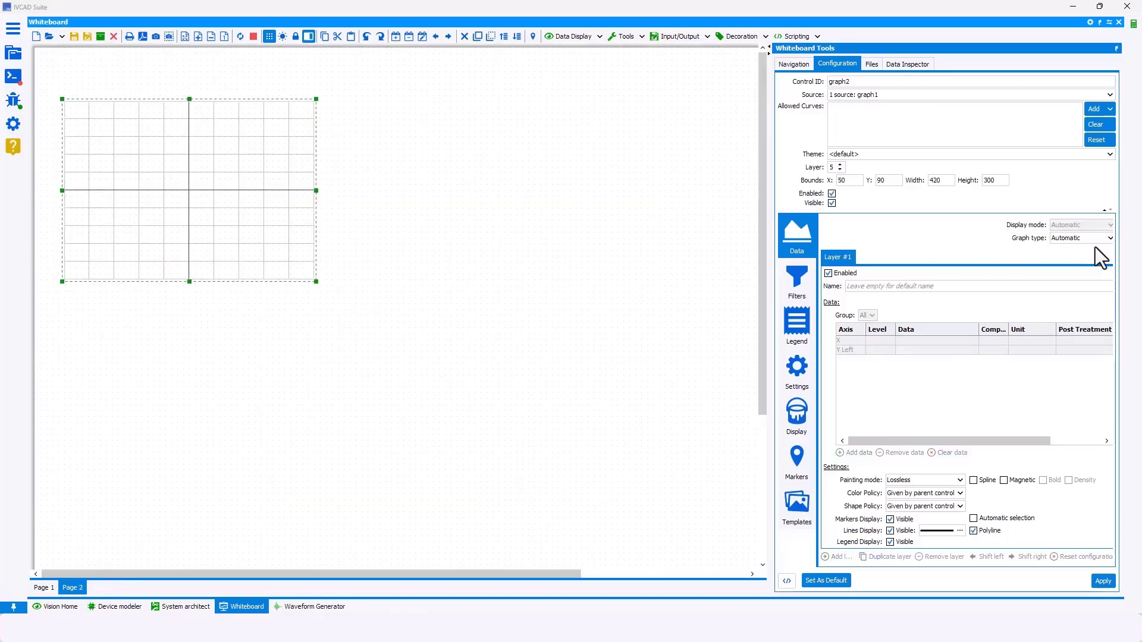
pyautogui.click(1100, 138)
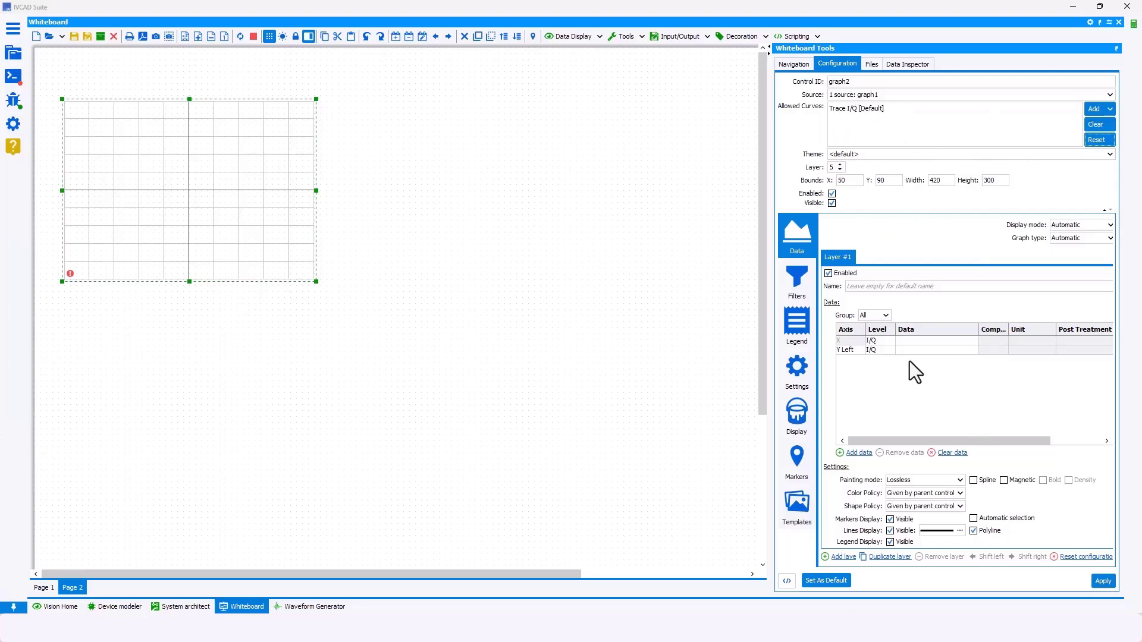
# Step: Widen the Level column and examine the level options for the X axis, keeping I/Q
pyautogui.click(882, 340)
pyautogui.click(883, 340)
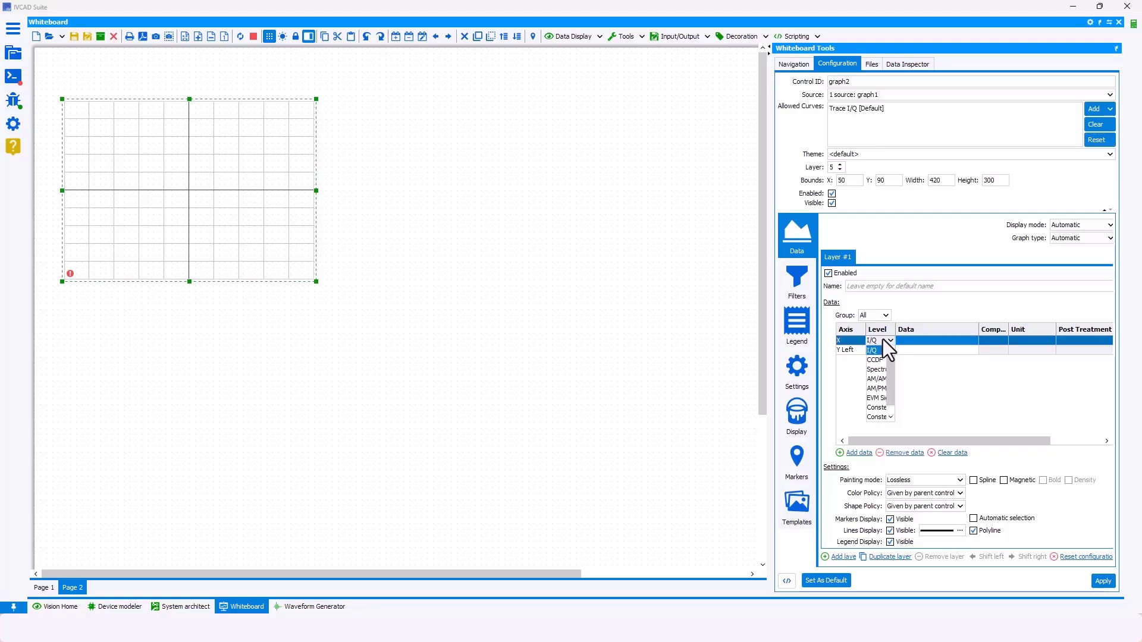
pyautogui.moveTo(897, 329); pyautogui.dragTo(929, 329)
pyautogui.click(900, 342)
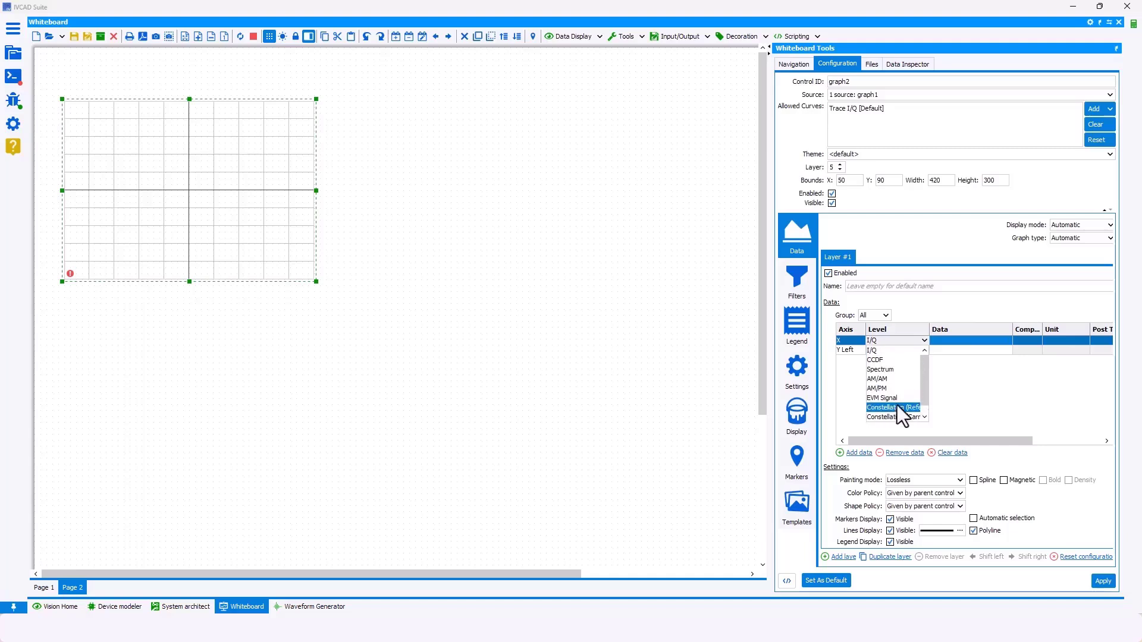
pyautogui.scroll(-1, 888, 414)
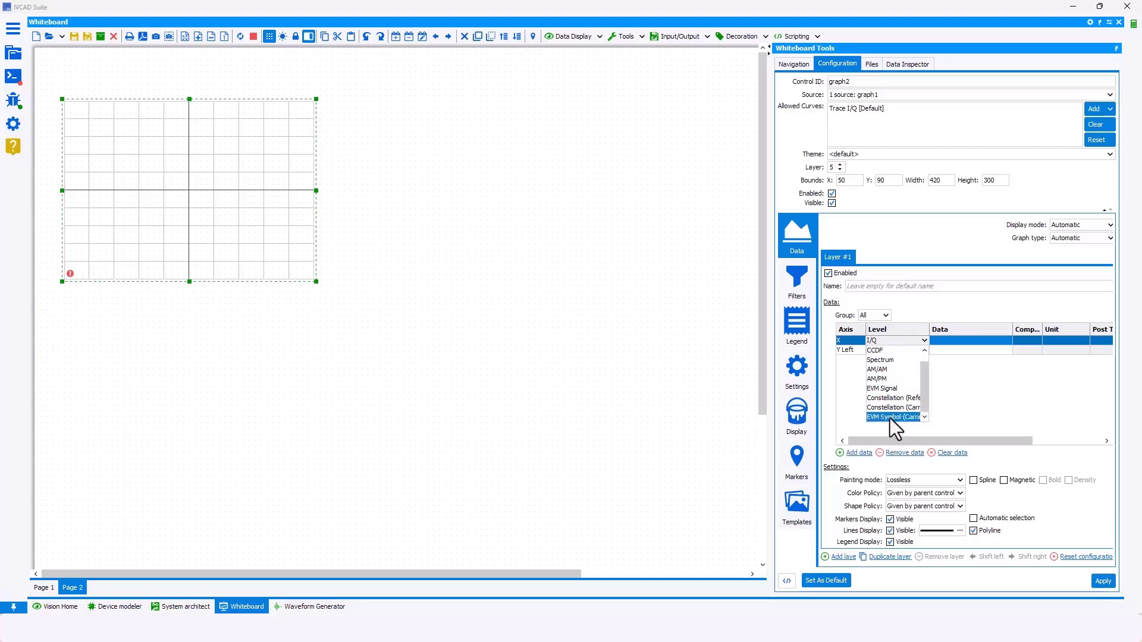
pyautogui.scroll(1, 915, 353)
pyautogui.click(984, 381)
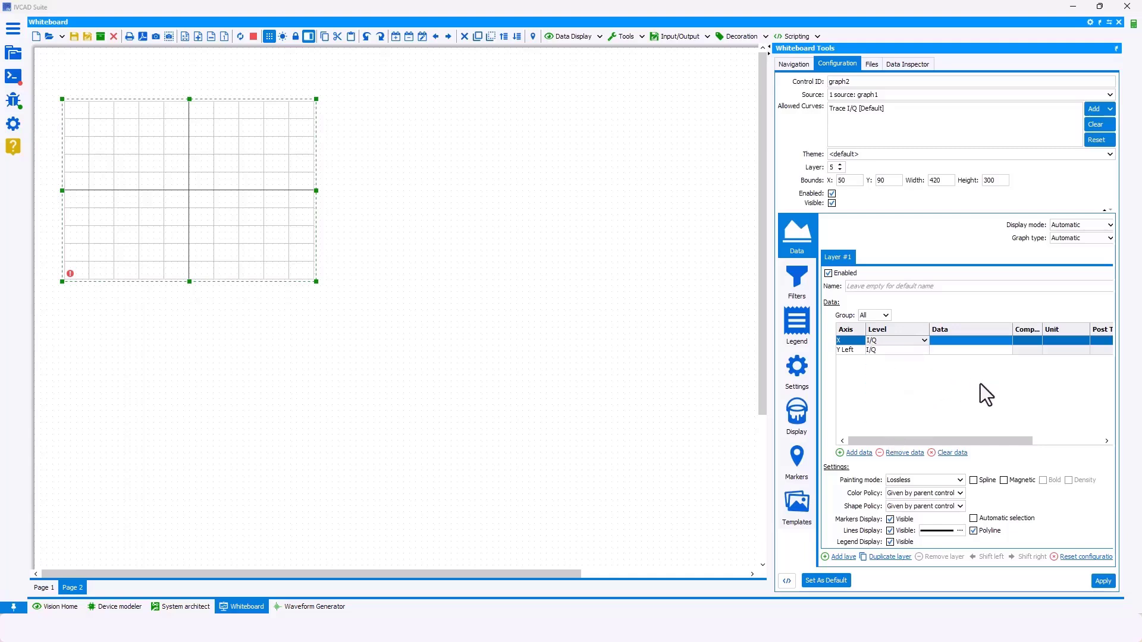
# Step: Set the graph's X data to Time and its Y Left data to Output Abs(envelope), and apply the settings
pyautogui.click(954, 342)
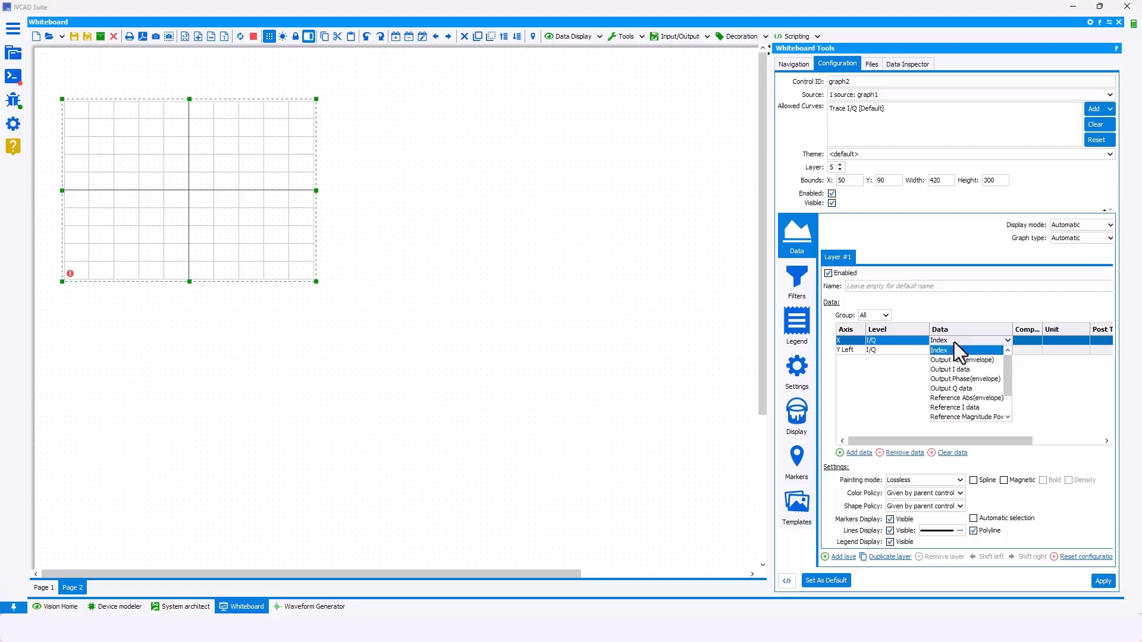
pyautogui.click(946, 351)
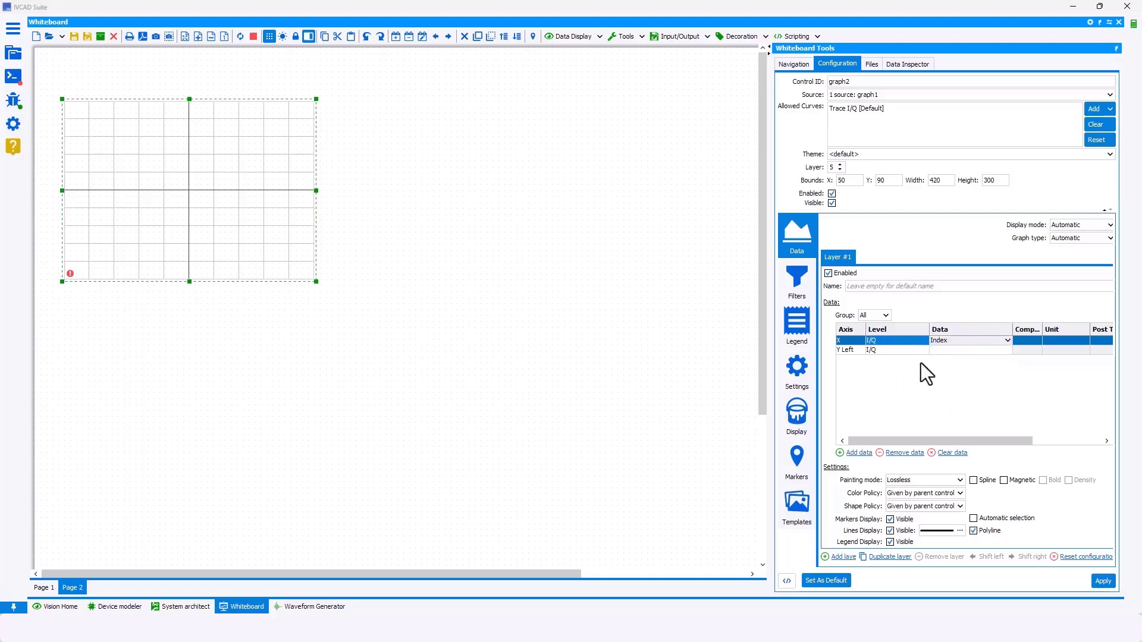
pyautogui.click(954, 353)
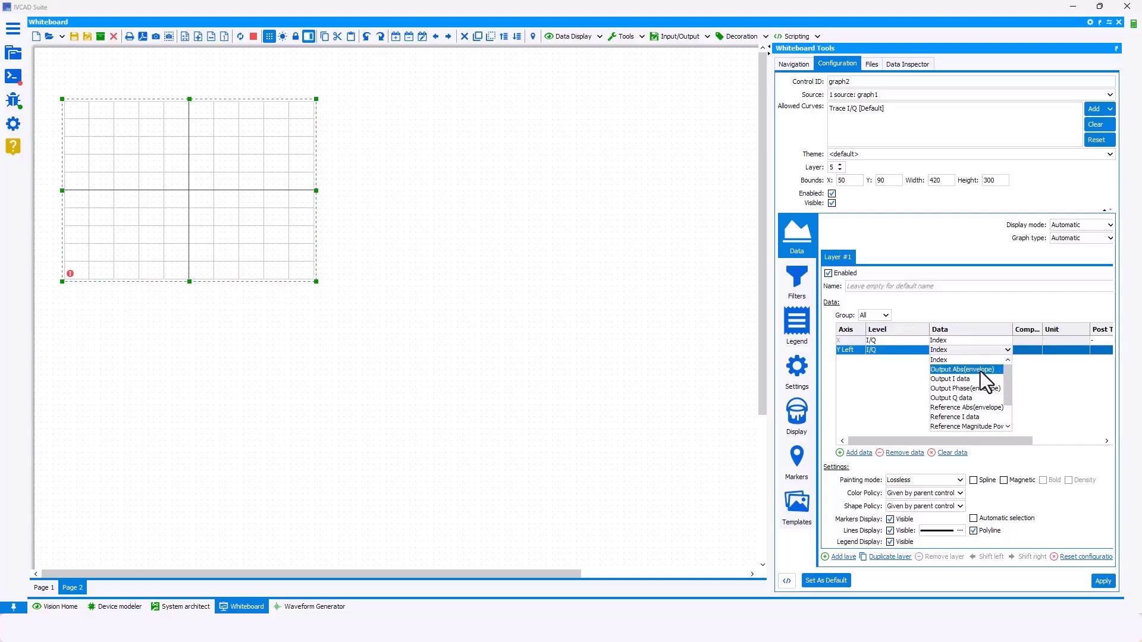
pyautogui.click(976, 370)
pyautogui.click(958, 339)
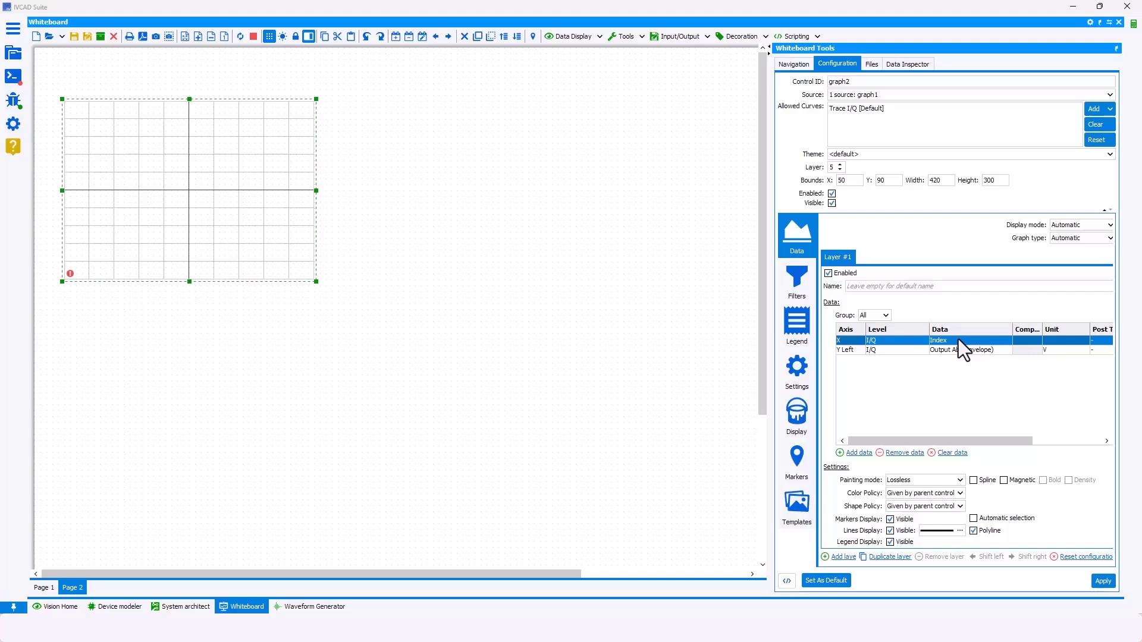
pyautogui.click(954, 417)
pyautogui.click(1104, 586)
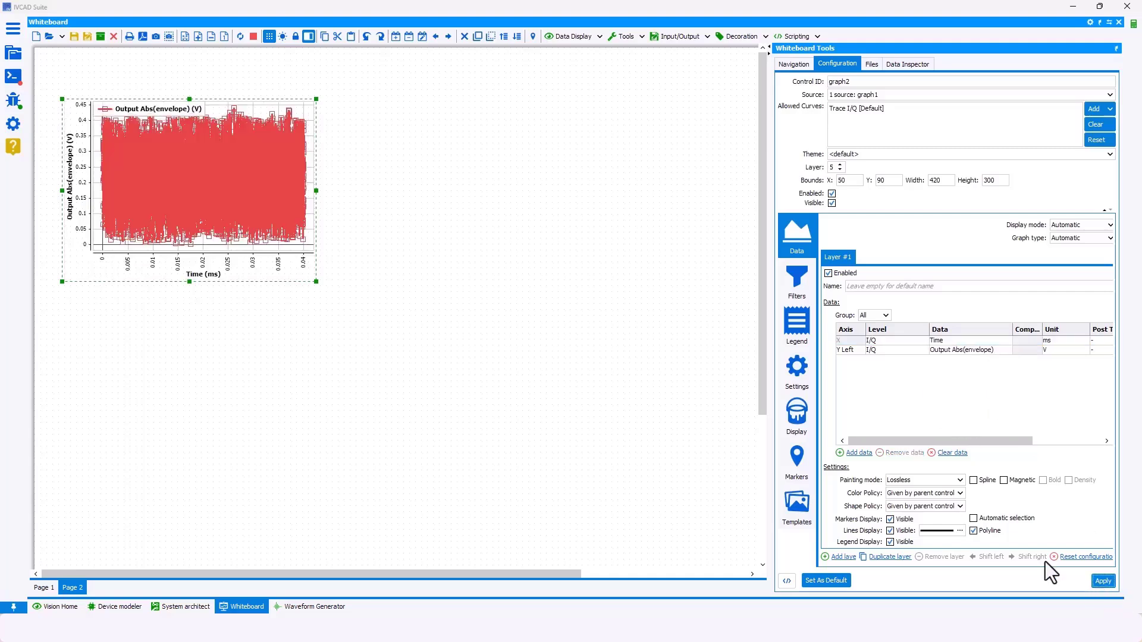
# Step: Hide the curve markers, apply the change, and enlarge the graph to about 550 by 360
pyautogui.click(889, 519)
pyautogui.click(1103, 581)
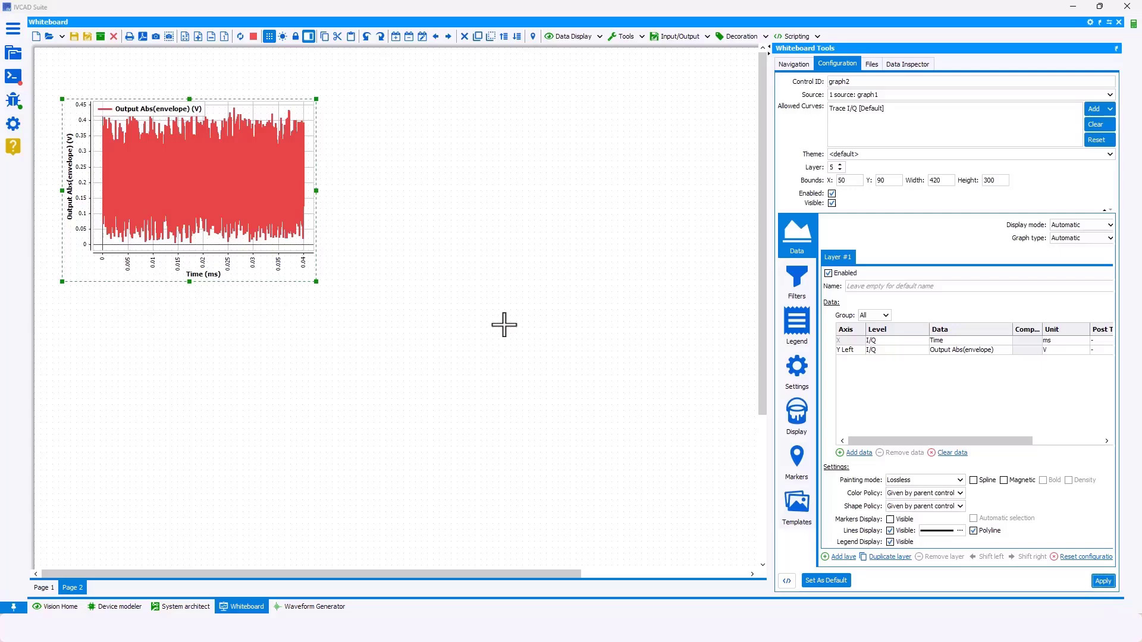
pyautogui.moveTo(321, 283); pyautogui.dragTo(397, 319)
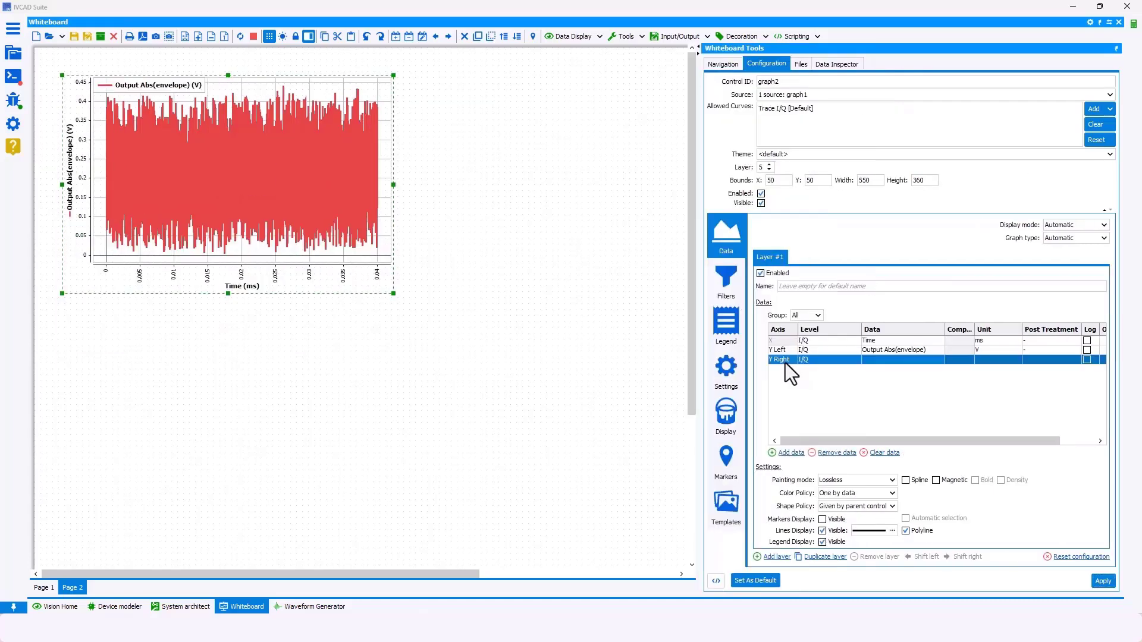
# Step: Plot Reference Abs(envelope) as a second Y Left curve with the color policy One by data, and apply it
pyautogui.click(785, 360)
pyautogui.click(881, 360)
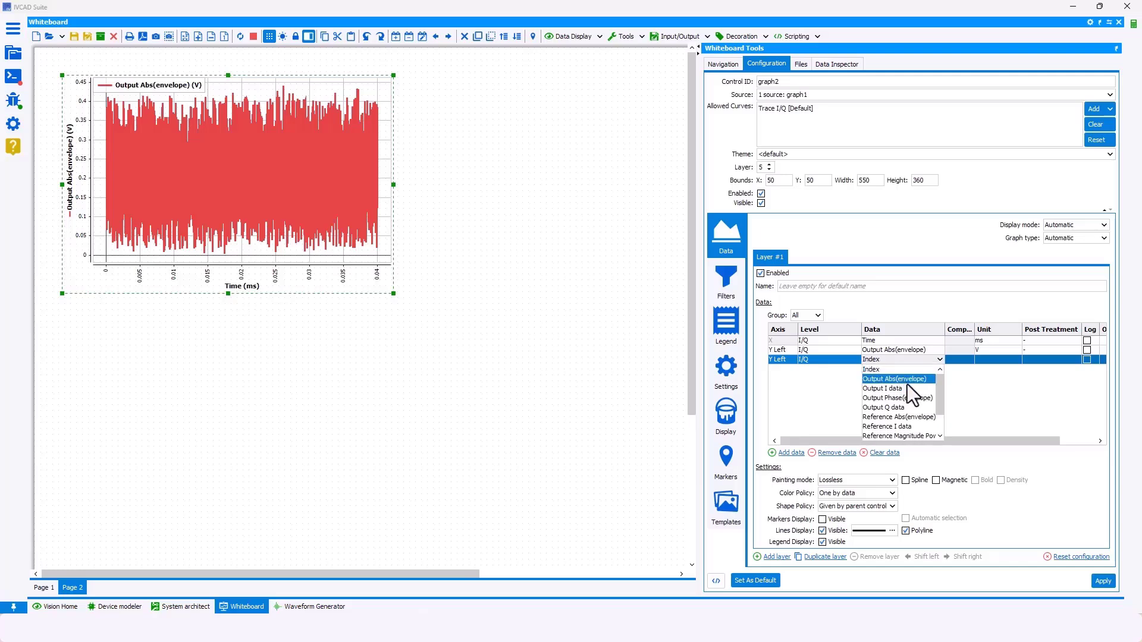
pyautogui.click(911, 416)
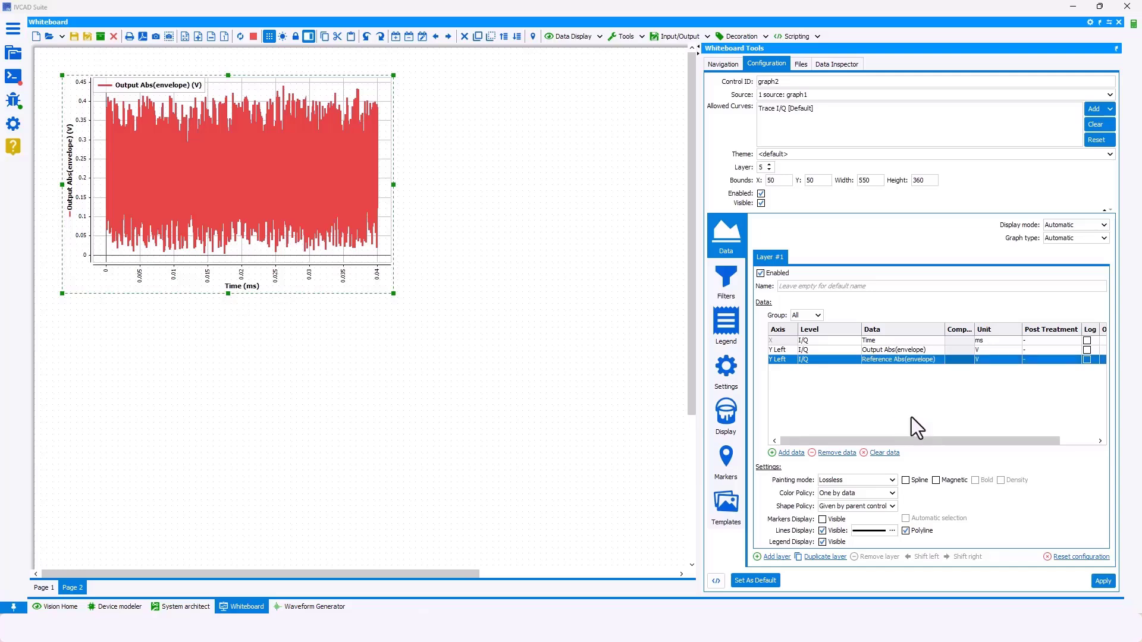
pyautogui.click(876, 494)
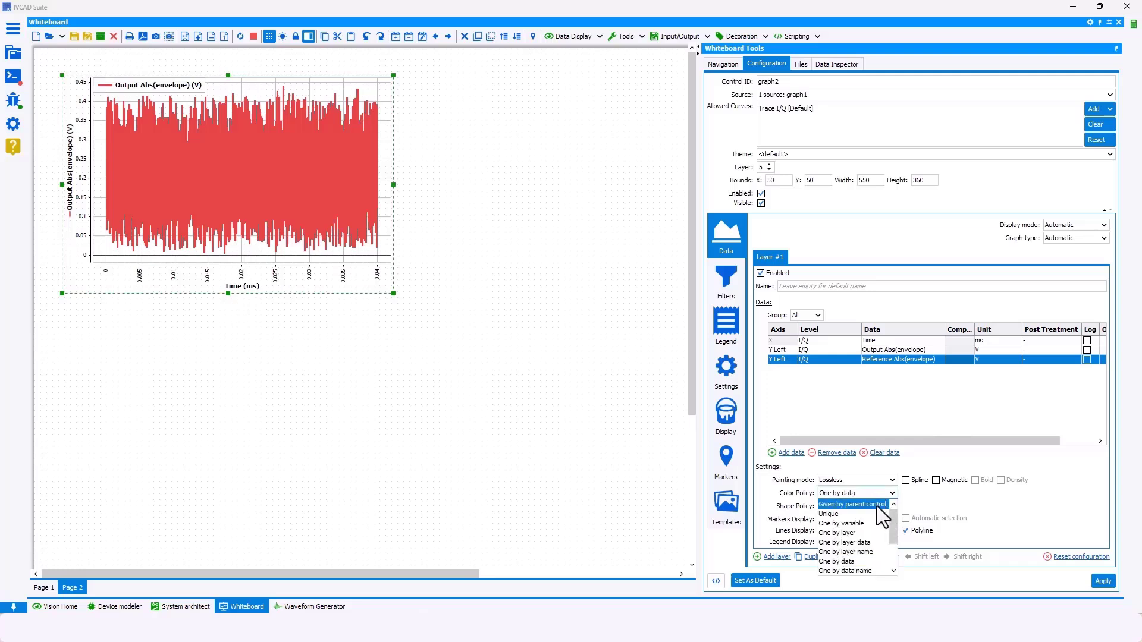
pyautogui.click(868, 561)
pyautogui.click(1103, 581)
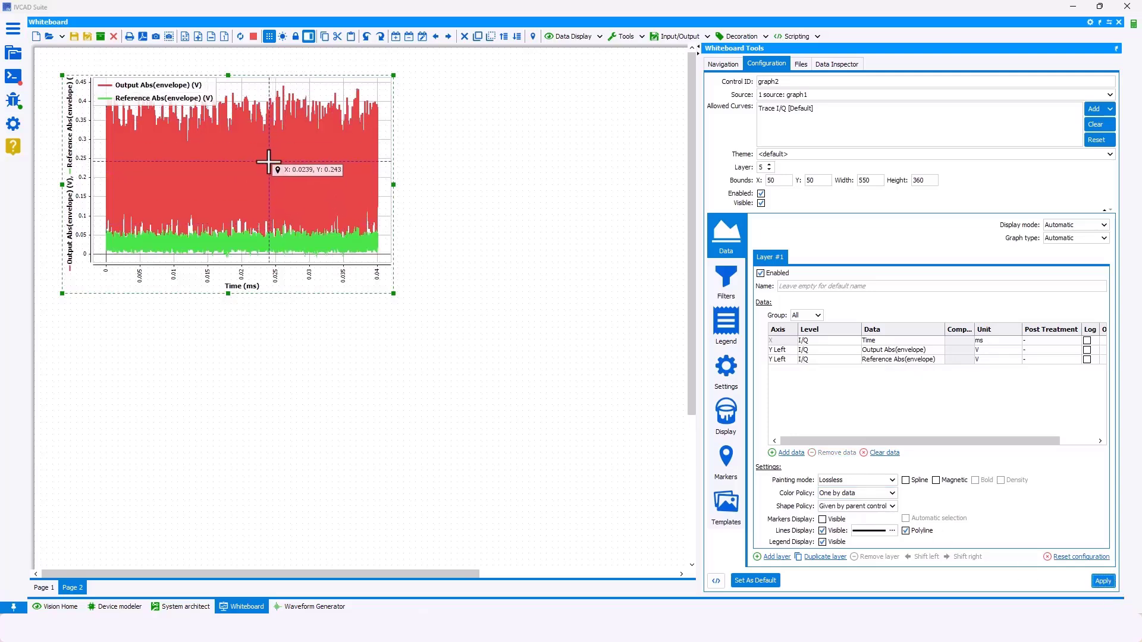
# Step: Move Reference Abs(envelope) to the Y Right axis, apply it, and zoom in on a short time span near 0.03 ms
pyautogui.moveTo(258, 84); pyautogui.dragTo(300, 259)
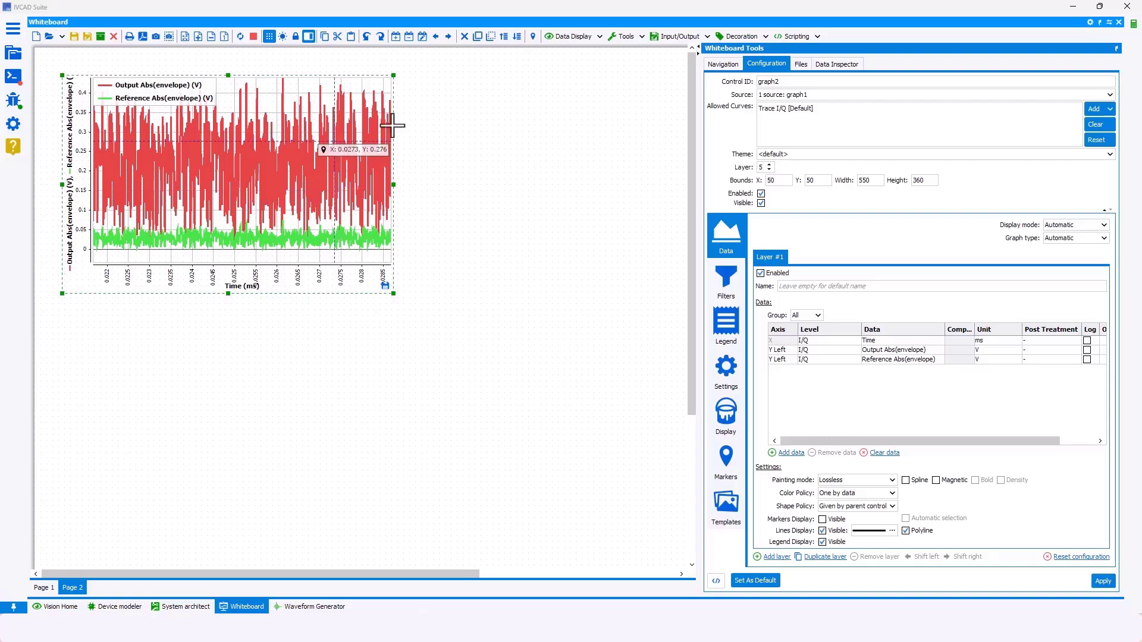
pyautogui.doubleClick(784, 360)
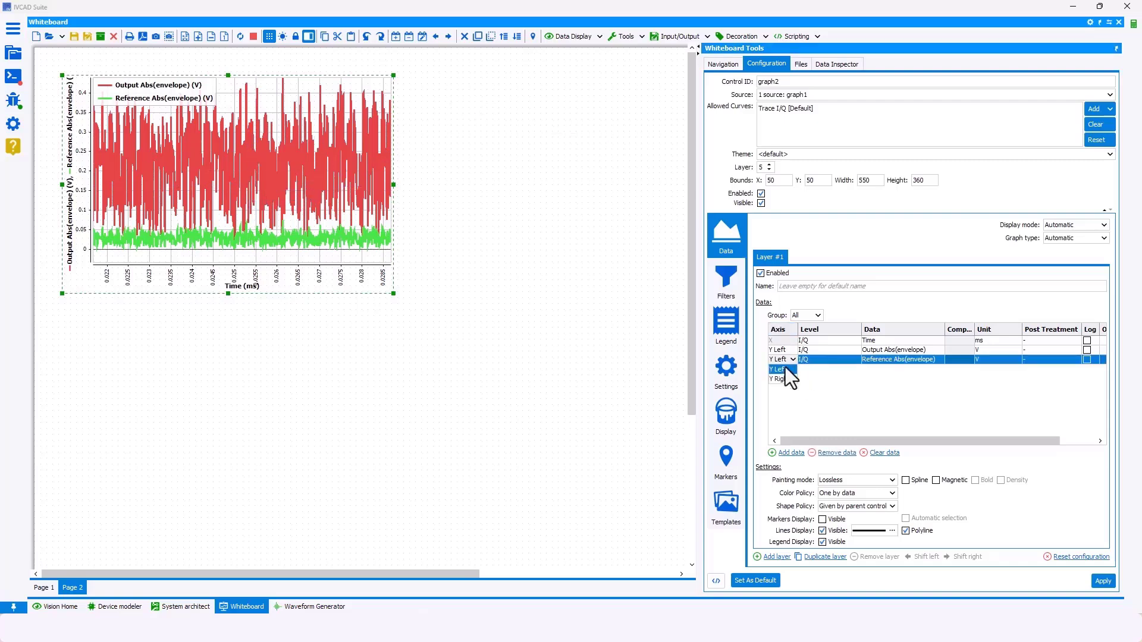
pyautogui.click(1110, 582)
pyautogui.moveTo(267, 91); pyautogui.dragTo(305, 254)
pyautogui.moveTo(243, 88); pyautogui.dragTo(328, 252)
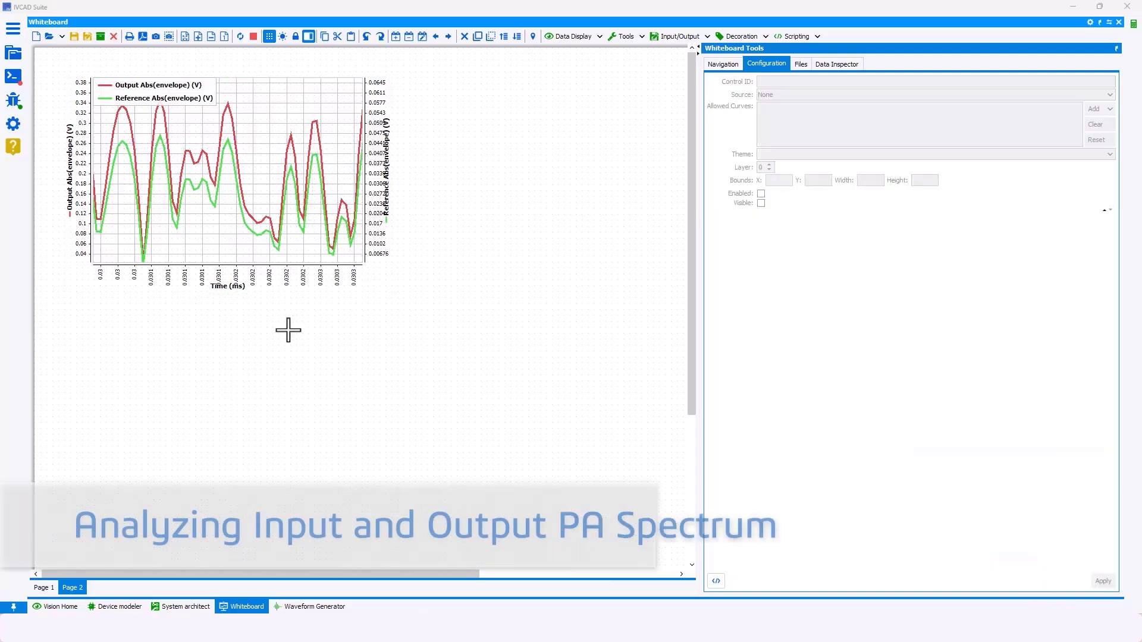
# Step: Duplicate the time-domain envelope graph and place the copy directly below the original, at about X 30, Y 430
pyautogui.click(306, 250)
pyautogui.hotkey('ctrl', 'c')
pyautogui.hotkey('ctrl', 'v')
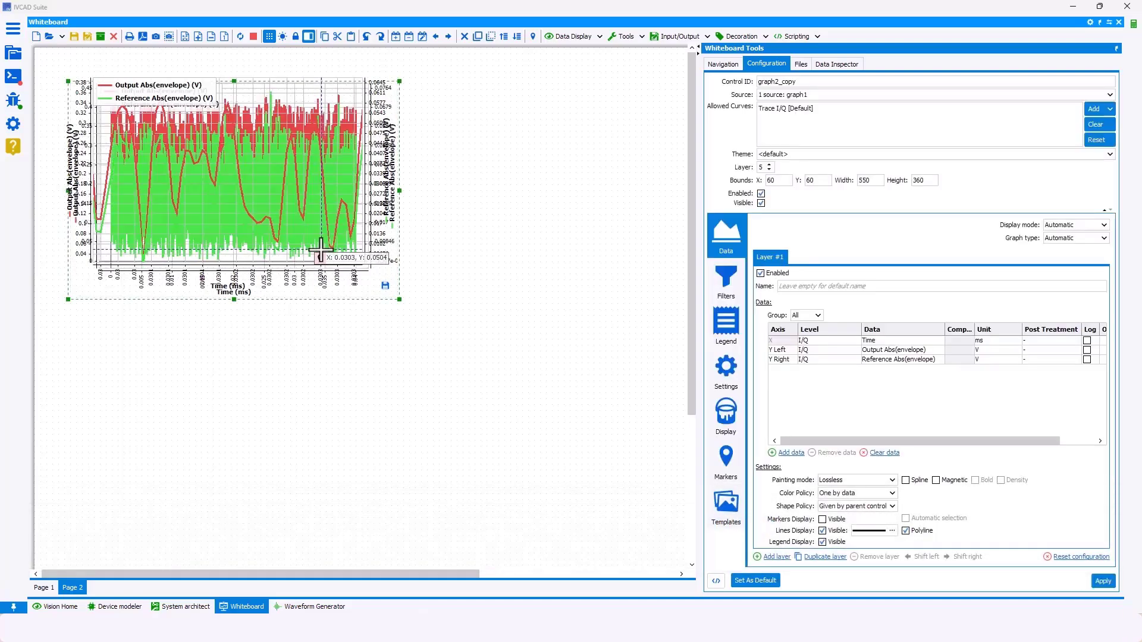
pyautogui.moveTo(366, 299); pyautogui.dragTo(348, 519)
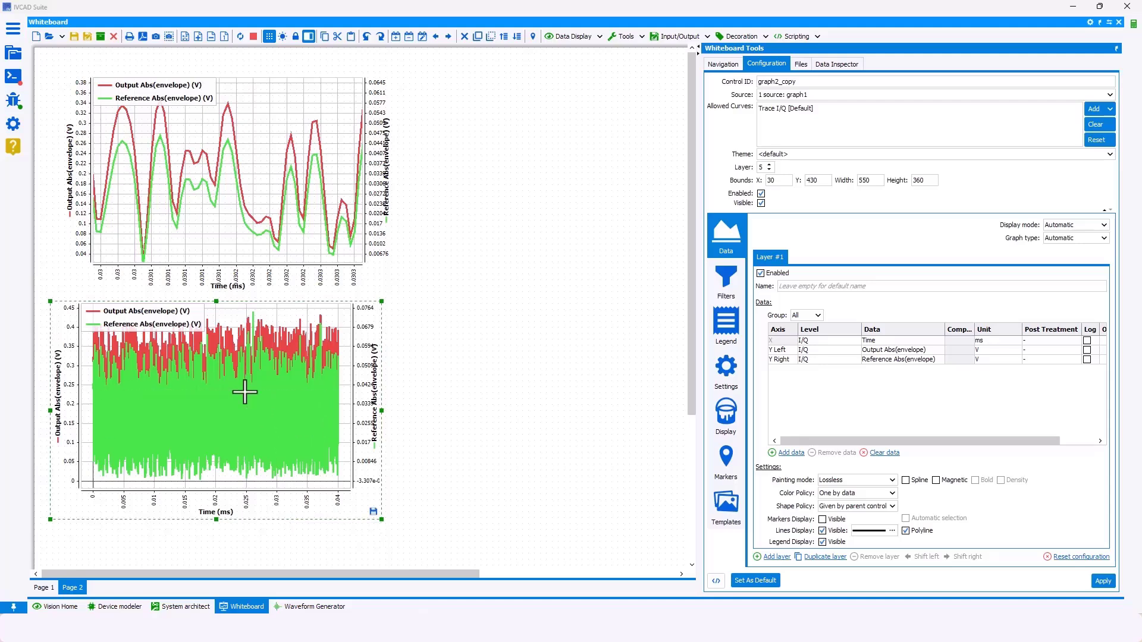
# Step: Set the level of the copied graph's X, Y Left and Y Right data rows to Spectrum
pyautogui.click(812, 343)
pyautogui.click(813, 343)
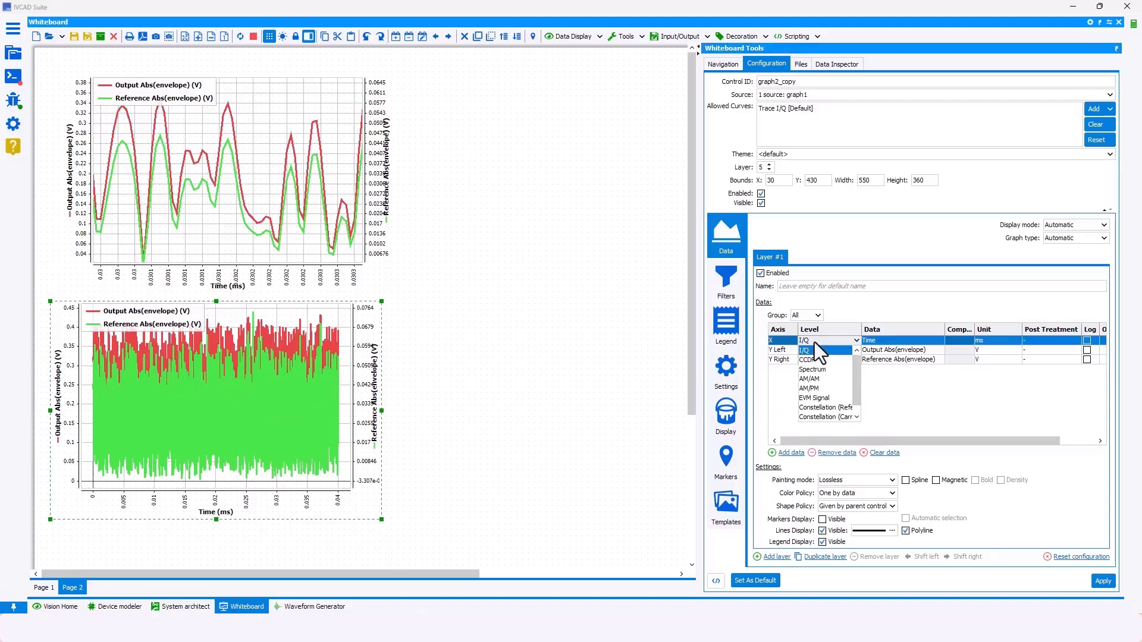
pyautogui.click(817, 370)
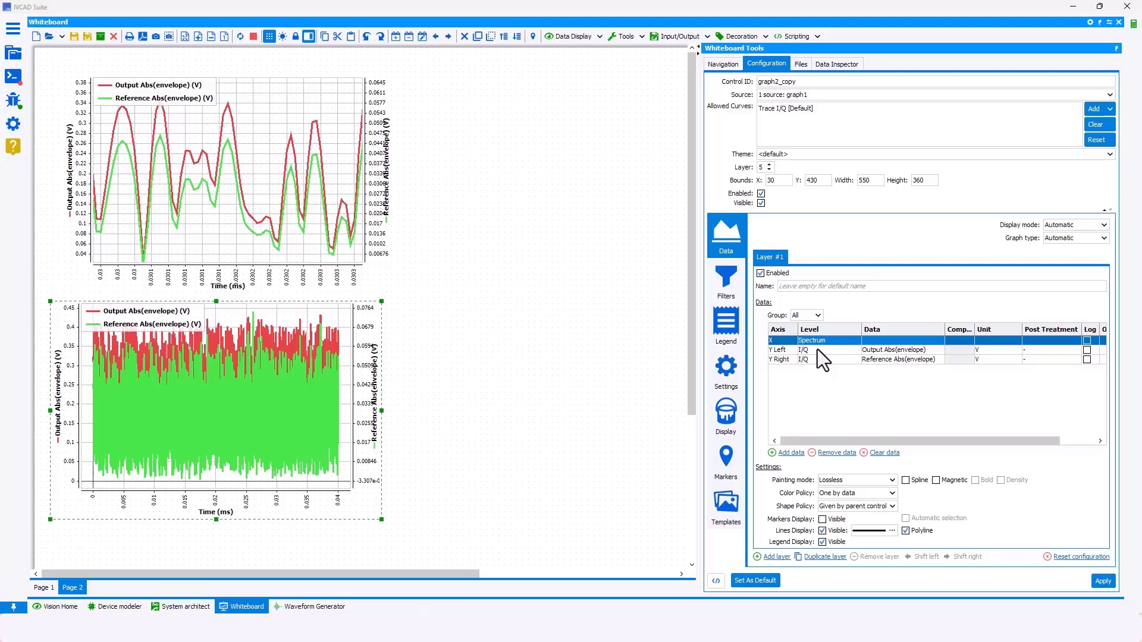
pyautogui.click(817, 349)
pyautogui.click(817, 350)
pyautogui.click(818, 378)
pyautogui.click(822, 359)
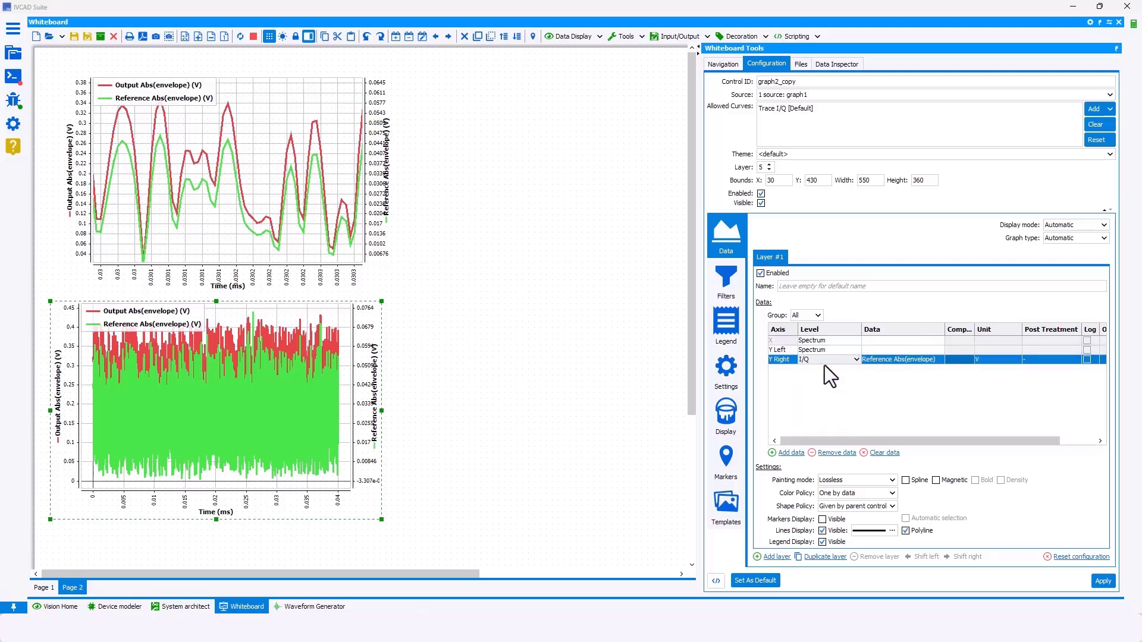
pyautogui.click(822, 359)
pyautogui.click(823, 388)
# Step: Assign Normalized frequency to X, Normalized raw power (Output) to Y Left, and Normalized raw power (Reference) to Y Right
pyautogui.click(883, 343)
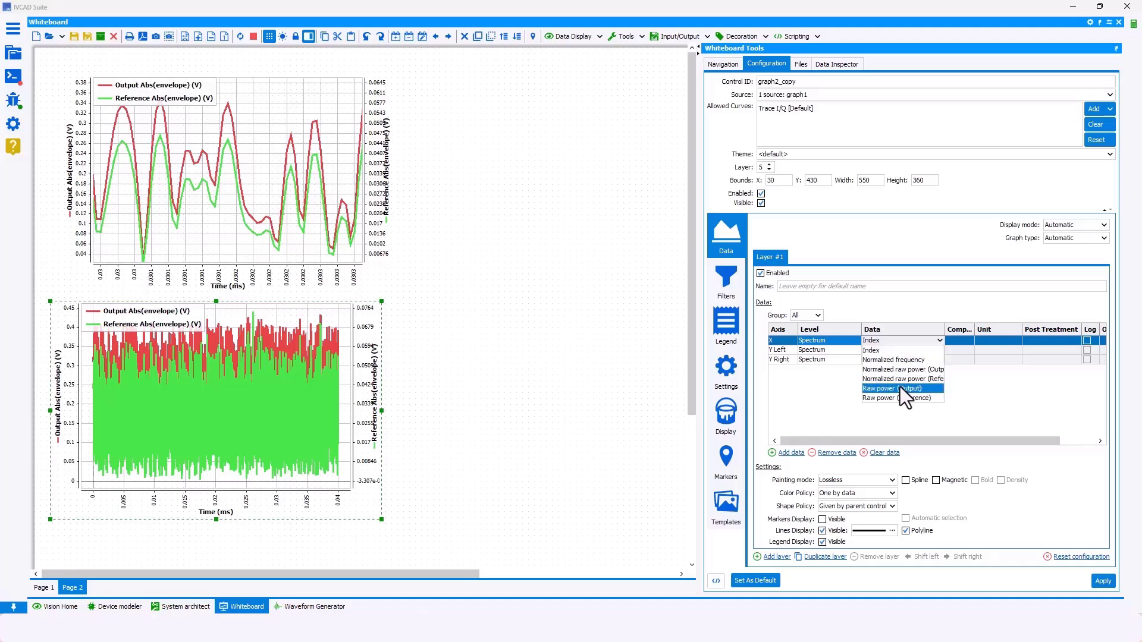
pyautogui.click(897, 360)
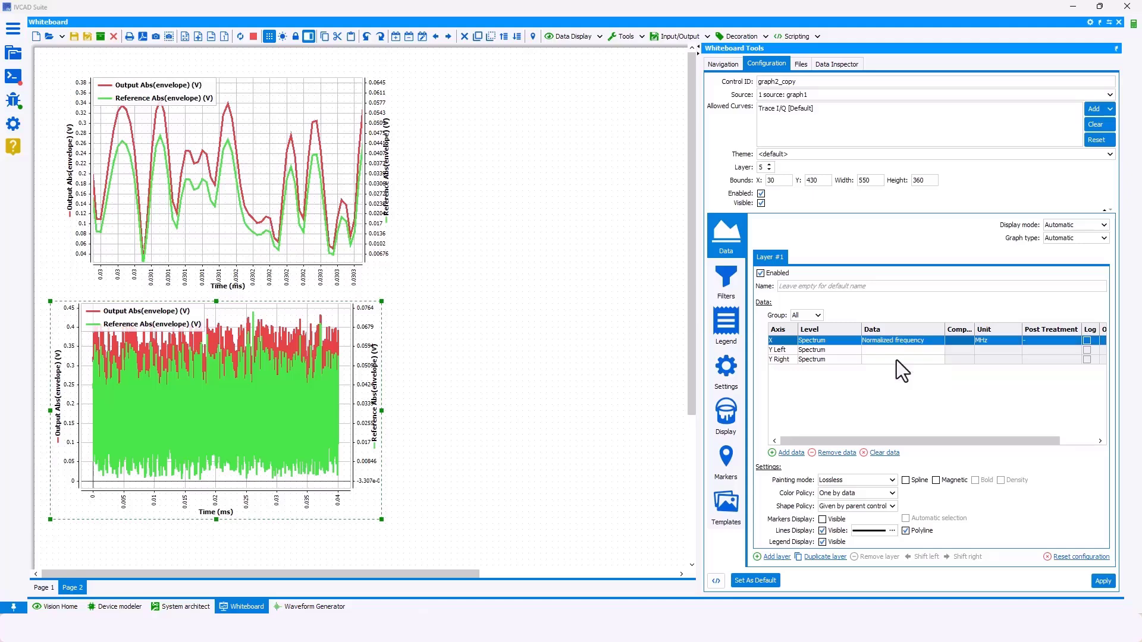
pyautogui.click(882, 351)
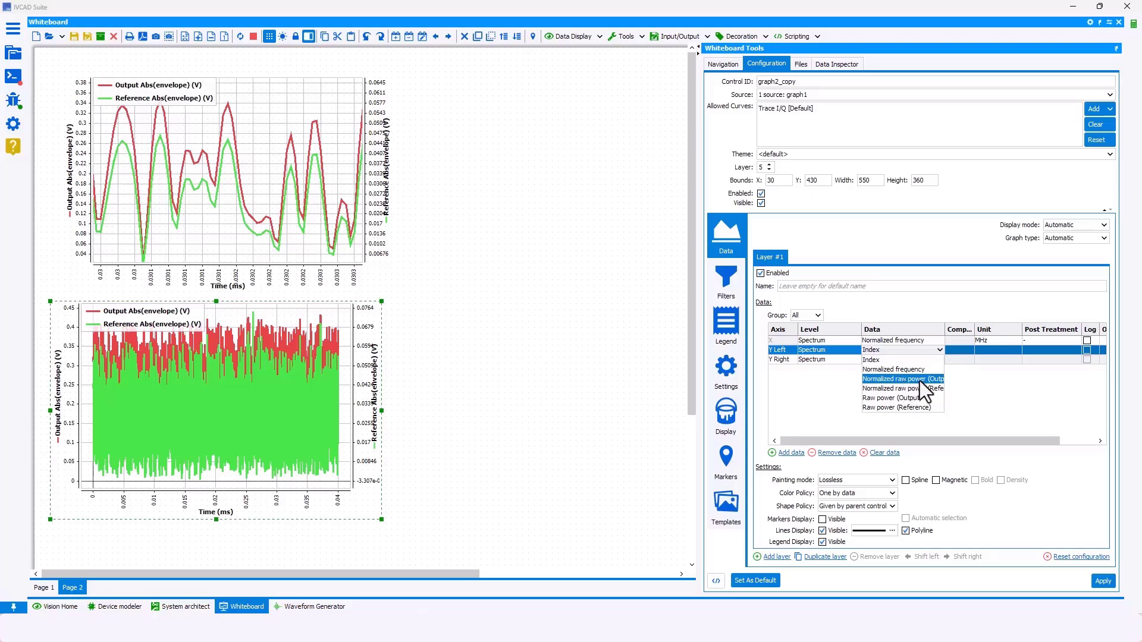
pyautogui.click(926, 380)
pyautogui.click(901, 360)
pyautogui.click(919, 396)
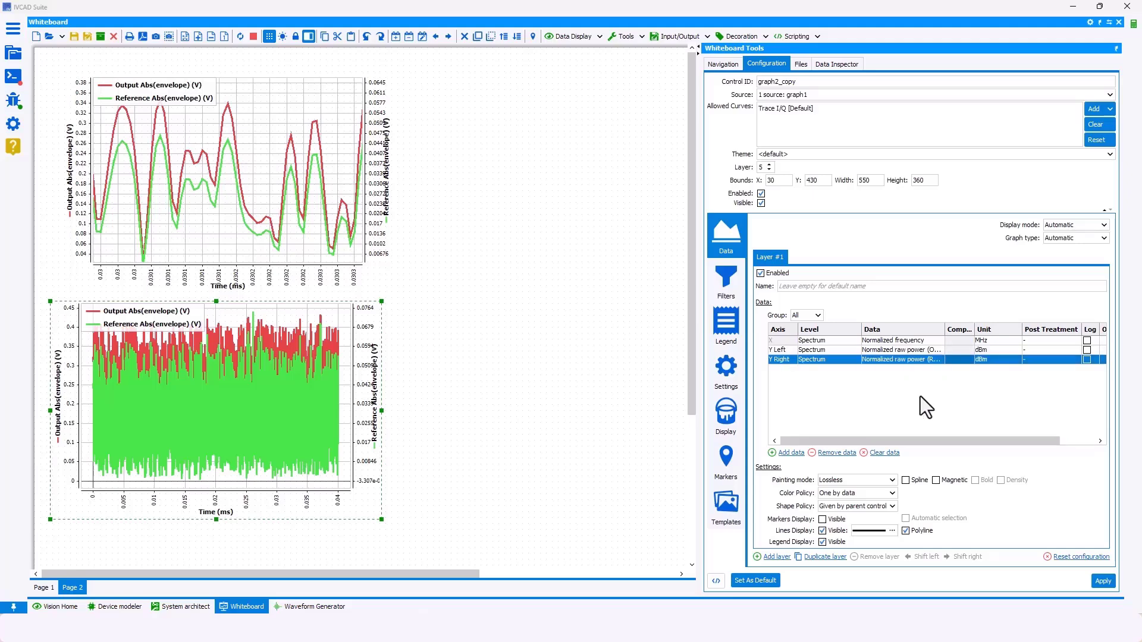
# Step: Move the Normalized raw power (Reference) data to the Y Left axis and apply the spectrum graph settings
pyautogui.click(782, 359)
pyautogui.click(784, 377)
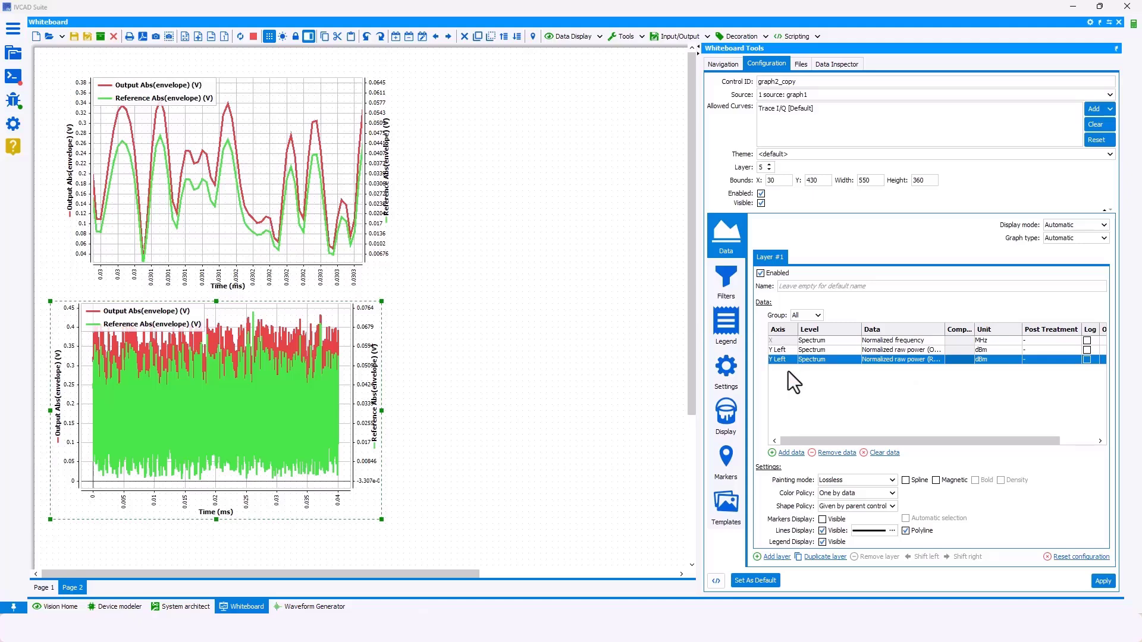
pyautogui.click(1104, 585)
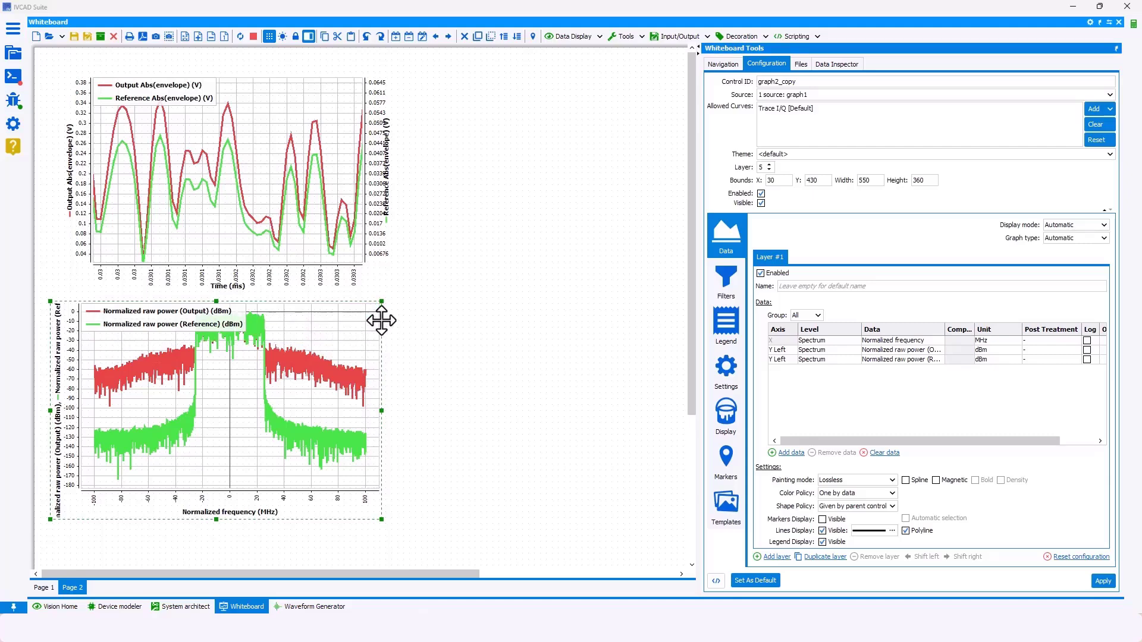
# Step: Duplicate the spectrum graph, place the copy beside the envelope graph at about X 650, Y 60, and widen the whiteboard area
pyautogui.hotkey('ctrl', 'v')
pyautogui.moveTo(387, 316); pyautogui.dragTo(742, 88)
pyautogui.moveTo(697, 134); pyautogui.dragTo(808, 148)
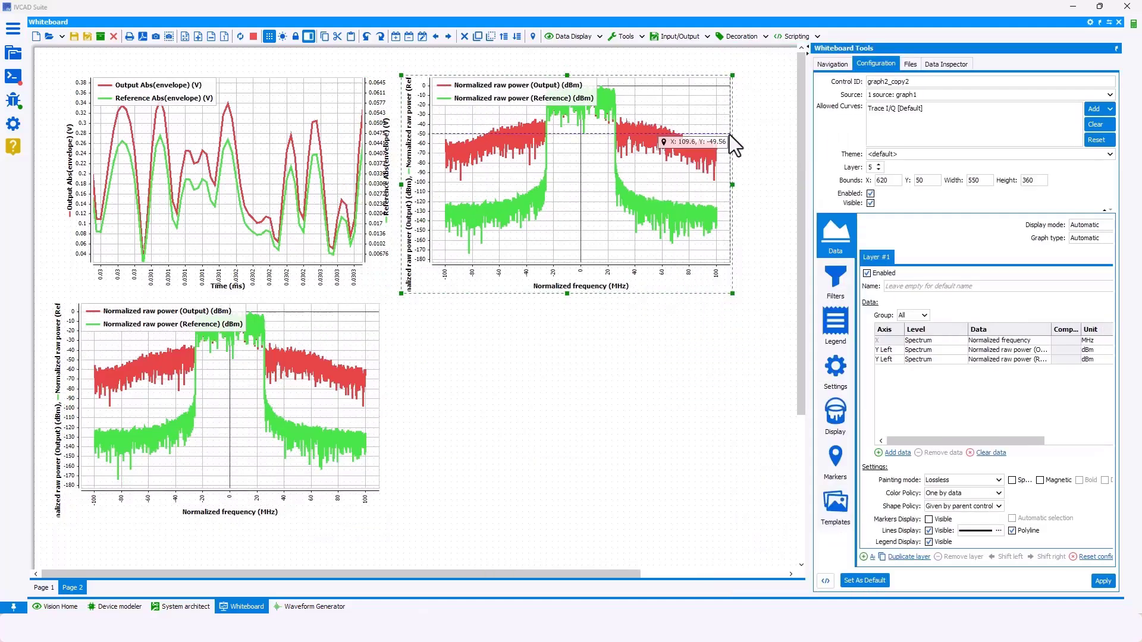
pyautogui.moveTo(733, 132); pyautogui.dragTo(782, 153)
# Step: Set the new graph copy's height to 550 to make it square, and apply the change
pyautogui.moveTo(977, 180); pyautogui.dragTo(959, 181)
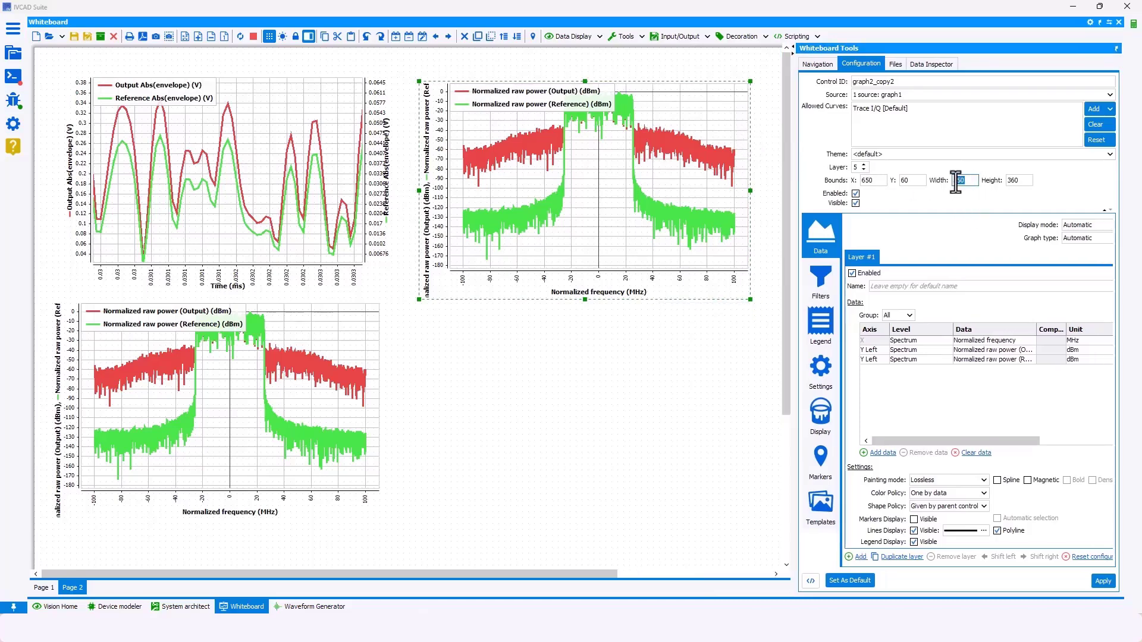
pyautogui.doubleClick(1009, 181)
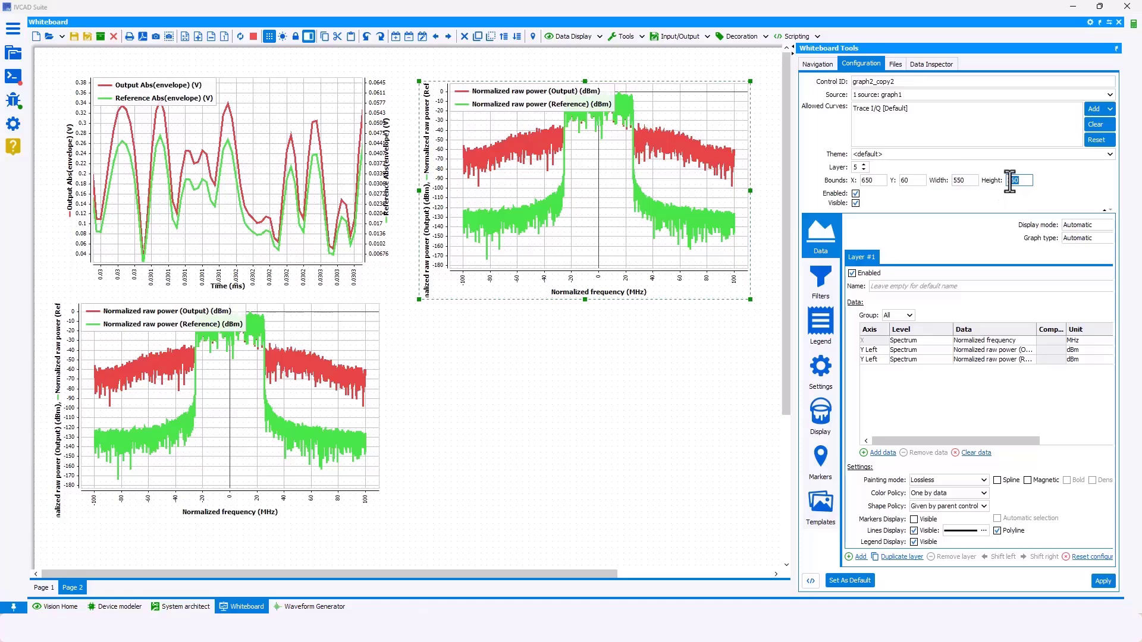
pyautogui.write('5')
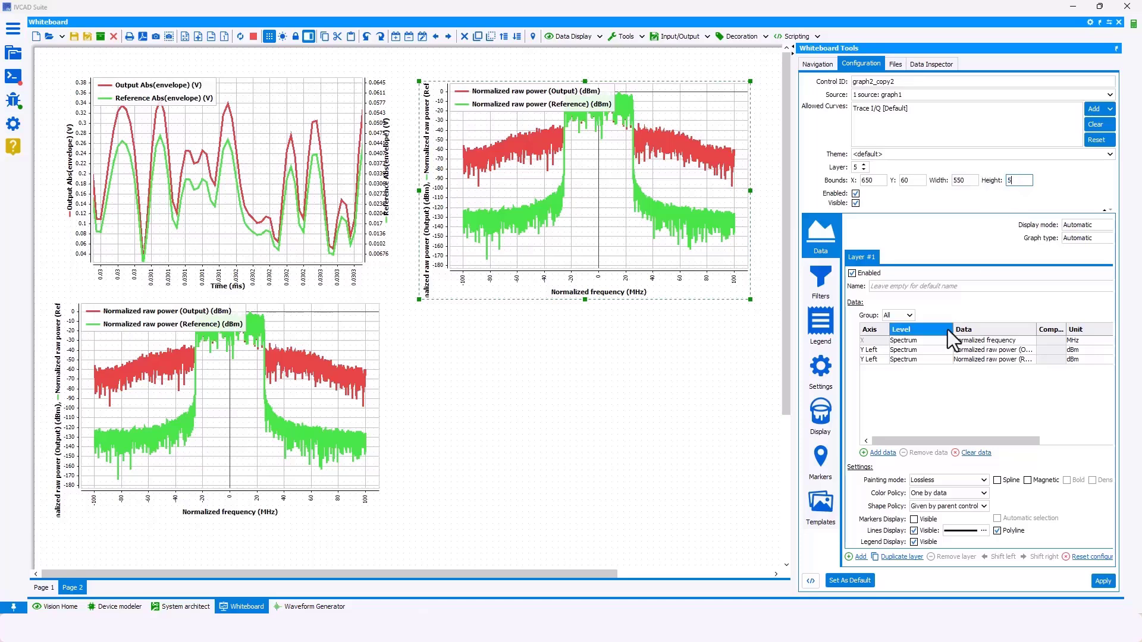
pyautogui.write('50')
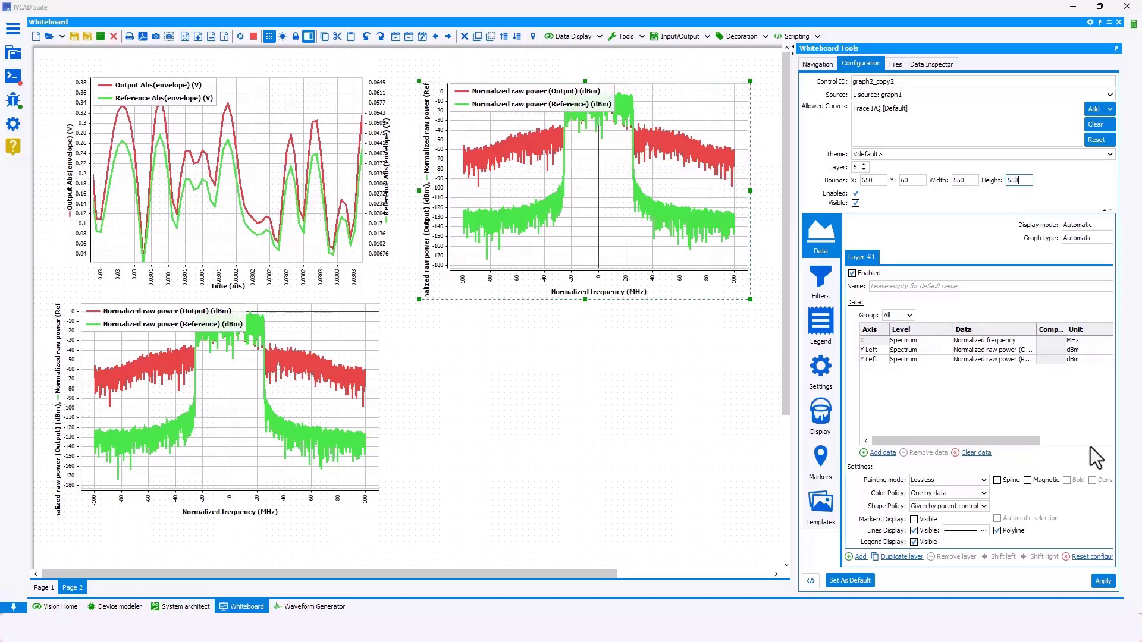
pyautogui.click(1114, 578)
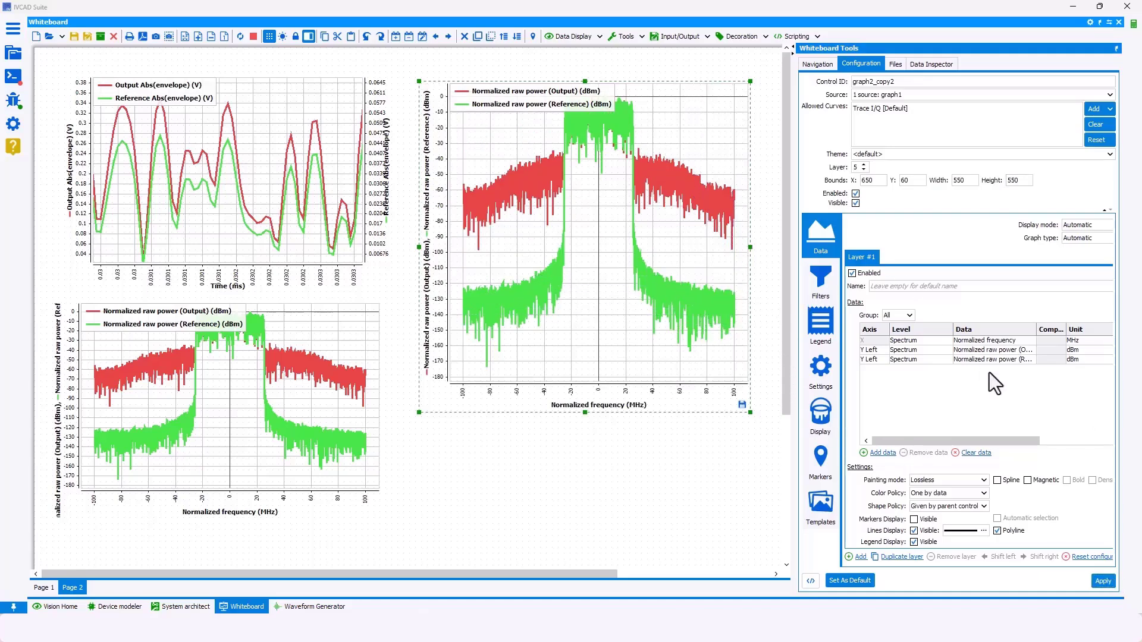
# Step: Remove the Normalized raw power (Reference) data row from the square graph
pyautogui.click(915, 341)
pyautogui.click(916, 351)
pyautogui.click(915, 359)
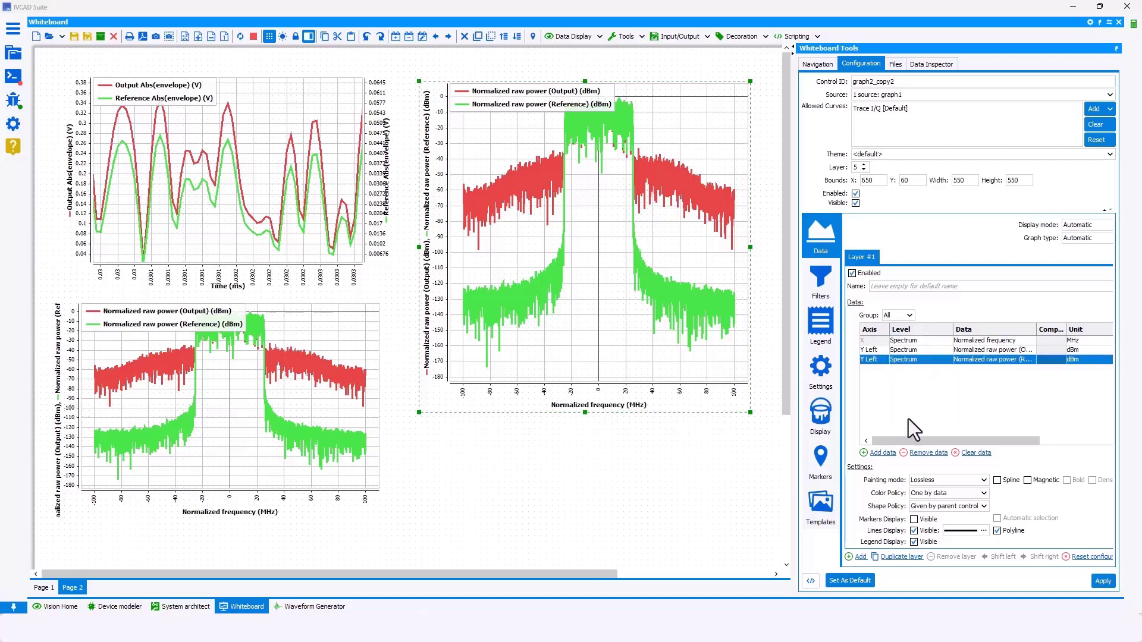
pyautogui.click(921, 453)
# Step: Set the level of the square graph's X and Y Left data rows to Constellation (Reference)
pyautogui.click(916, 341)
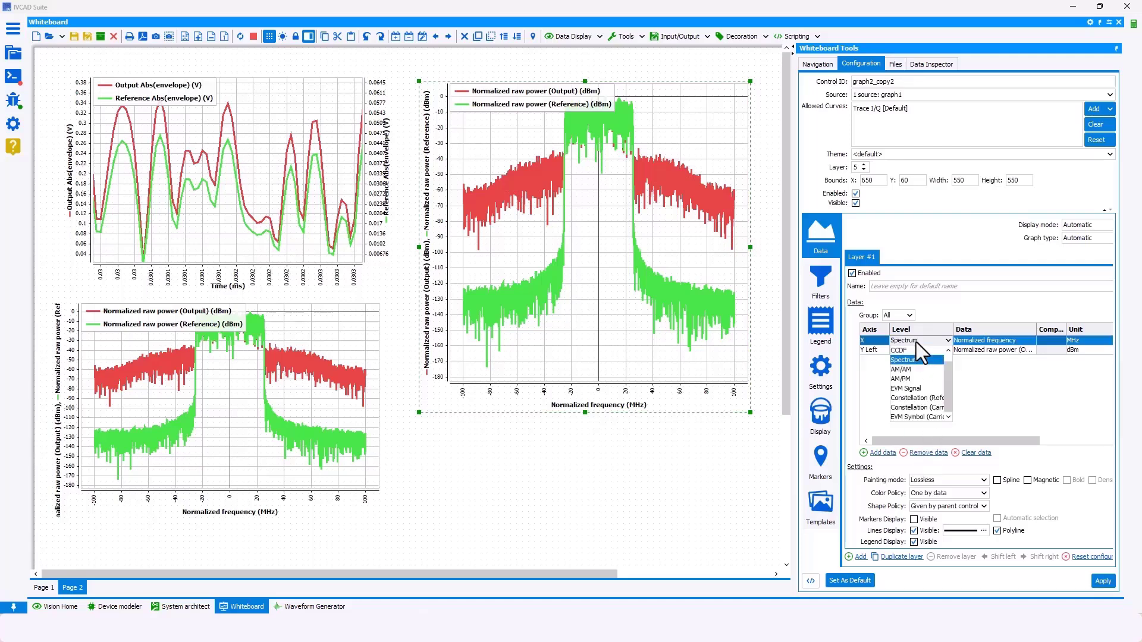
pyautogui.click(915, 396)
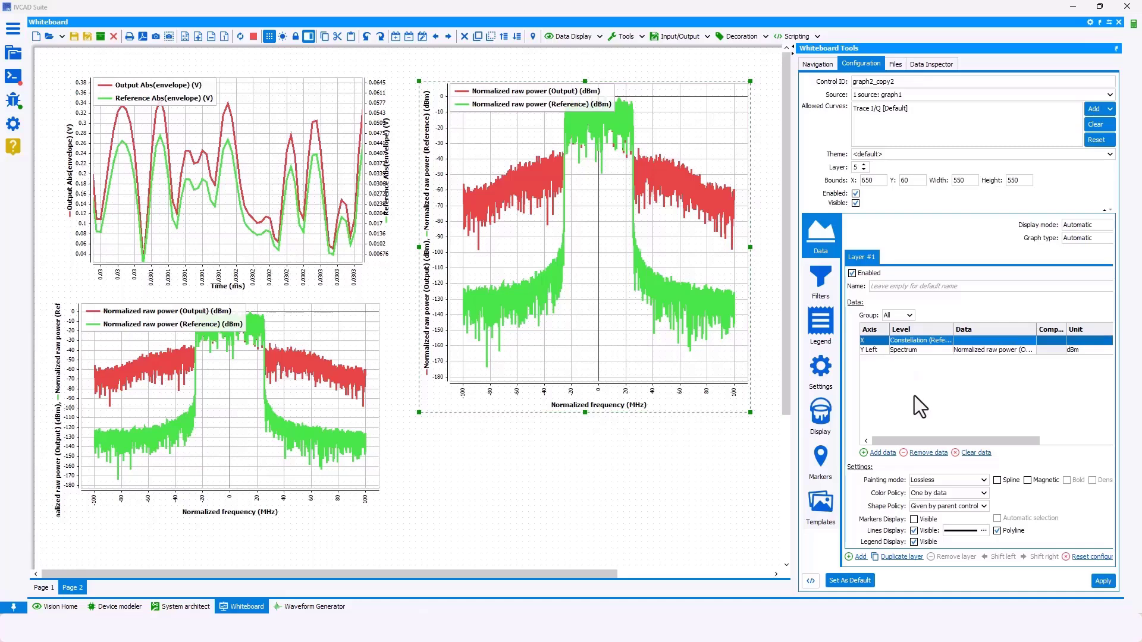
pyautogui.click(912, 348)
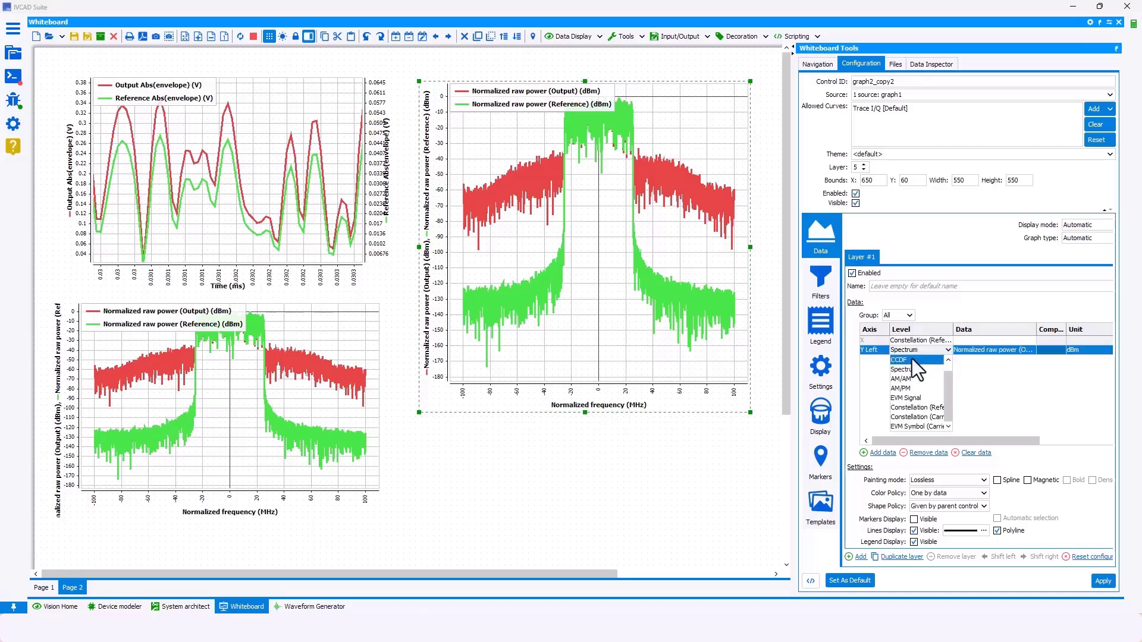
pyautogui.click(915, 408)
# Step: Plot Constellation (Reference) with its Real component on X and its Imaginary component on Y Left, and apply the settings
pyautogui.click(969, 342)
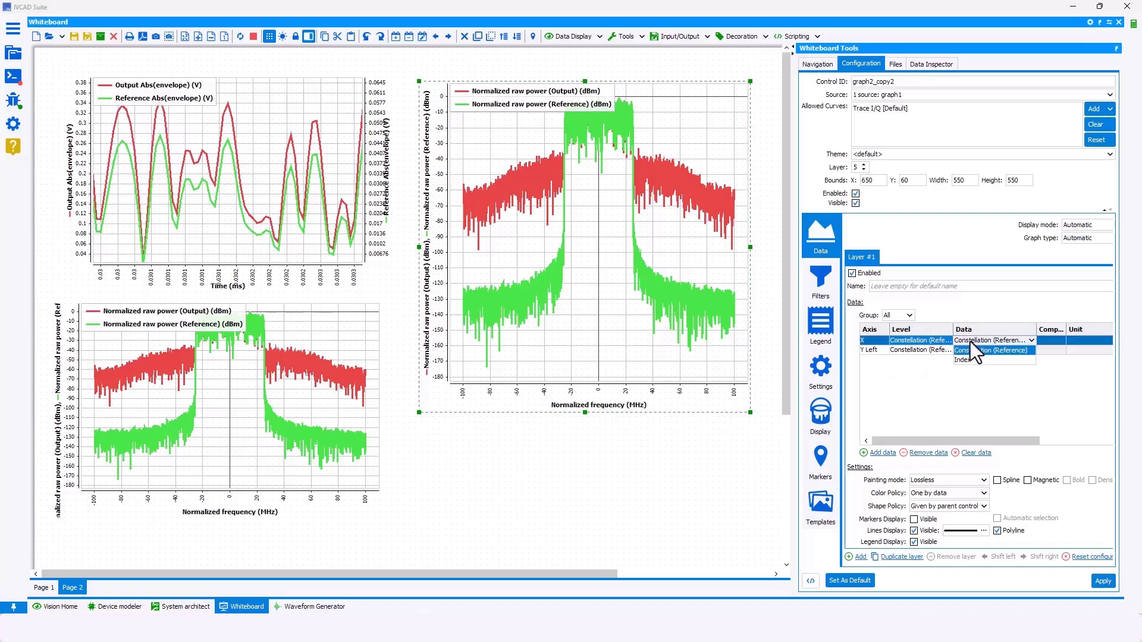
pyautogui.click(971, 353)
pyautogui.click(974, 349)
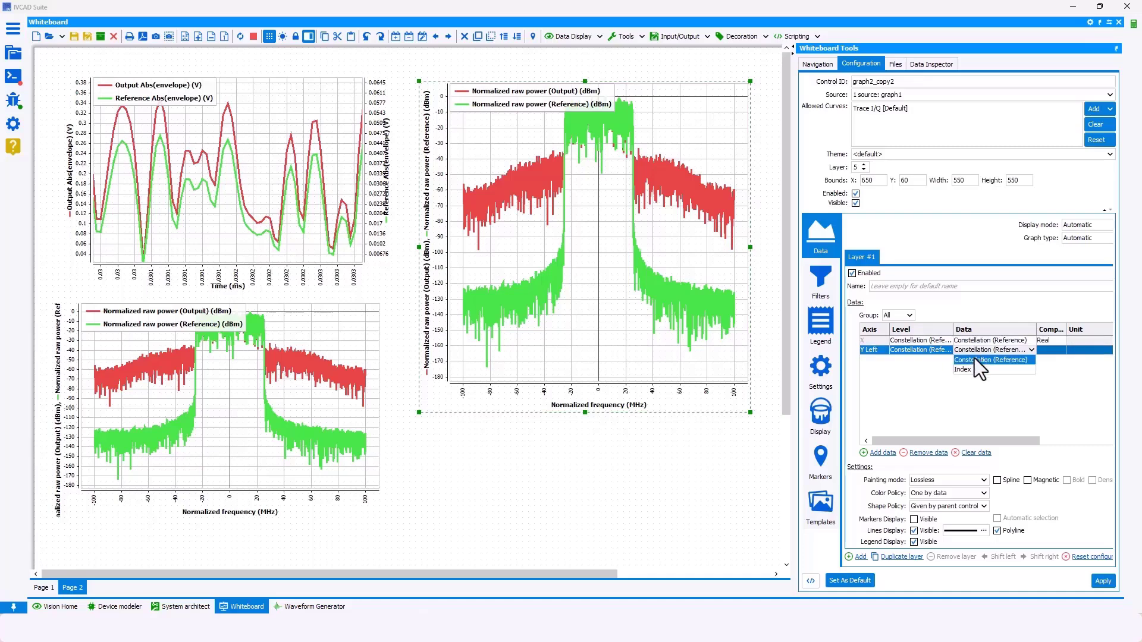
pyautogui.click(974, 359)
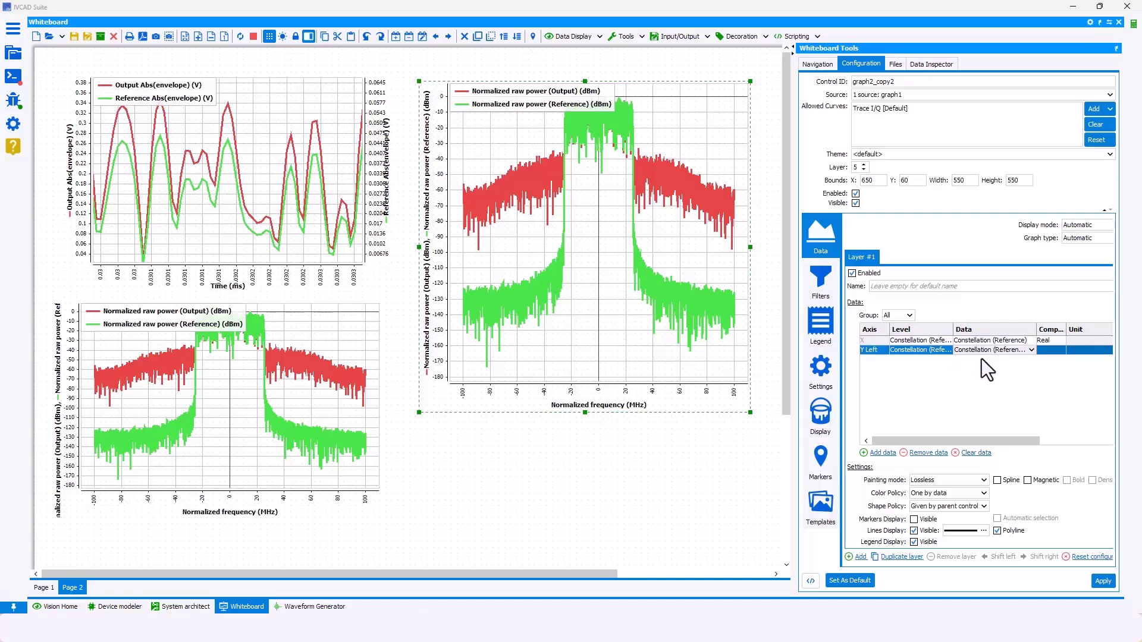
pyautogui.click(1047, 350)
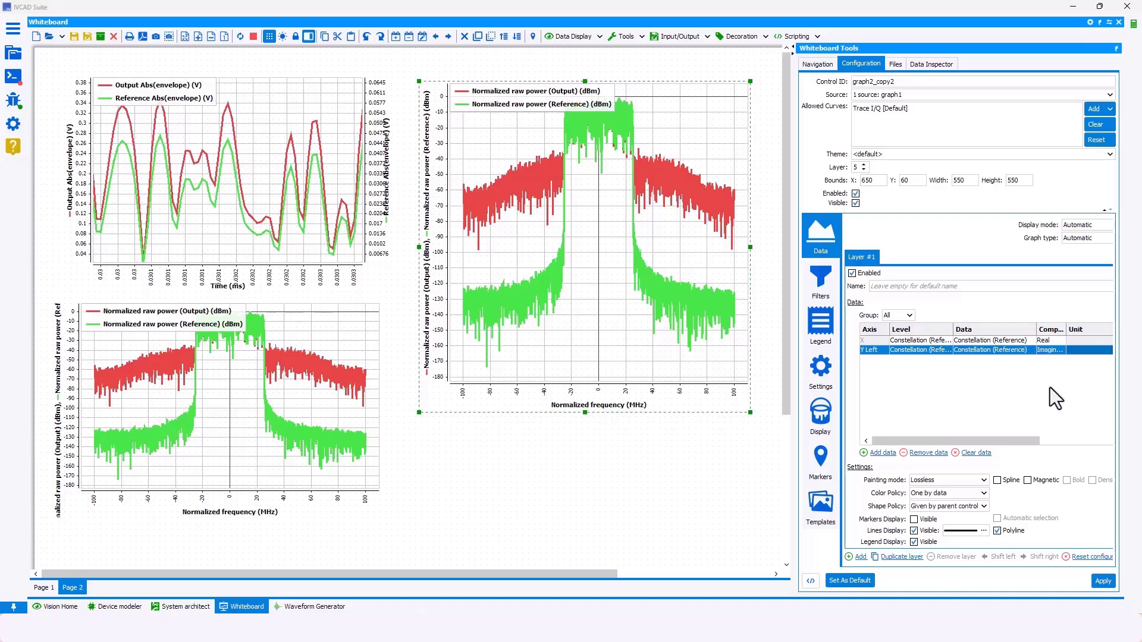
pyautogui.click(1103, 581)
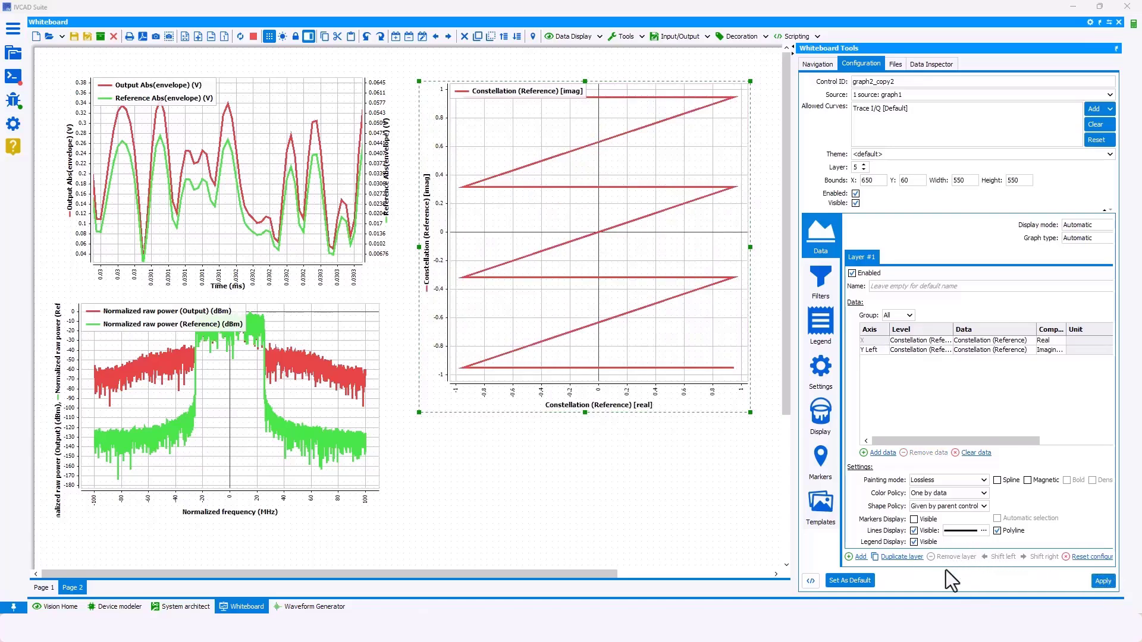
# Step: Keep the constellation's painting mode at Lossless, show its markers, hide its lines, and apply the changes
pyautogui.click(938, 480)
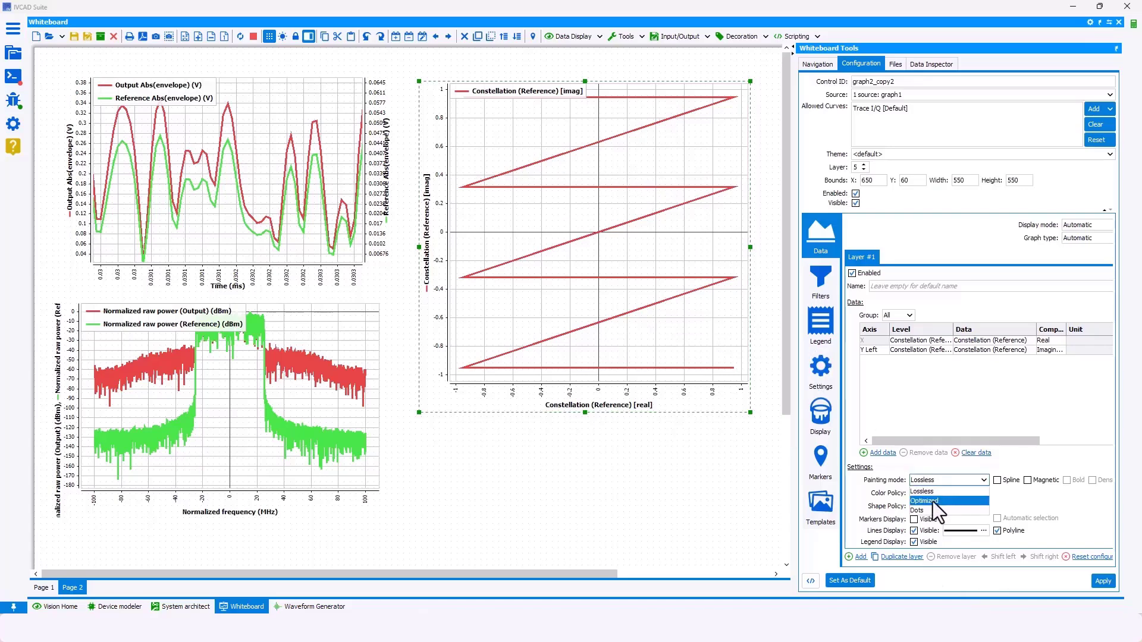
pyautogui.click(929, 501)
pyautogui.click(935, 481)
pyautogui.click(934, 491)
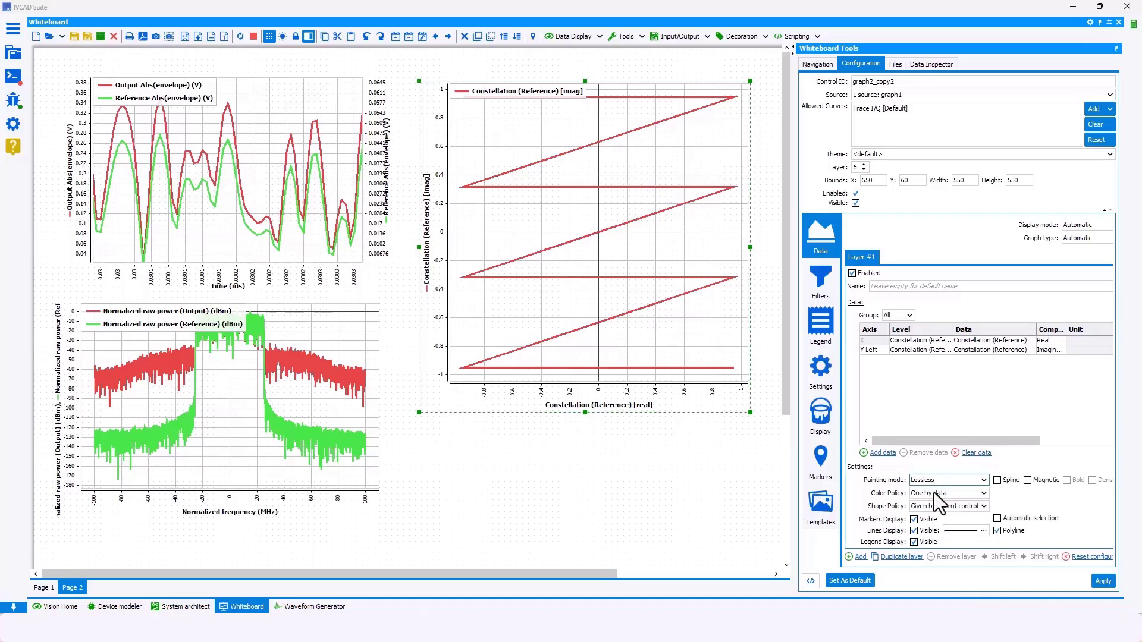
pyautogui.click(914, 530)
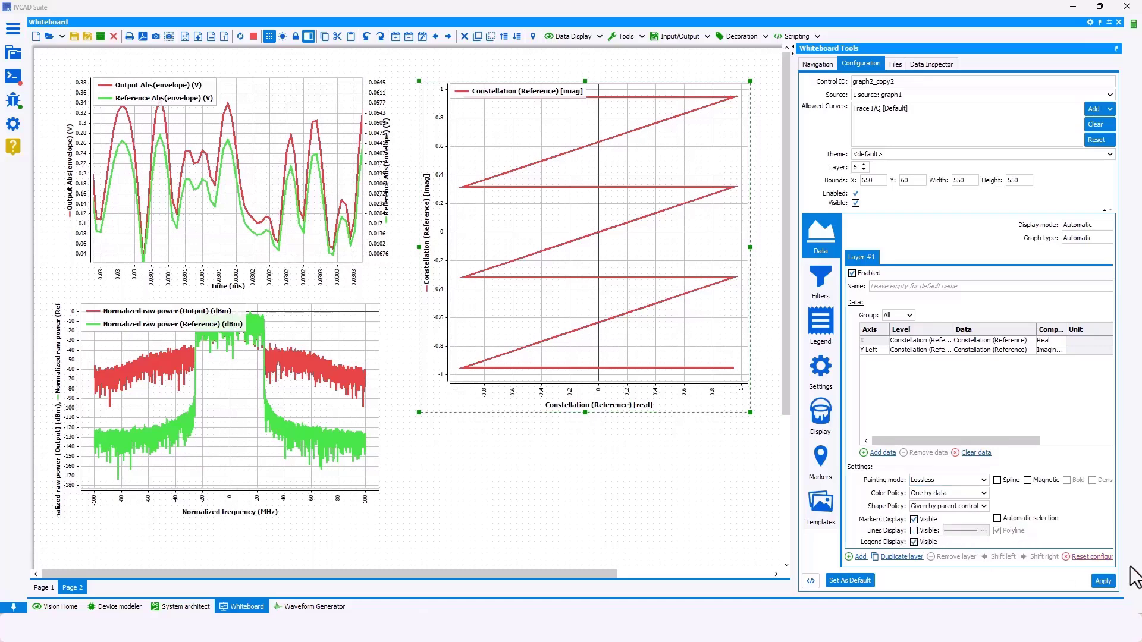
pyautogui.click(1103, 581)
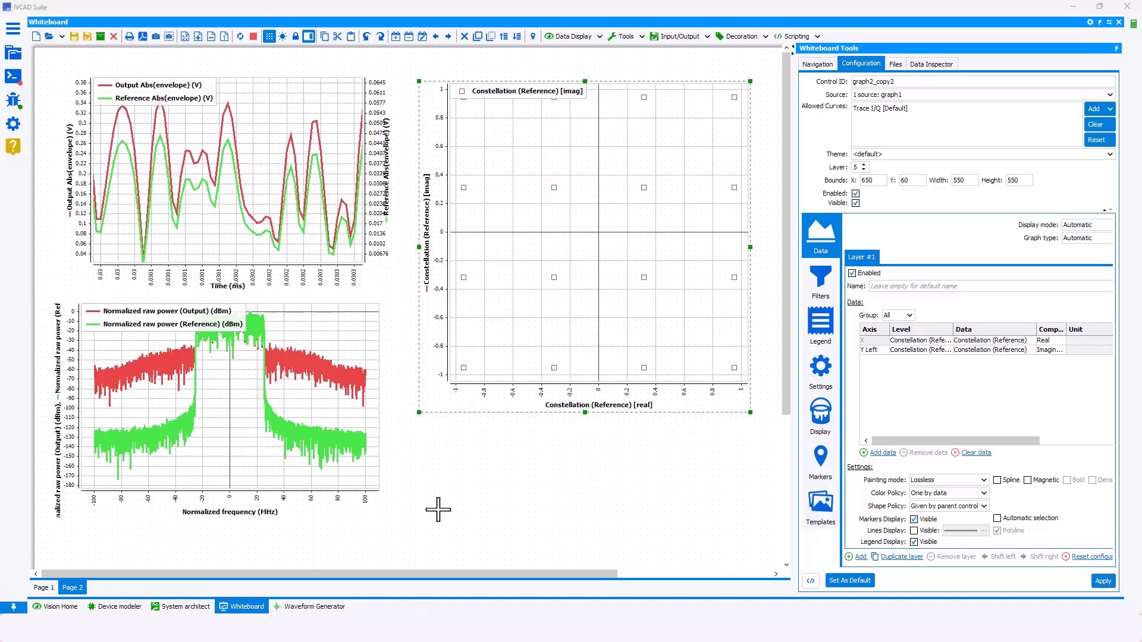
# Step: Compare the plot with the 16QAM constellation in the Waveform Generator, and return to the whiteboard
pyautogui.click(312, 607)
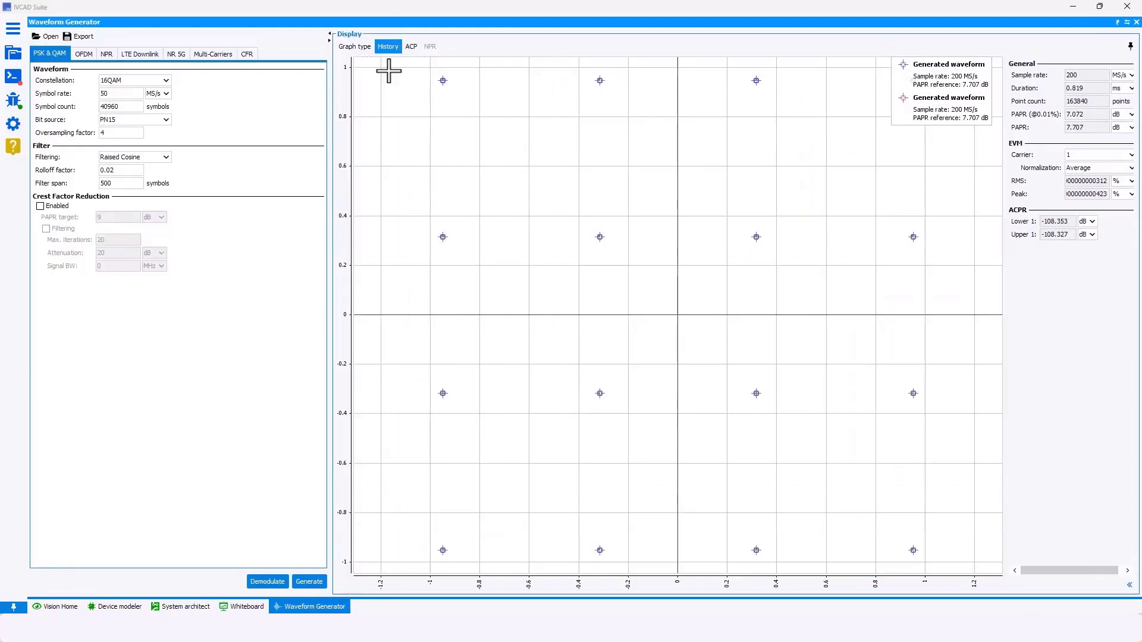
pyautogui.click(226, 606)
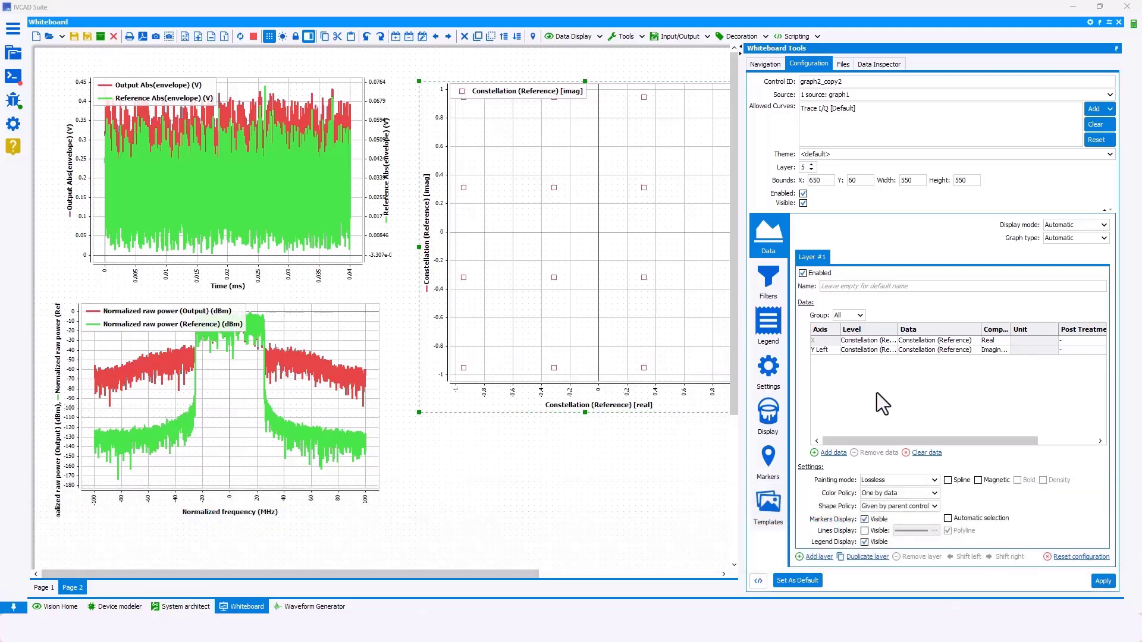
# Step: Name the constellation graph's first layer Reference and set its color policy to Unique
pyautogui.click(844, 289)
pyautogui.write('Ref')
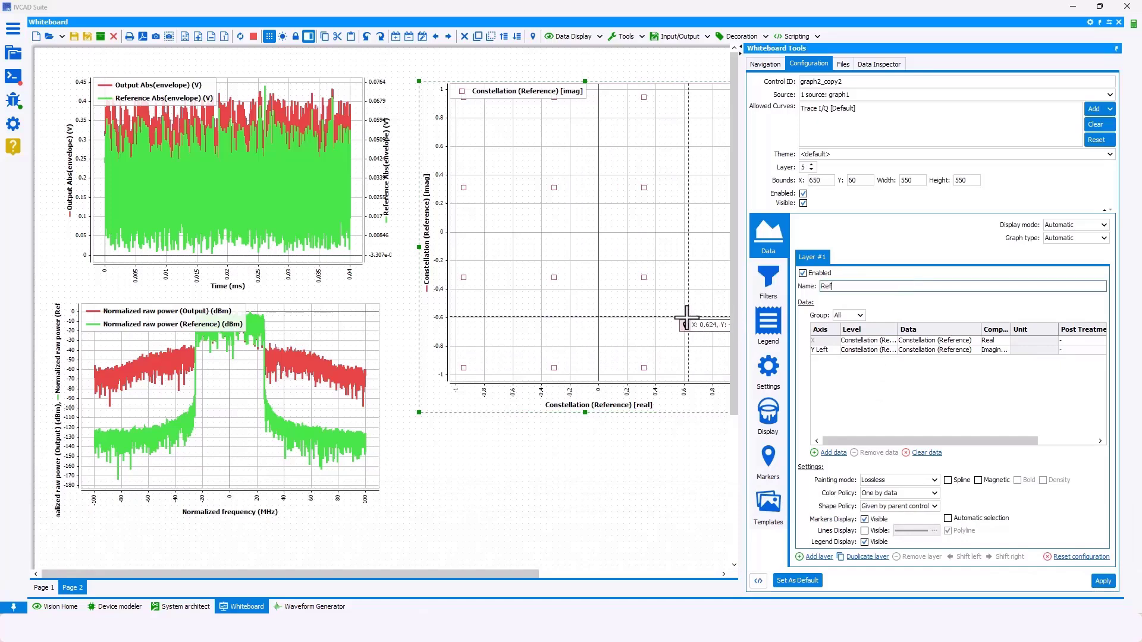
pyautogui.write('erence')
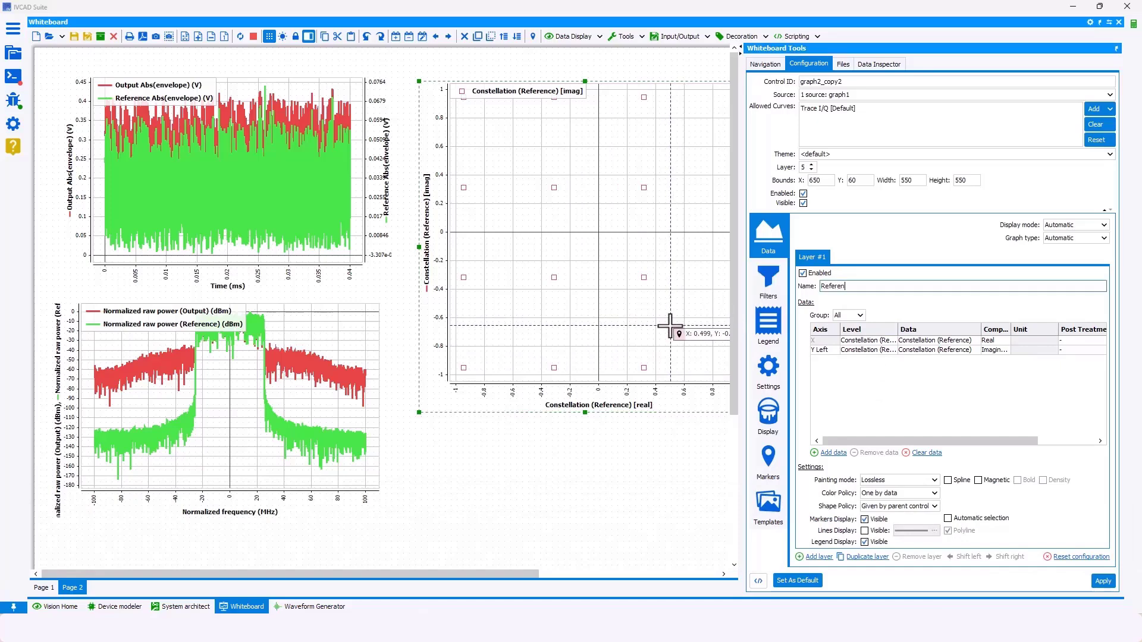
pyautogui.click(901, 492)
pyautogui.click(906, 514)
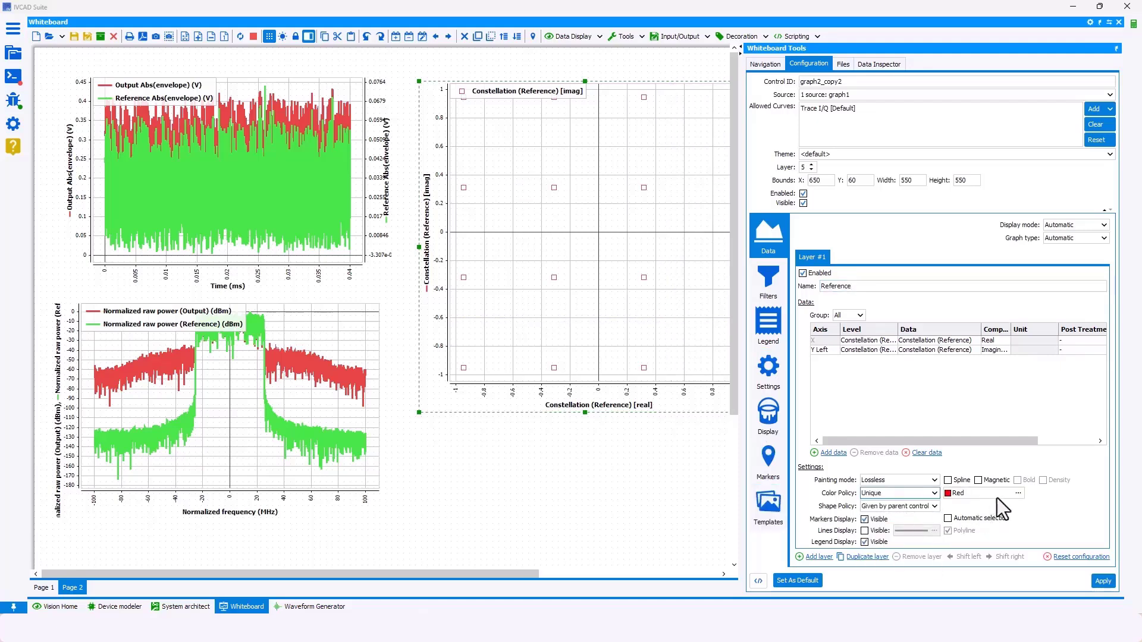
# Step: Set the Reference layer's shape policy to Unique with the Square marker and apply the change
pyautogui.click(923, 510)
pyautogui.click(911, 520)
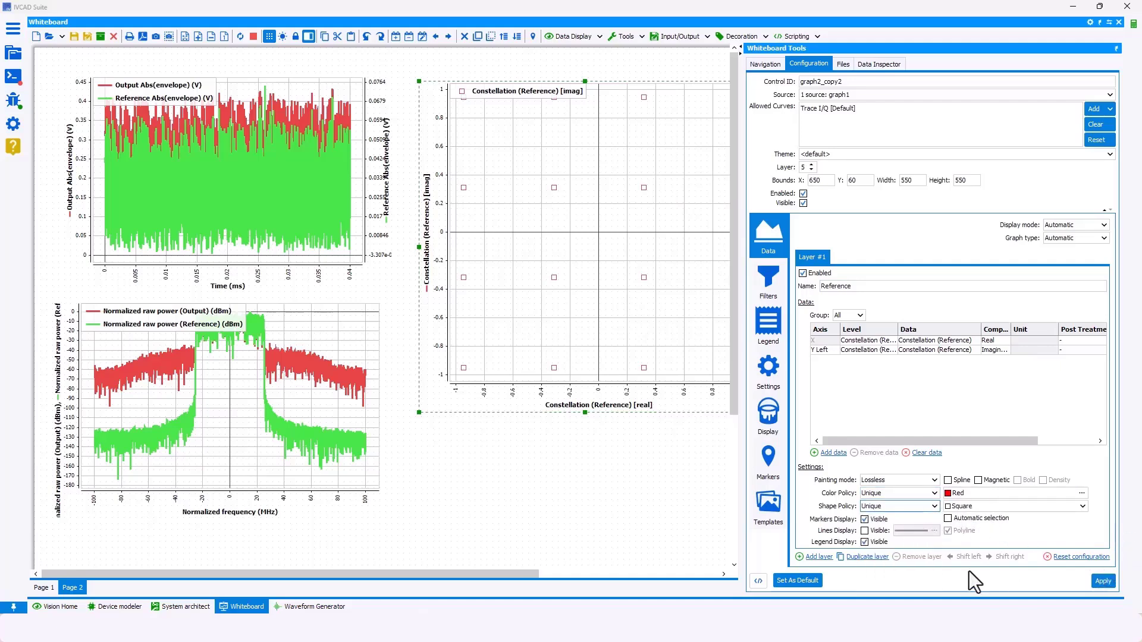
pyautogui.click(1103, 581)
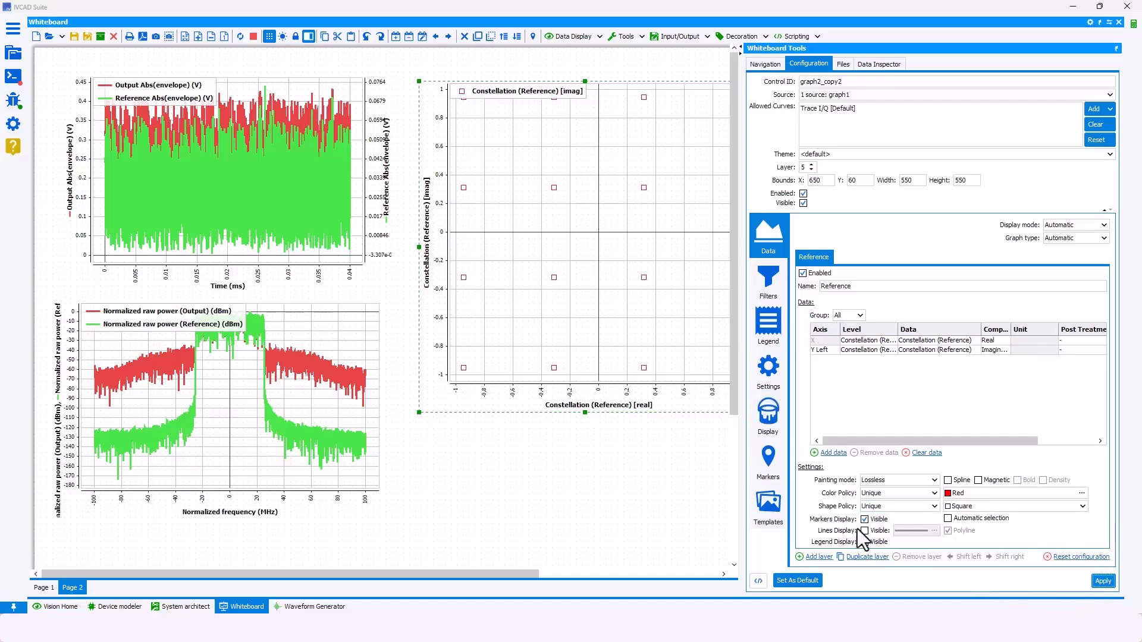
# Step: Add a second layer to the constellation graph and name it Carrier
pyautogui.click(827, 558)
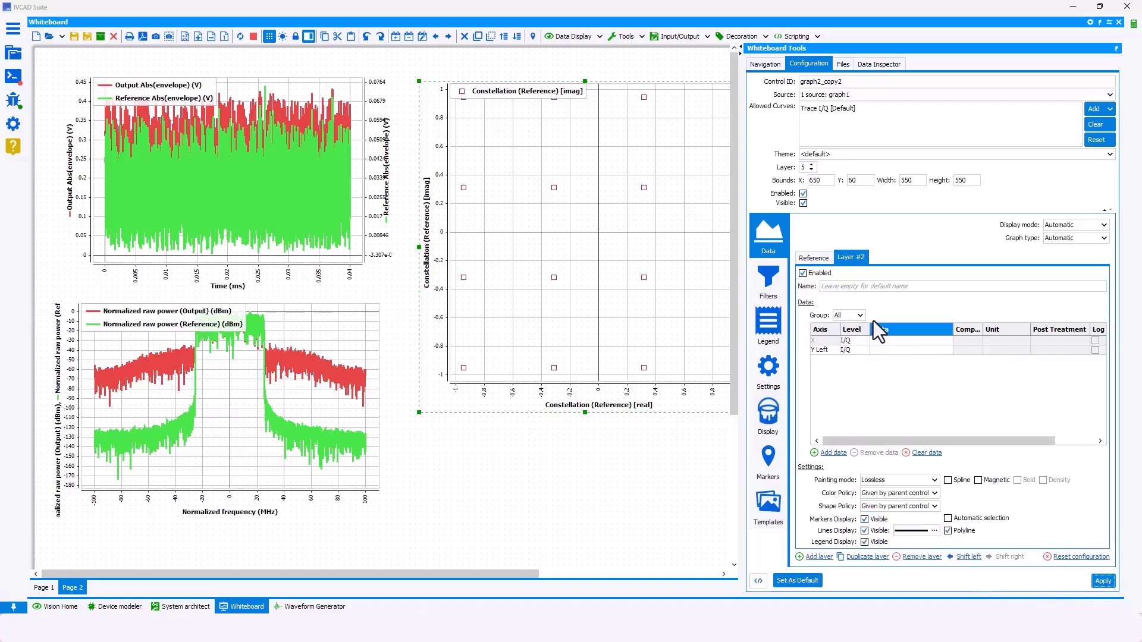
pyautogui.click(851, 285)
pyautogui.write('Carrier')
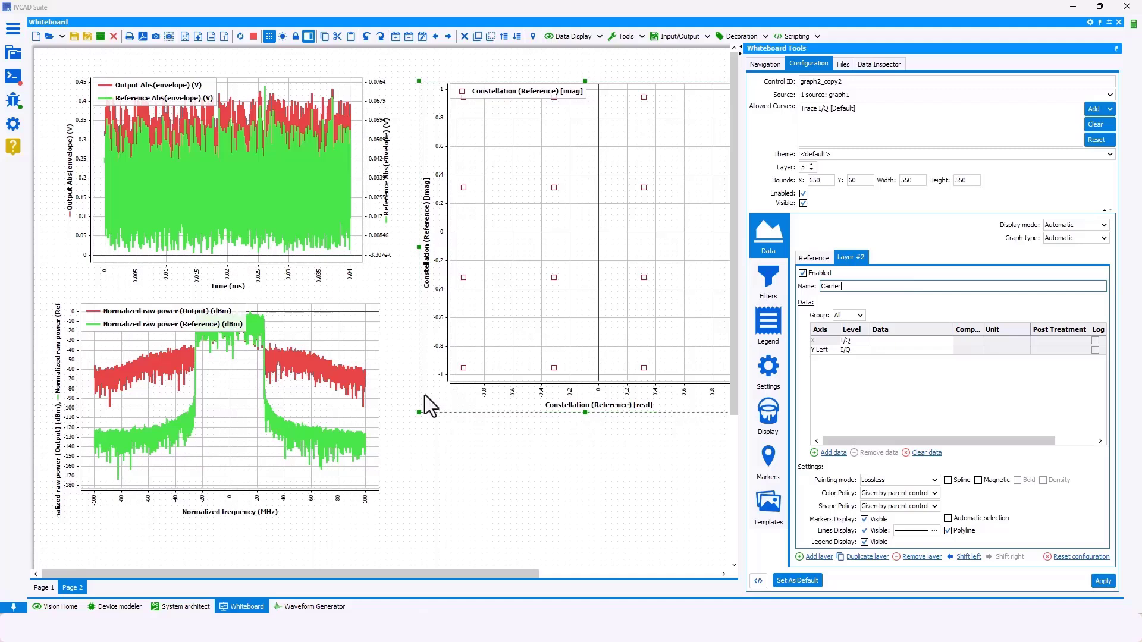
# Step: Set the level of both the X and Y Left axes in the Carrier layer to the carrier constellation
pyautogui.moveTo(869, 329); pyautogui.dragTo(908, 328)
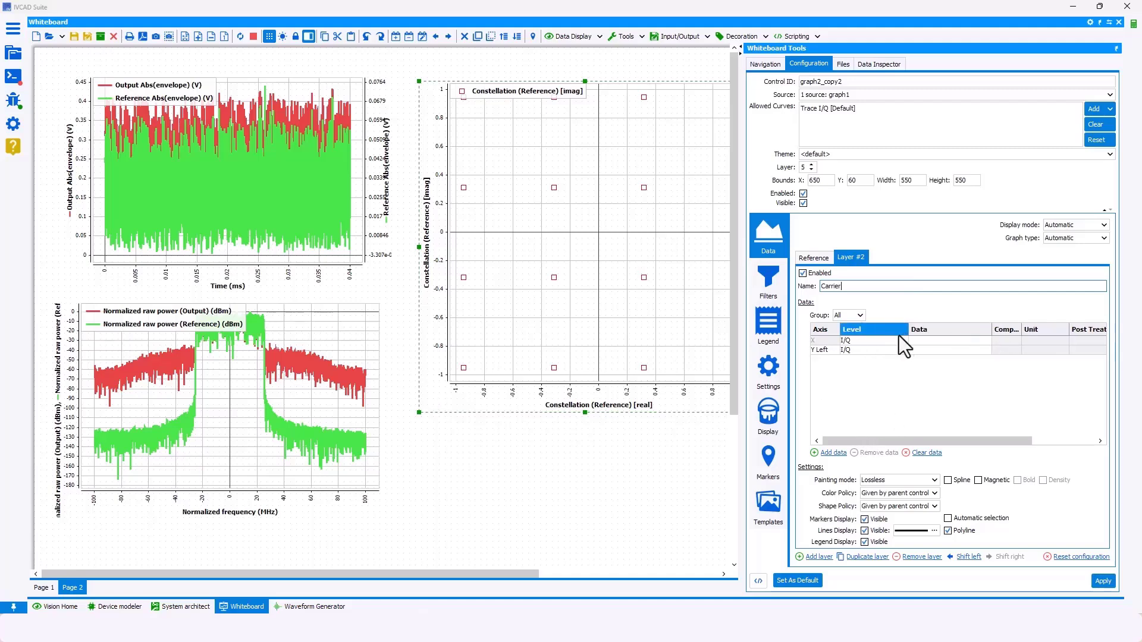
pyautogui.click(885, 339)
pyautogui.click(885, 339)
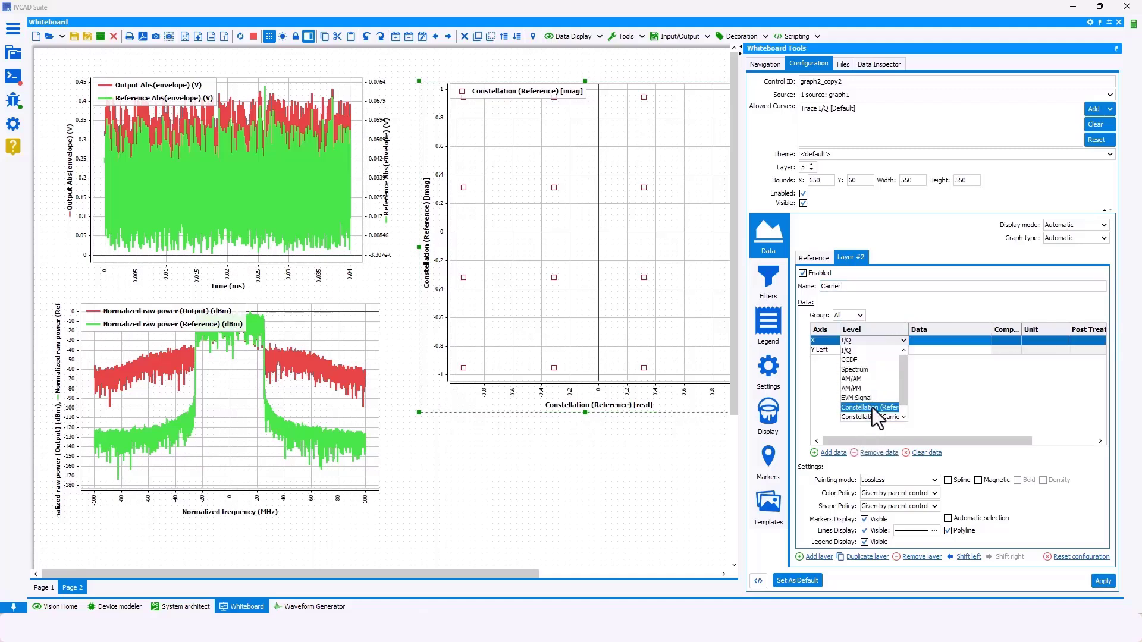
pyautogui.click(875, 417)
pyautogui.click(871, 350)
pyautogui.click(870, 350)
pyautogui.click(879, 417)
# Step: Assign Constellation (Demodulated) to both axes of the Carrier layer, with Real on X and Imaginary on Y Left
pyautogui.doubleClick(951, 342)
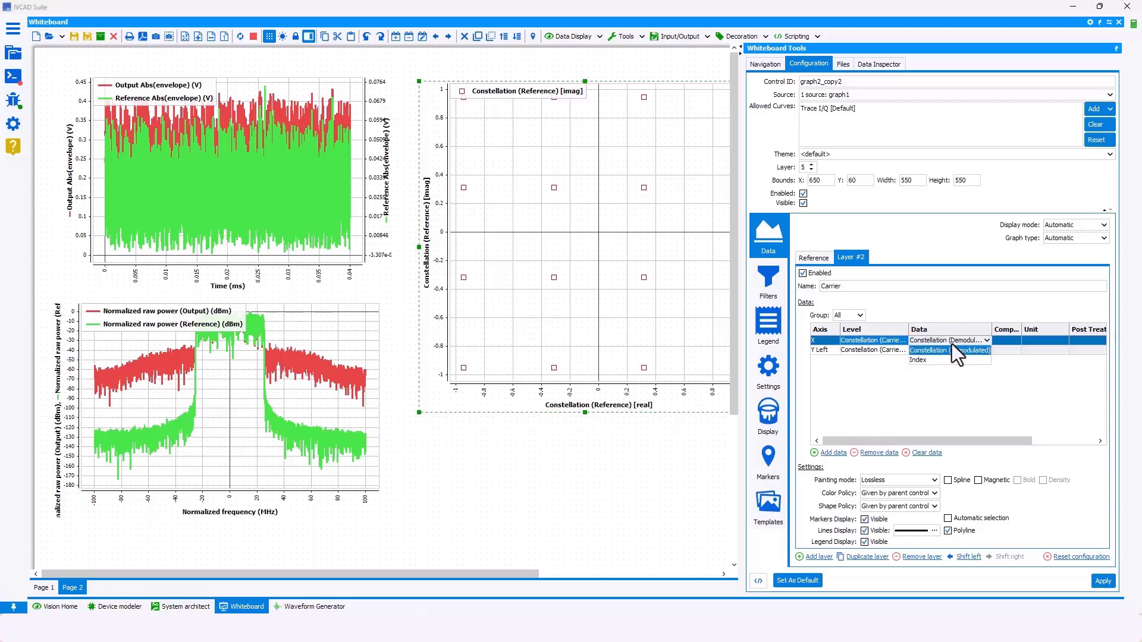
pyautogui.click(945, 351)
pyautogui.doubleClick(947, 351)
pyautogui.click(948, 360)
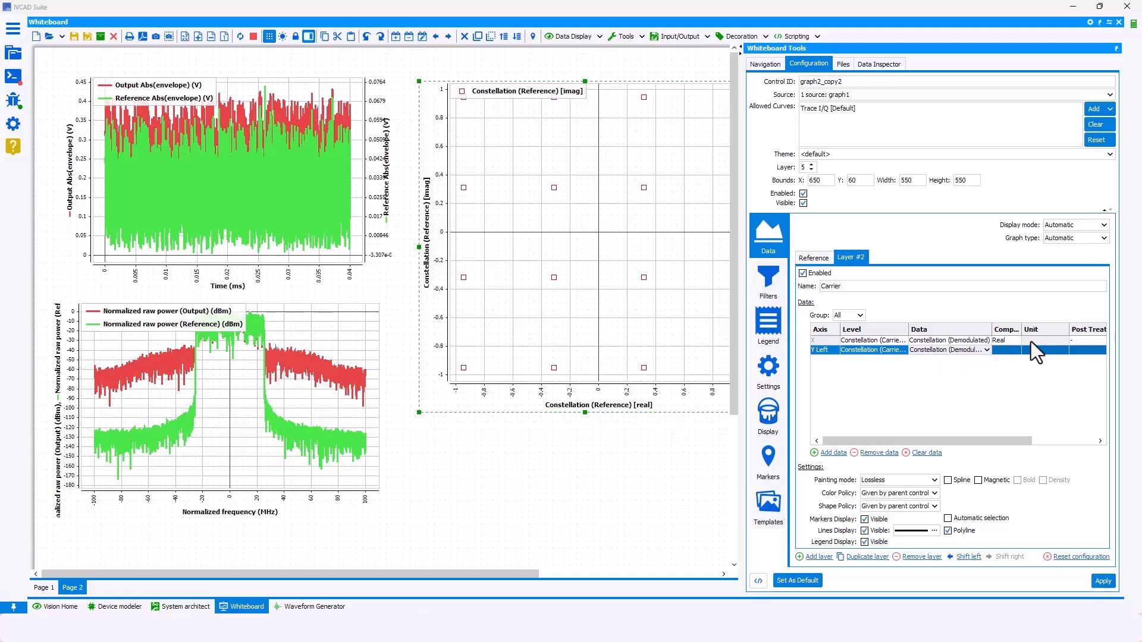
pyautogui.doubleClick(1005, 350)
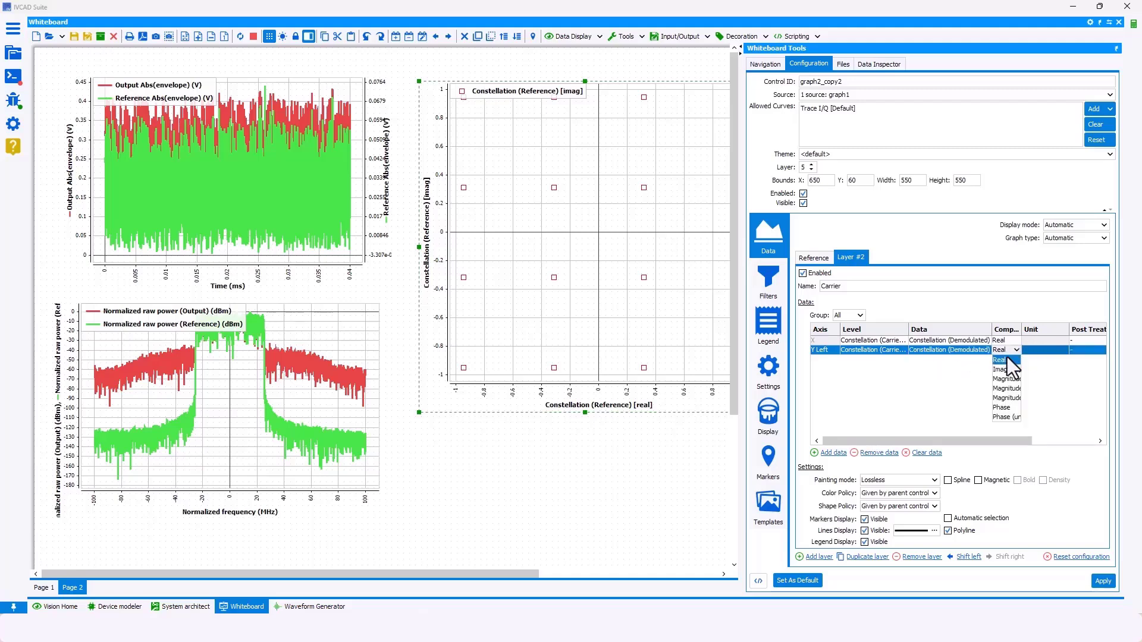
pyautogui.click(1007, 370)
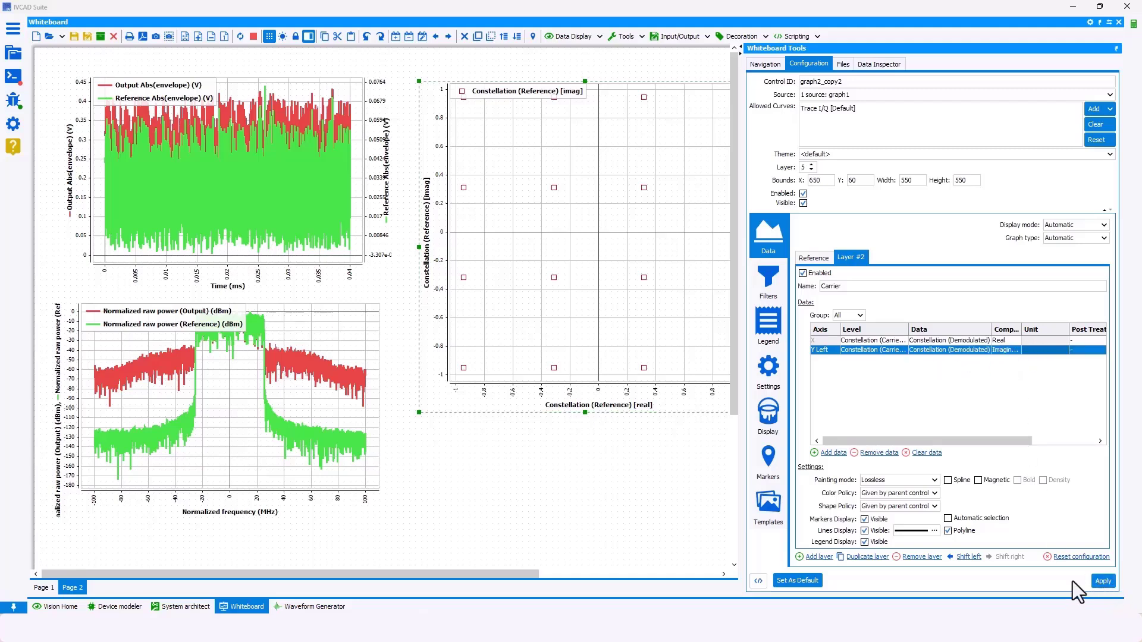
# Step: Hide the Carrier layer's lines and set its color policy to Unique with Lime
pyautogui.click(863, 530)
pyautogui.click(887, 498)
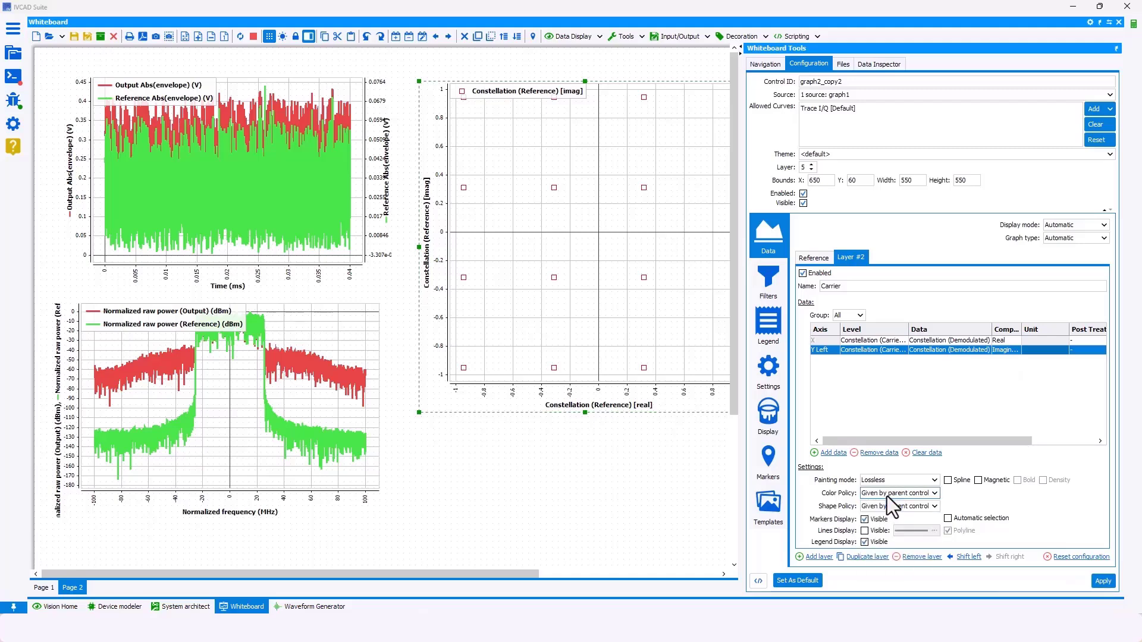
pyautogui.click(928, 511)
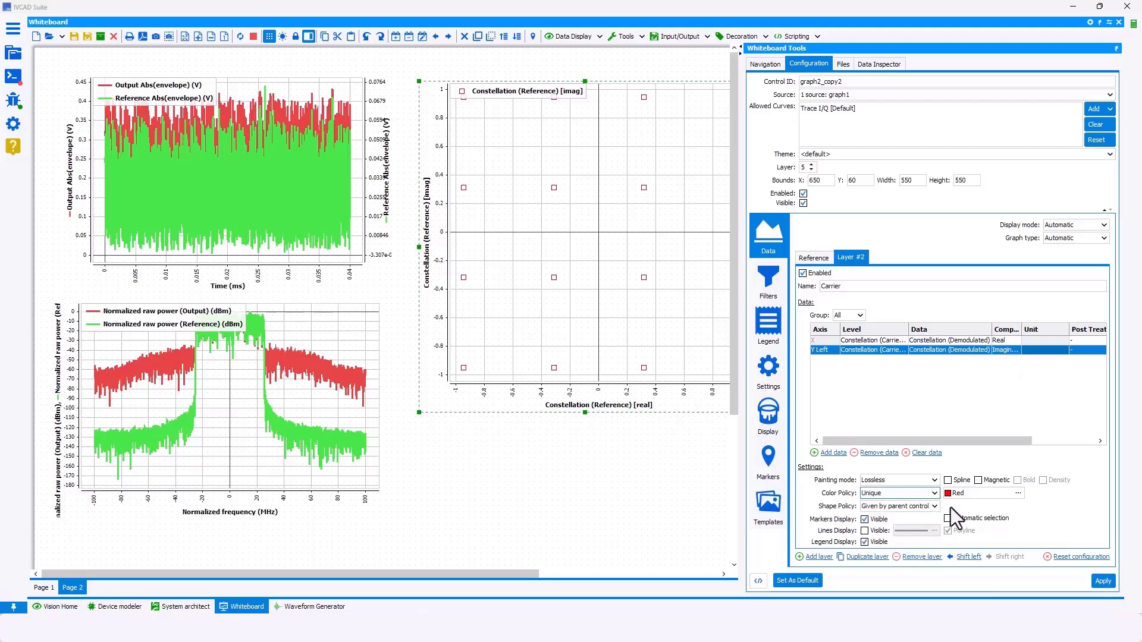
pyautogui.click(1018, 493)
pyautogui.click(983, 564)
pyautogui.click(1081, 586)
# Step: Set the Carrier layer's shape policy to Unique with the Cross plus marker, and apply the layer settings
pyautogui.click(915, 508)
pyautogui.click(897, 525)
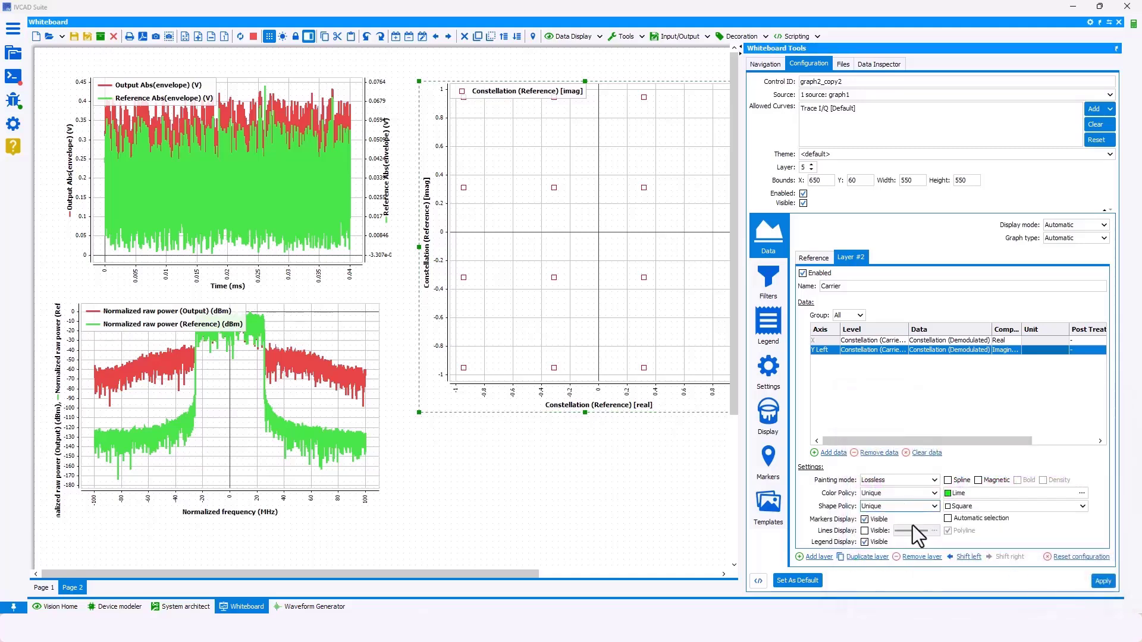
pyautogui.click(988, 506)
pyautogui.scroll(5, 976, 544)
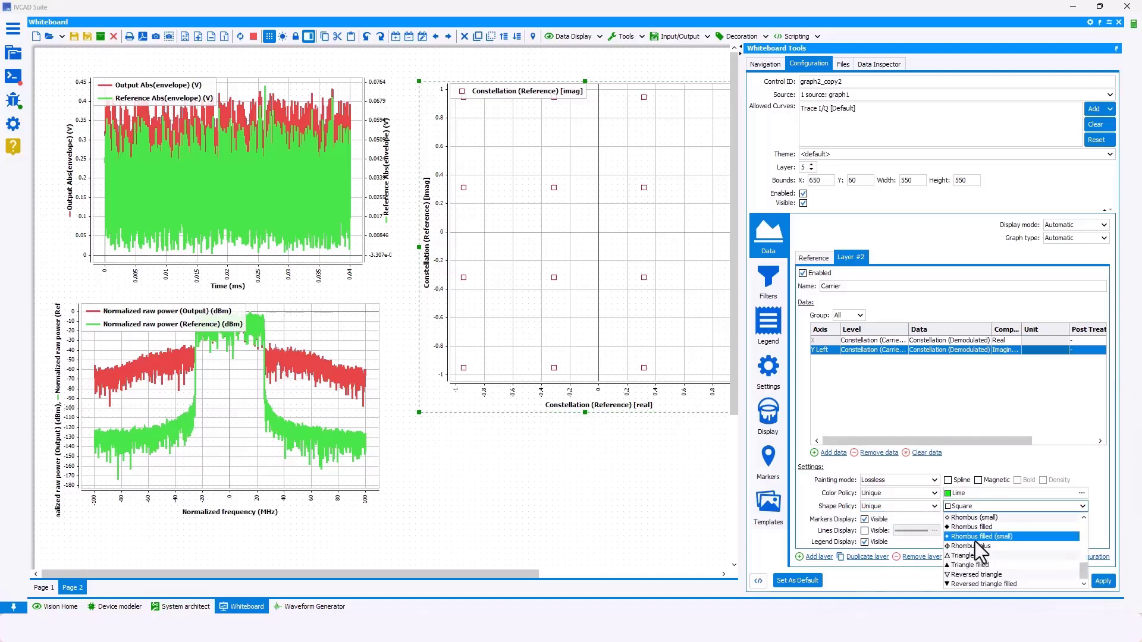
pyautogui.click(961, 546)
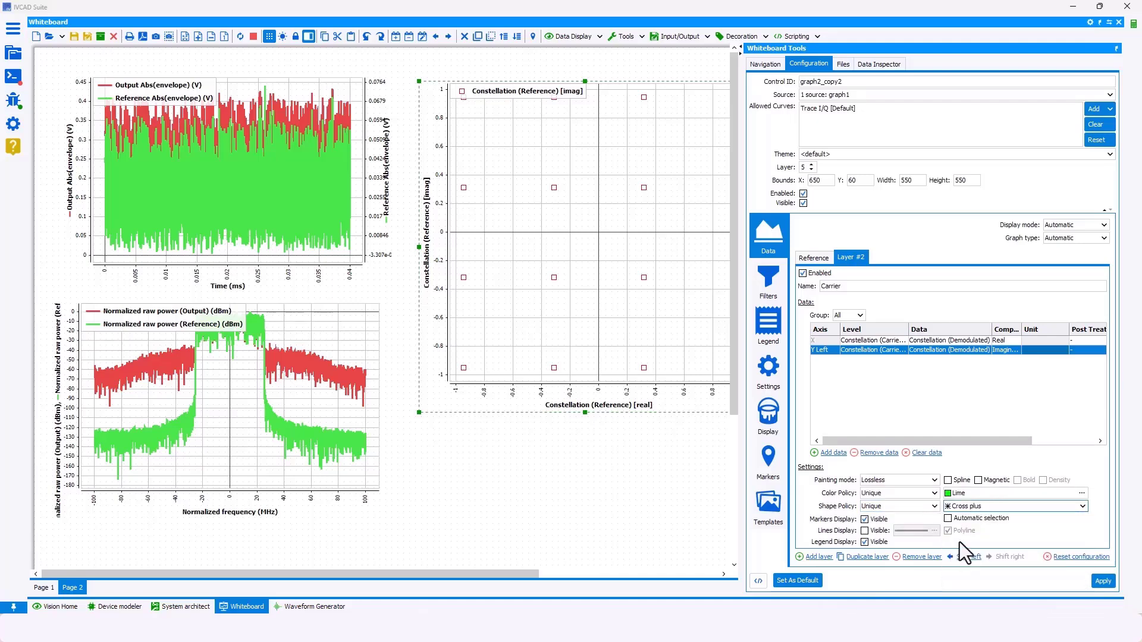
pyautogui.click(1104, 582)
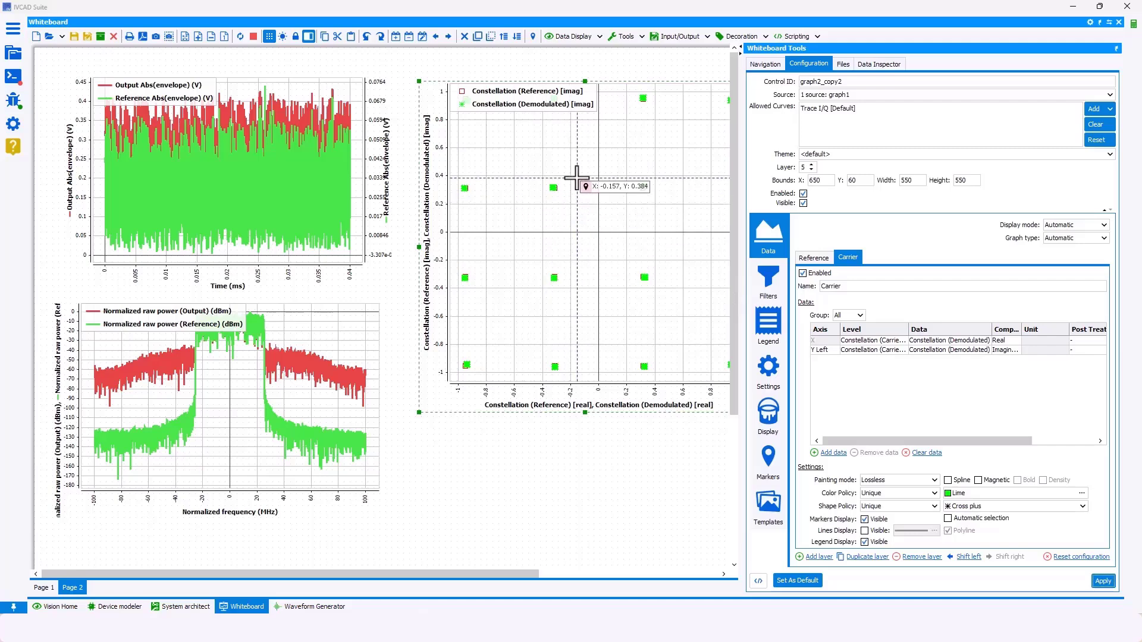
# Step: Examine one constellation point up close, comparing the demodulated symbols with the reference symbol to illustrate EVM
pyautogui.moveTo(540, 179); pyautogui.dragTo(622, 231)
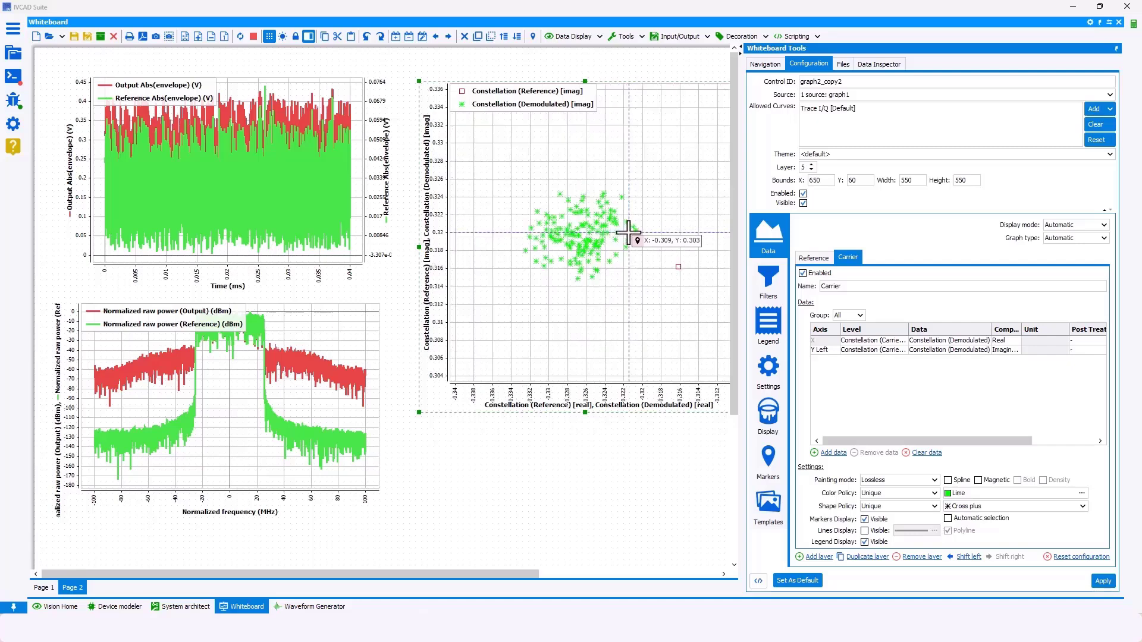
pyautogui.scroll(-2, 682, 294)
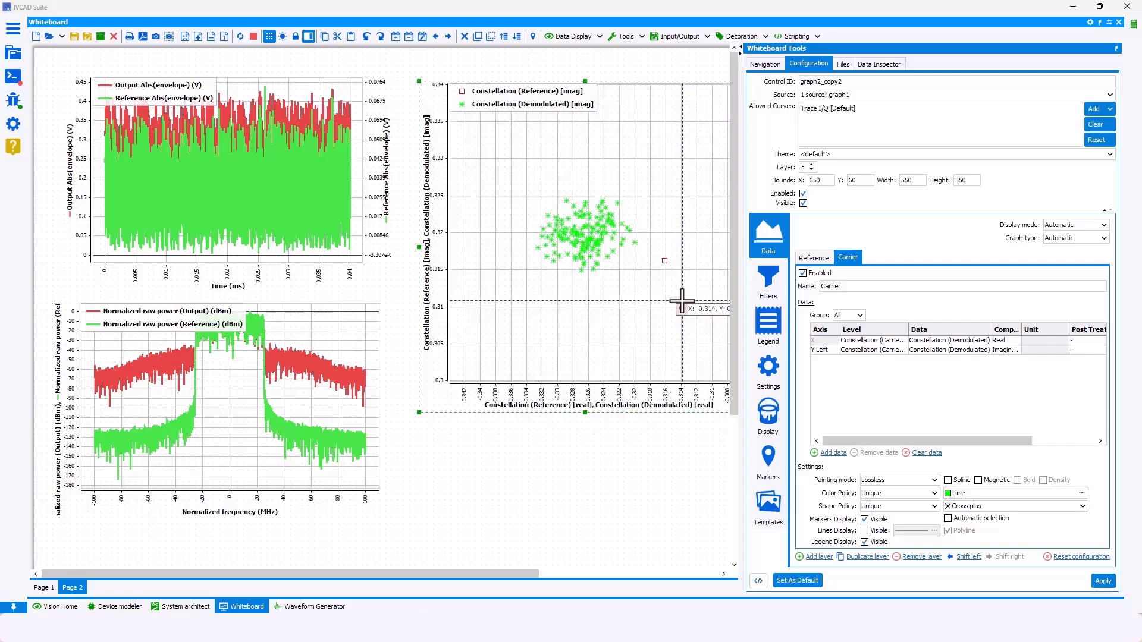
pyautogui.moveTo(682, 300); pyautogui.dragTo(624, 287)
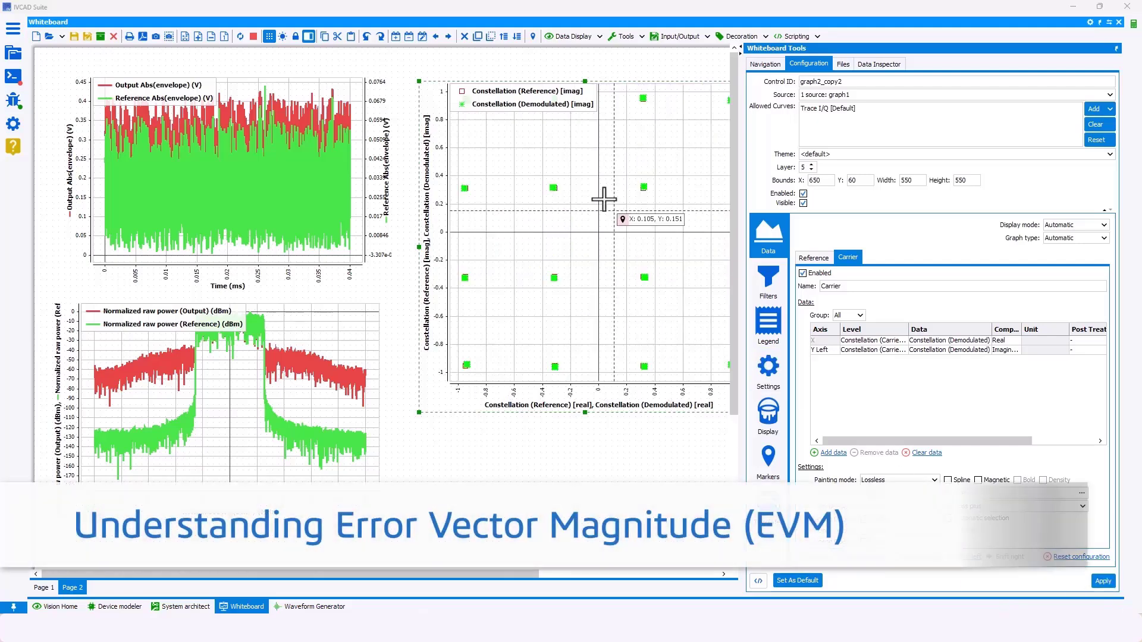
pyautogui.moveTo(530, 178); pyautogui.dragTo(586, 217)
pyautogui.moveTo(548, 171); pyautogui.dragTo(577, 209)
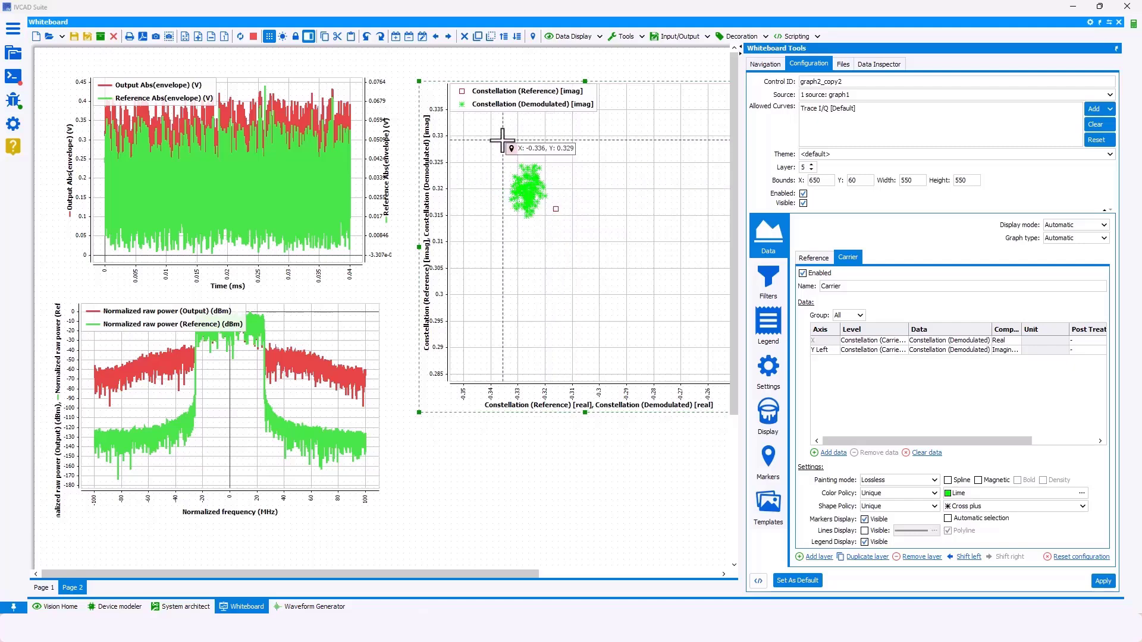
pyautogui.moveTo(492, 143); pyautogui.dragTo(594, 257)
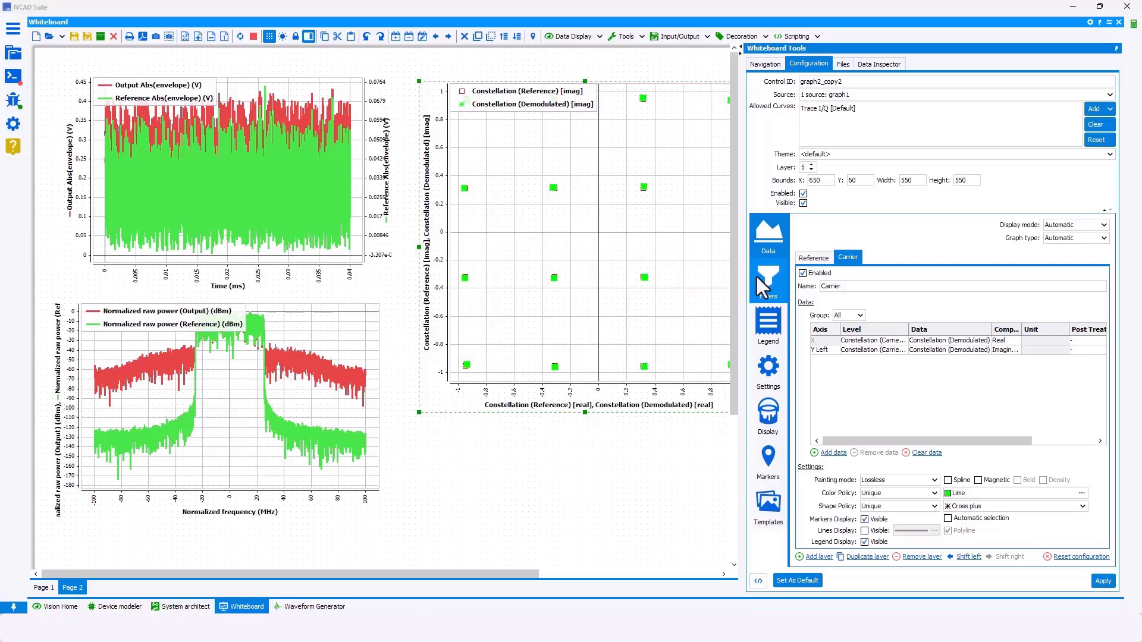
# Step: Duplicate the normalized power spectrum graph and place the copy directly below the original at X 30, Y 810
pyautogui.moveTo(740, 280); pyautogui.dragTo(815, 303)
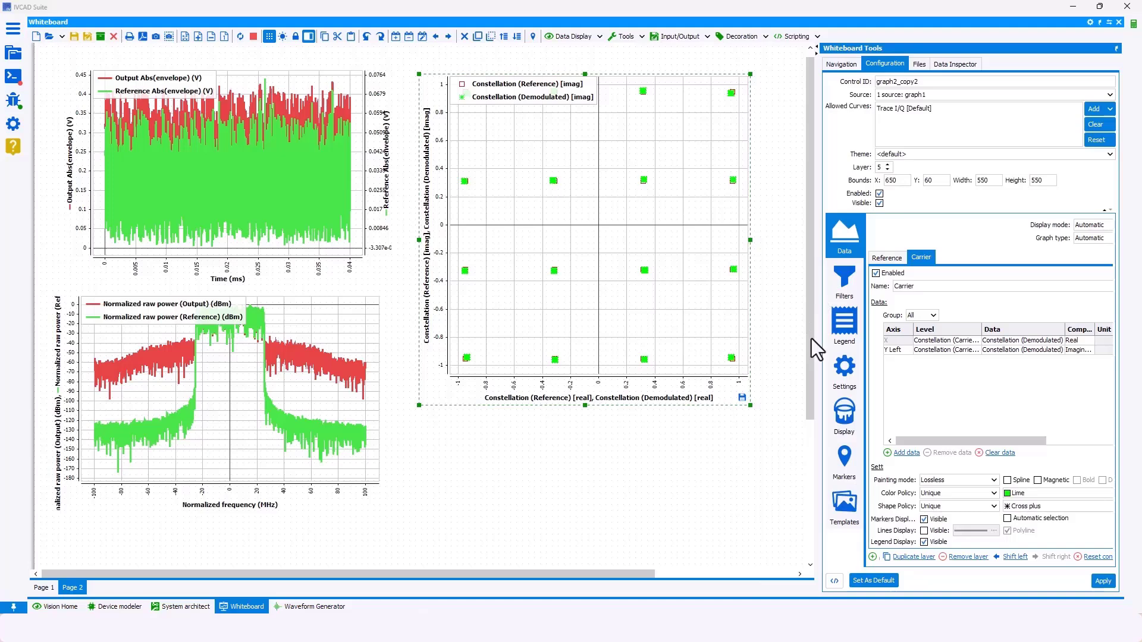
pyautogui.scroll(-3, 800, 416)
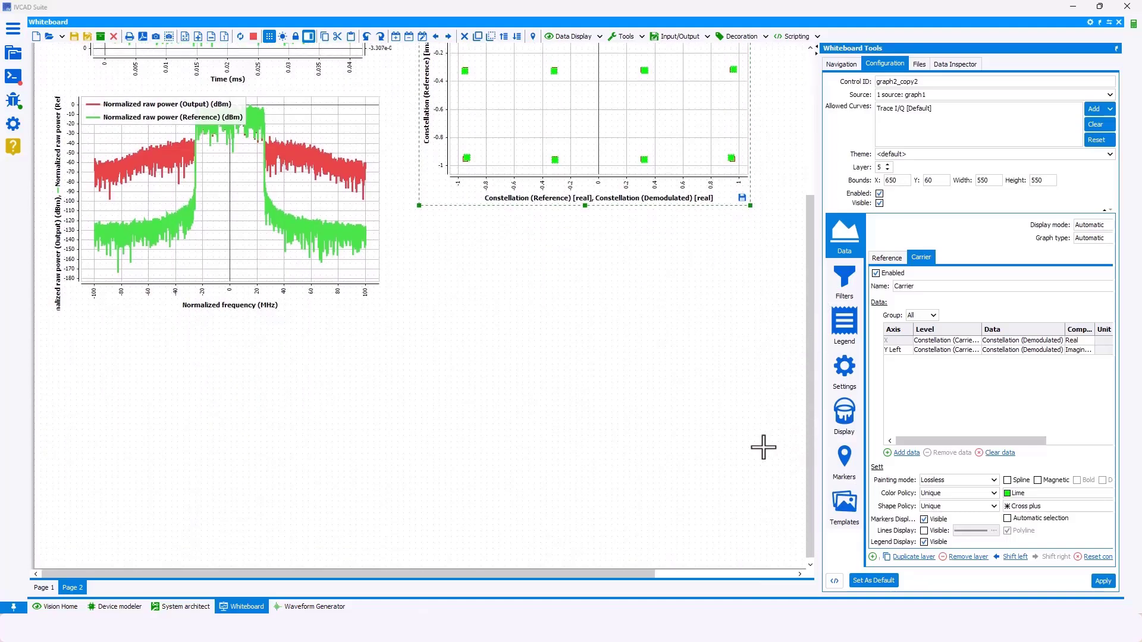
pyautogui.moveTo(816, 294); pyautogui.dragTo(751, 307)
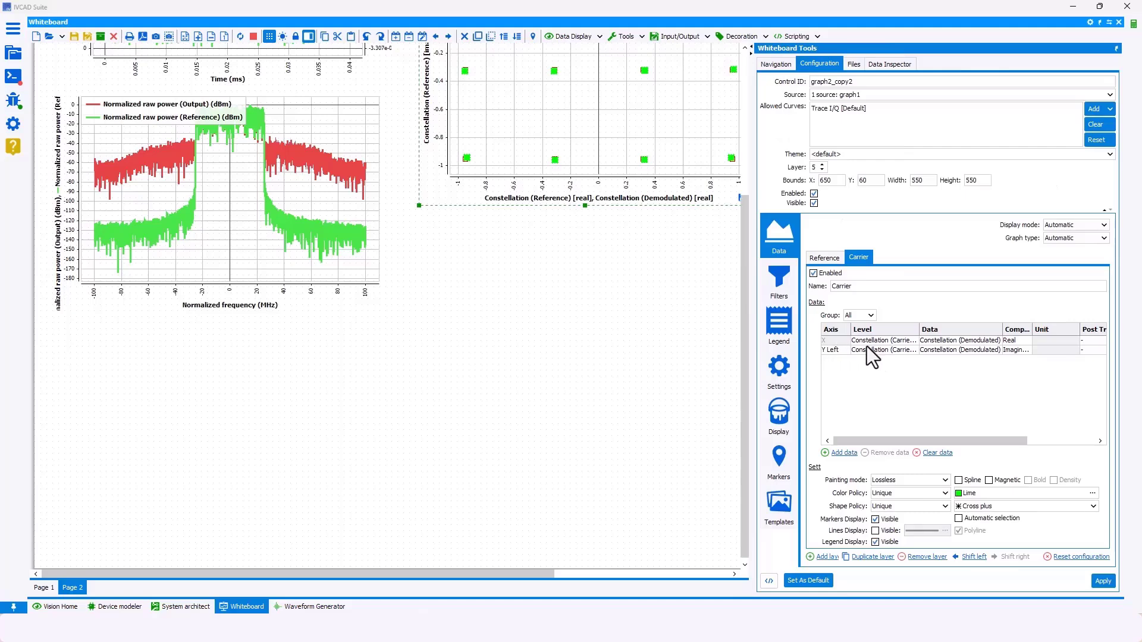
pyautogui.click(225, 170)
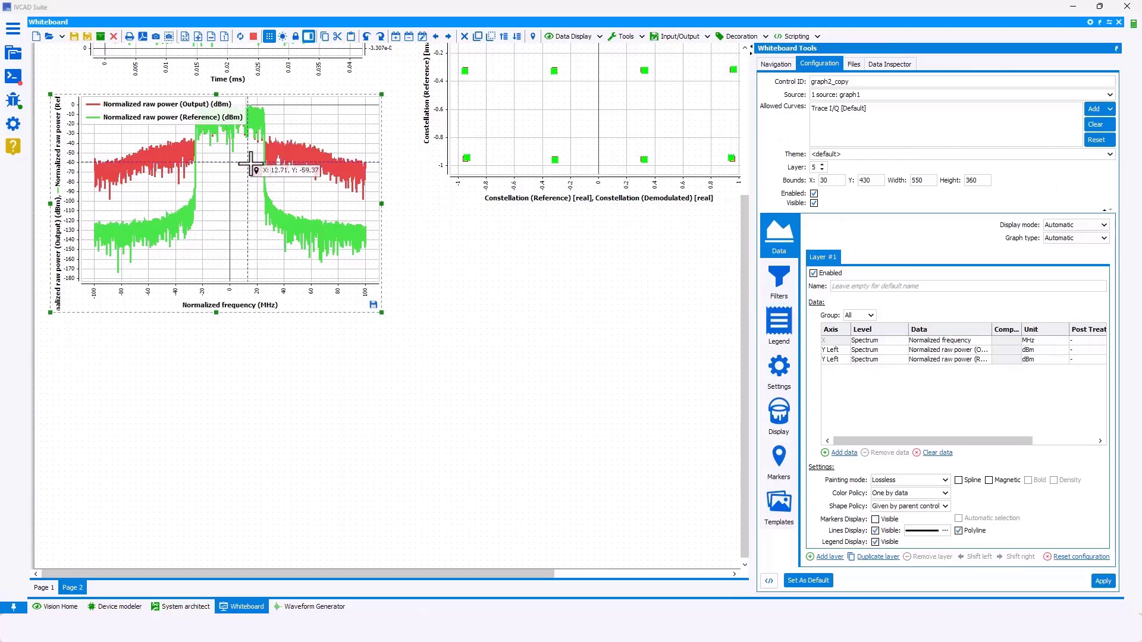
pyautogui.hotkey('ctrl', 'v')
pyautogui.moveTo(298, 322); pyautogui.dragTo(296, 544)
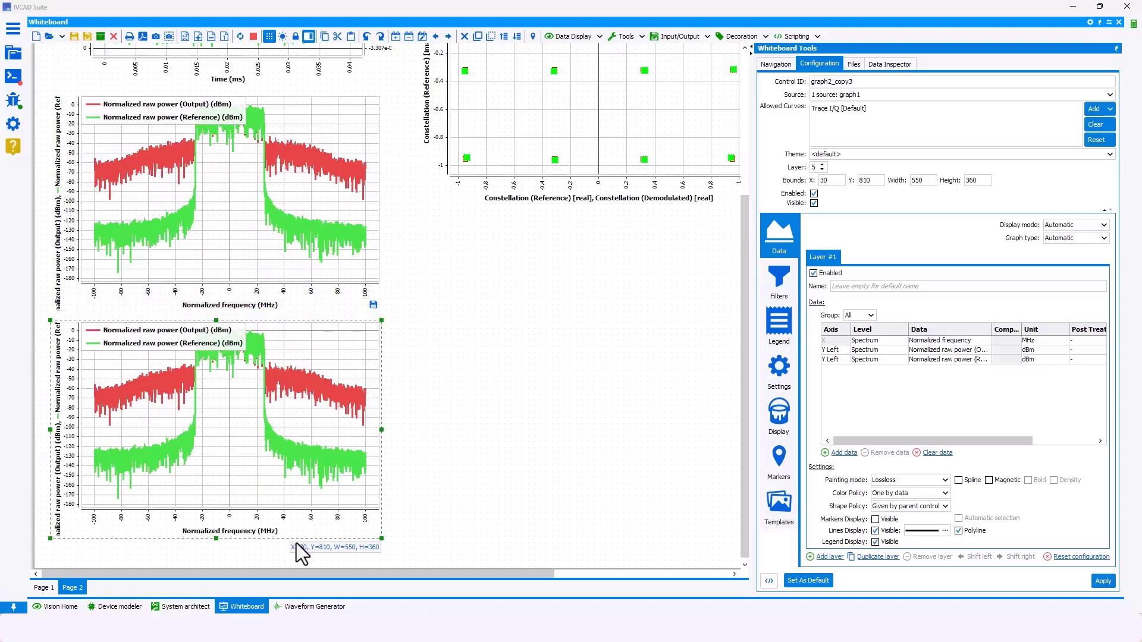
# Step: Remove the Normalized raw power (Reference) data from the lowest spectrum graph copy
pyautogui.click(874, 340)
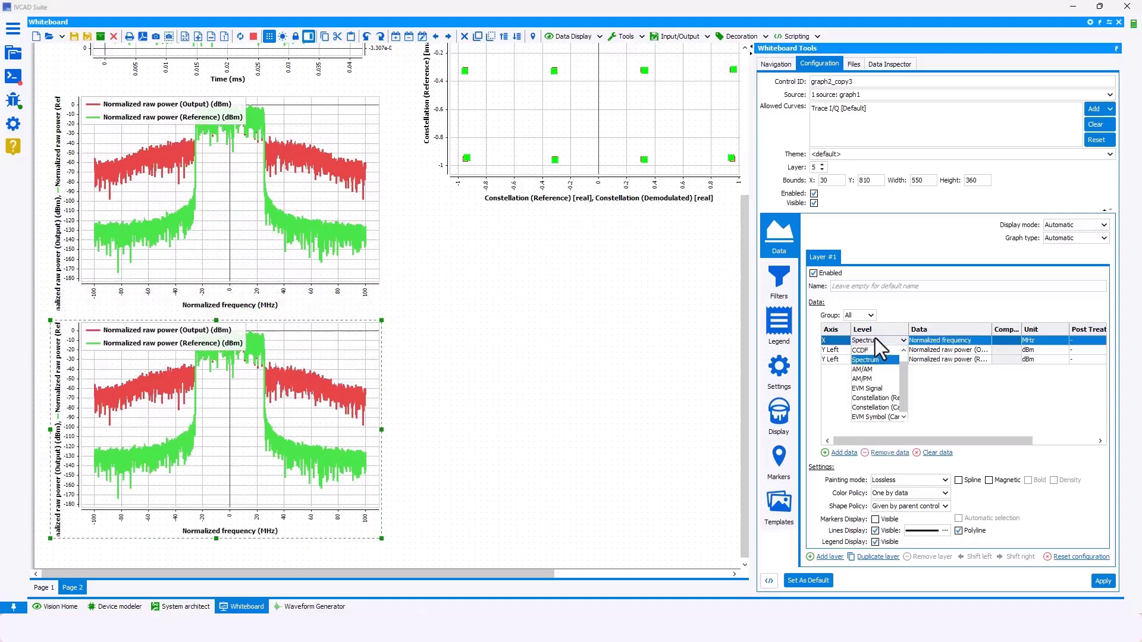
pyautogui.click(875, 340)
pyautogui.click(876, 339)
pyautogui.click(867, 358)
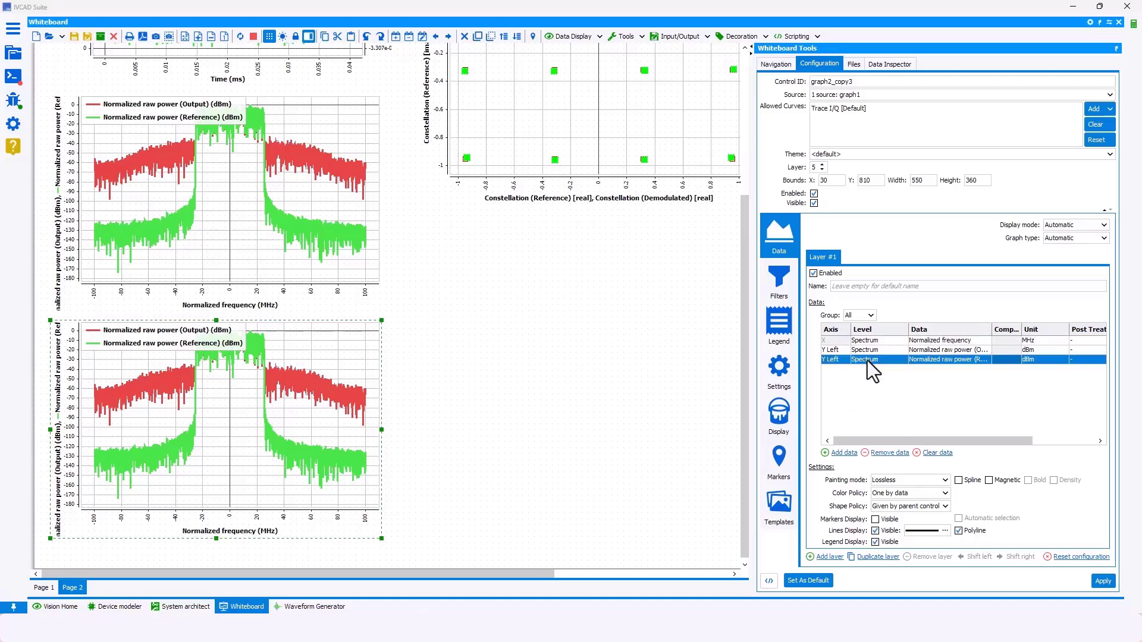
pyautogui.click(886, 454)
# Step: Set the level of both the X and Y Left data rows to AM/AM
pyautogui.doubleClick(869, 339)
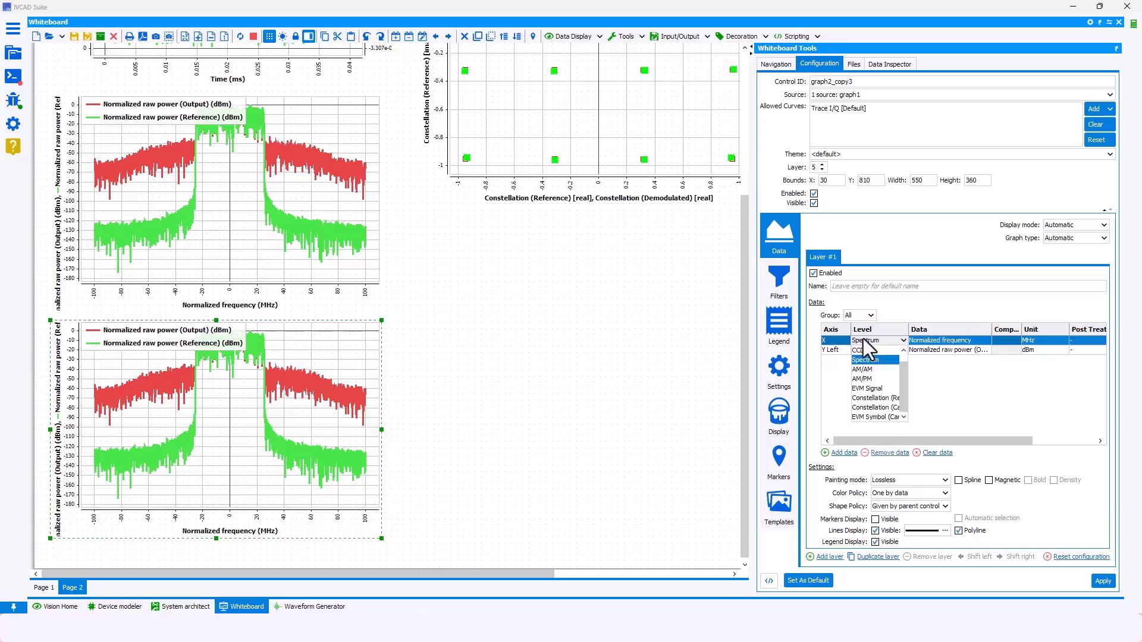
pyautogui.click(880, 369)
pyautogui.click(873, 349)
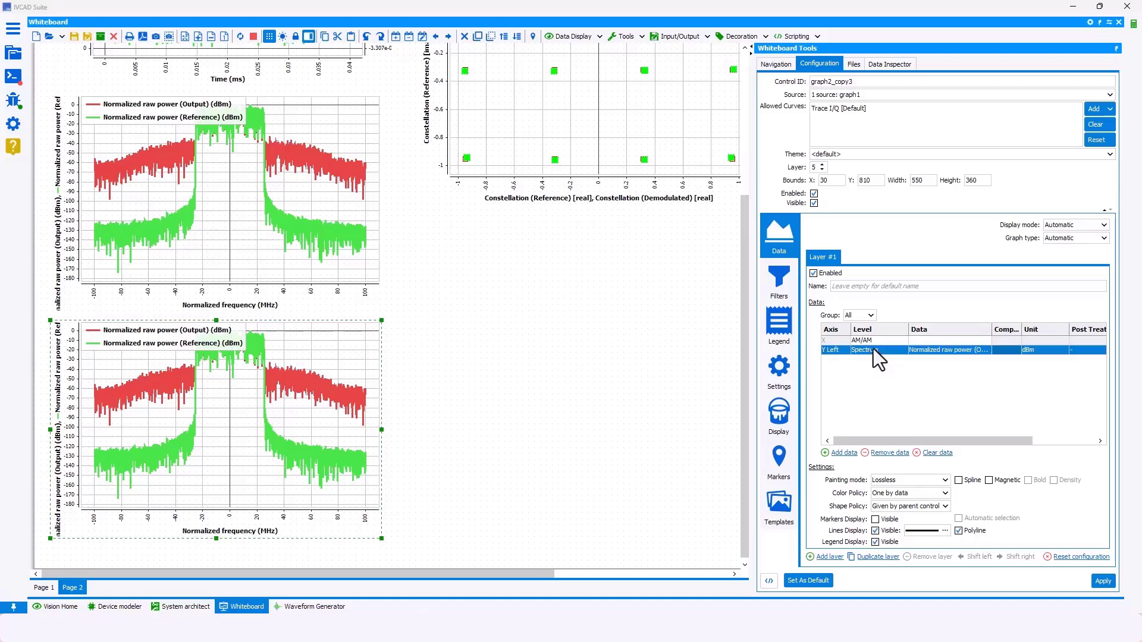
pyautogui.click(873, 349)
pyautogui.click(866, 379)
# Step: Assign Pin available to the X axis and AM to AM to the Y Left axis, and apply the configuration
pyautogui.doubleClick(935, 340)
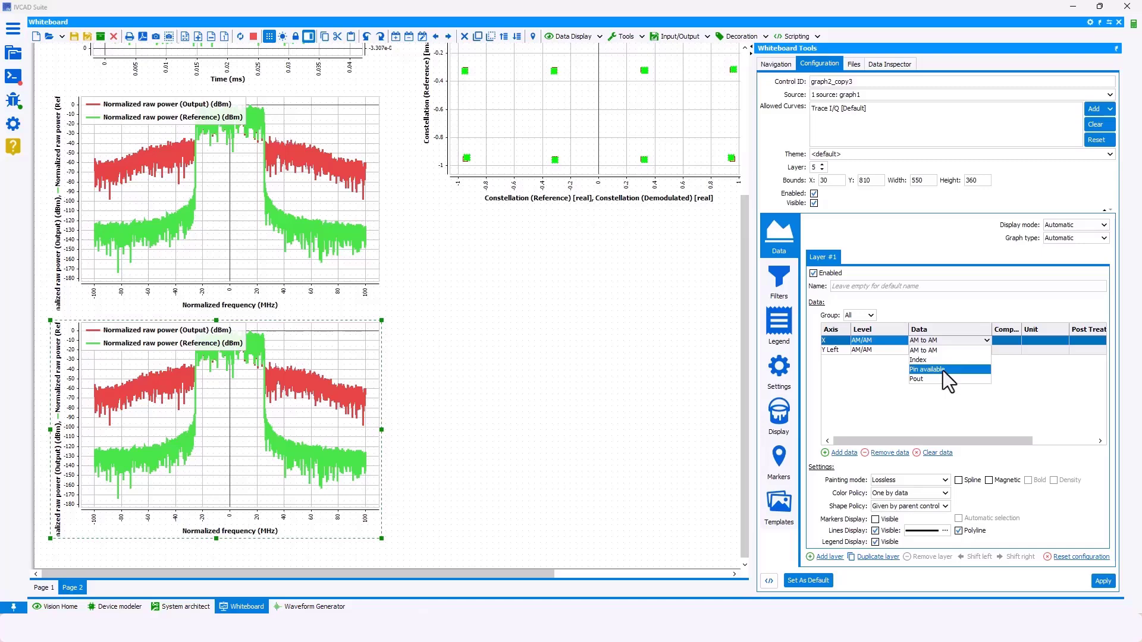
pyautogui.click(943, 370)
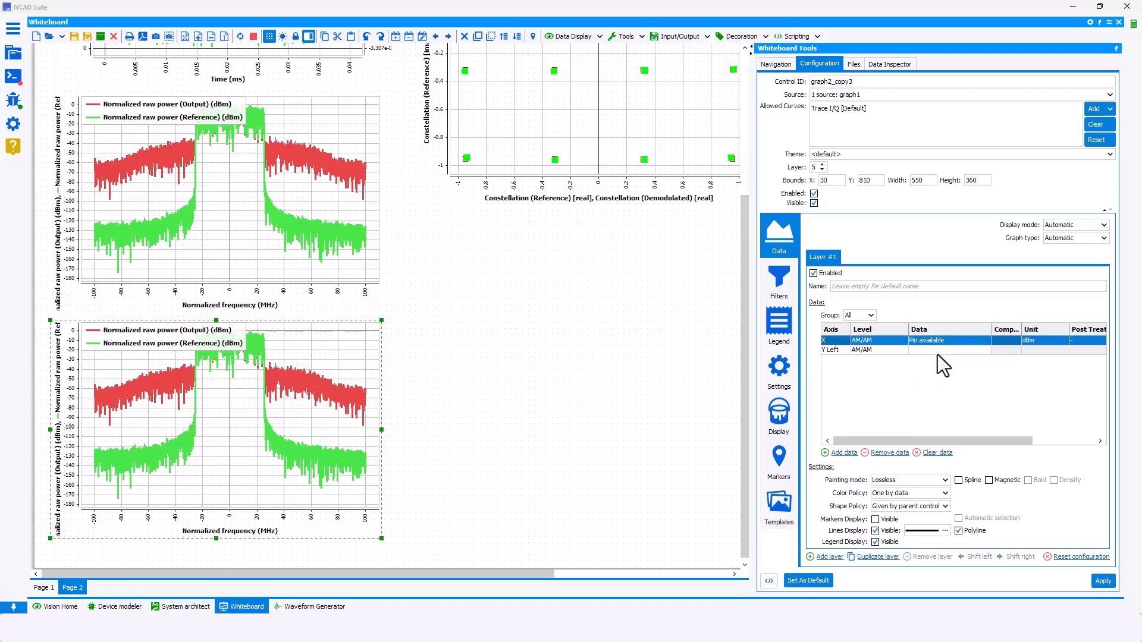
pyautogui.click(936, 351)
pyautogui.click(936, 351)
pyautogui.click(942, 361)
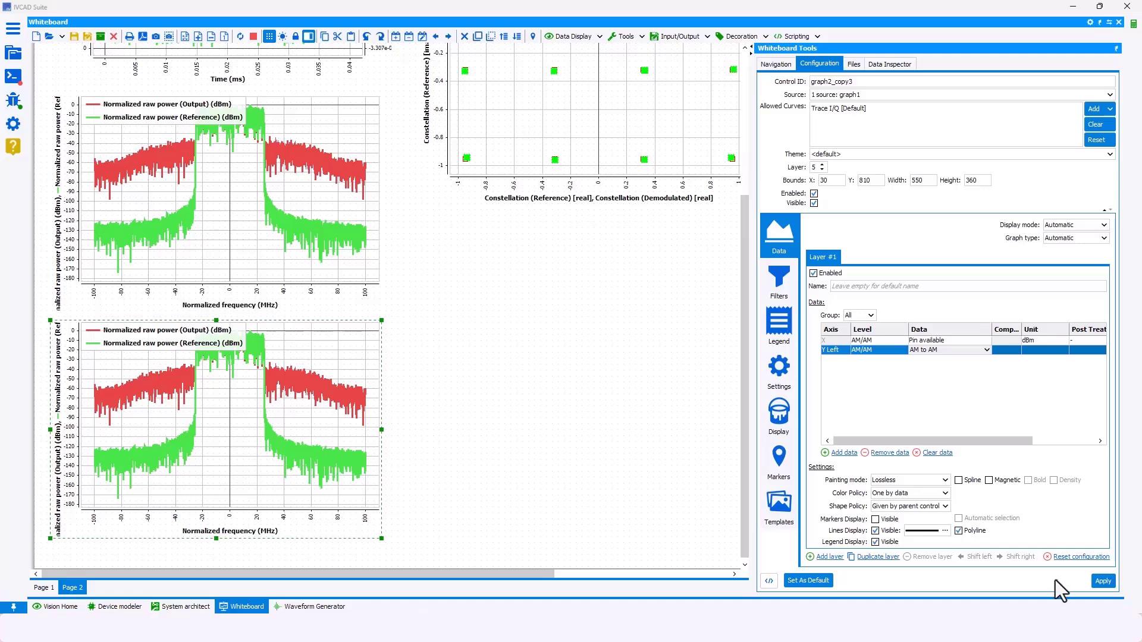
pyautogui.click(1102, 581)
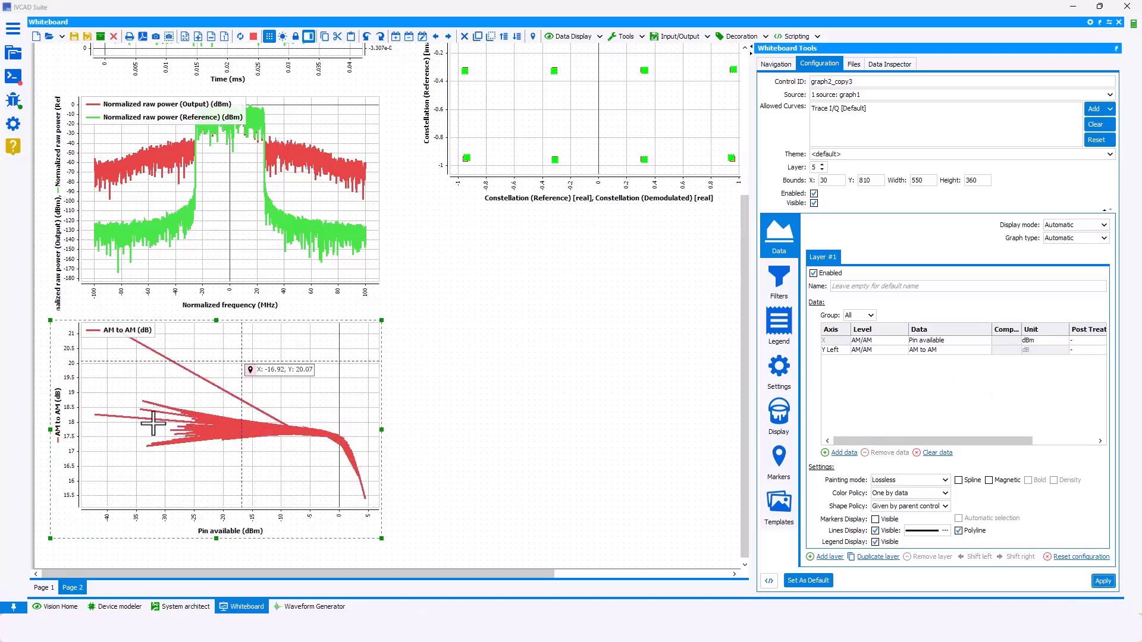
# Step: Set the AM to AM graph's painting mode to Dots with Bold and Density enabled, and apply the settings
pyautogui.click(917, 480)
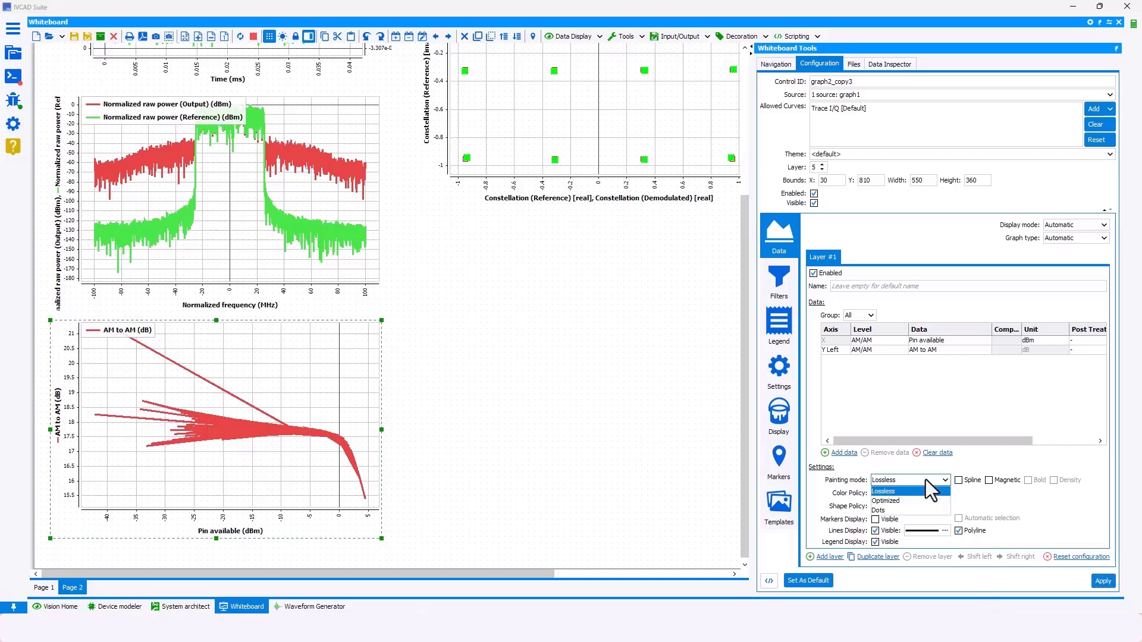
pyautogui.click(905, 500)
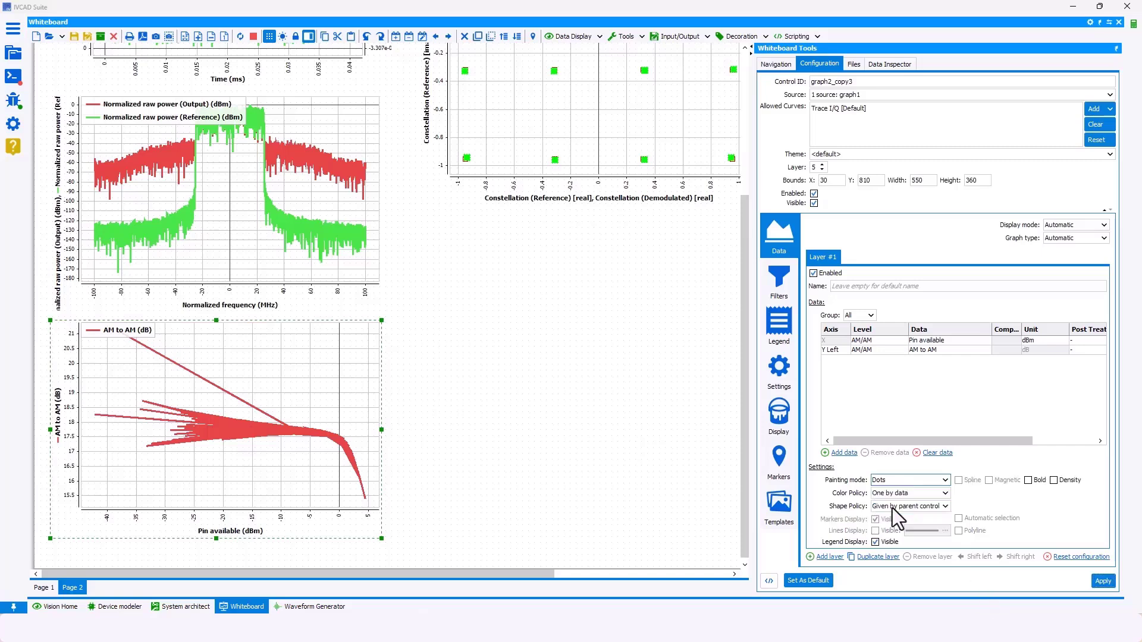
pyautogui.click(1029, 481)
pyautogui.click(1103, 581)
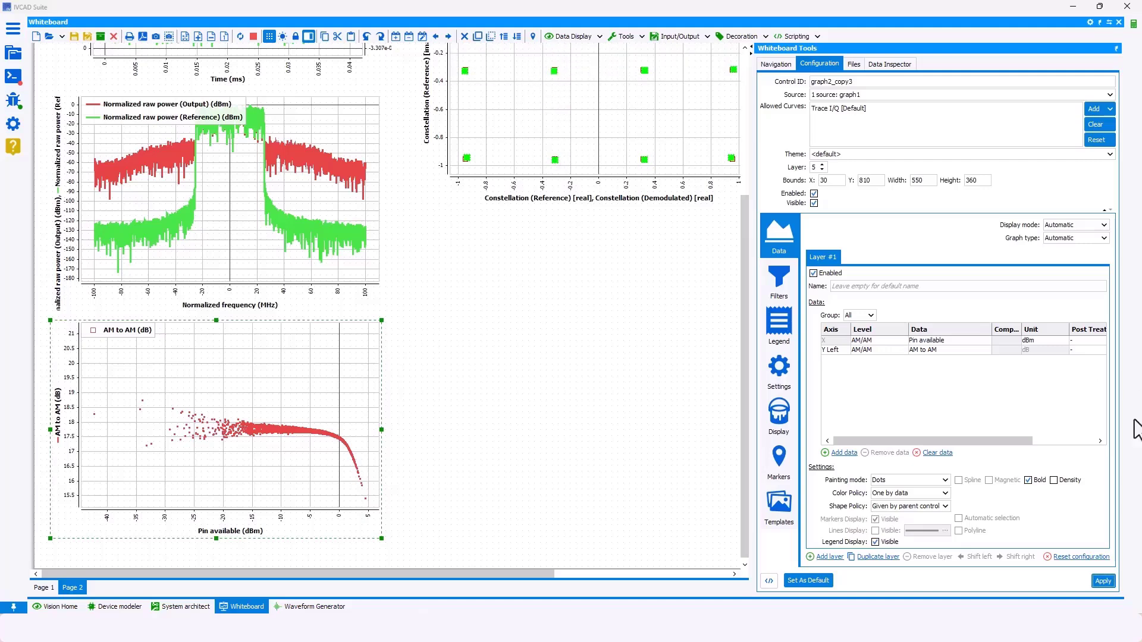
pyautogui.click(1056, 479)
pyautogui.click(1103, 582)
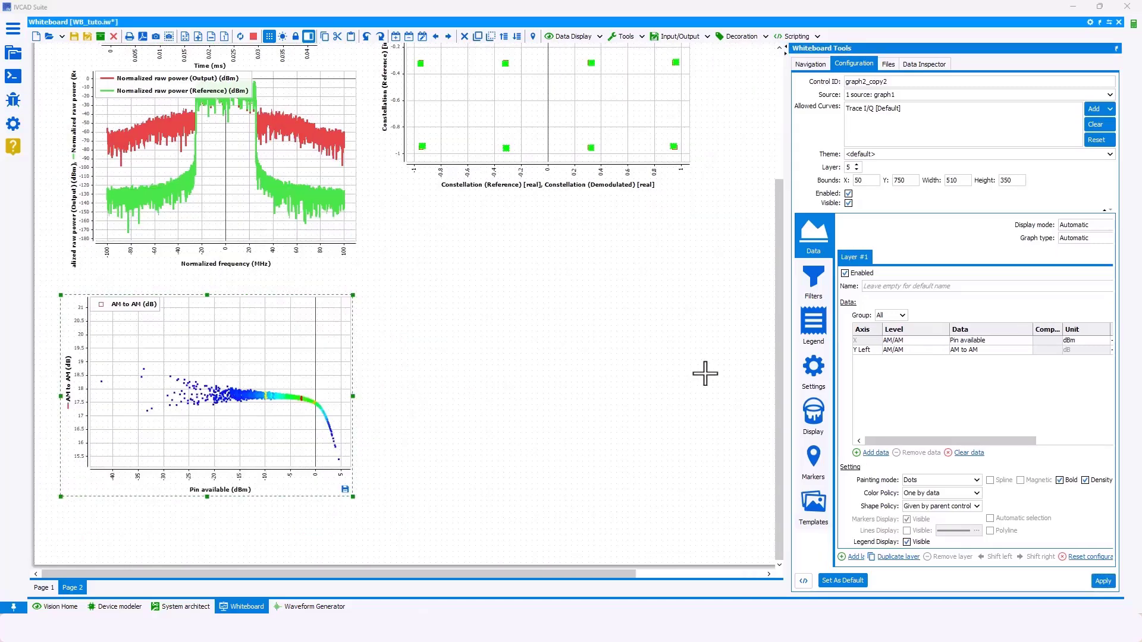
# Step: Examine the graphs on Page 2, looking closely at the point density and compression region of the AM to AM plot
pyautogui.moveTo(776, 322); pyautogui.dragTo(786, 193)
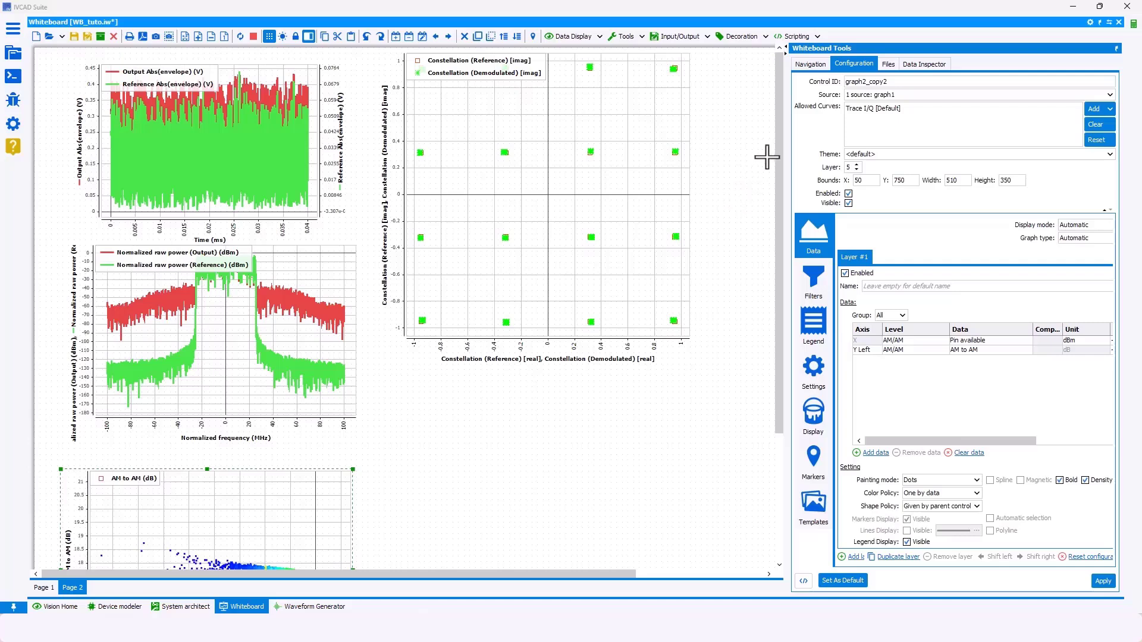
pyautogui.moveTo(776, 145); pyautogui.dragTo(770, 252)
pyautogui.moveTo(255, 404); pyautogui.dragTo(275, 455)
pyautogui.moveTo(215, 343); pyautogui.dragTo(245, 406)
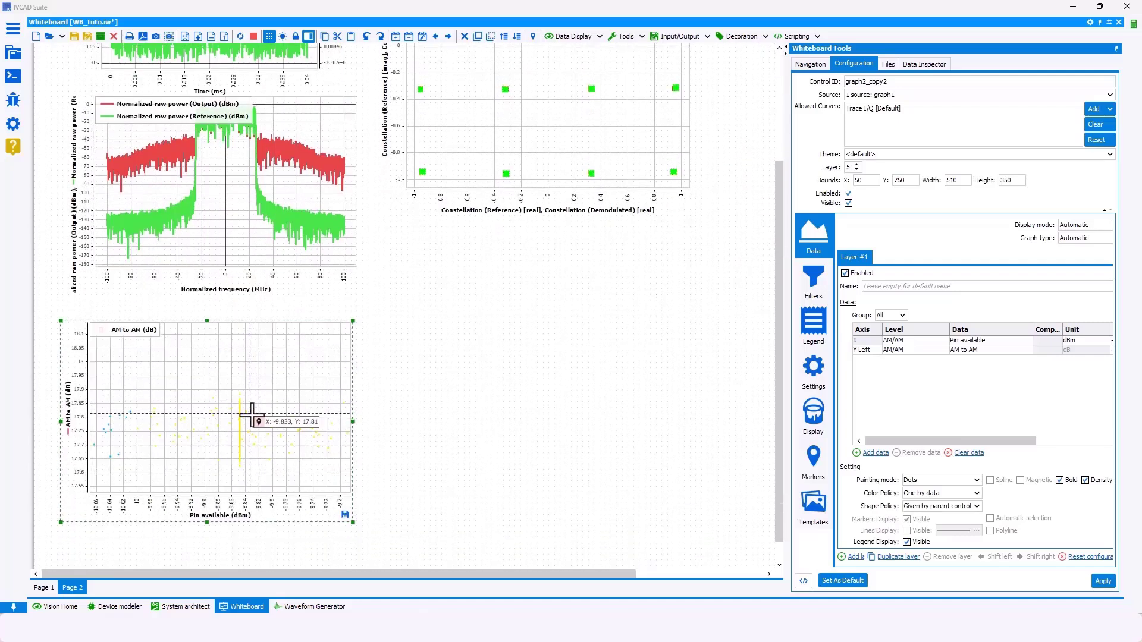
pyautogui.doubleClick(260, 422)
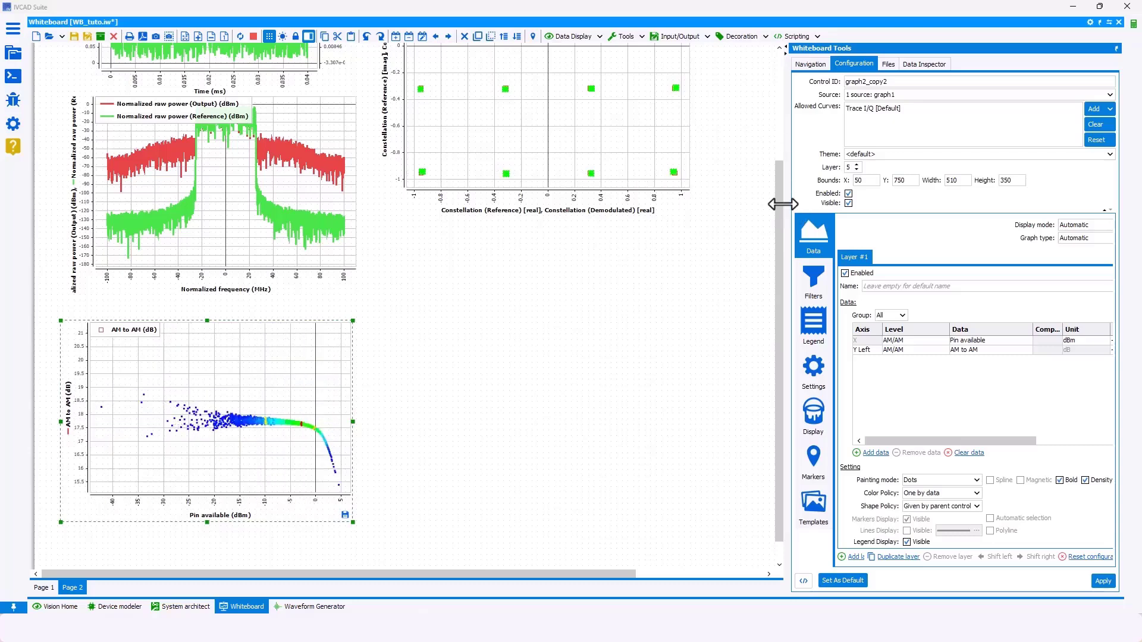
pyautogui.scroll(4, 769, 135)
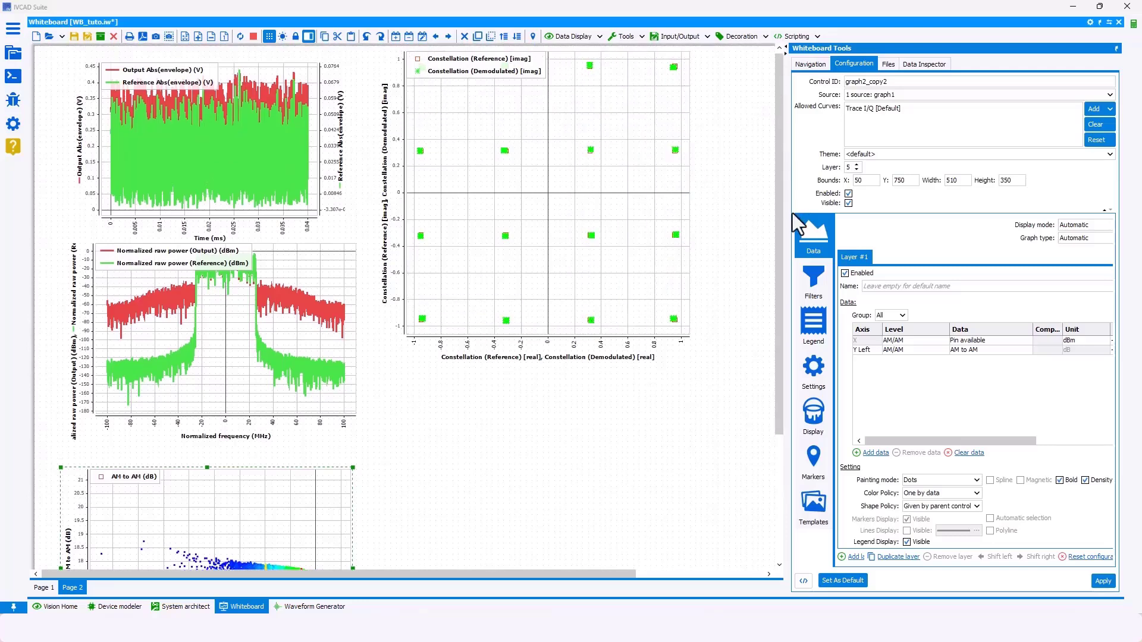
pyautogui.moveTo(776, 203); pyautogui.dragTo(775, 294)
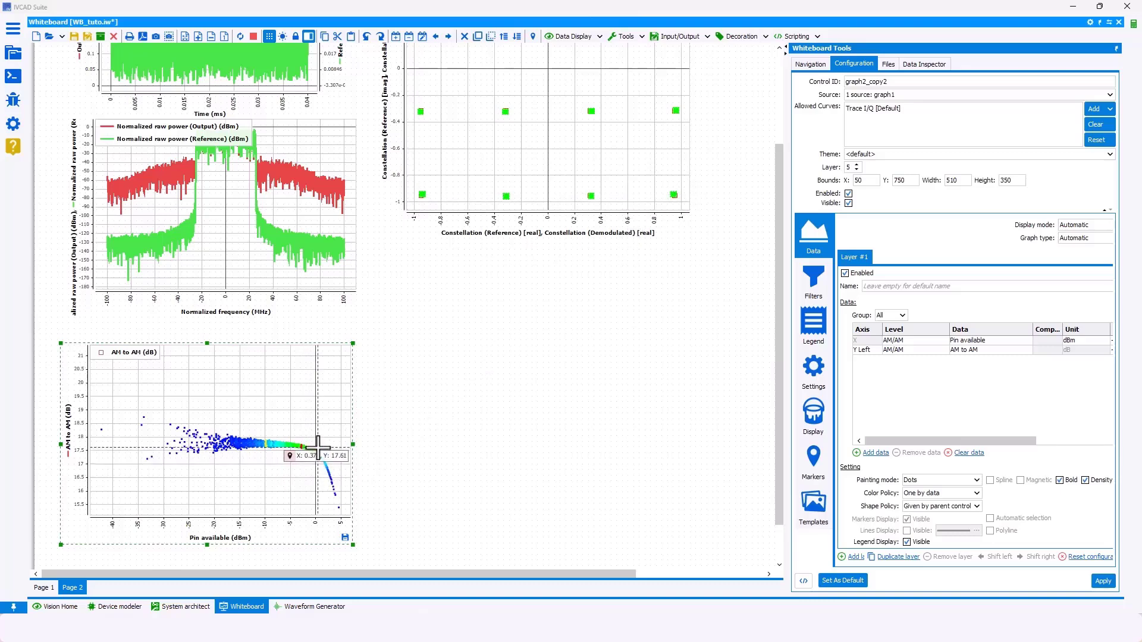
pyautogui.moveTo(310, 440); pyautogui.dragTo(334, 474)
pyautogui.moveTo(112, 377); pyautogui.dragTo(166, 433)
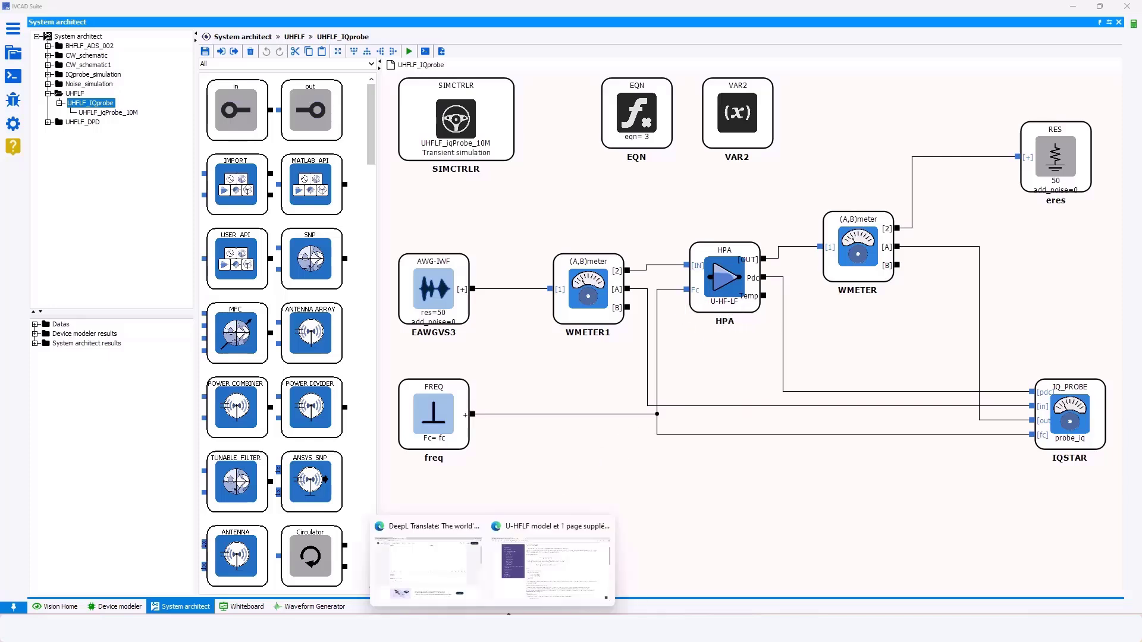
# Step: Switch to the browser and read the U-HFLF model documentation, from the mathematical description through the 1-tone and 2-tones characterization to the validity domain
pyautogui.click(538, 587)
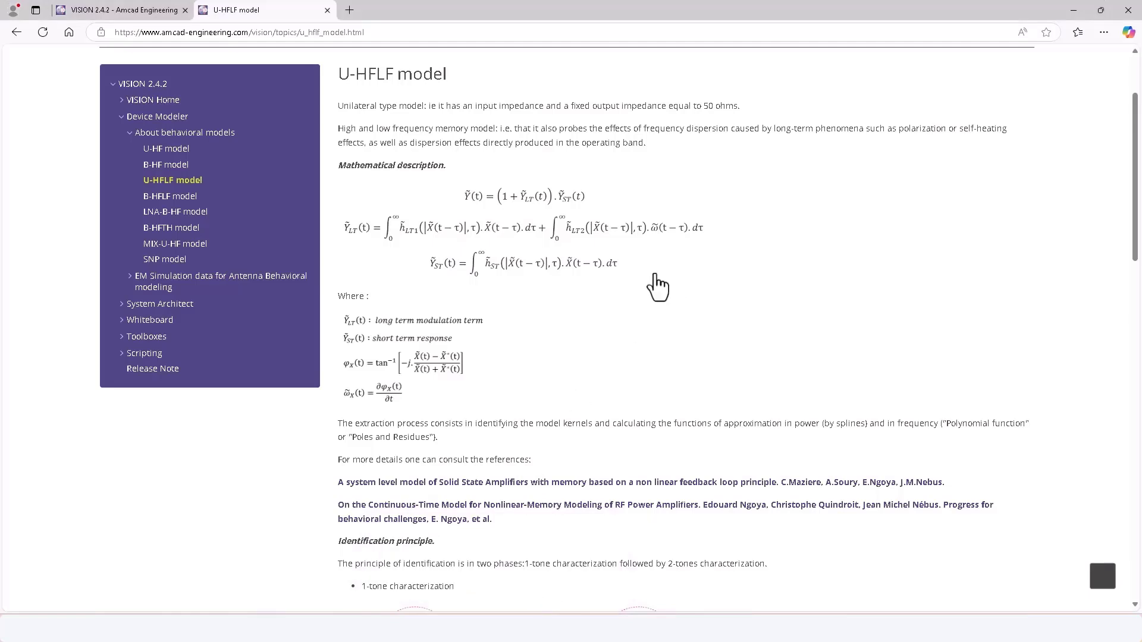
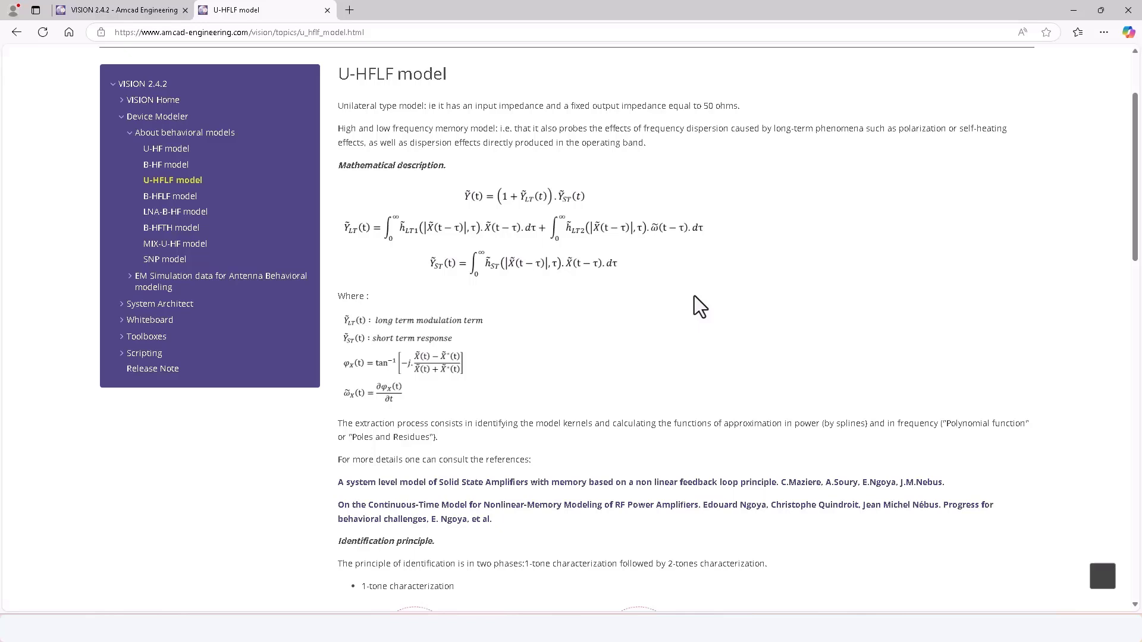
pyautogui.scroll(-1, 767, 297)
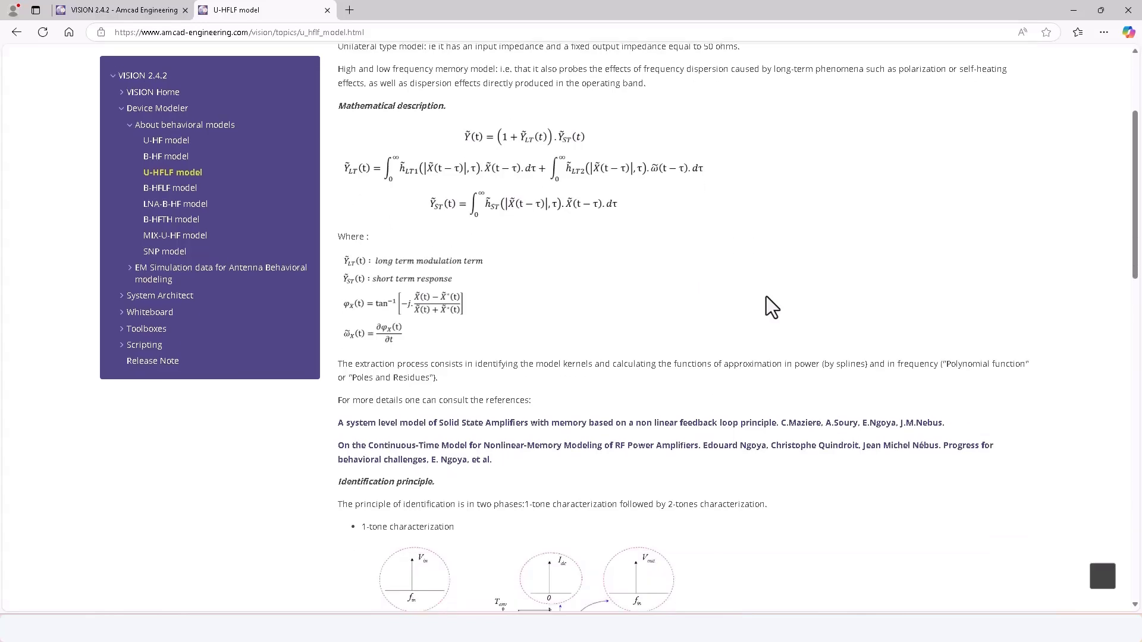
pyautogui.scroll(-6, 832, 355)
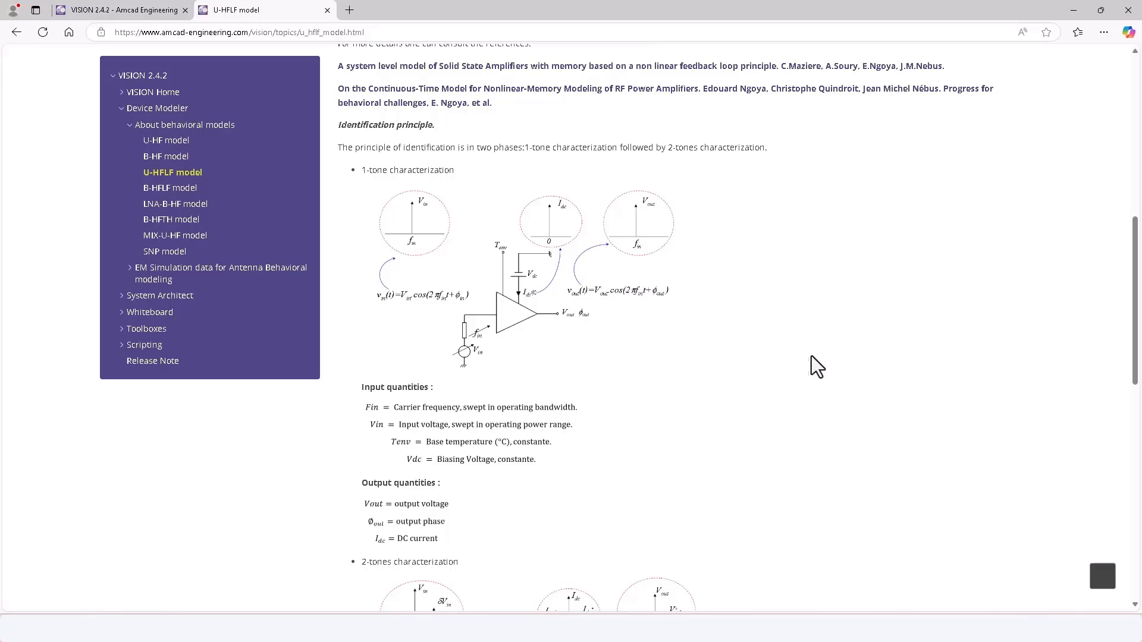
pyautogui.scroll(-1, 828, 369)
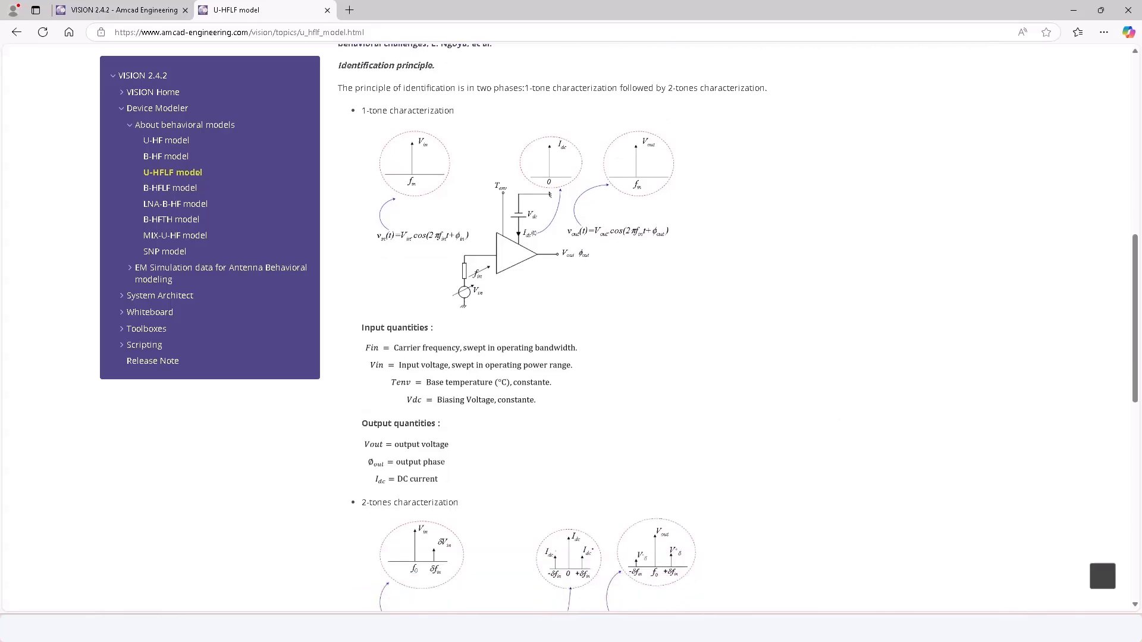
pyautogui.scroll(-10, 940, 606)
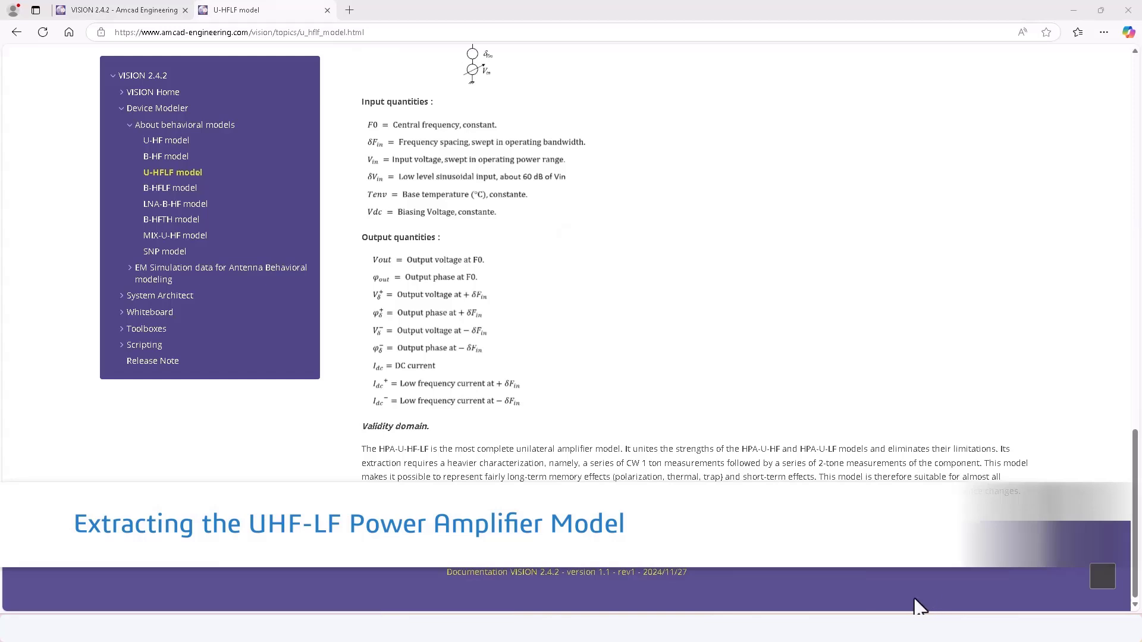
# Step: Switch back to VISION and open the HPA category in the Device modeler
pyautogui.moveTo(675, 629)
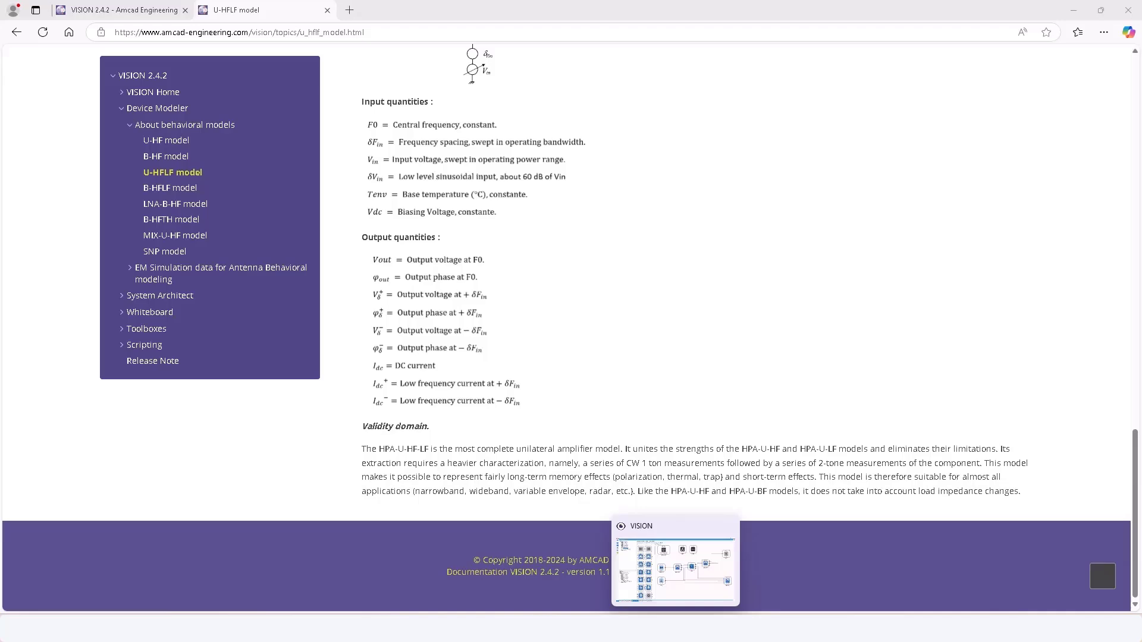
pyautogui.click(676, 568)
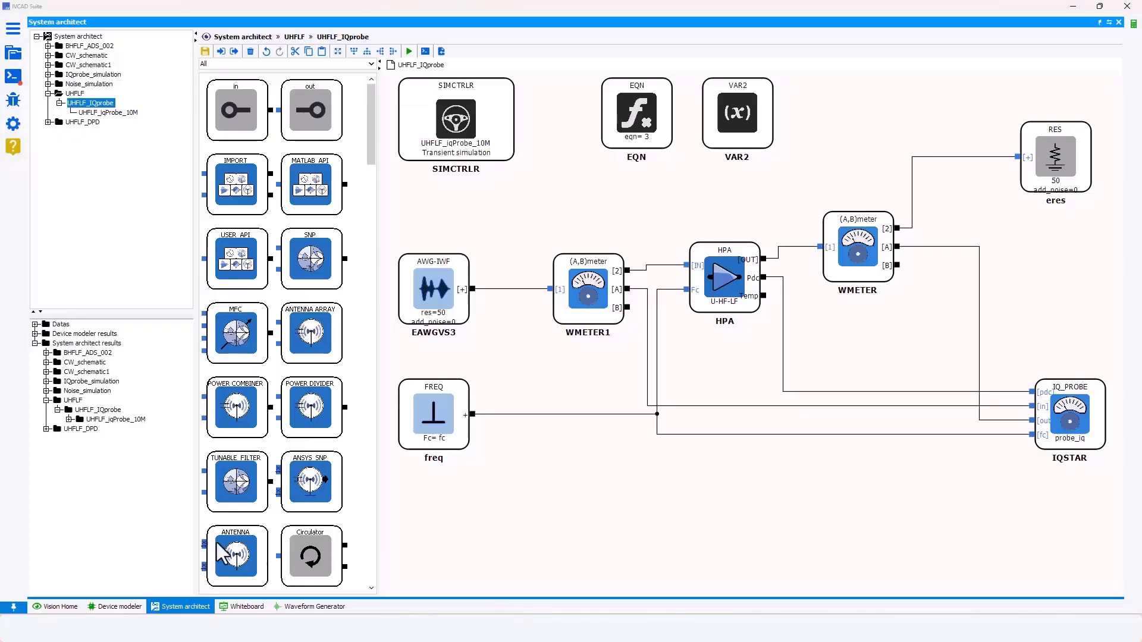
pyautogui.click(115, 607)
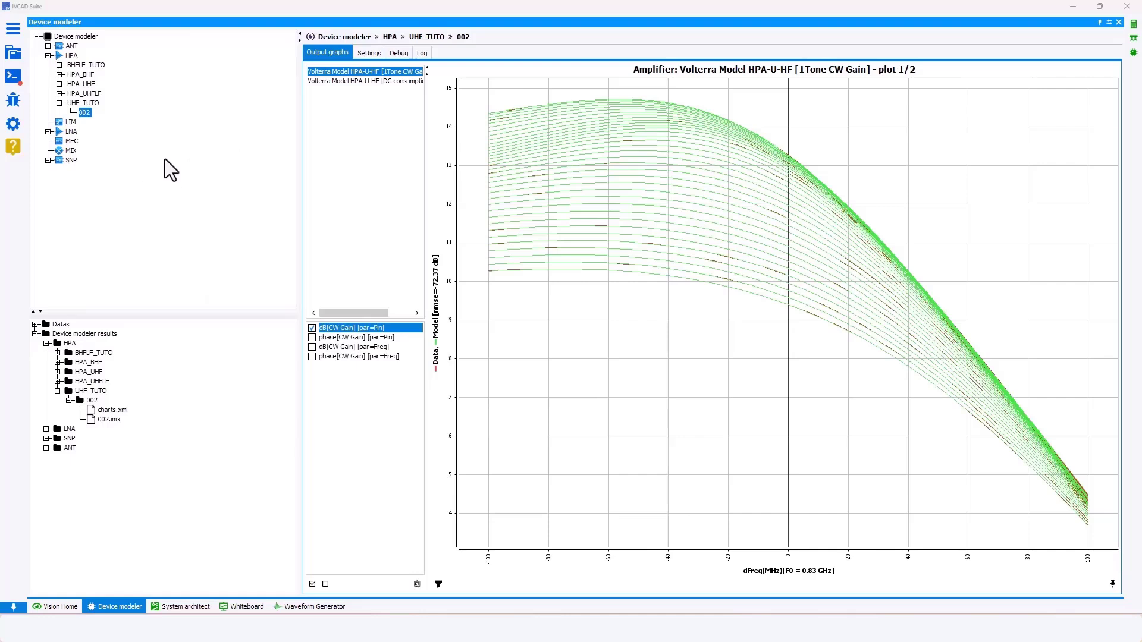
pyautogui.click(70, 56)
# Step: Create a new HPA device with the HPA-U-HFLF model, named UHFLF_TUTO
pyautogui.click(320, 53)
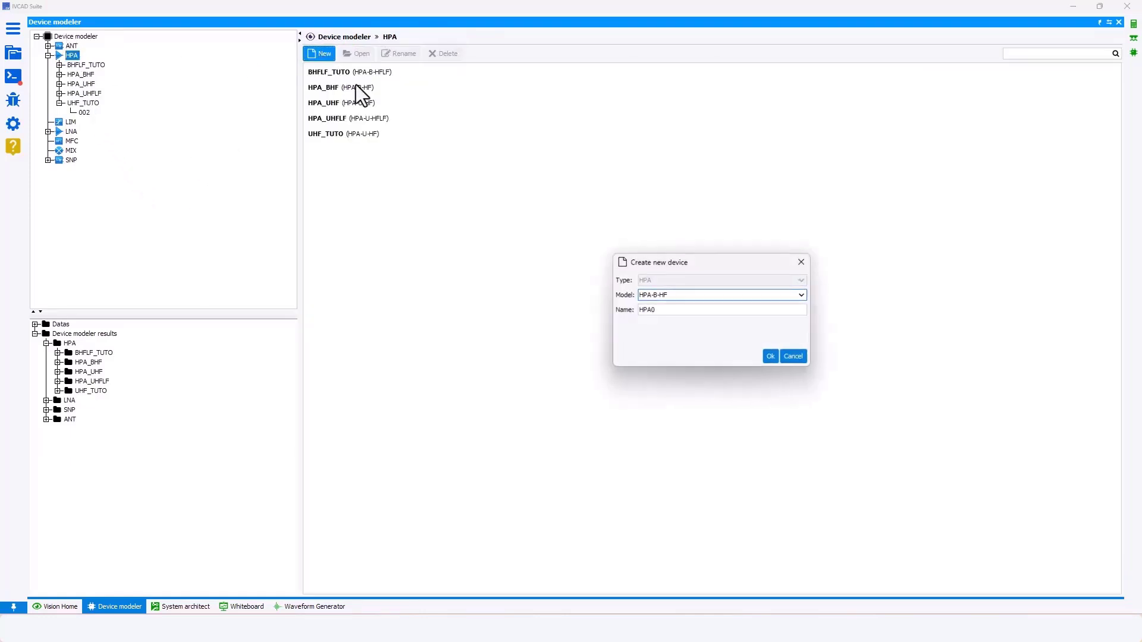
pyautogui.moveTo(708, 263); pyautogui.dragTo(459, 230)
pyautogui.click(439, 263)
pyautogui.click(419, 311)
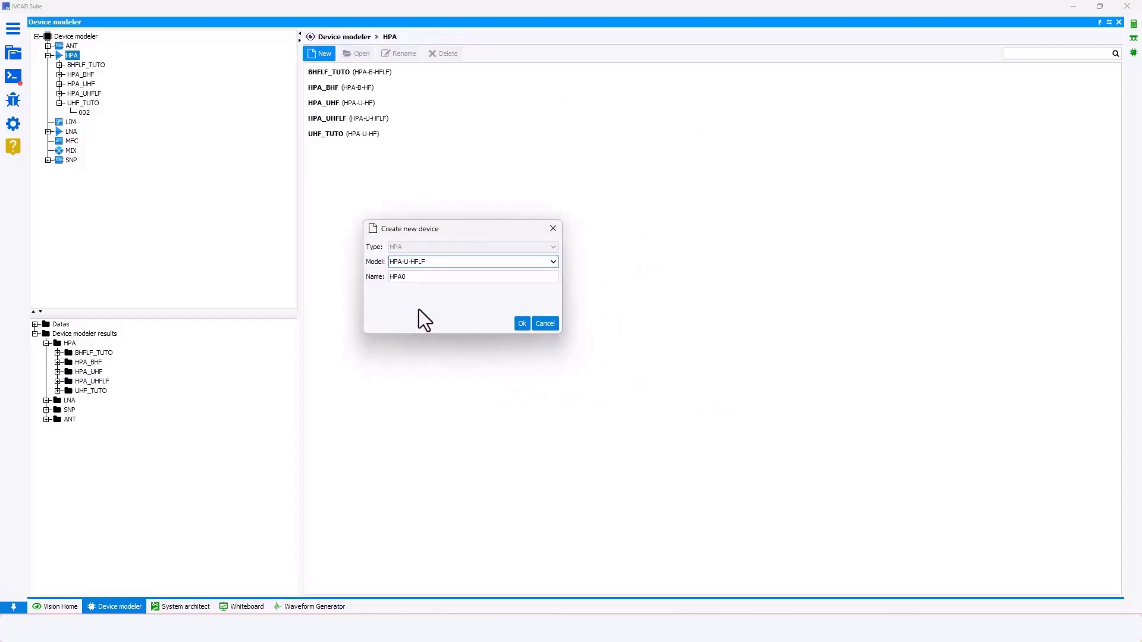
pyautogui.doubleClick(420, 276)
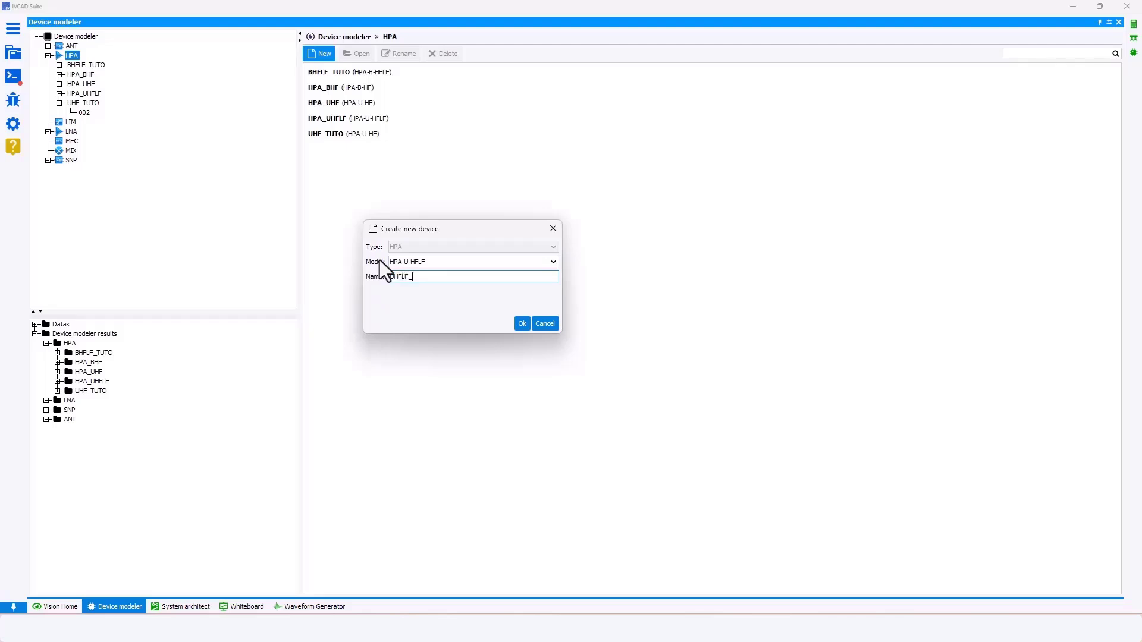
pyautogui.write('UHFLF_TUTO')
pyautogui.click(521, 324)
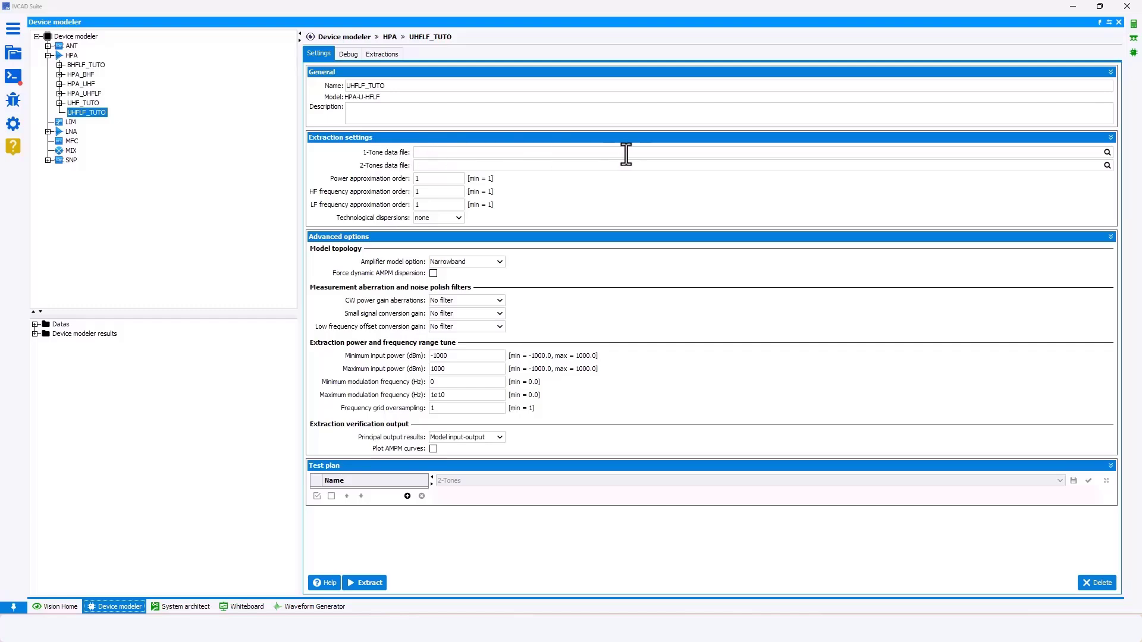
# Step: Load HF_part.txt as the 1-Tone data file and LF_part.txt as the 2-Tones data file, both from the UHFLF folder
pyautogui.click(1106, 152)
pyautogui.doubleClick(191, 147)
pyautogui.doubleClick(212, 97)
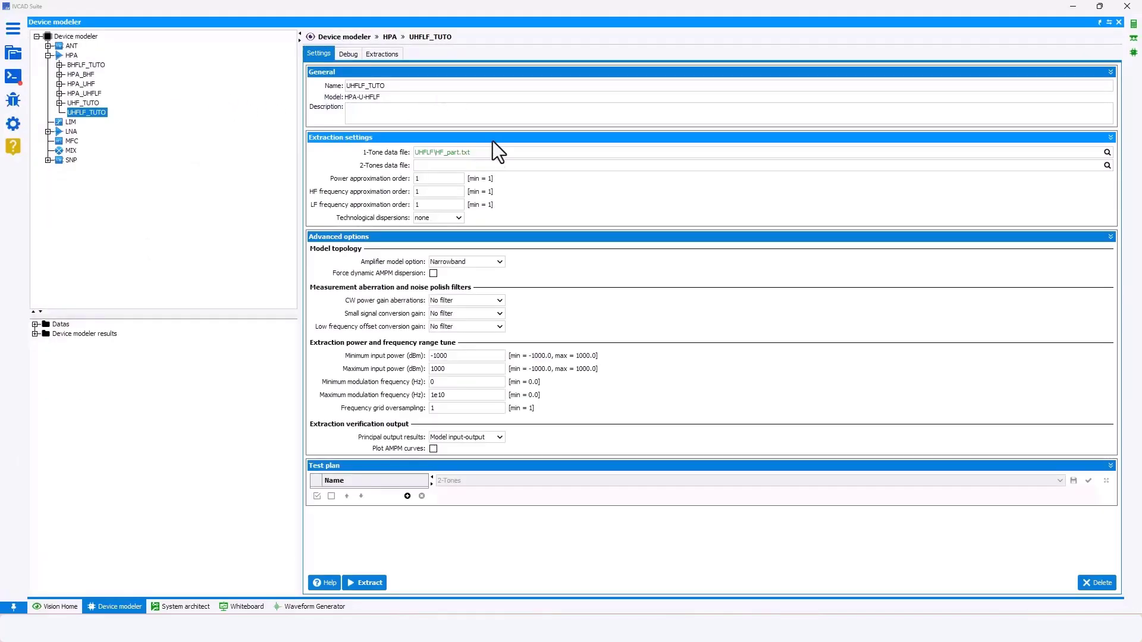
pyautogui.click(1106, 168)
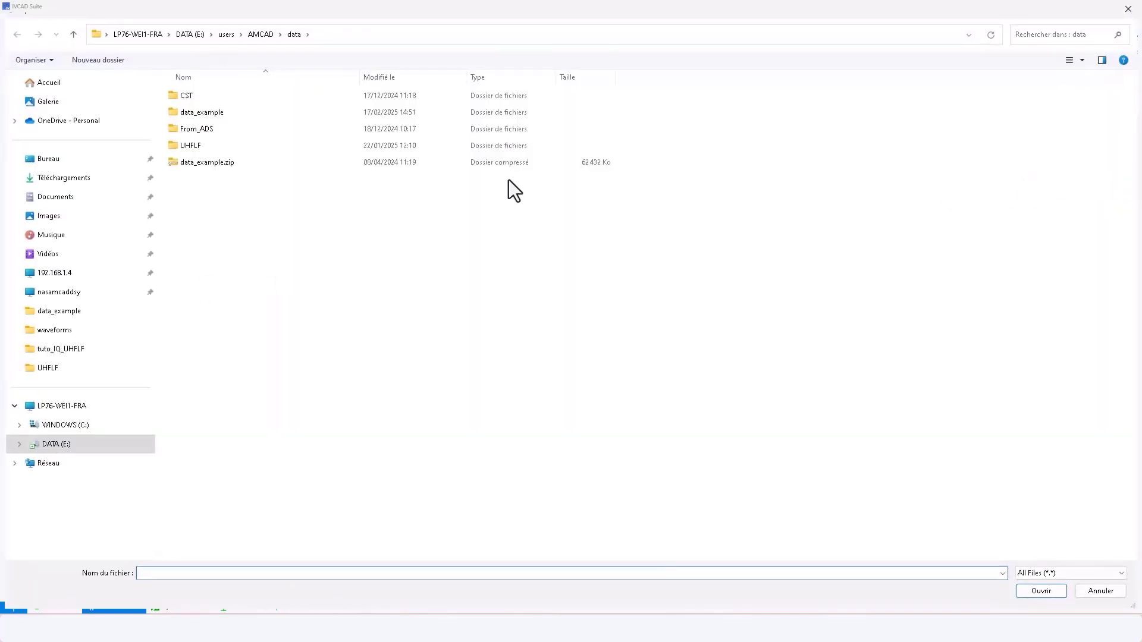
pyautogui.doubleClick(171, 151)
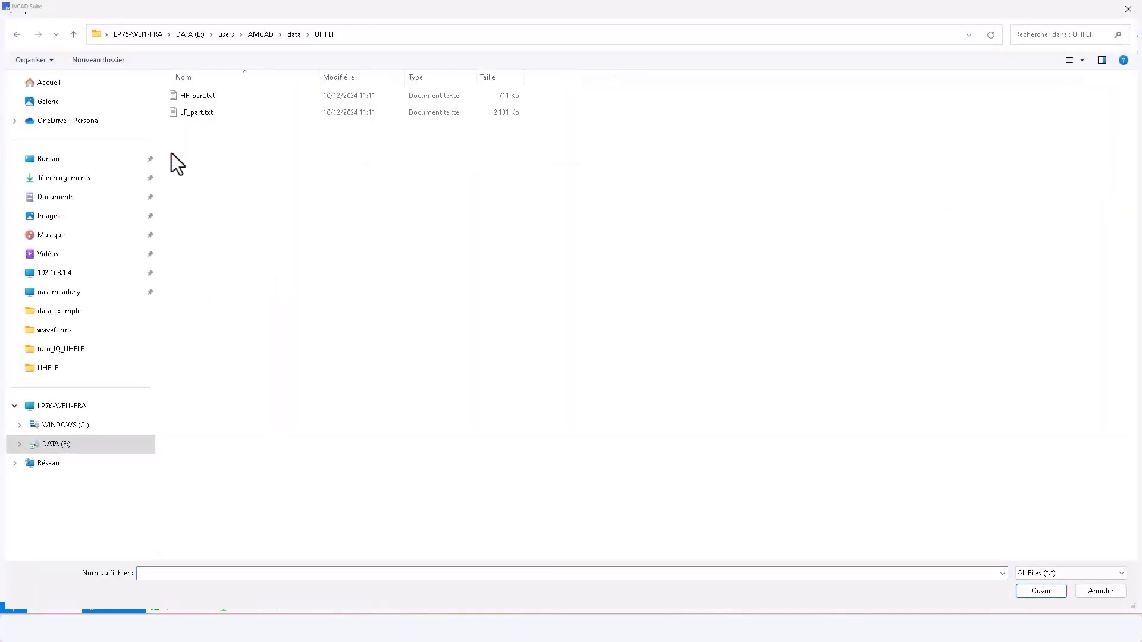
pyautogui.doubleClick(222, 112)
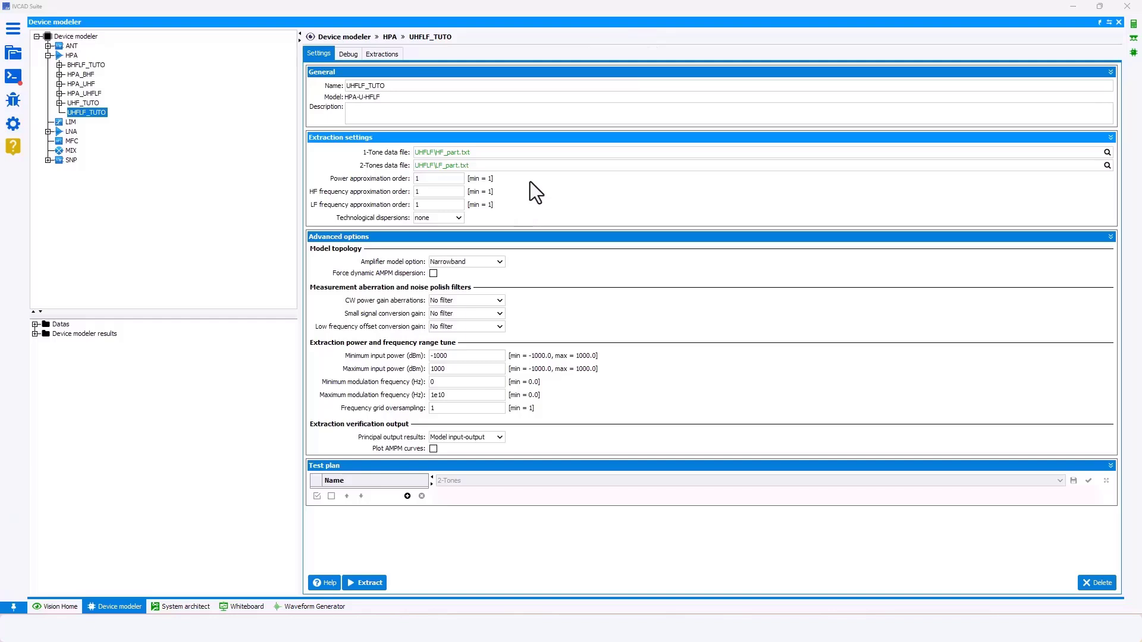
# Step: Set the power approximation order to 3, the HF frequency order to 3 and the LF frequency order to 6
pyautogui.doubleClick(422, 178)
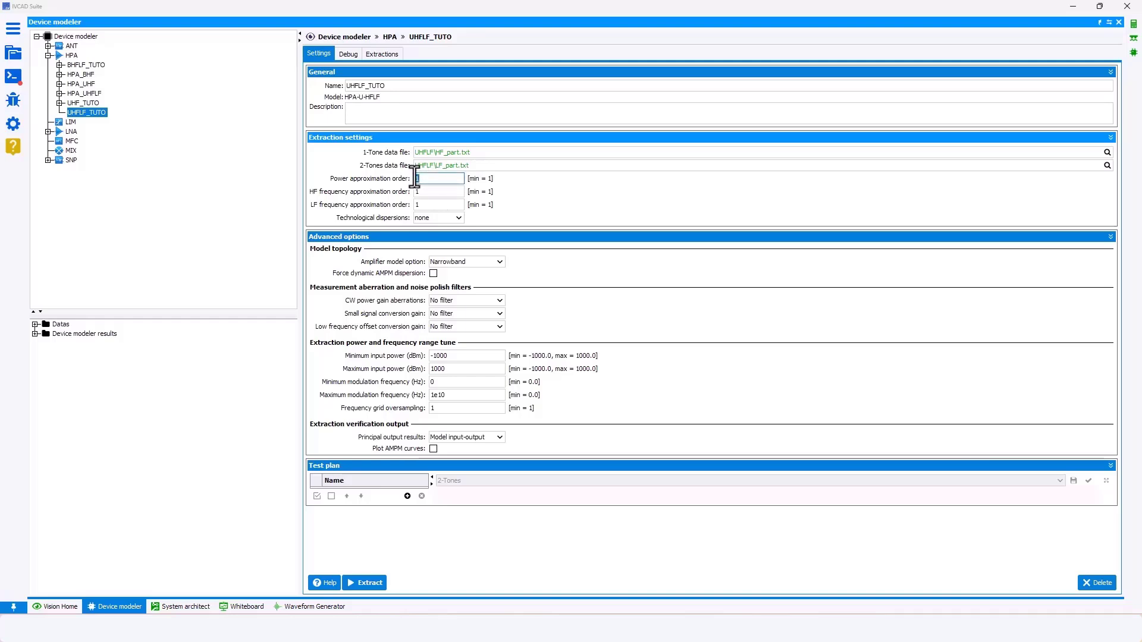
pyautogui.write('3')
pyautogui.press('Tab')
pyautogui.write('3')
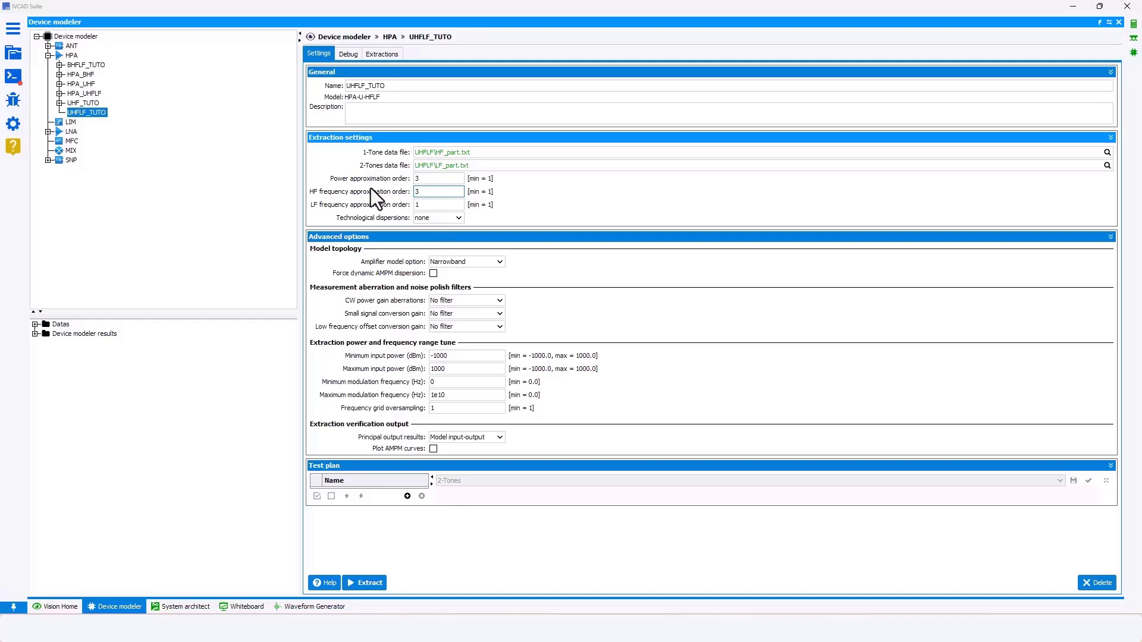
pyautogui.press('Tab')
pyautogui.press('BackSpace')
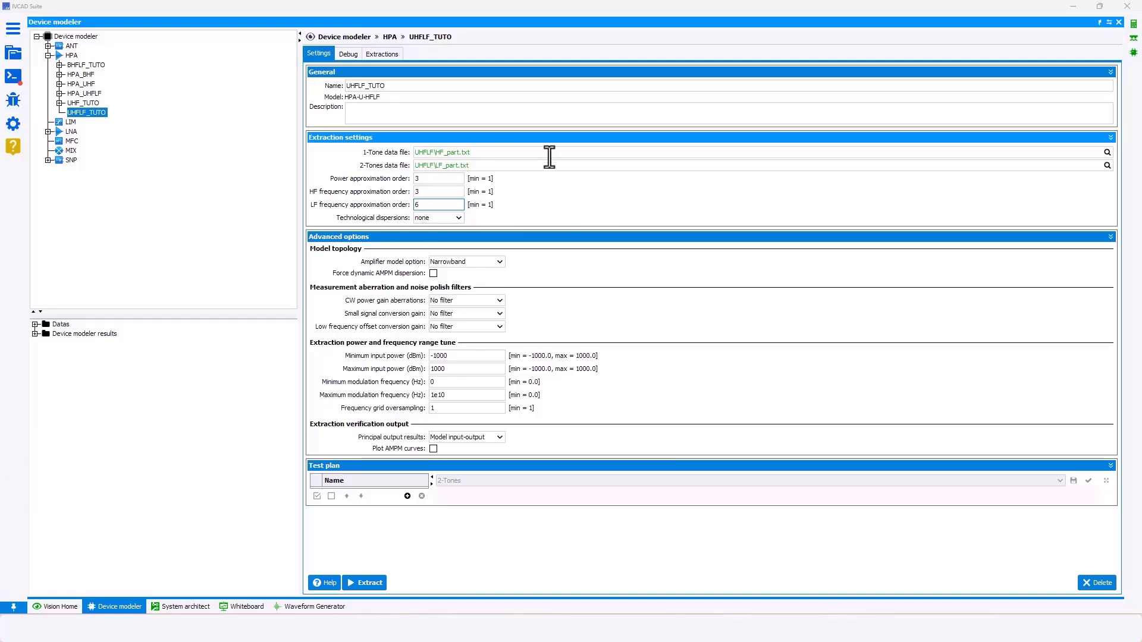
# Step: Set the amplifier model option to Wideband, extract the UHFLF_TUTO model and close the extraction log
pyautogui.click(496, 265)
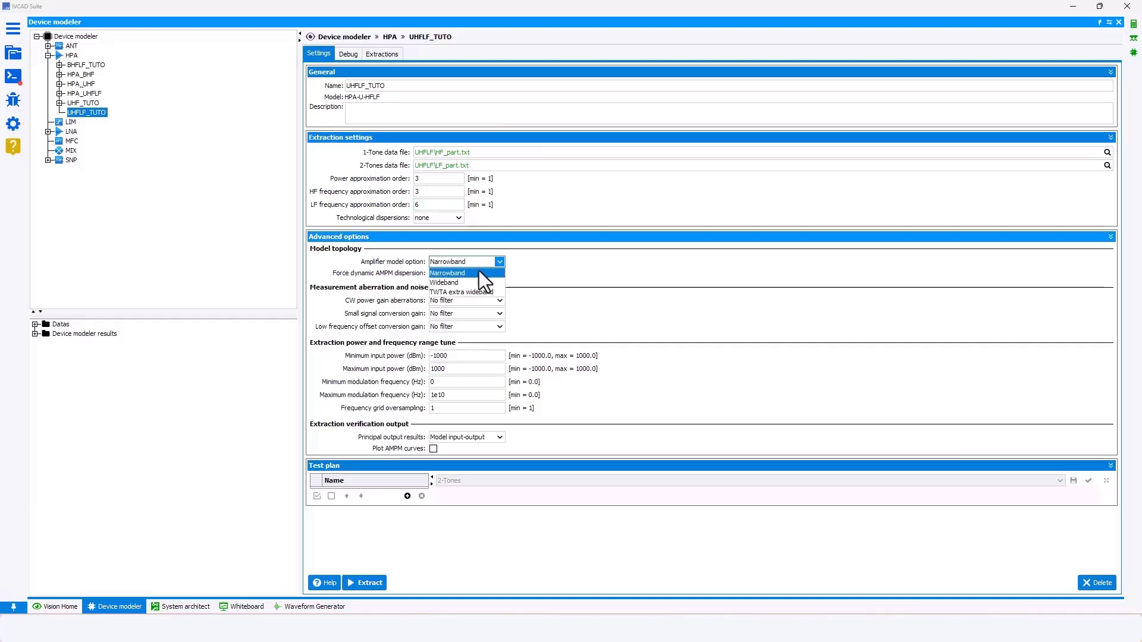
pyautogui.click(458, 284)
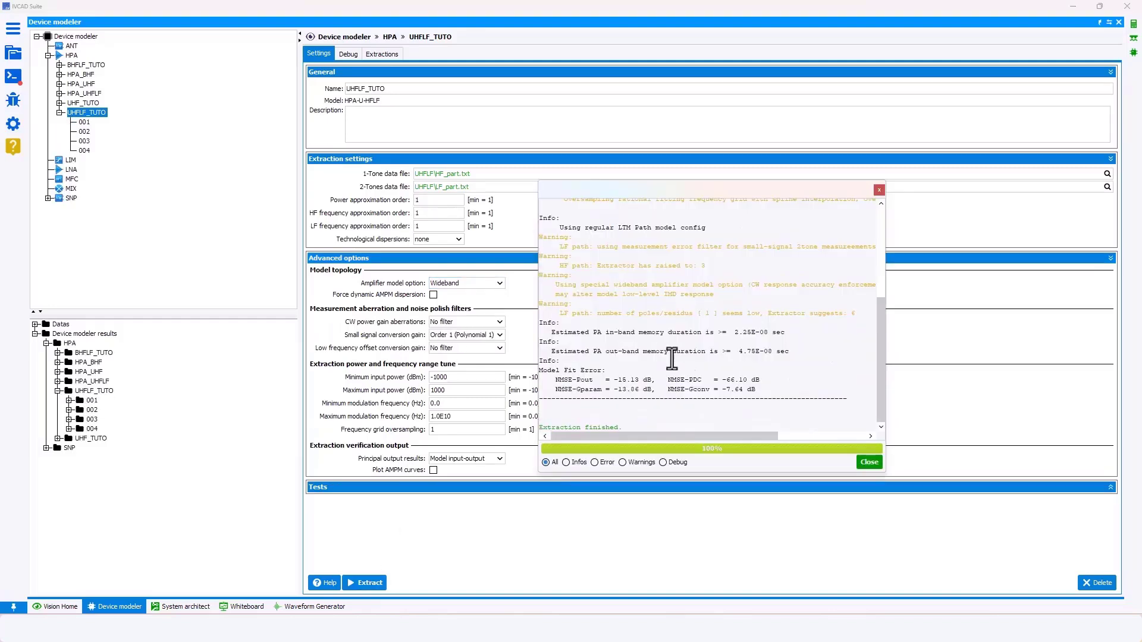
pyautogui.click(869, 462)
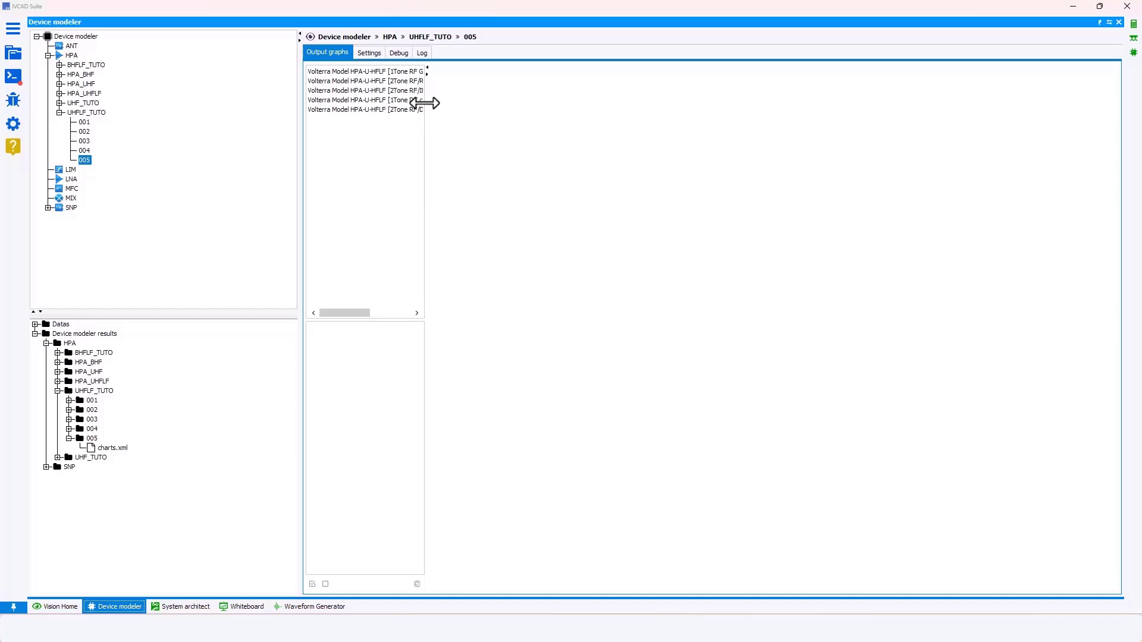
# Step: Compare data and model dB gain by Pin and by Freq for 1Tone RF Gain and 2Tone RF/RF Parametric Gain in extraction 005
pyautogui.click(400, 72)
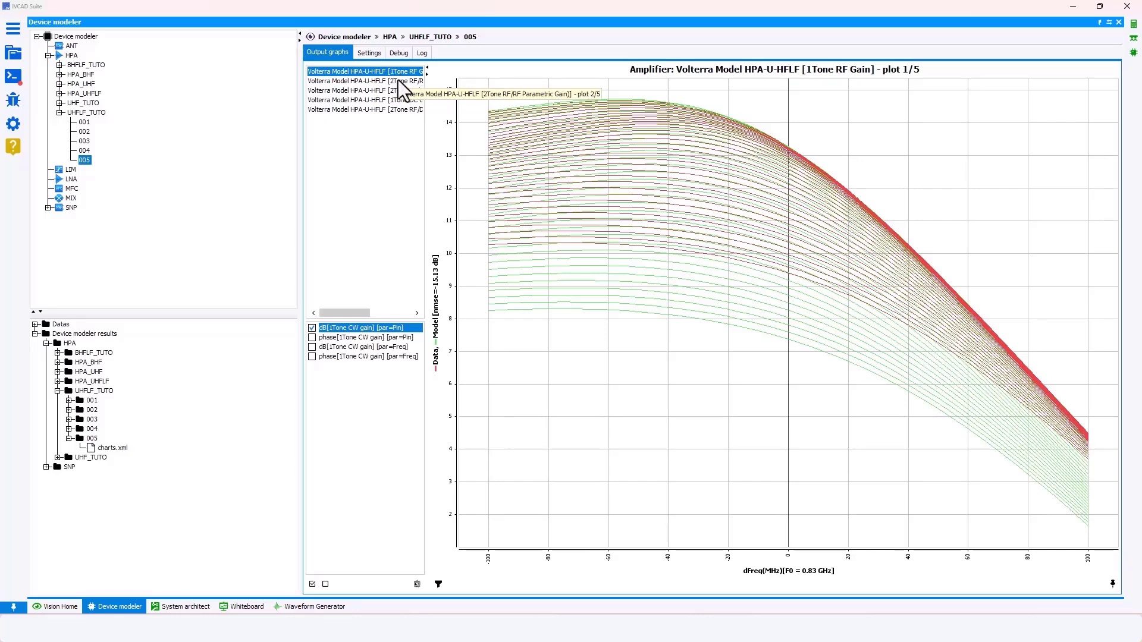
pyautogui.click(393, 347)
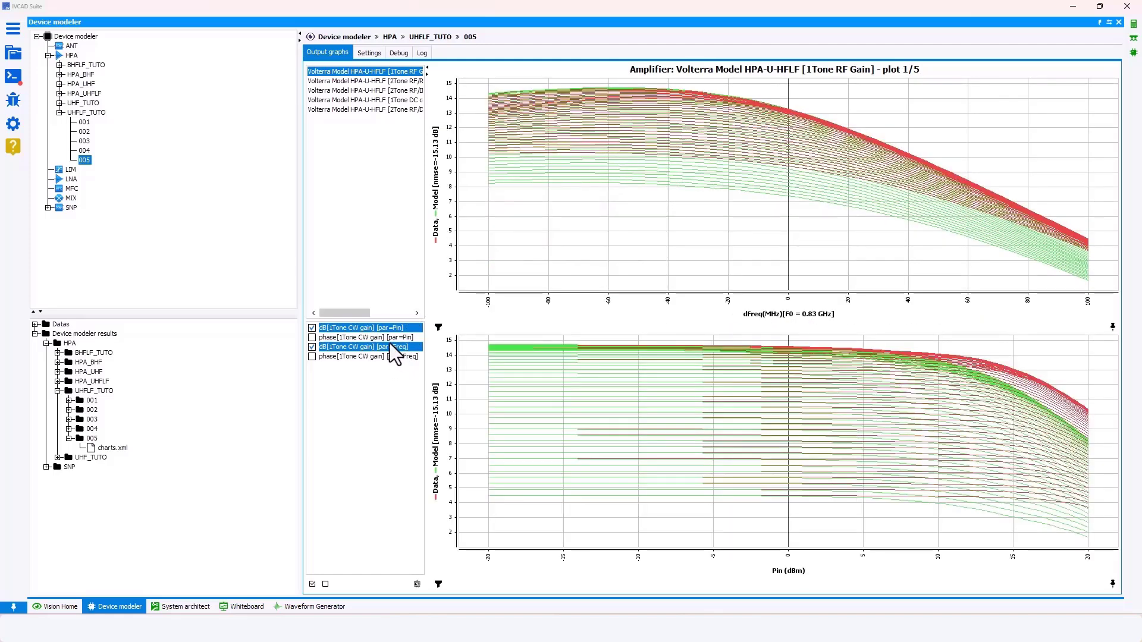
pyautogui.click(402, 81)
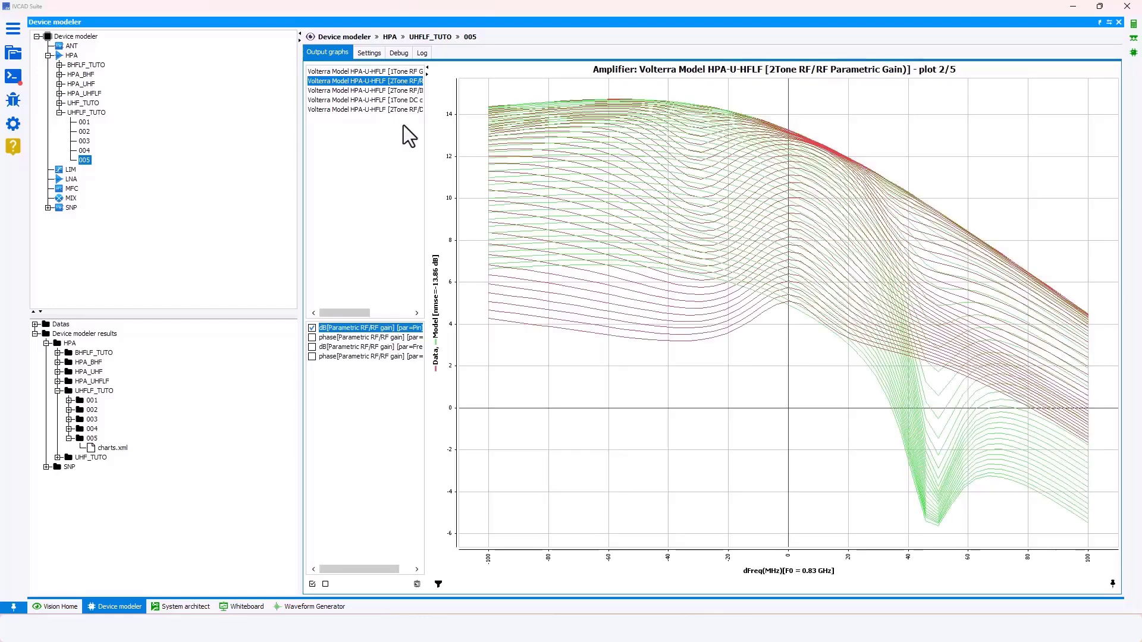
pyautogui.click(408, 347)
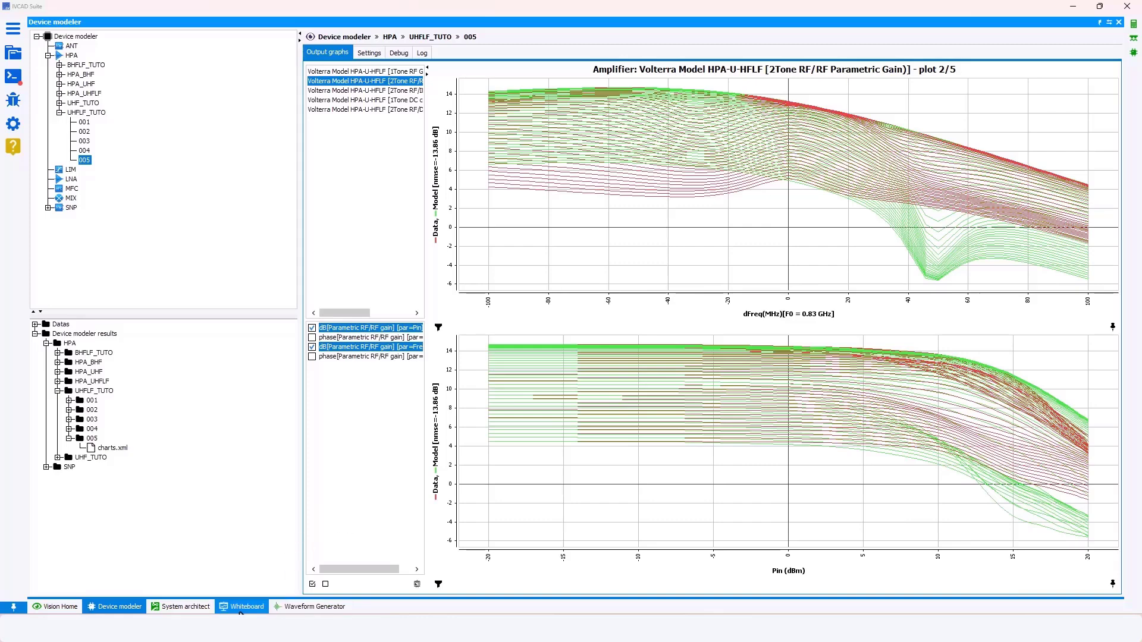
# Step: In the UHFLF_IQprobe schematic, set the HPA block's model parameter file to HPA_U_HFBF.head from UHFLF_TUTO\005
pyautogui.click(186, 607)
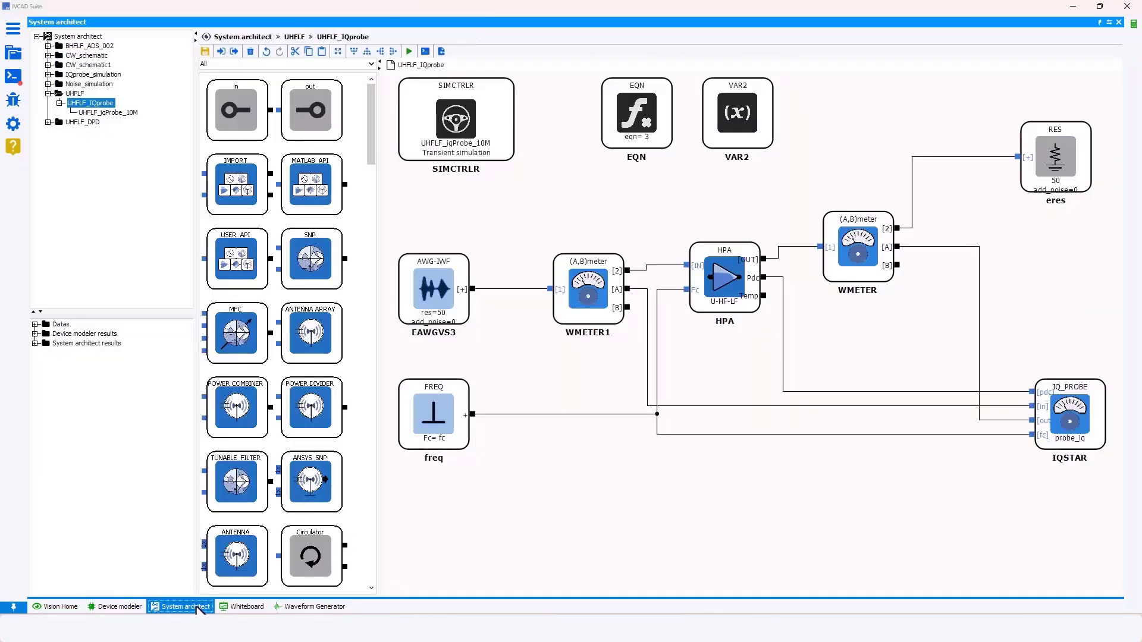
pyautogui.doubleClick(736, 292)
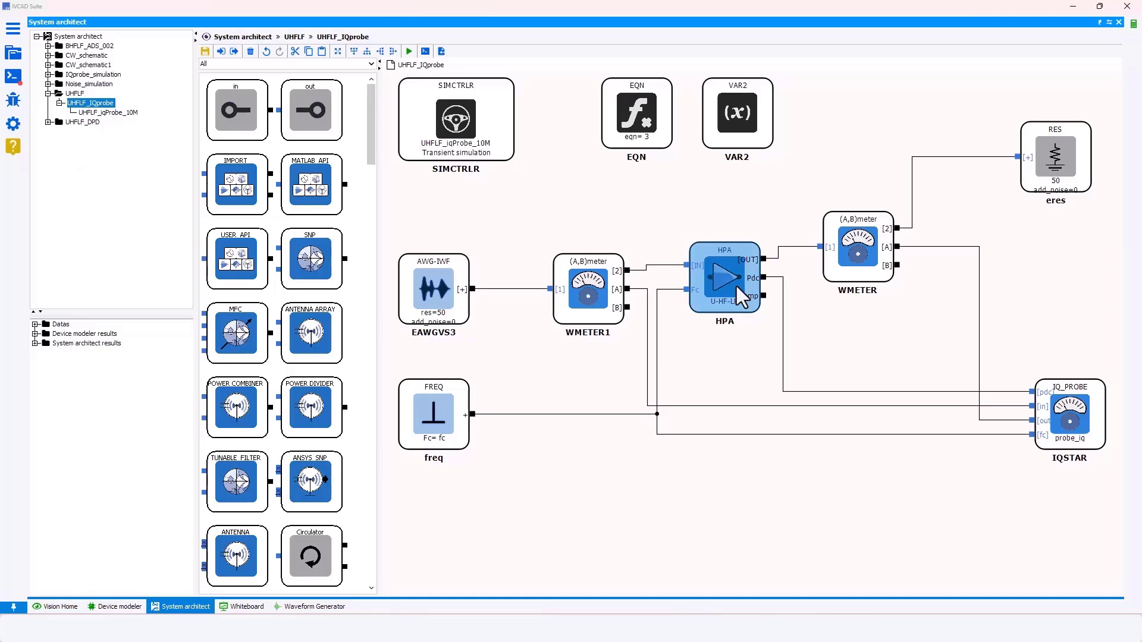
pyautogui.moveTo(715, 219); pyautogui.dragTo(774, 349)
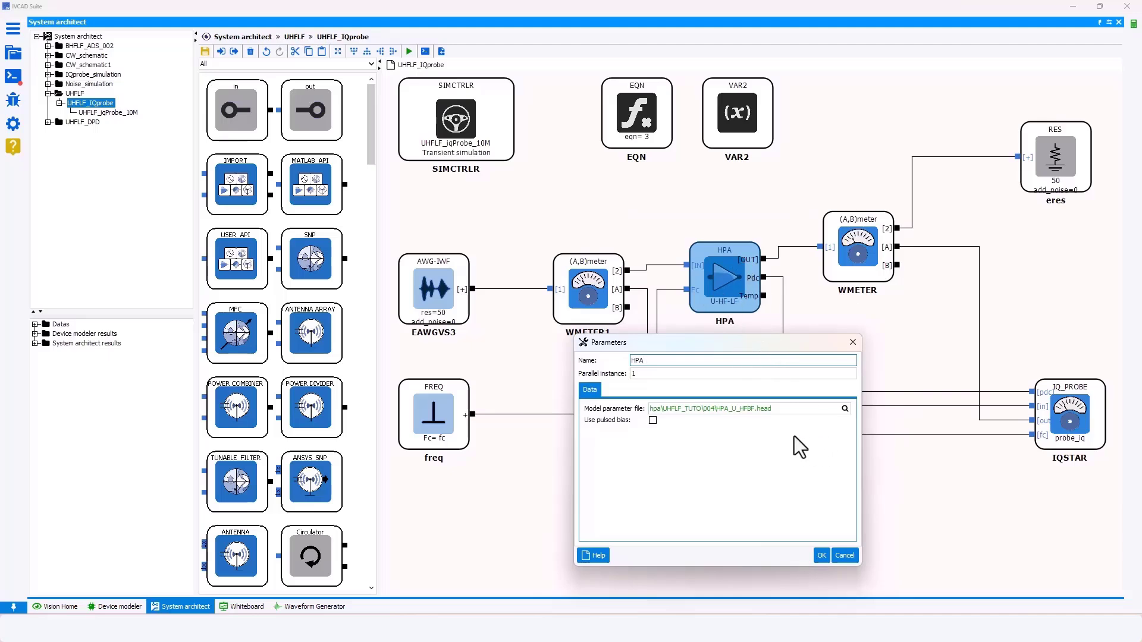
pyautogui.click(845, 408)
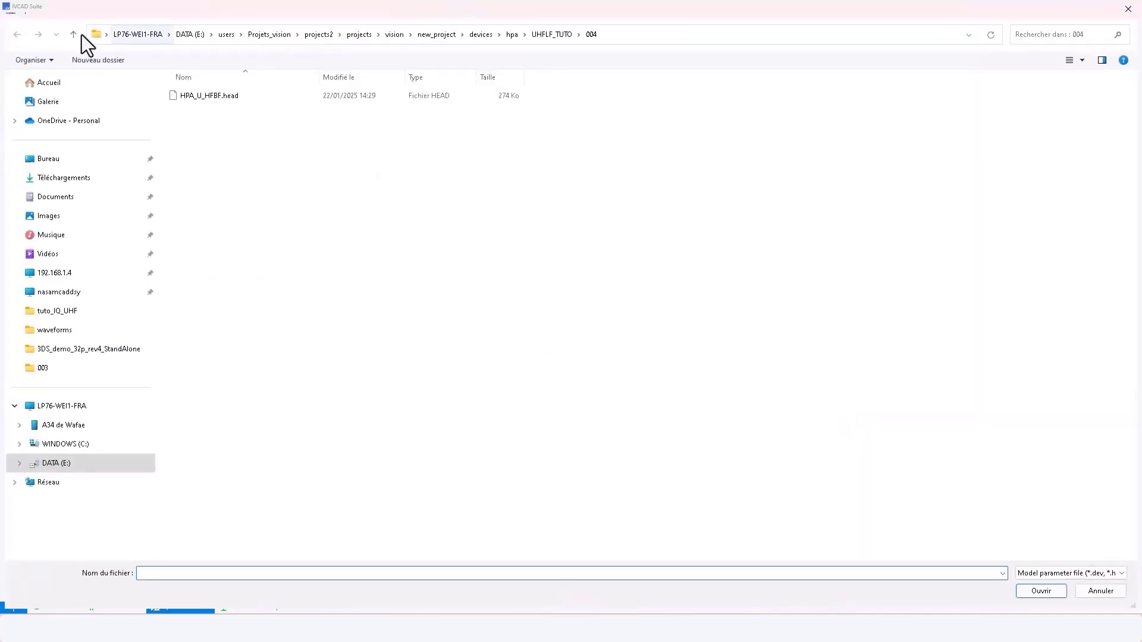
pyautogui.click(73, 34)
pyautogui.doubleClick(209, 161)
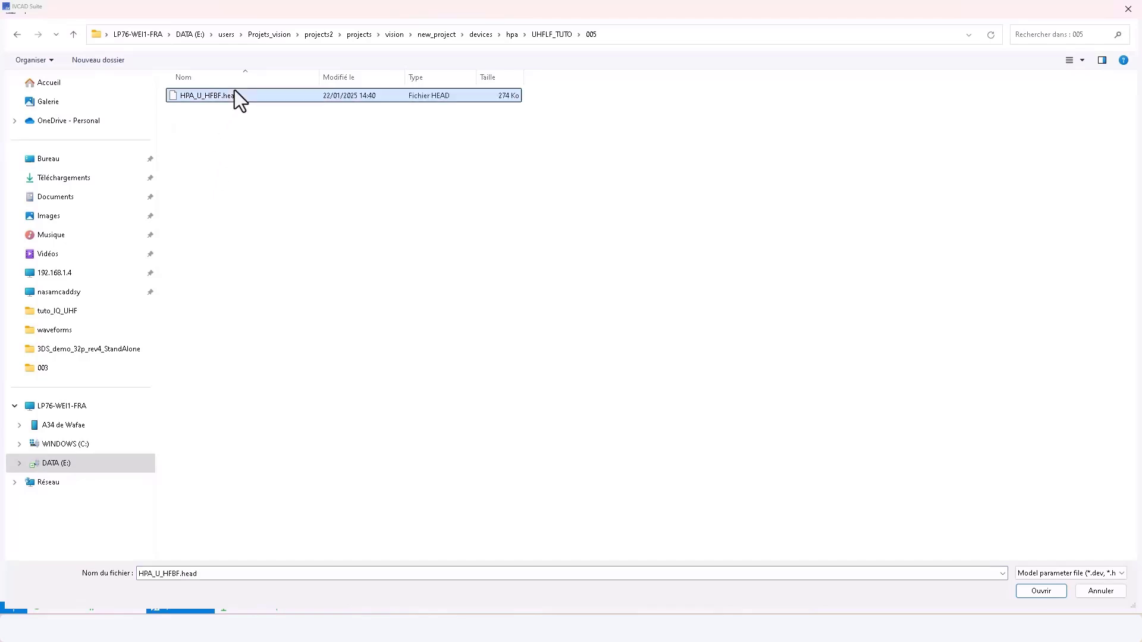
pyautogui.doubleClick(234, 93)
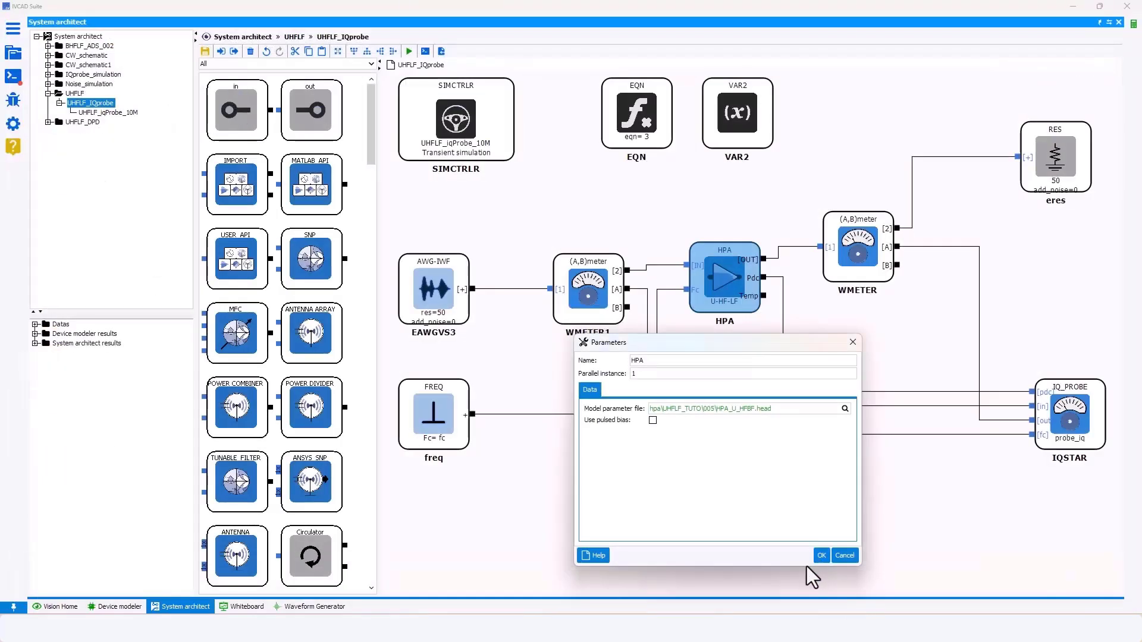
pyautogui.click(821, 555)
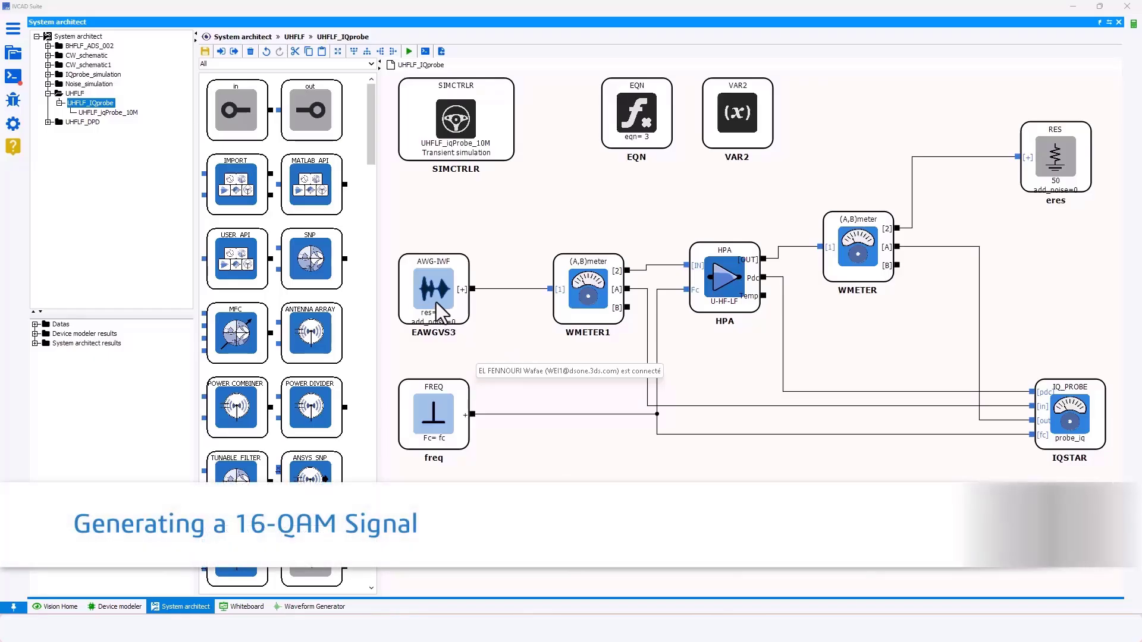
# Step: Check the waveform information of the EAWGVS3 source and the 16QAM signal settings in the Waveform Generator
pyautogui.doubleClick(438, 280)
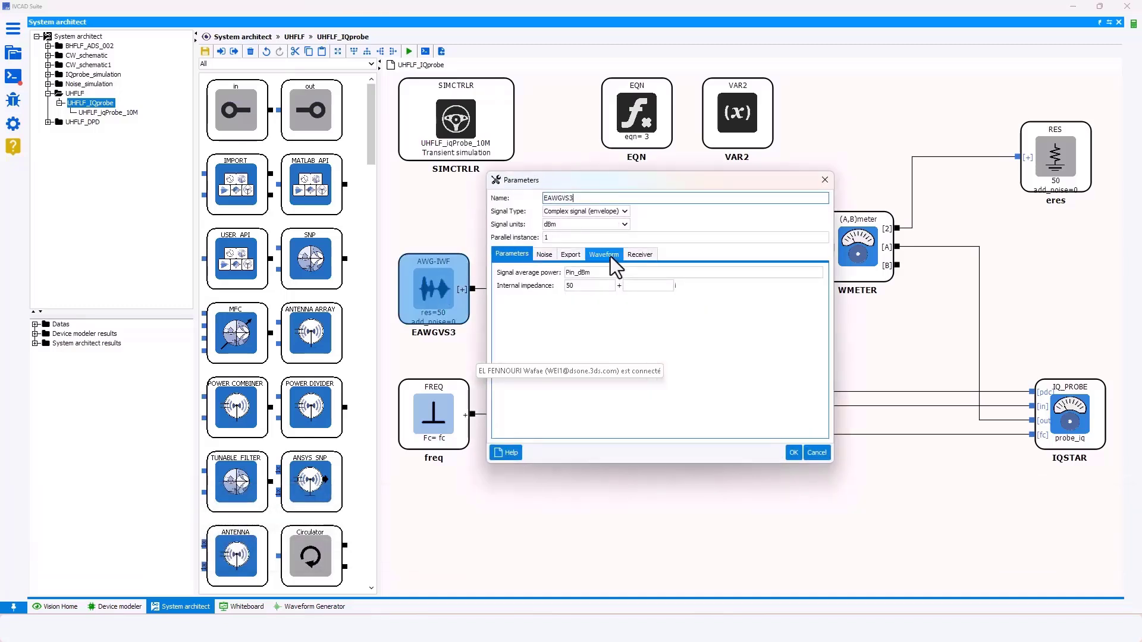
pyautogui.click(608, 254)
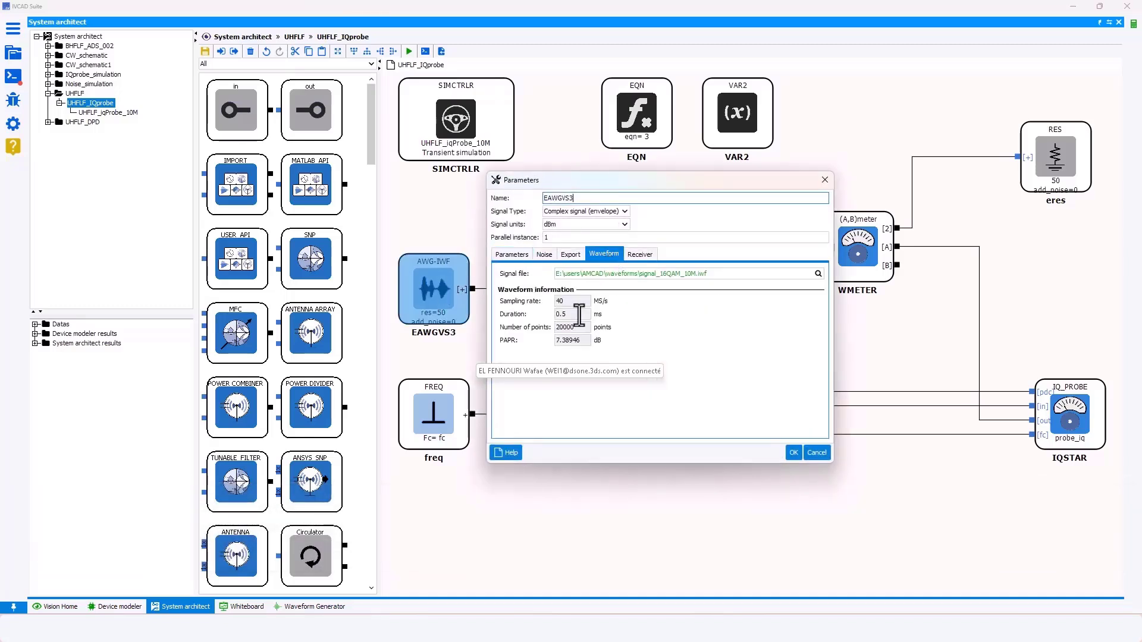
pyautogui.doubleClick(561, 327)
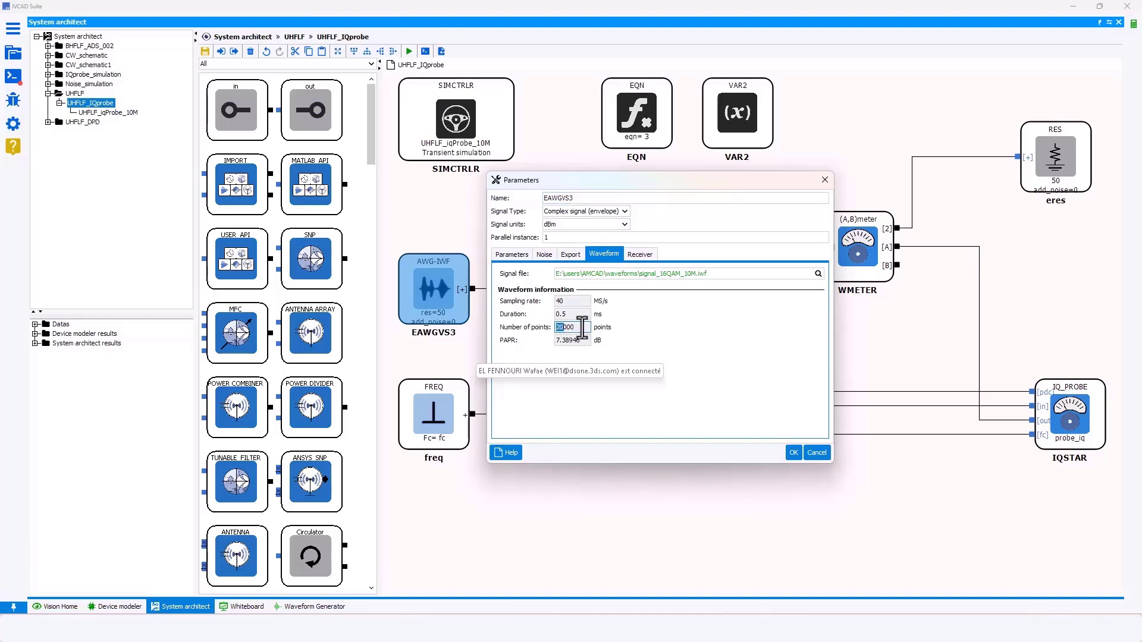
pyautogui.click(793, 453)
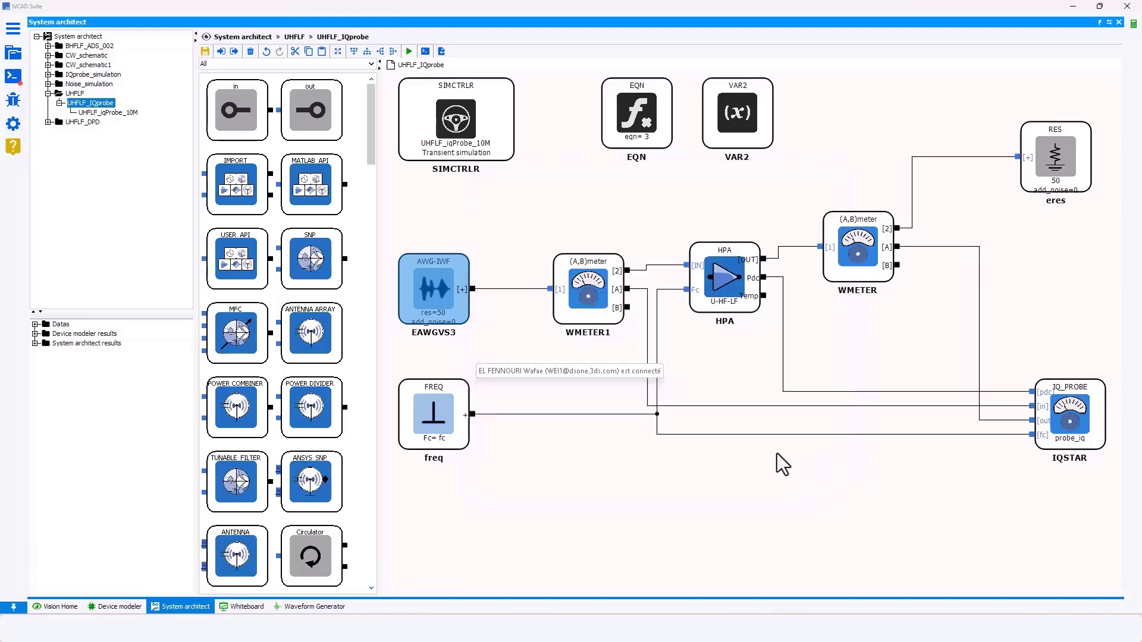
pyautogui.click(312, 606)
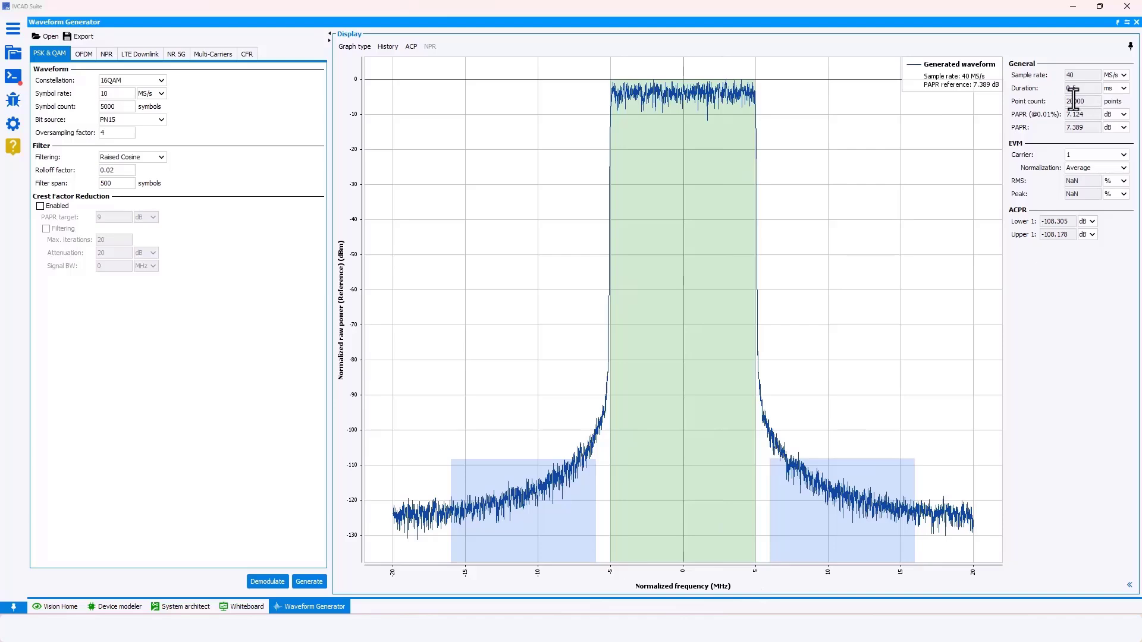
# Step: Return to the schematic and review the sampling rate and number of points of the EAWGVS3 signal file
pyautogui.click(193, 607)
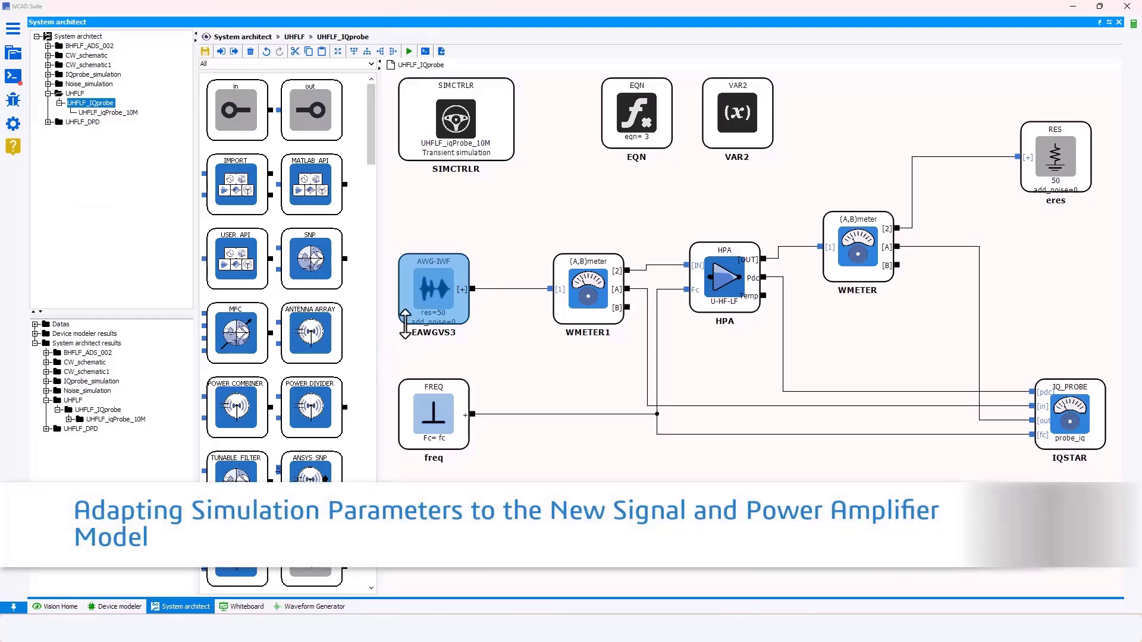
pyautogui.doubleClick(432, 289)
pyautogui.click(603, 254)
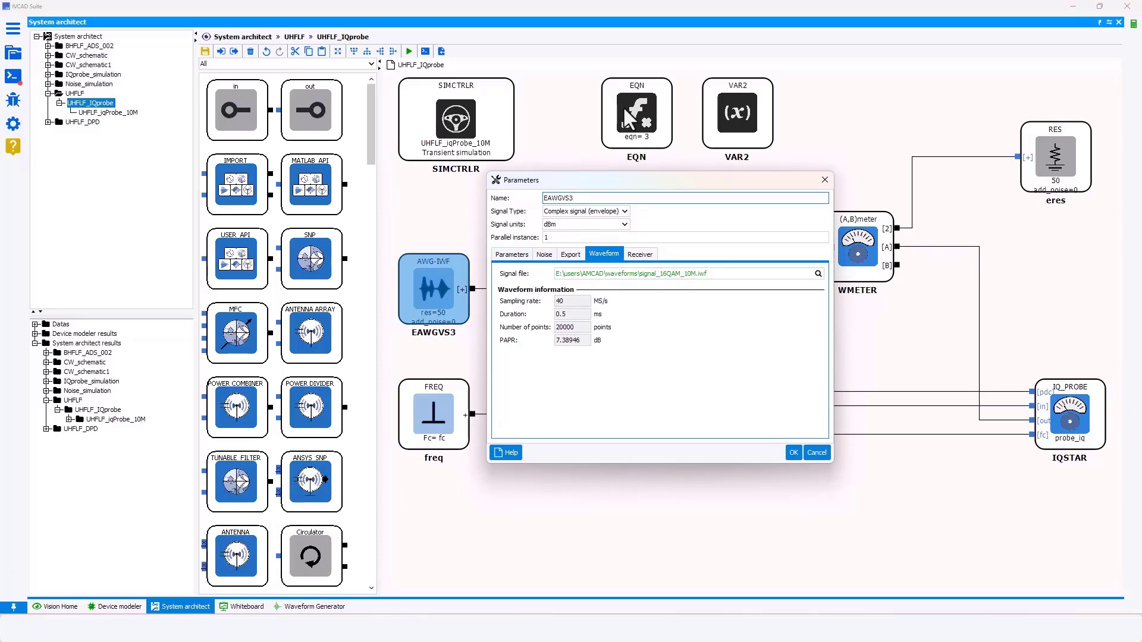
pyautogui.doubleClick(584, 327)
pyautogui.click(560, 300)
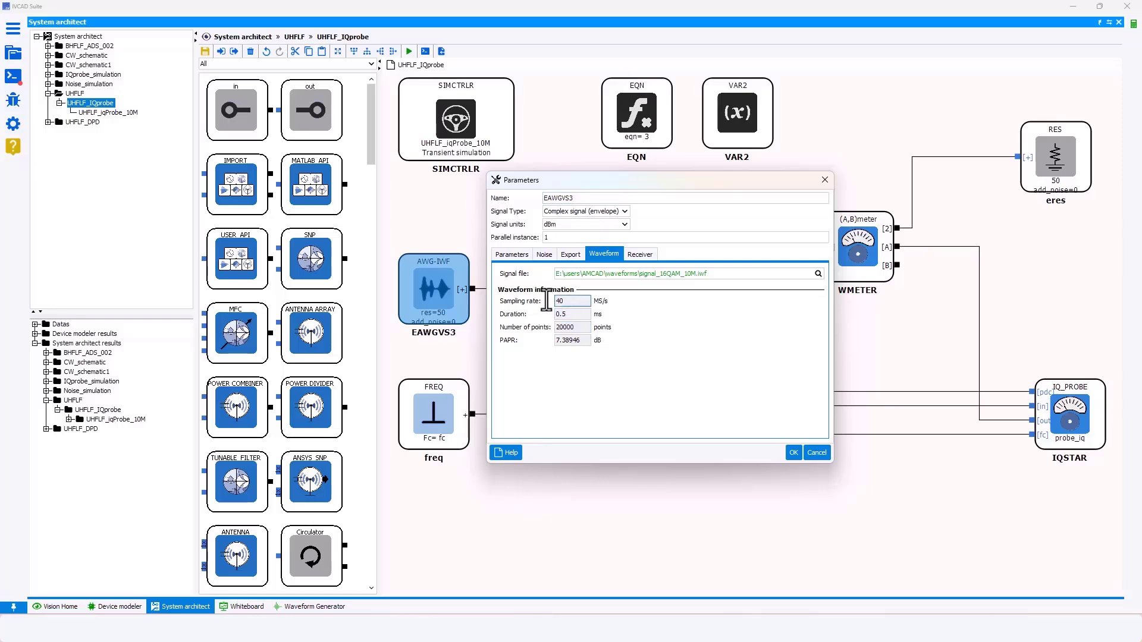
pyautogui.click(825, 180)
# Step: Check the nb_sample, symbol_rate and t_step equations in the EQN block against the signal's waveform information
pyautogui.click(635, 130)
pyautogui.doubleClick(631, 126)
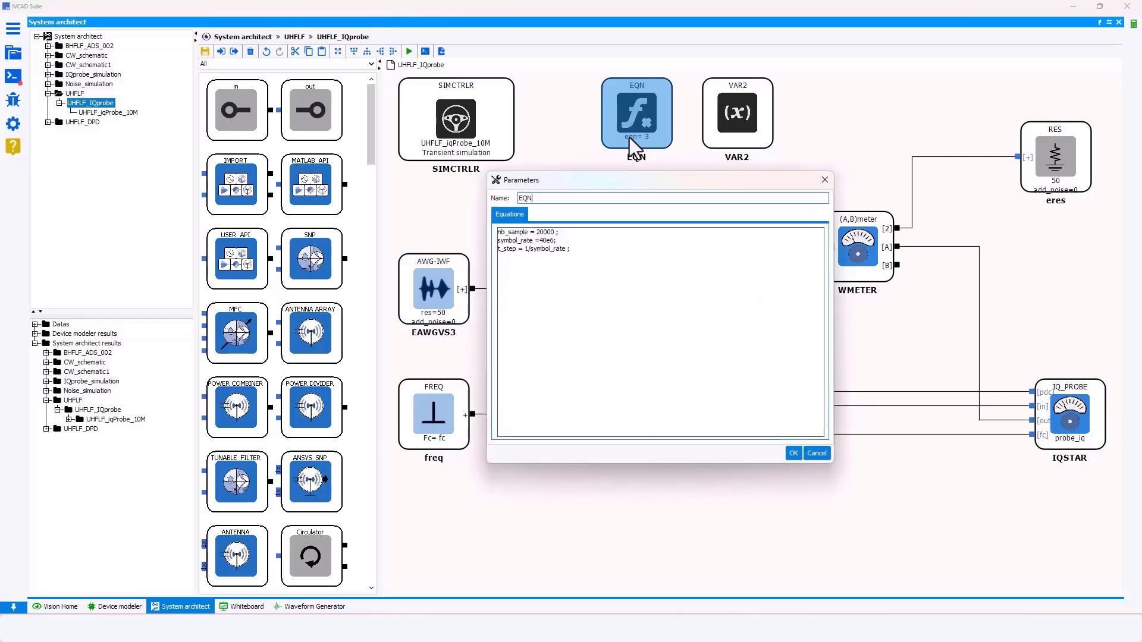
pyautogui.moveTo(536, 232); pyautogui.dragTo(556, 233)
pyautogui.click(552, 232)
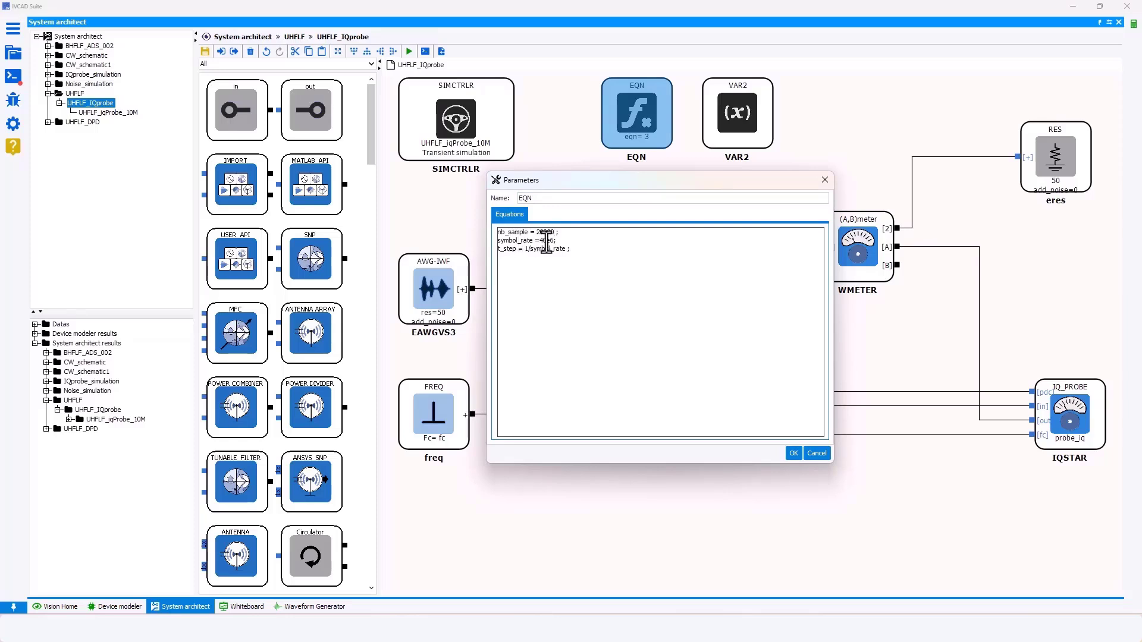
pyautogui.click(823, 182)
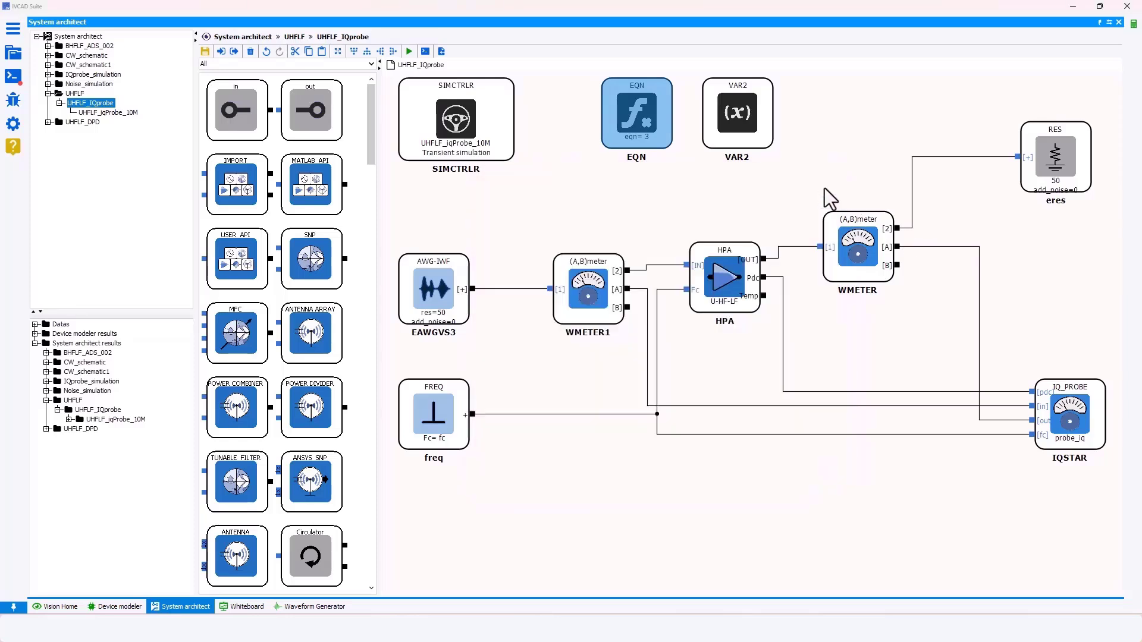
# Step: Review the simulation mode, integration time, number of time points and solver type of the SIMCTRLR controller
pyautogui.doubleClick(467, 116)
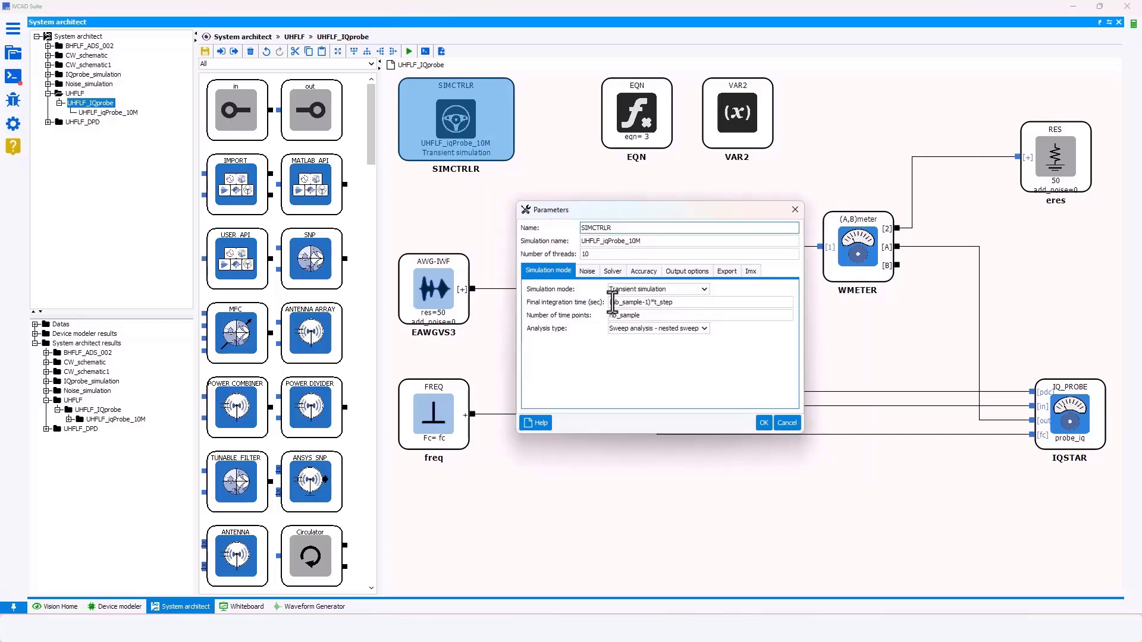
pyautogui.click(613, 272)
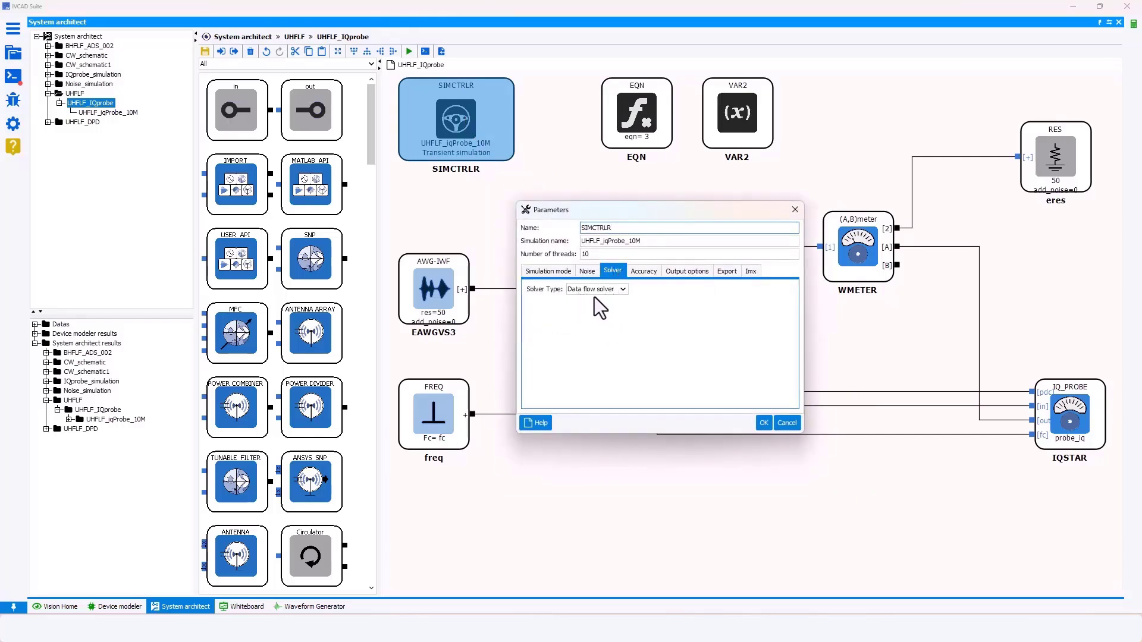
pyautogui.click(547, 271)
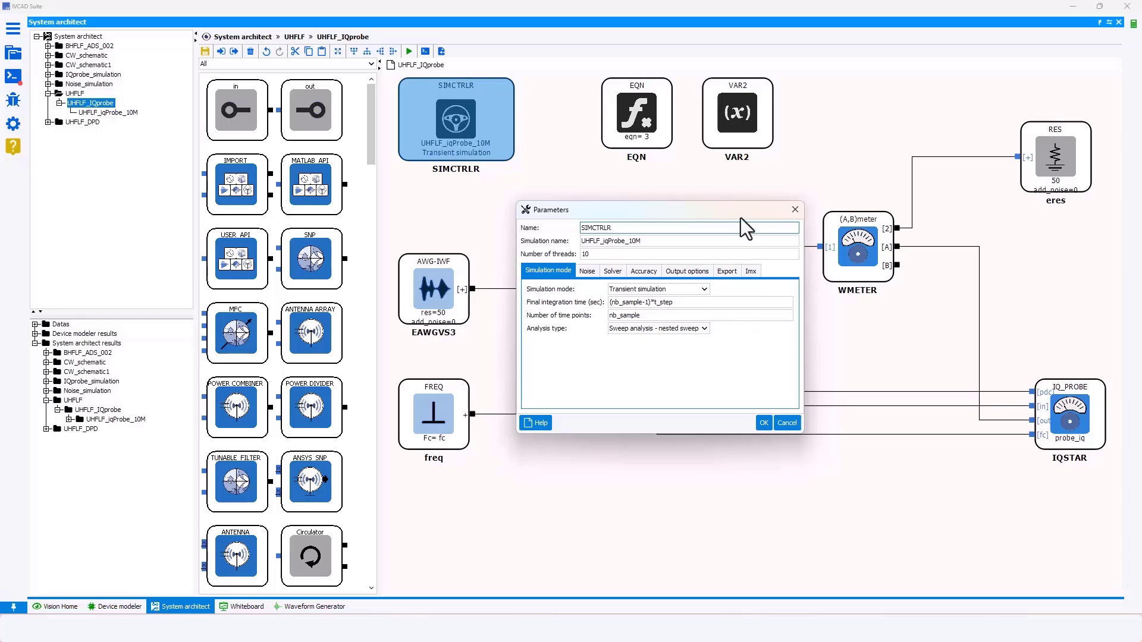
pyautogui.click(795, 210)
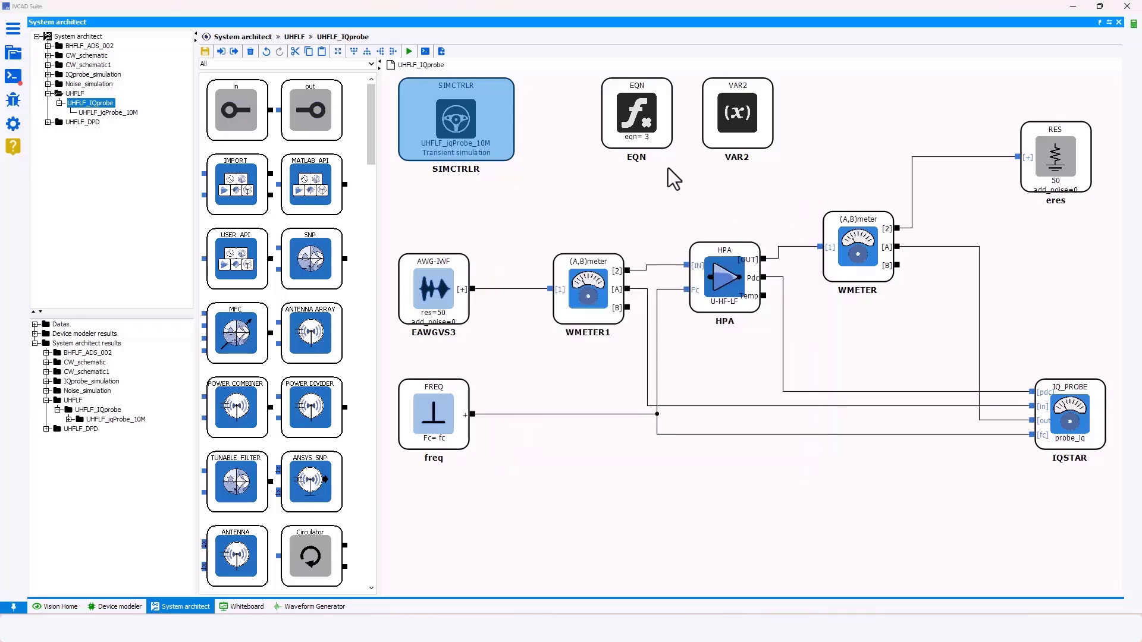
# Step: Check the fc and Pin_dBm sweep definitions in the VAR2 block
pyautogui.doubleClick(739, 105)
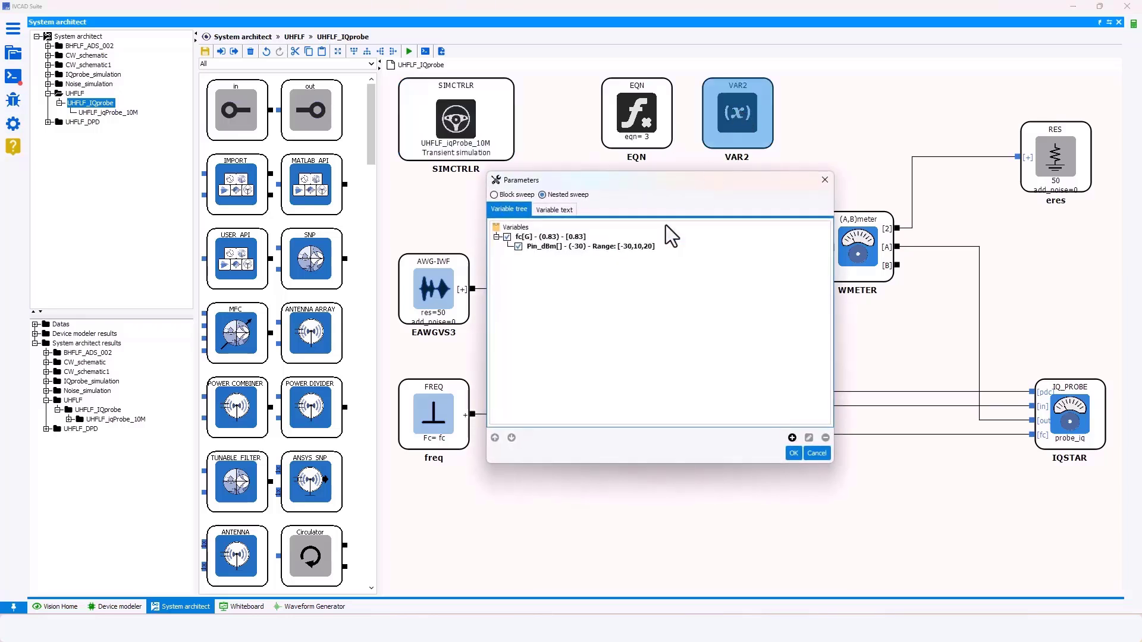
pyautogui.click(565, 236)
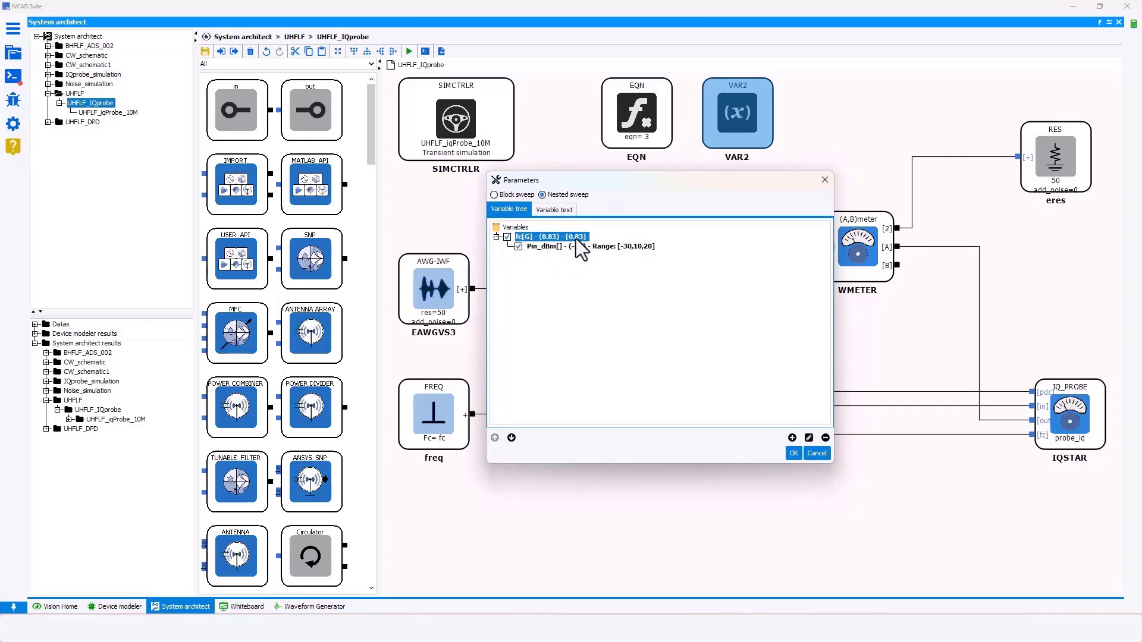
pyautogui.click(540, 248)
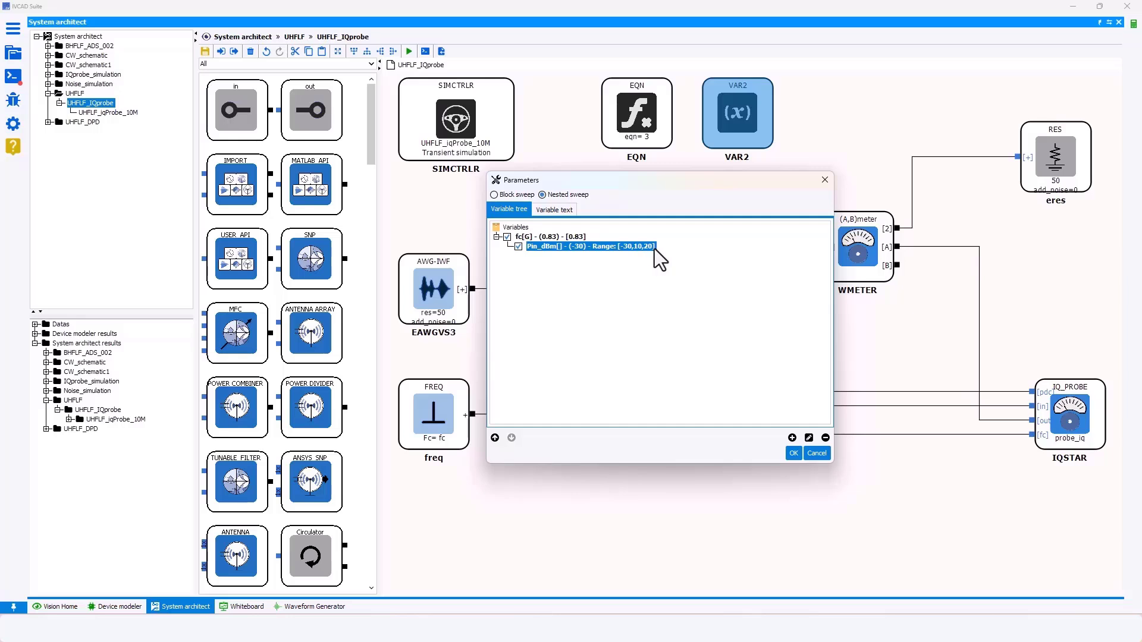
pyautogui.click(796, 452)
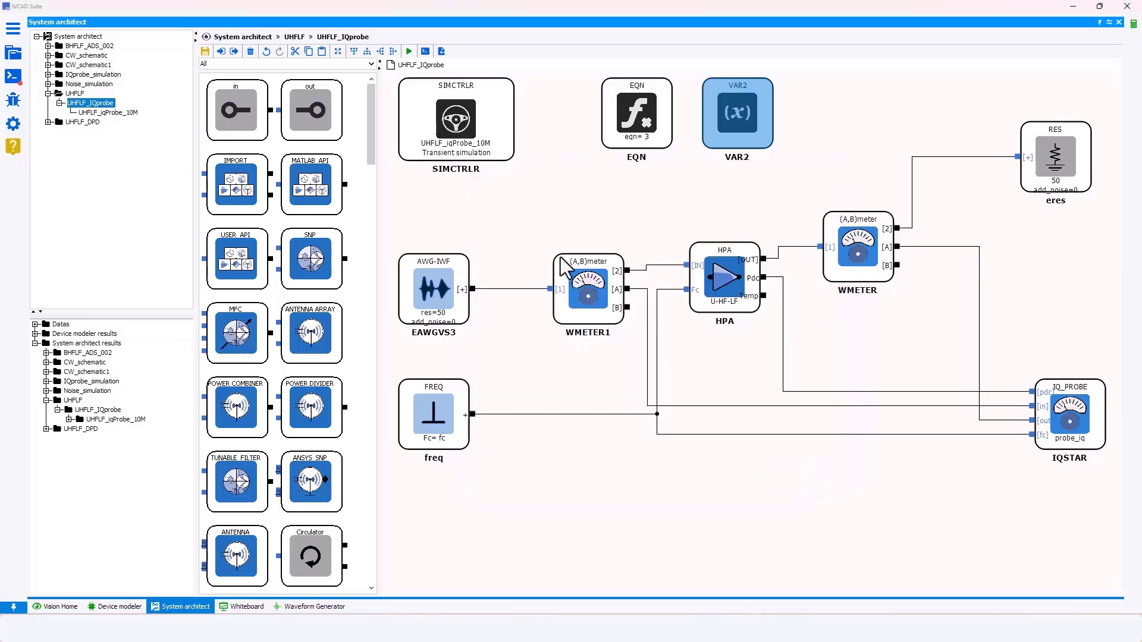
pyautogui.click(488, 198)
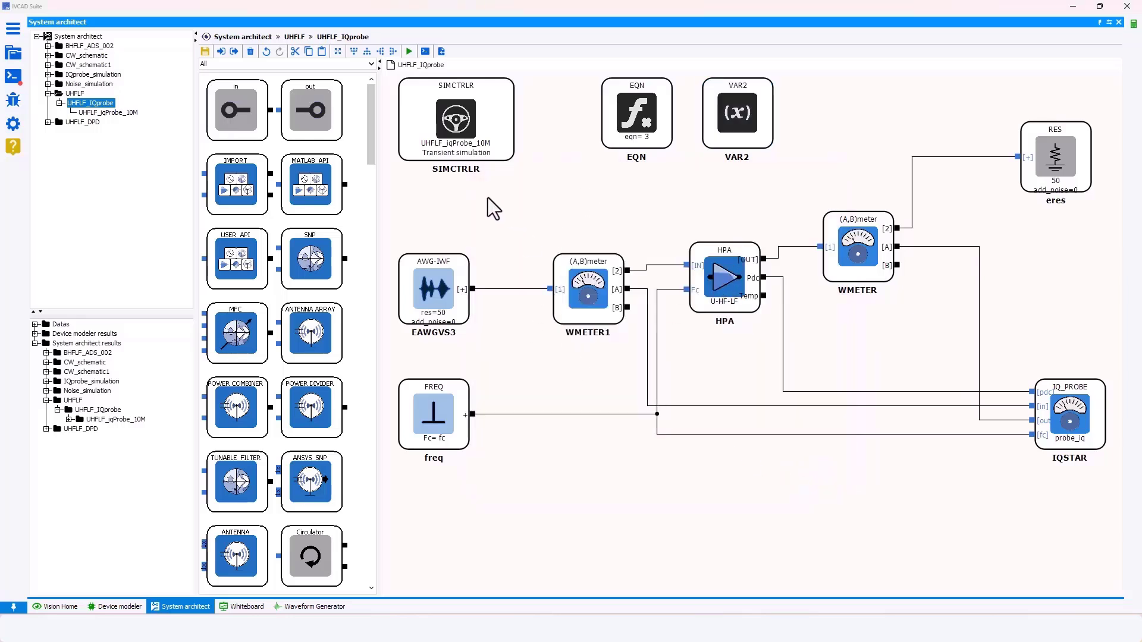
# Step: Run the UHFLF_IQprobe simulation and display the resulting BandPower Probes graph
pyautogui.click(409, 51)
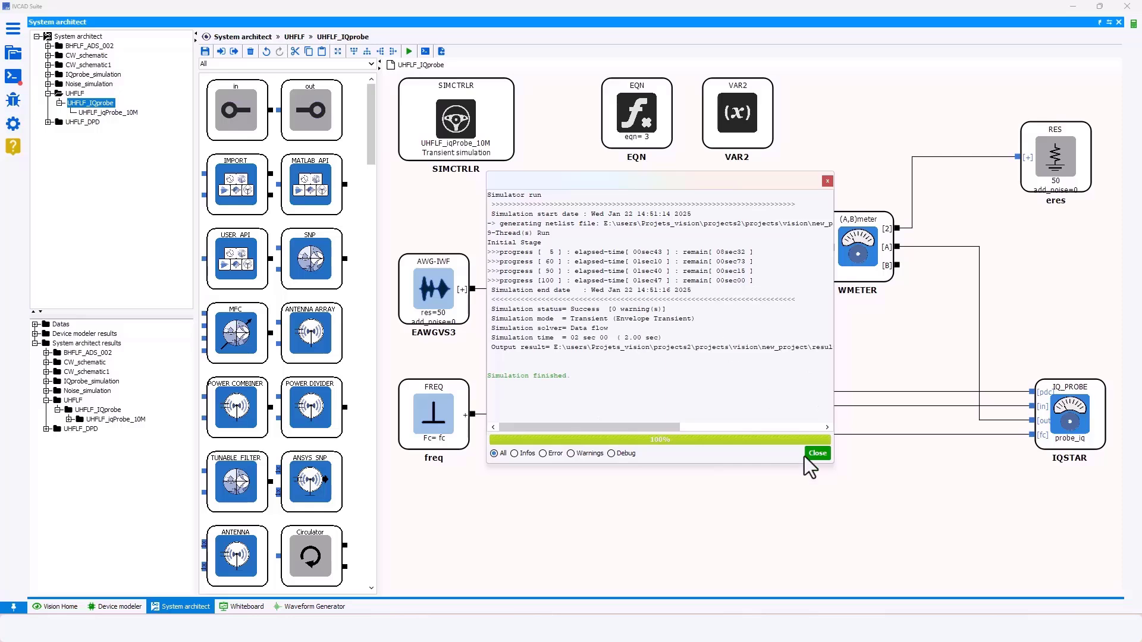
pyautogui.click(816, 454)
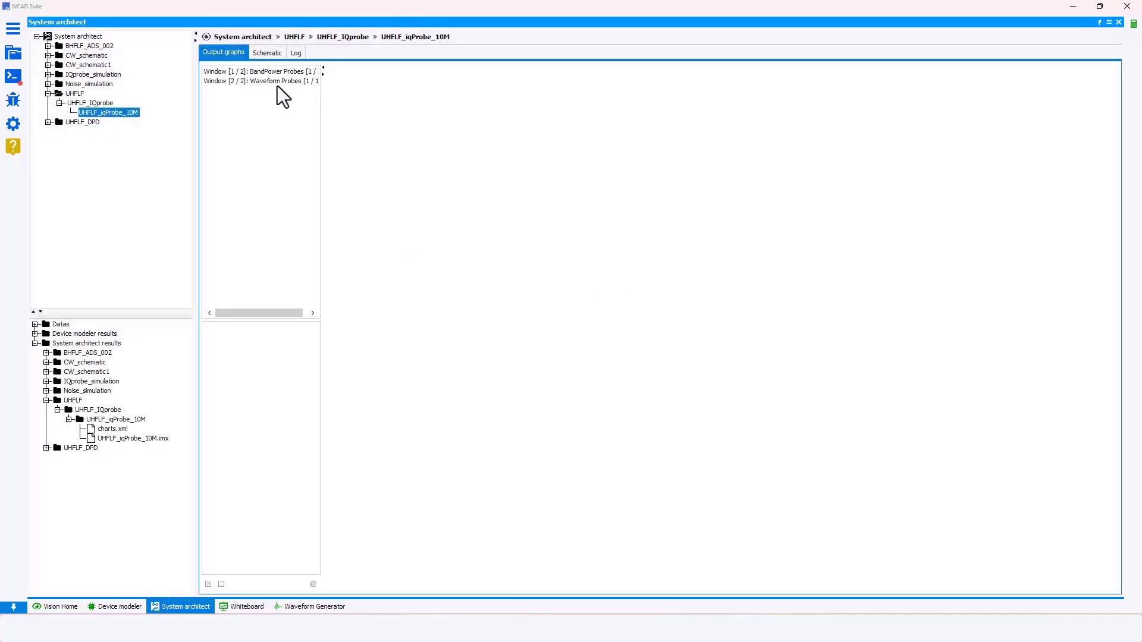
pyautogui.click(287, 71)
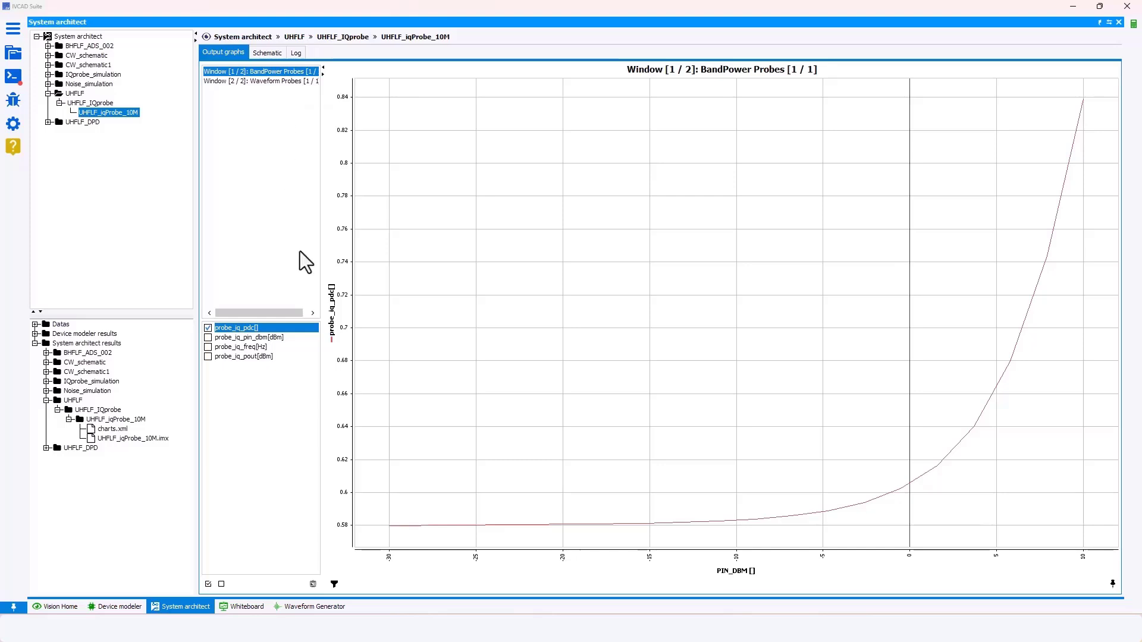
# Step: Load the UHFLF_iqProbe_10M.imx result file into the datasources and expand its datasets
pyautogui.click(158, 439)
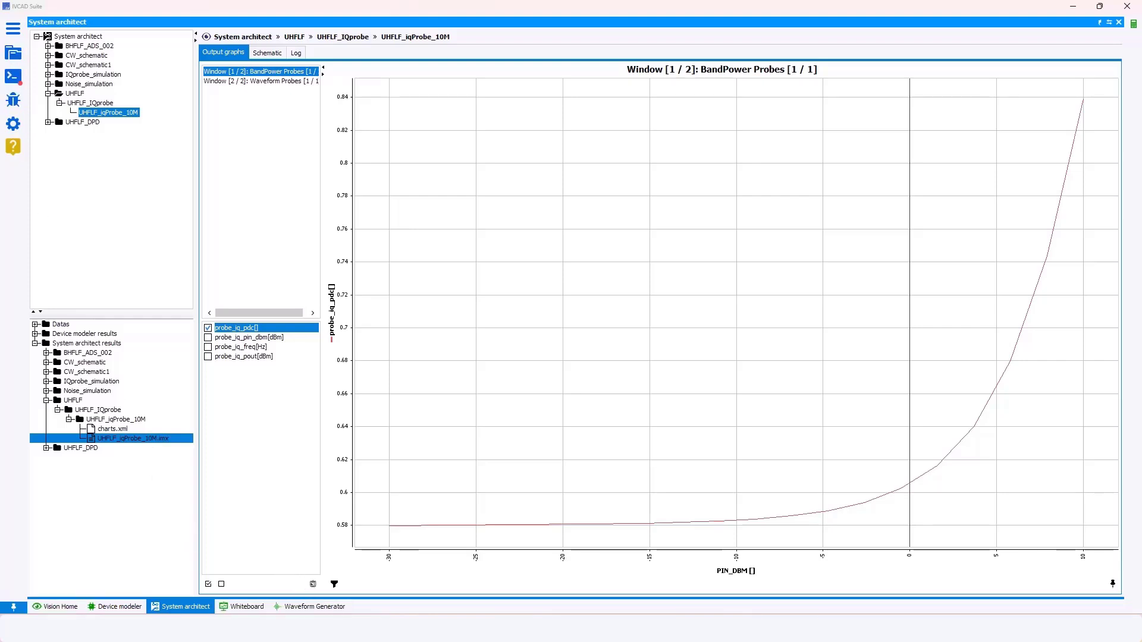
pyautogui.click(8, 57)
pyautogui.moveTo(309, 440); pyautogui.dragTo(120, 263)
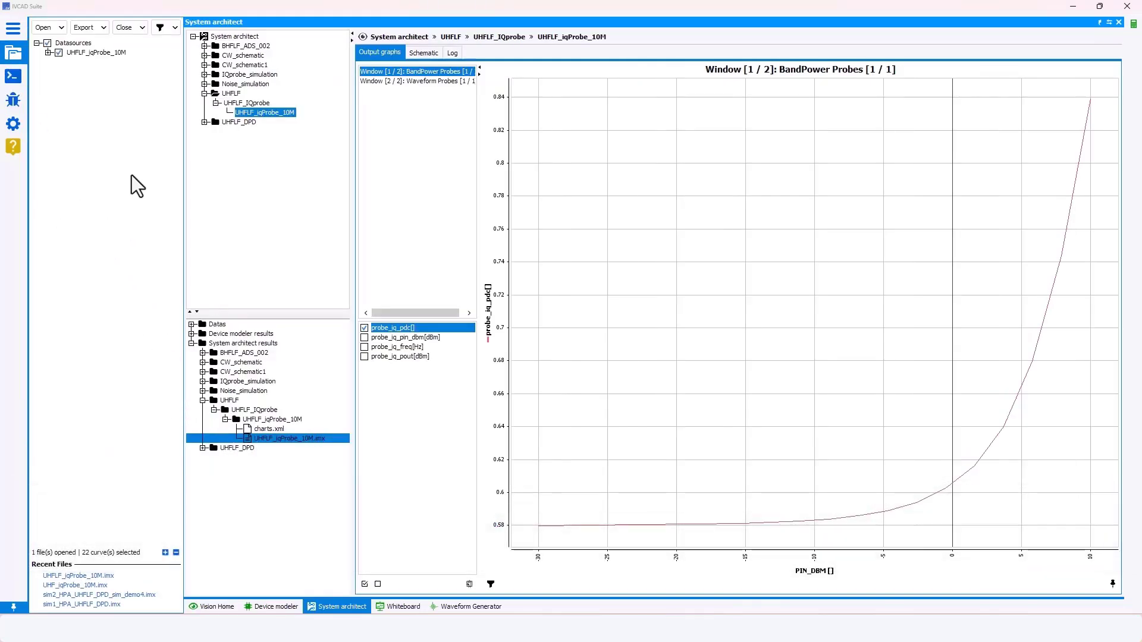
pyautogui.click(46, 52)
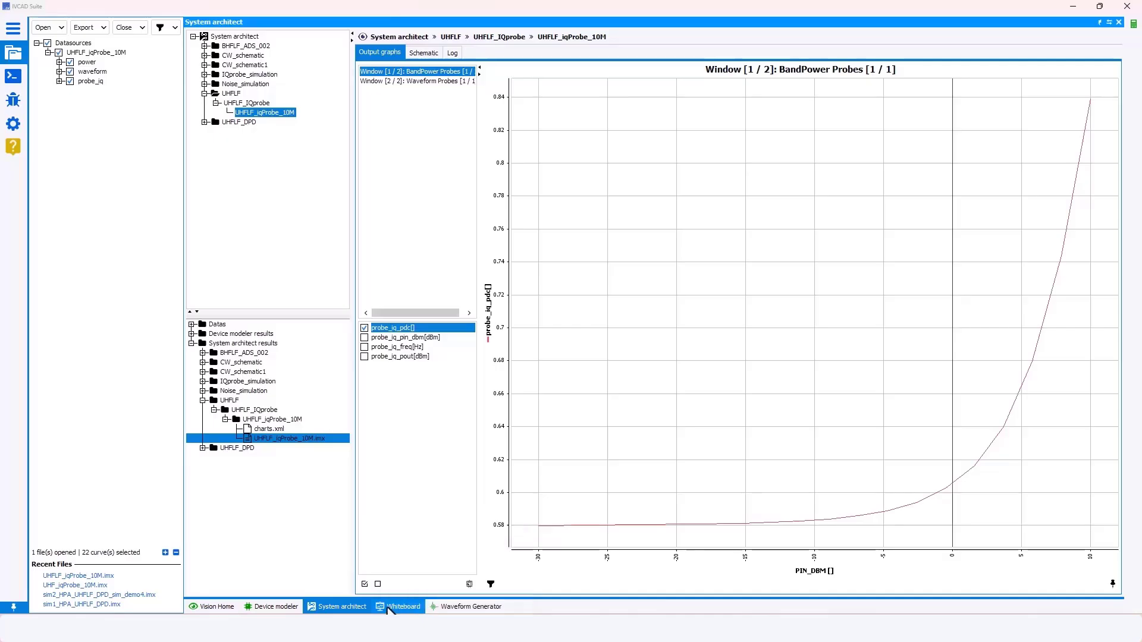
# Step: Switch to the Whiteboard and draw a filter control about 630 wide and 110 high near the top of Page 2
pyautogui.click(389, 608)
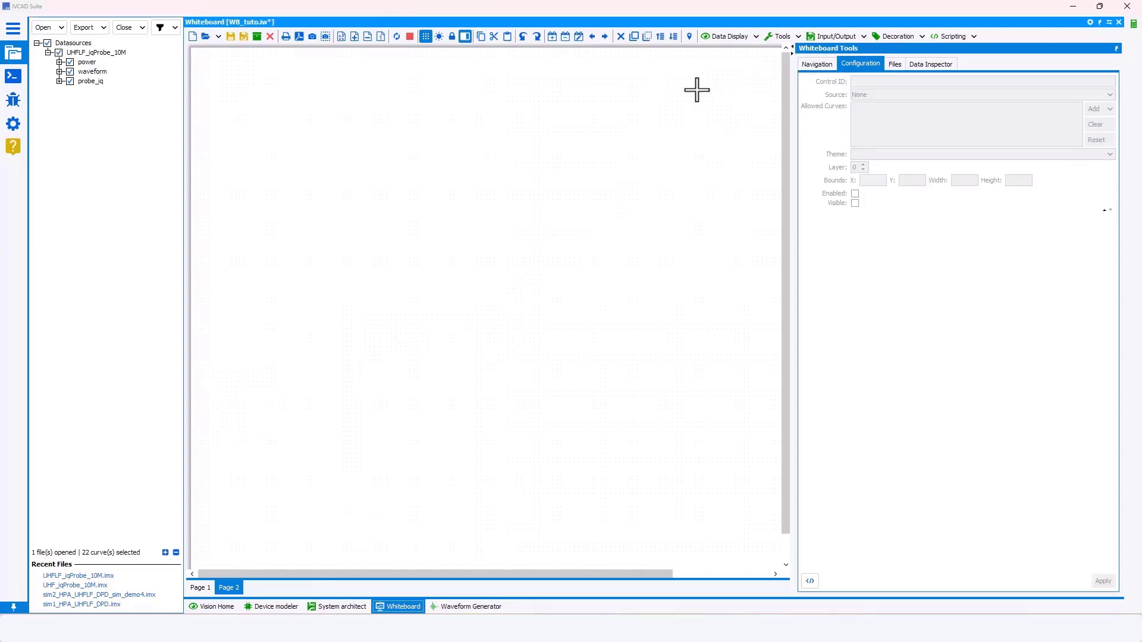
pyautogui.click(798, 36)
pyautogui.click(791, 50)
pyautogui.moveTo(315, 67); pyautogui.dragTo(598, 123)
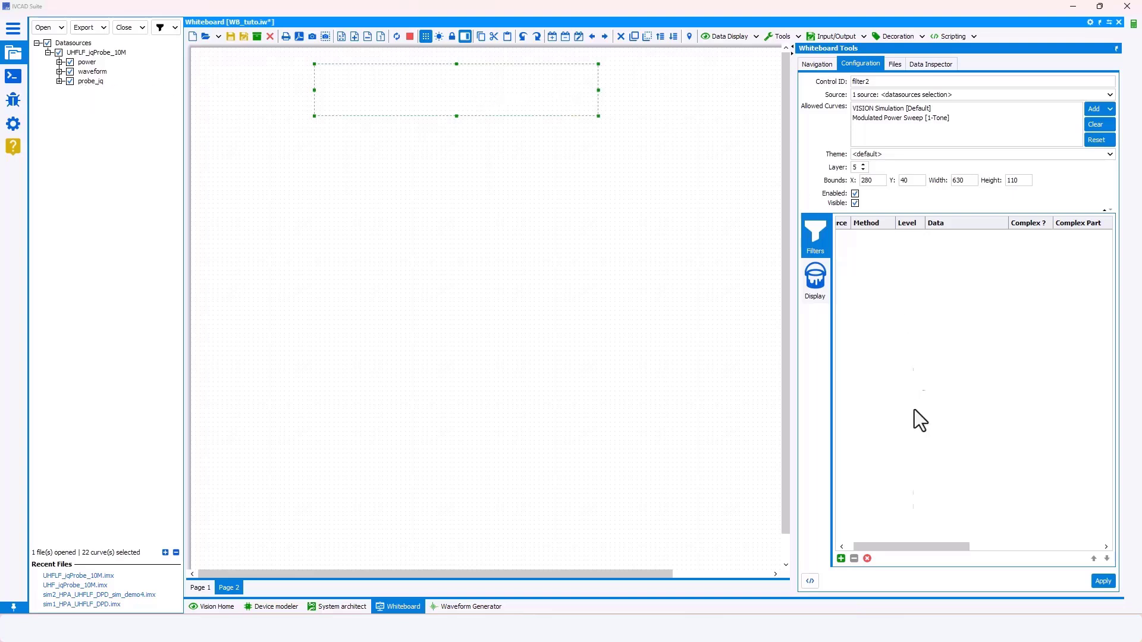
# Step: Remove VISION Simulation from the filter control's allowed curves and add a Variable filter on Dataset Name
pyautogui.moveTo(894, 545); pyautogui.dragTo(887, 546)
pyautogui.click(841, 558)
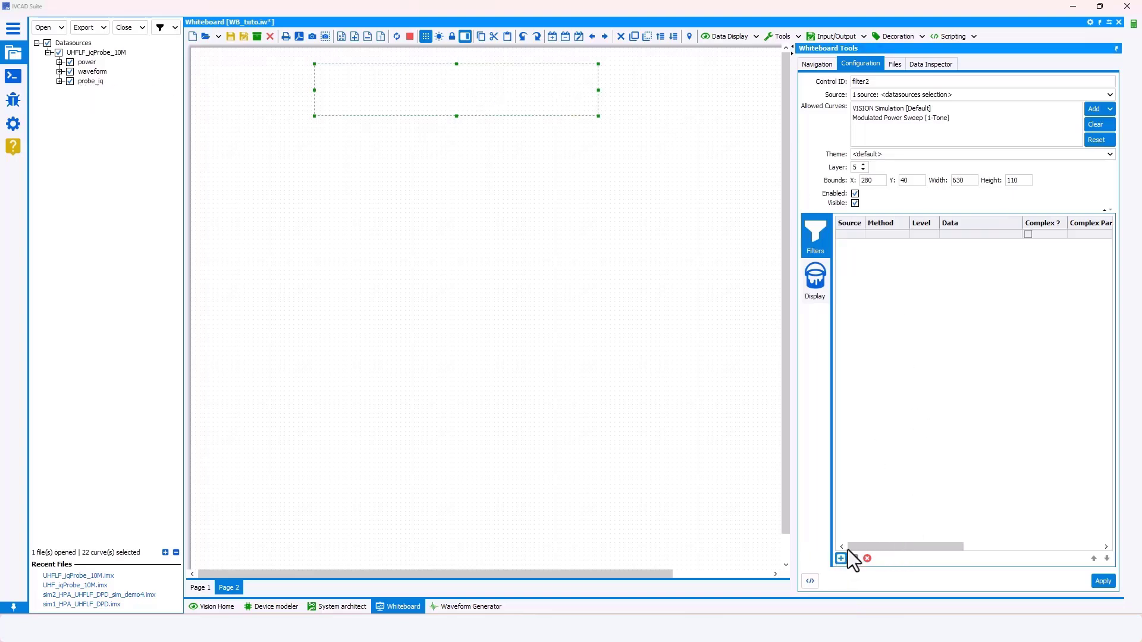
pyautogui.click(926, 109)
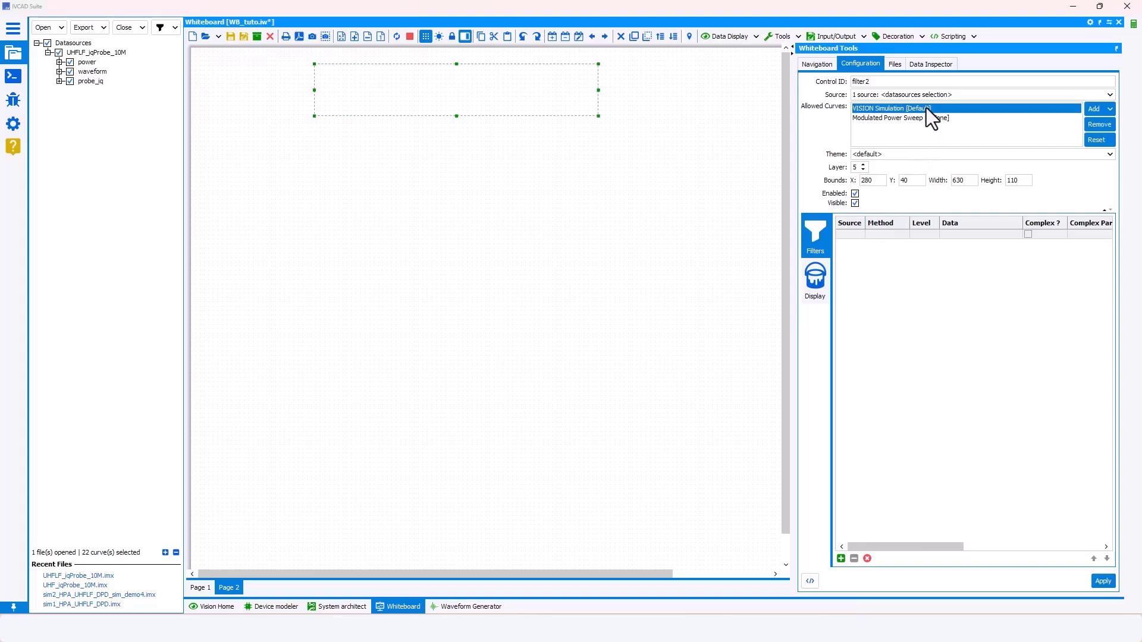
pyautogui.click(1091, 125)
pyautogui.click(848, 235)
pyautogui.click(848, 235)
pyautogui.click(854, 255)
pyautogui.click(966, 237)
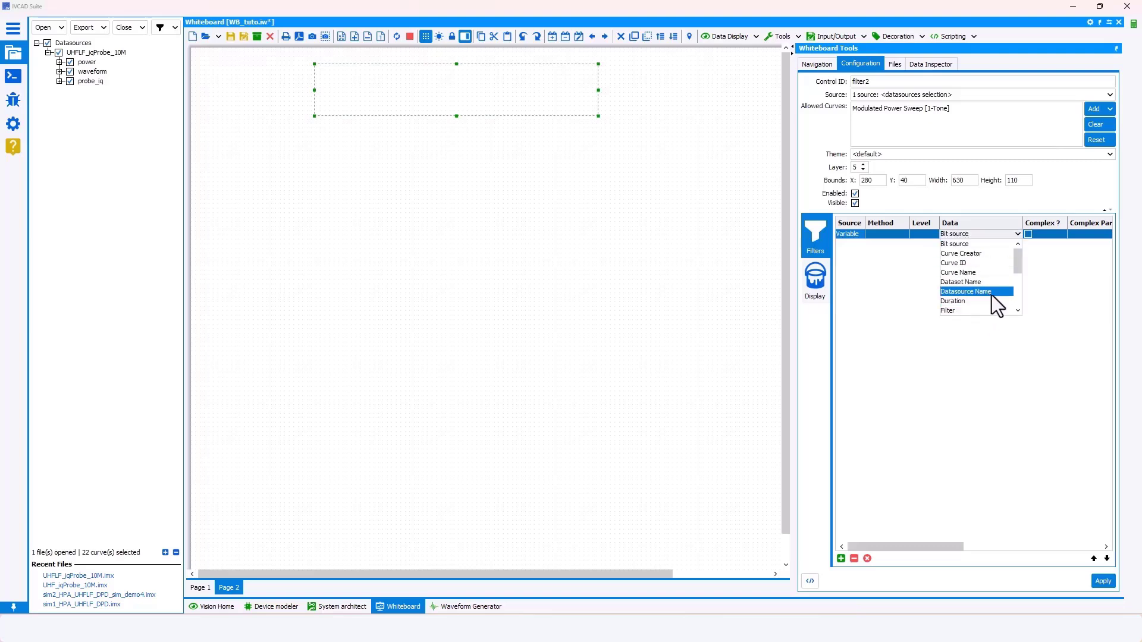
pyautogui.click(982, 283)
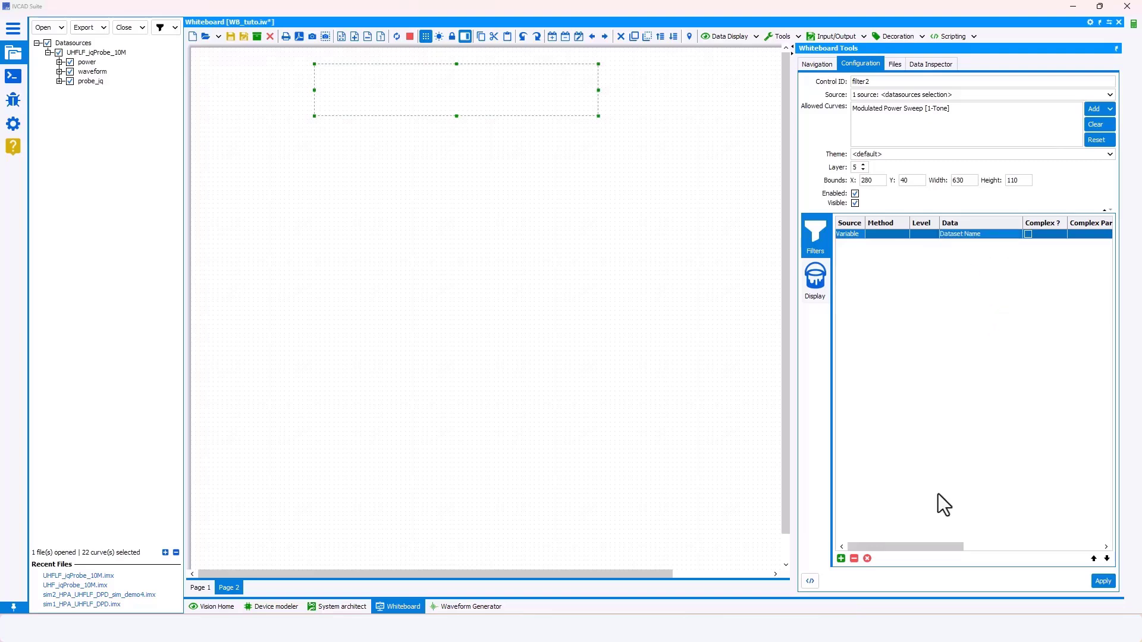
pyautogui.click(1103, 581)
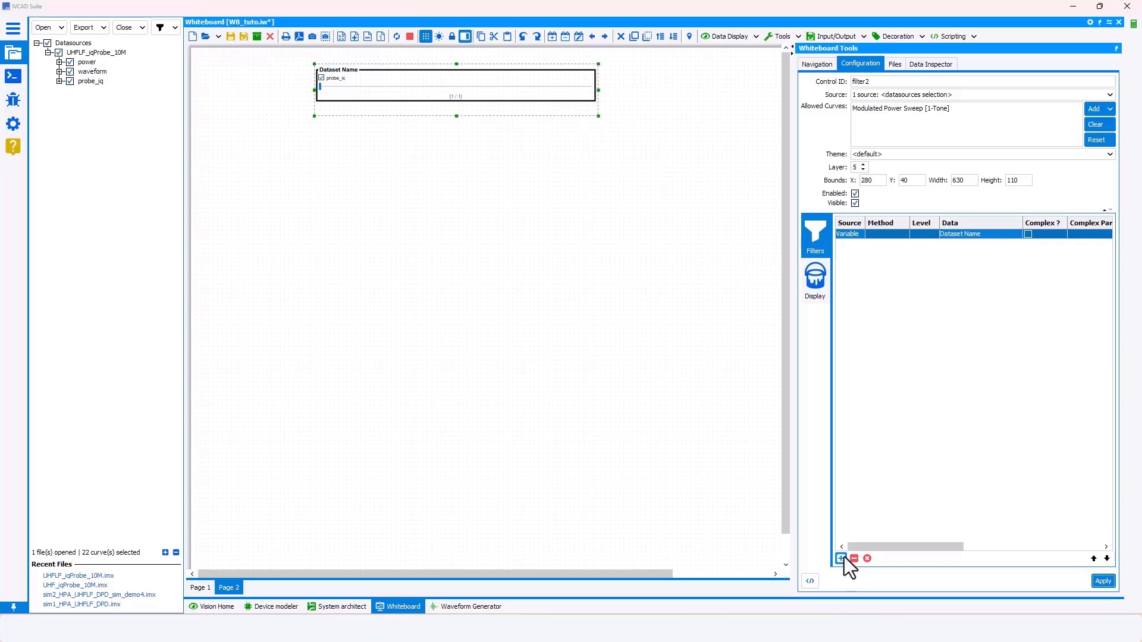
# Step: Add a second Variable filter on f0 and enlarge the filter control to a height of about 170
pyautogui.click(840, 558)
pyautogui.click(851, 245)
pyautogui.click(852, 245)
pyautogui.click(851, 260)
pyautogui.click(988, 245)
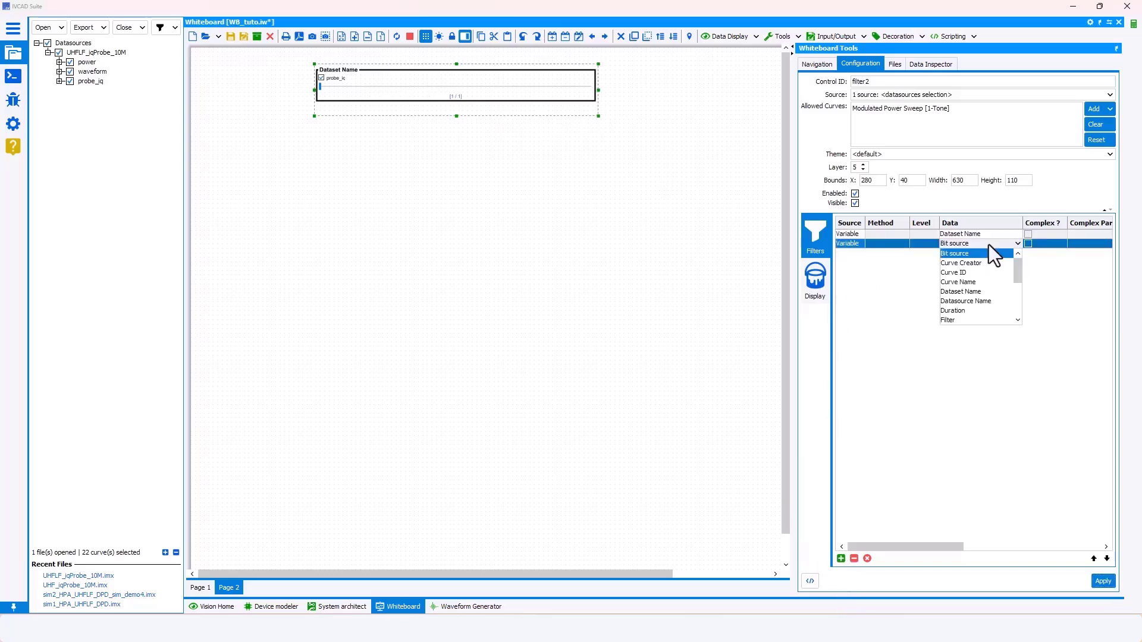
pyautogui.click(980, 284)
pyautogui.hscroll(-5, 934, 286)
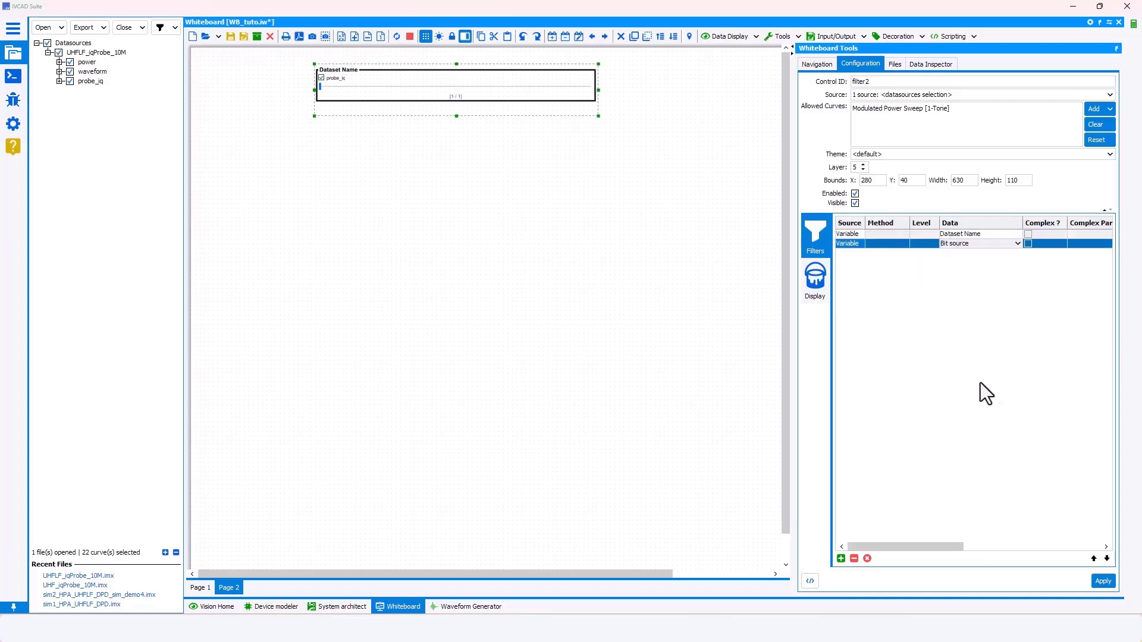
pyautogui.click(975, 246)
pyautogui.scroll(-5, 1018, 272)
pyautogui.click(975, 320)
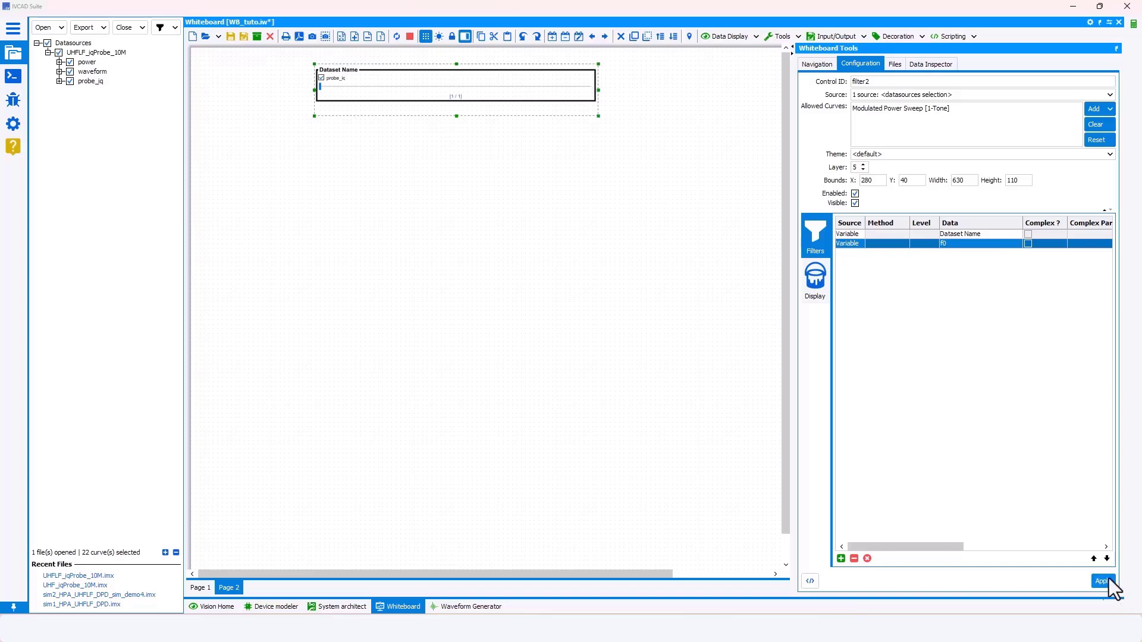
pyautogui.click(1101, 581)
pyautogui.moveTo(457, 118)
pyautogui.mouseDown()
pyautogui.moveTo(453, 145)
pyautogui.moveTo(458, 132)
pyautogui.mouseUp()
pyautogui.click(571, 147)
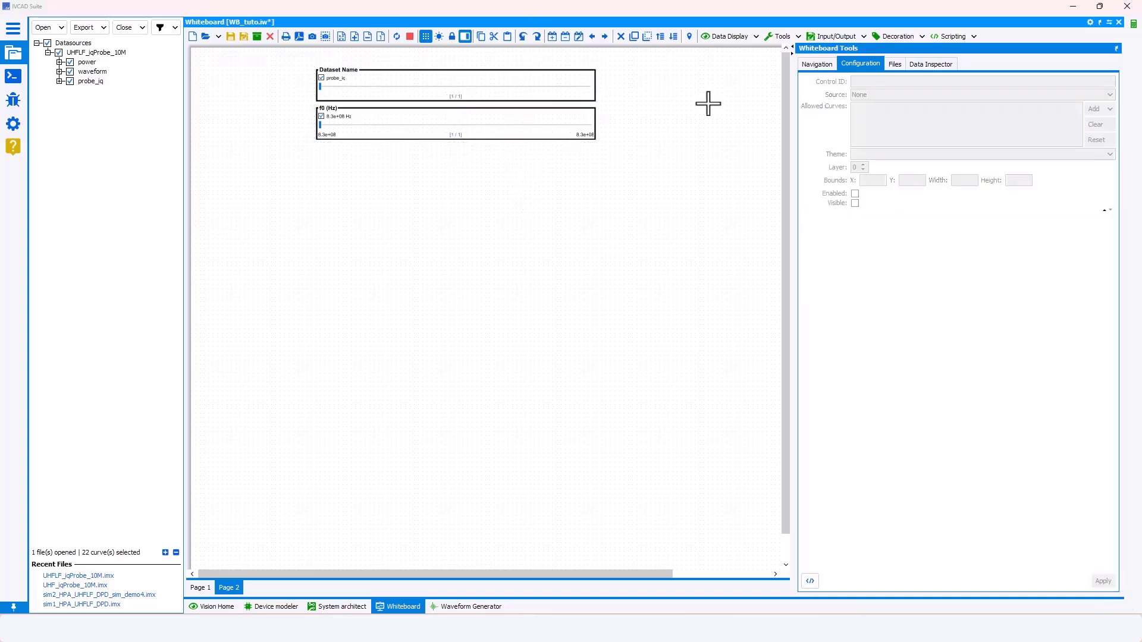
# Step: Draw a graph about 480 wide and 400 high below the filter control
pyautogui.click(737, 36)
pyautogui.click(734, 52)
pyautogui.moveTo(207, 173); pyautogui.dragTo(416, 355)
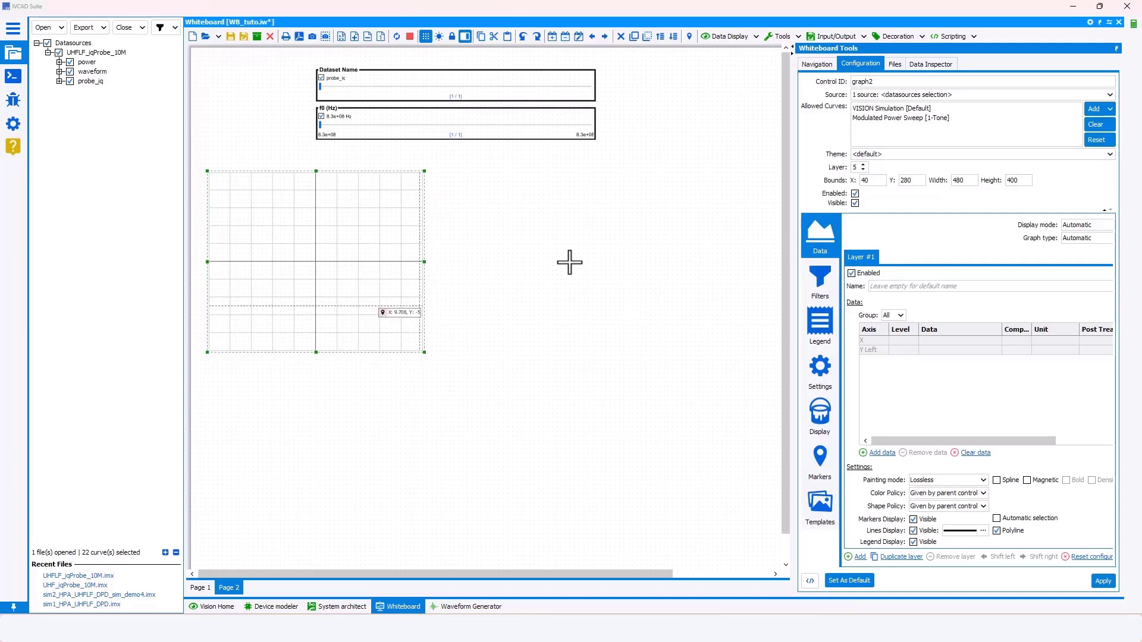
# Step: Replace the new graph's source, the datasources selection, with the filter2 control
pyautogui.click(1065, 97)
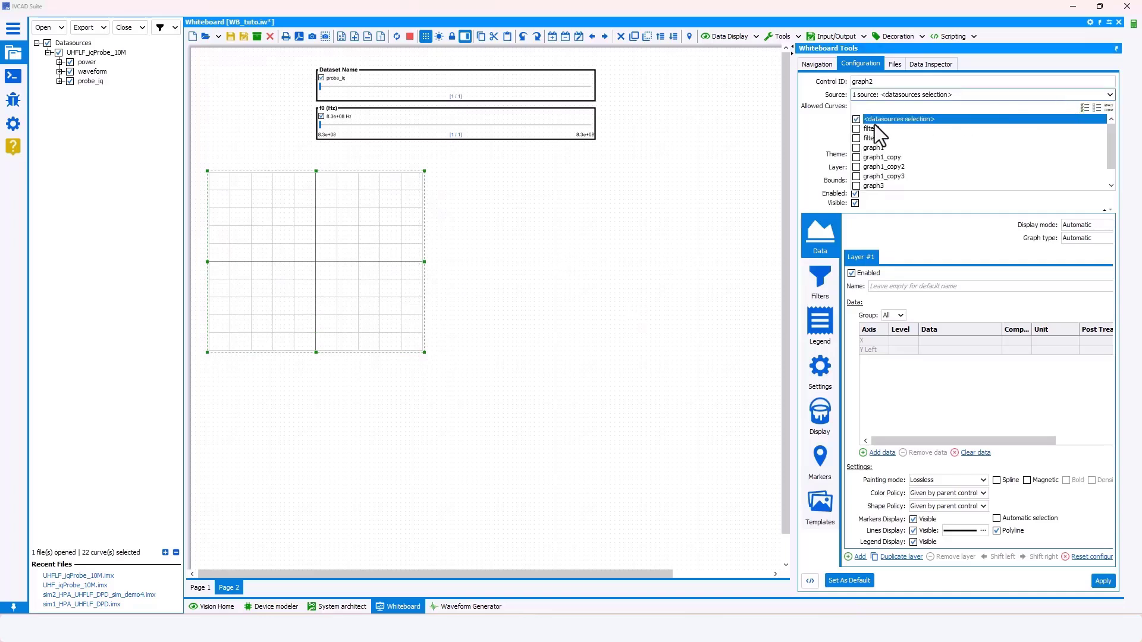
pyautogui.click(640, 102)
pyautogui.click(547, 84)
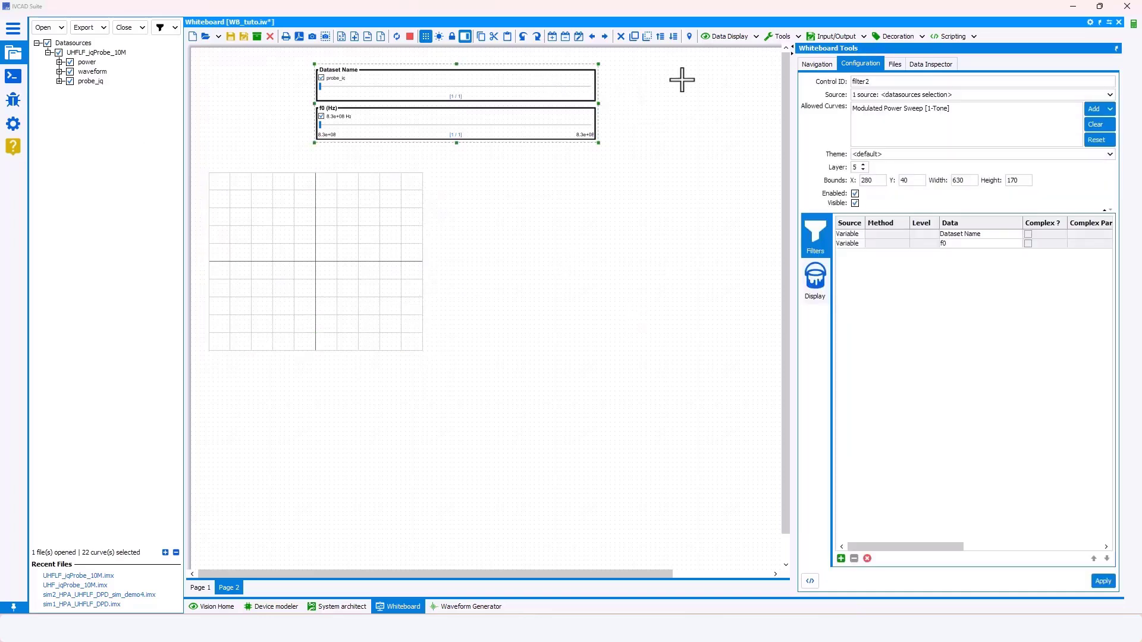
pyautogui.click(323, 213)
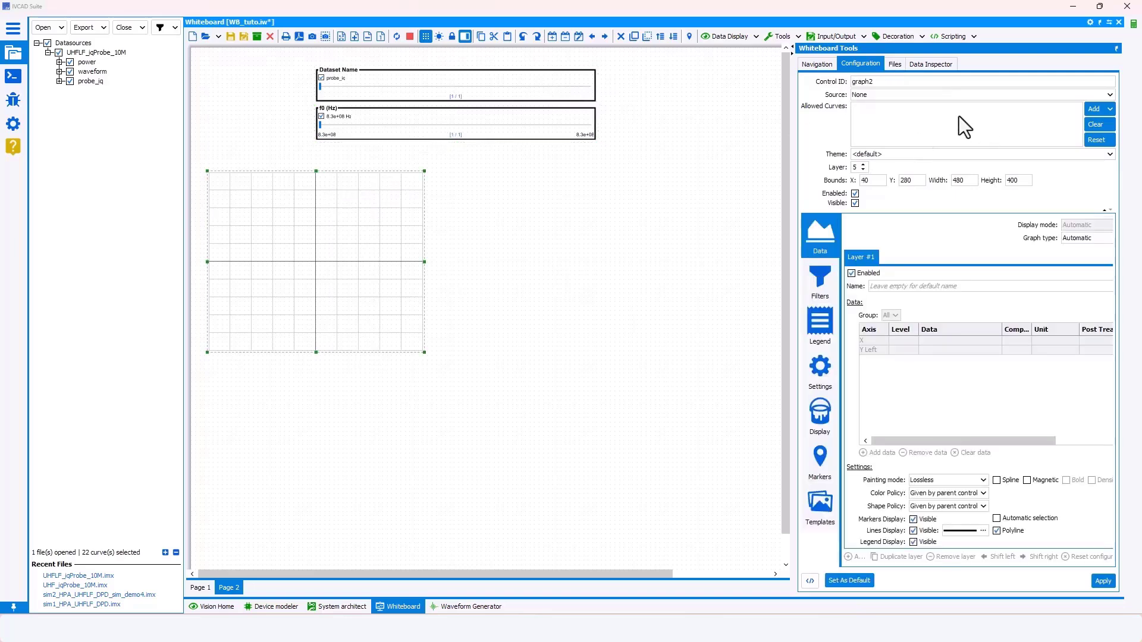
pyautogui.click(942, 95)
pyautogui.click(884, 137)
pyautogui.click(816, 141)
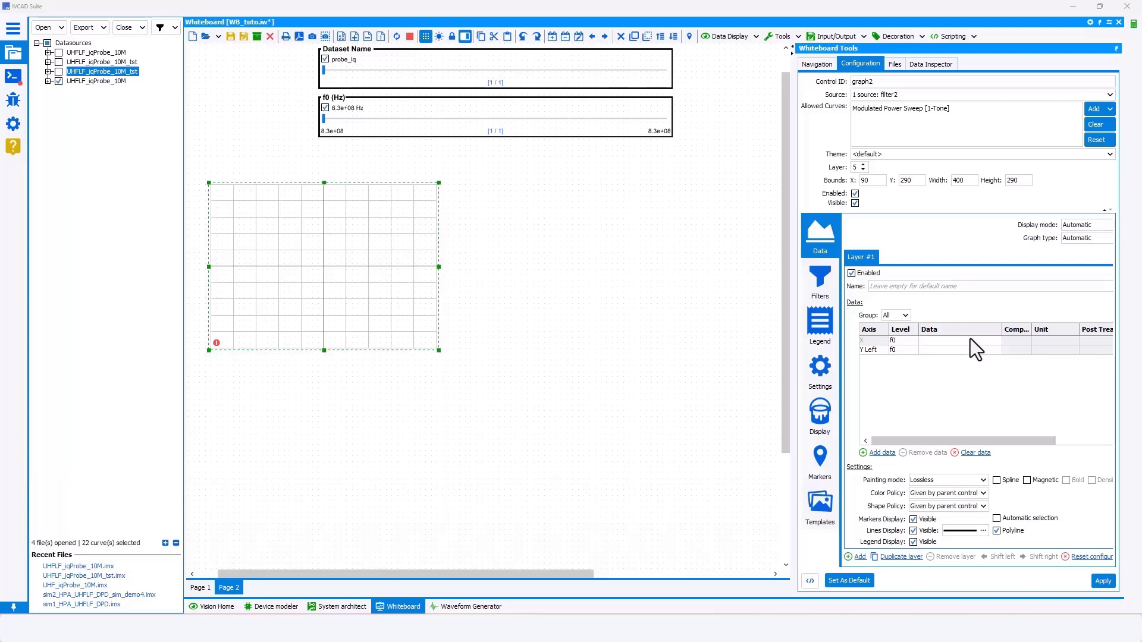
# Step: Plot Pout on the graph's left Y axis against Pin Available in dBm on the X axis
pyautogui.doubleClick(969, 339)
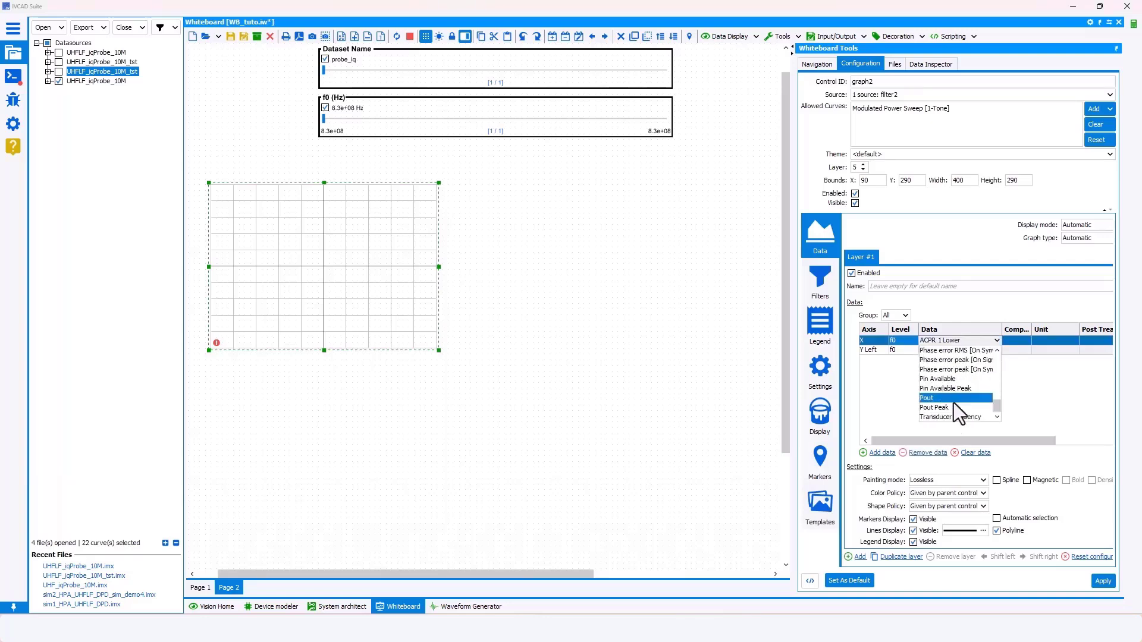
pyautogui.click(948, 387)
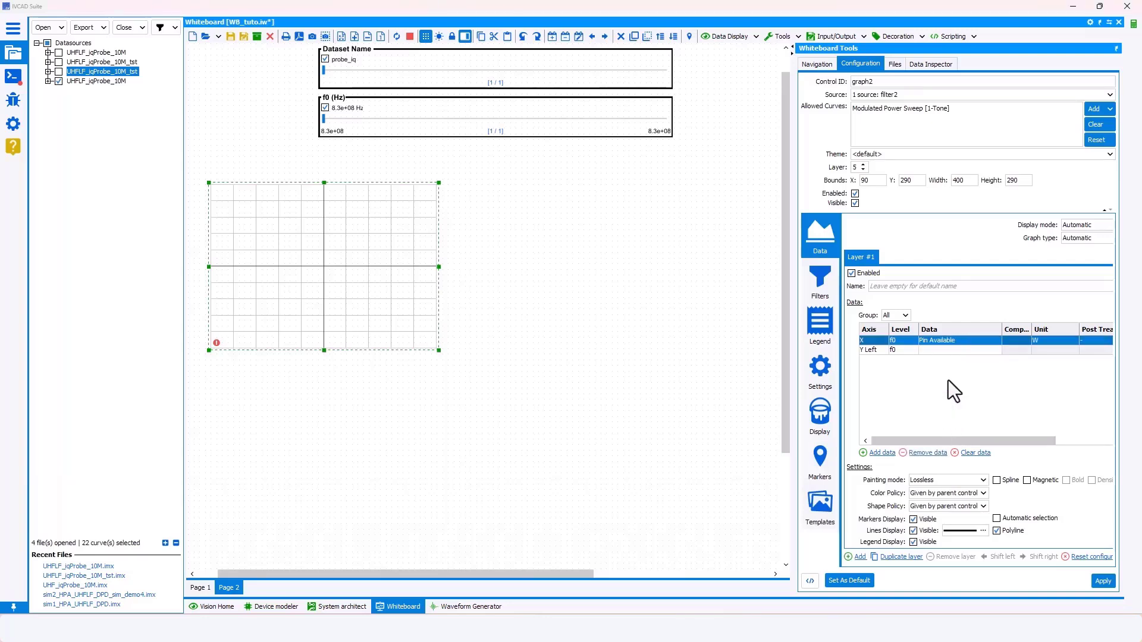
pyautogui.doubleClick(1042, 338)
pyautogui.click(1045, 351)
pyautogui.doubleClick(941, 351)
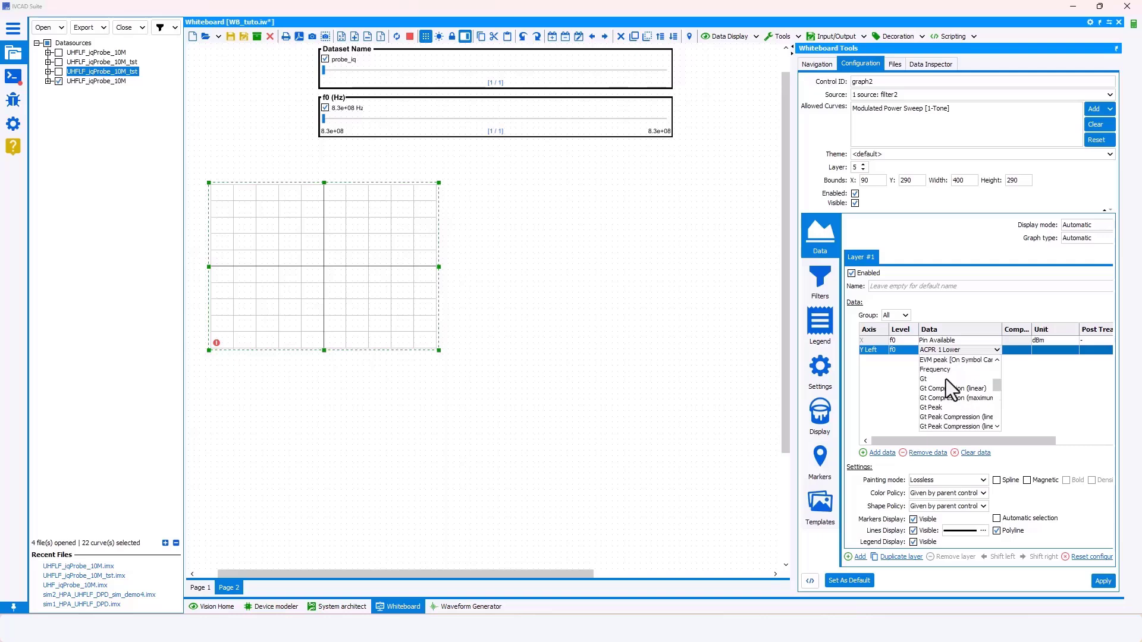
pyautogui.scroll(-2, 952, 384)
pyautogui.click(952, 409)
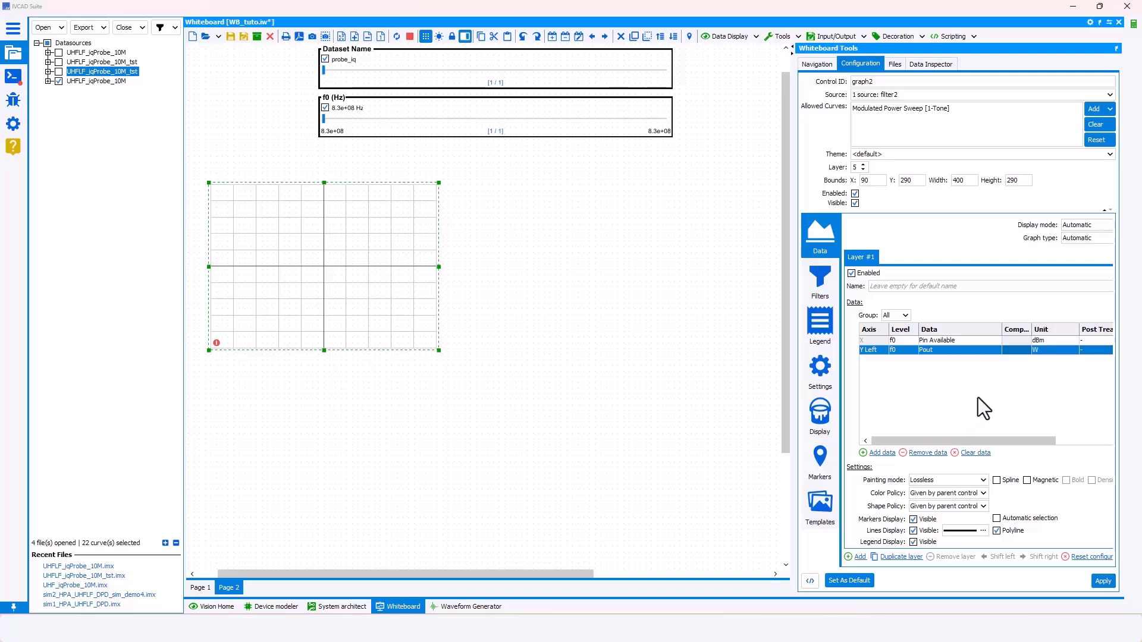
pyautogui.click(1103, 581)
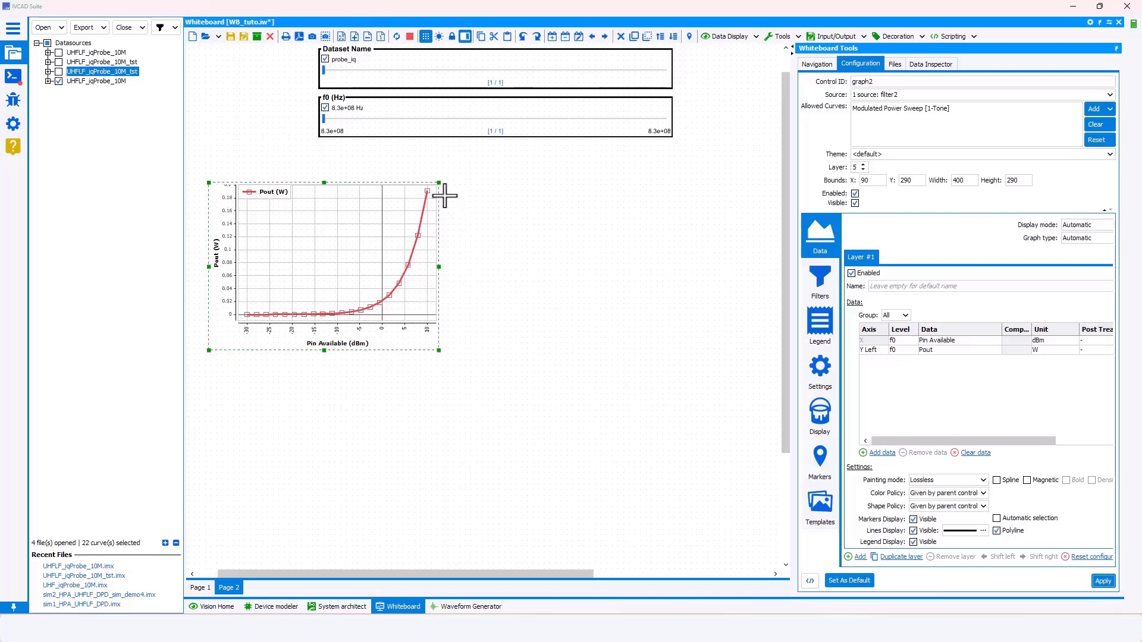
# Step: Draw a second graph about 410 by 270 beside the Pout graph and use only filter2 as its source
pyautogui.click(724, 36)
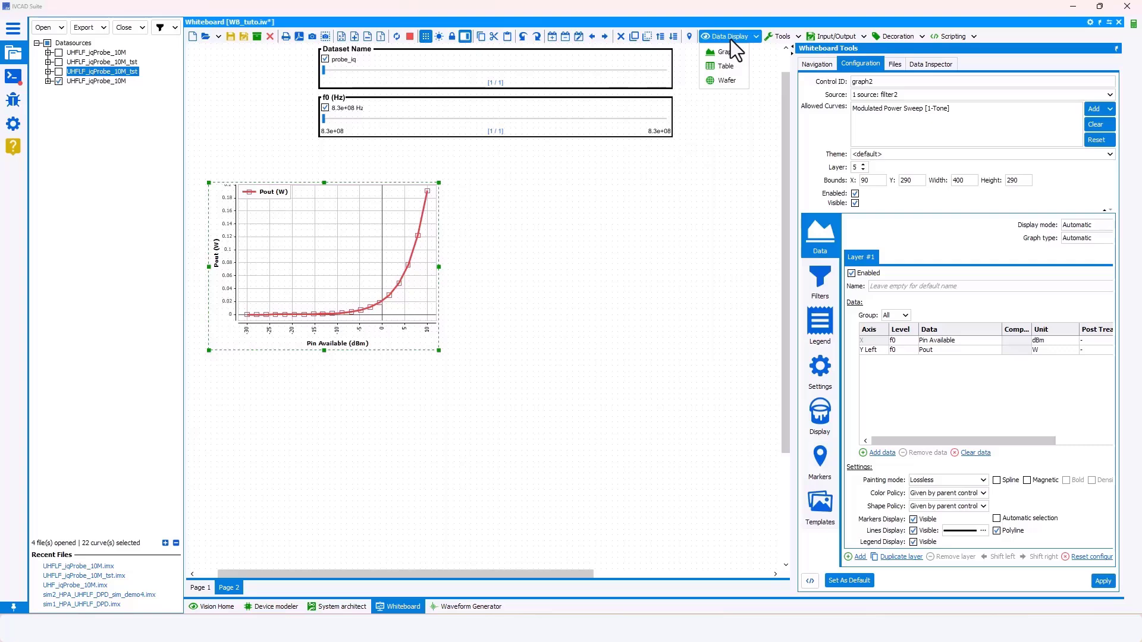
pyautogui.click(730, 56)
pyautogui.moveTo(464, 177); pyautogui.dragTo(696, 334)
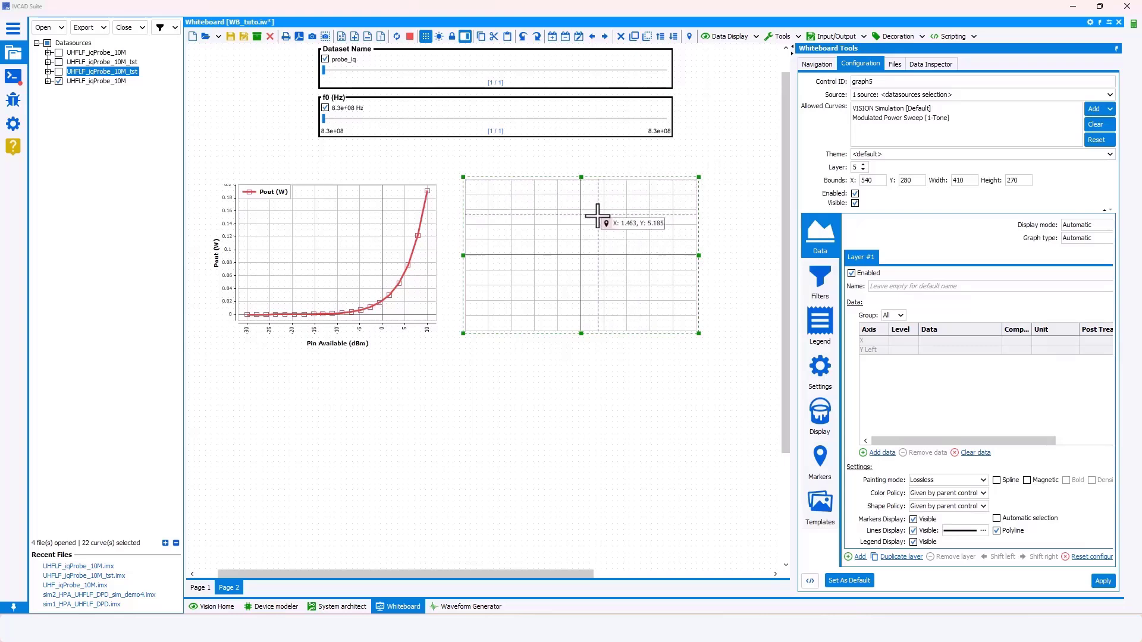
pyautogui.click(904, 95)
pyautogui.click(877, 135)
pyautogui.click(875, 123)
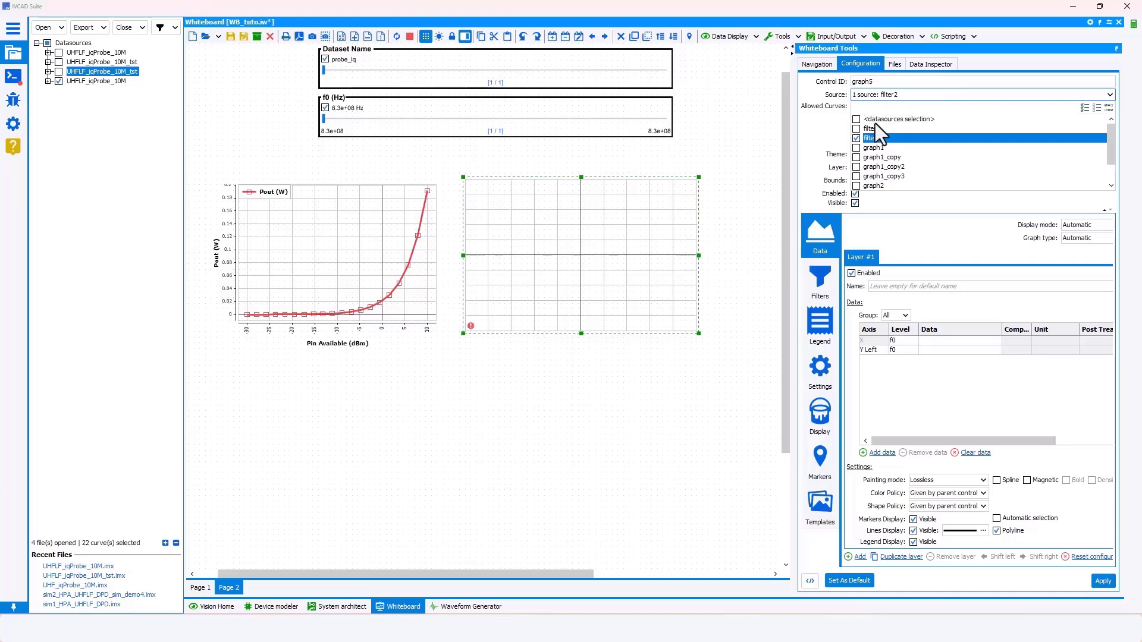
# Step: Plot ACPR 1 Lower on the second graph's left Y axis against Pin Available in dBm on the X axis
pyautogui.click(813, 144)
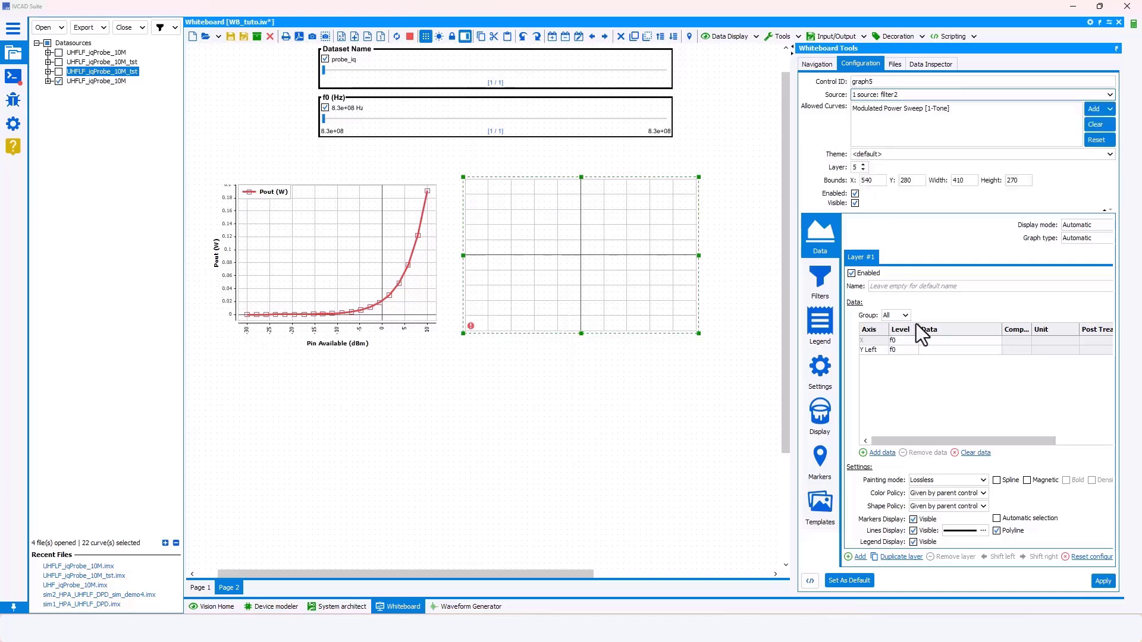
pyautogui.doubleClick(942, 343)
pyautogui.scroll(-5, 948, 364)
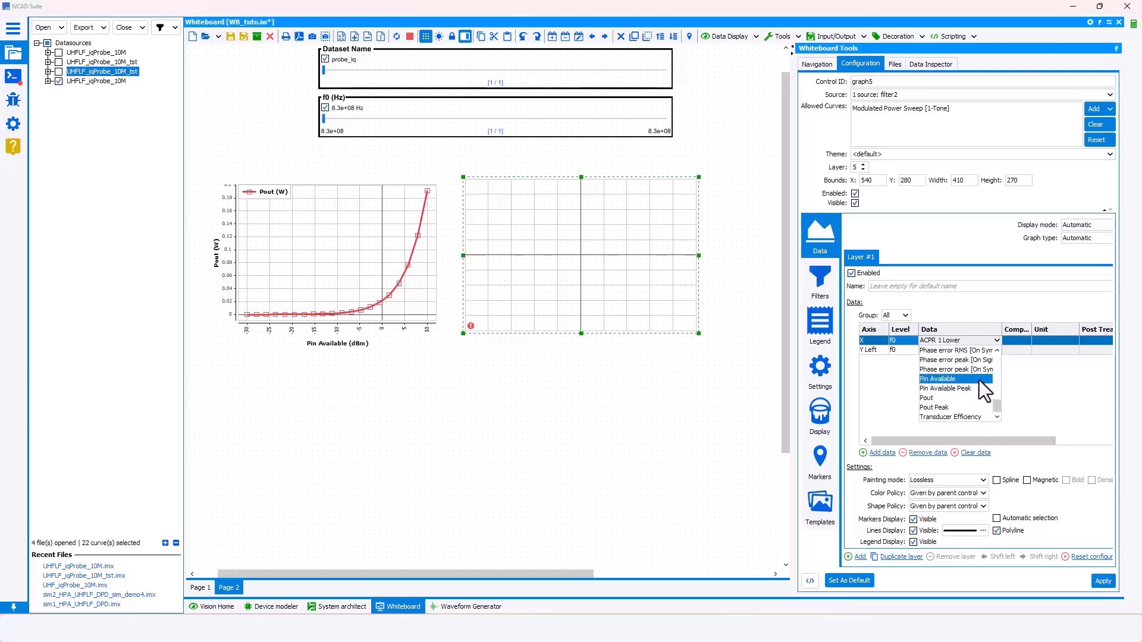
pyautogui.click(939, 378)
pyautogui.doubleClick(1050, 338)
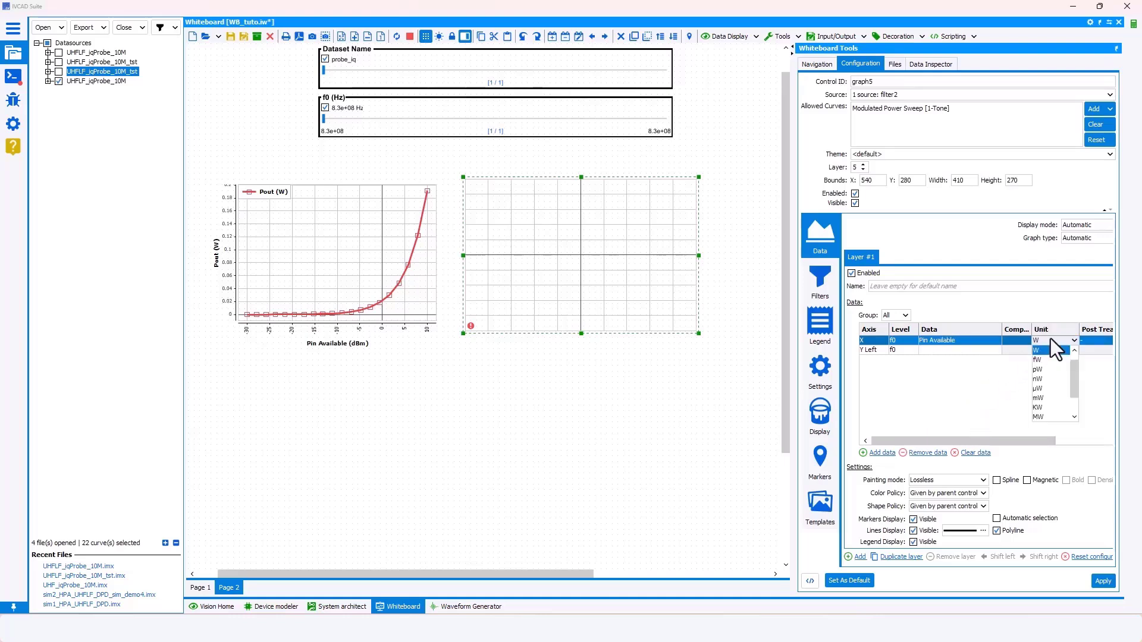
pyautogui.doubleClick(971, 350)
pyautogui.click(966, 360)
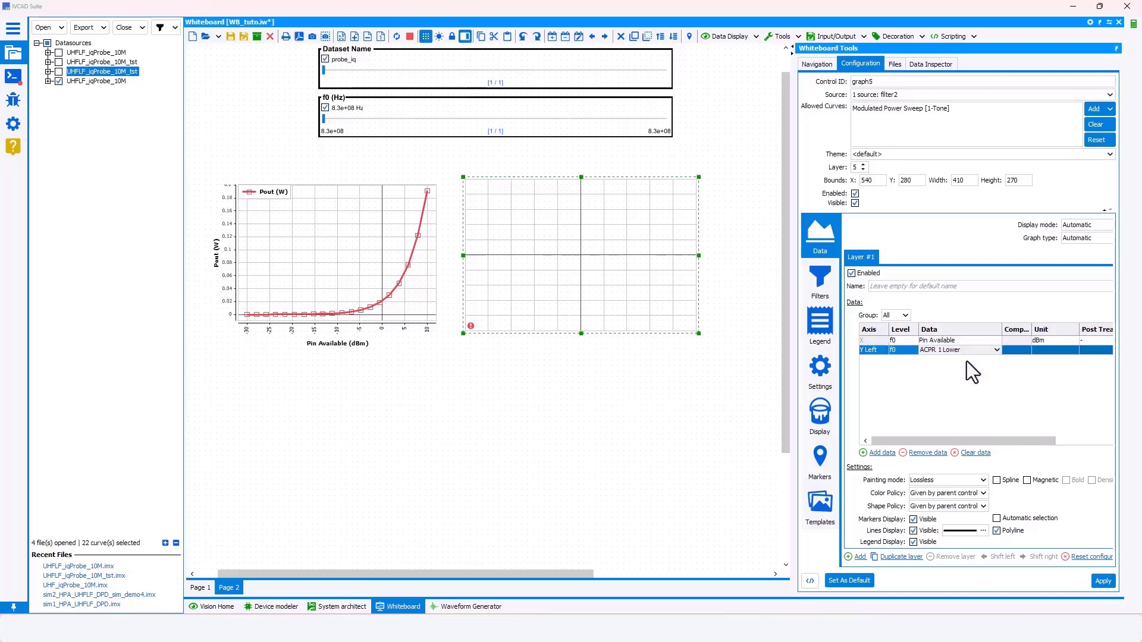
pyautogui.click(1098, 581)
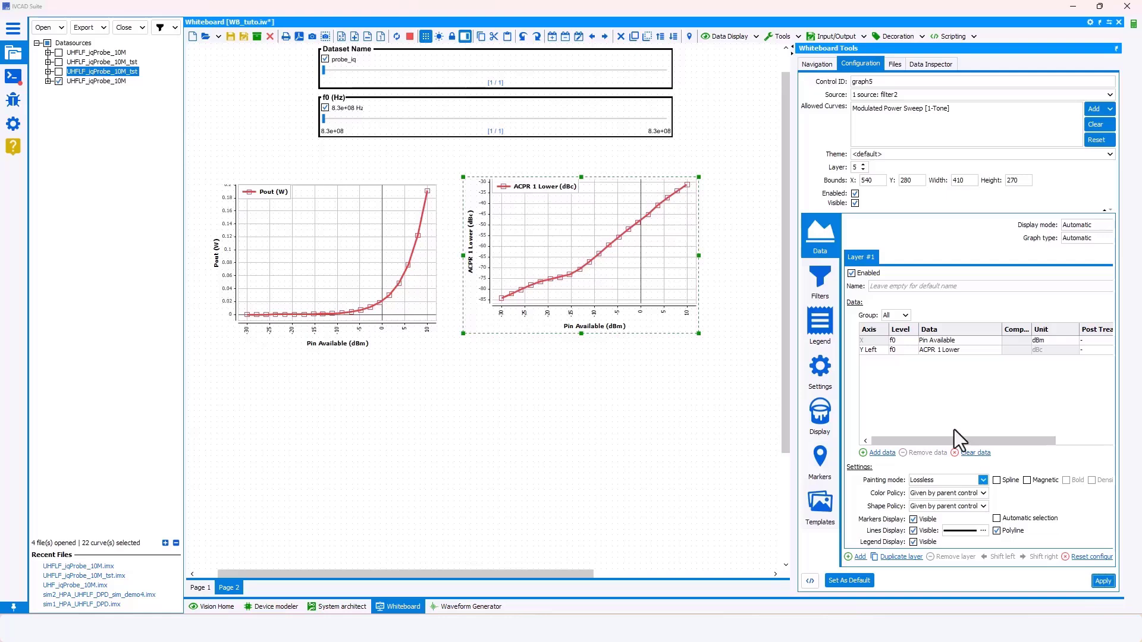
# Step: Add ACPR 1 Upper to the ACPR graph as a second data row on the left Y axis
pyautogui.click(879, 453)
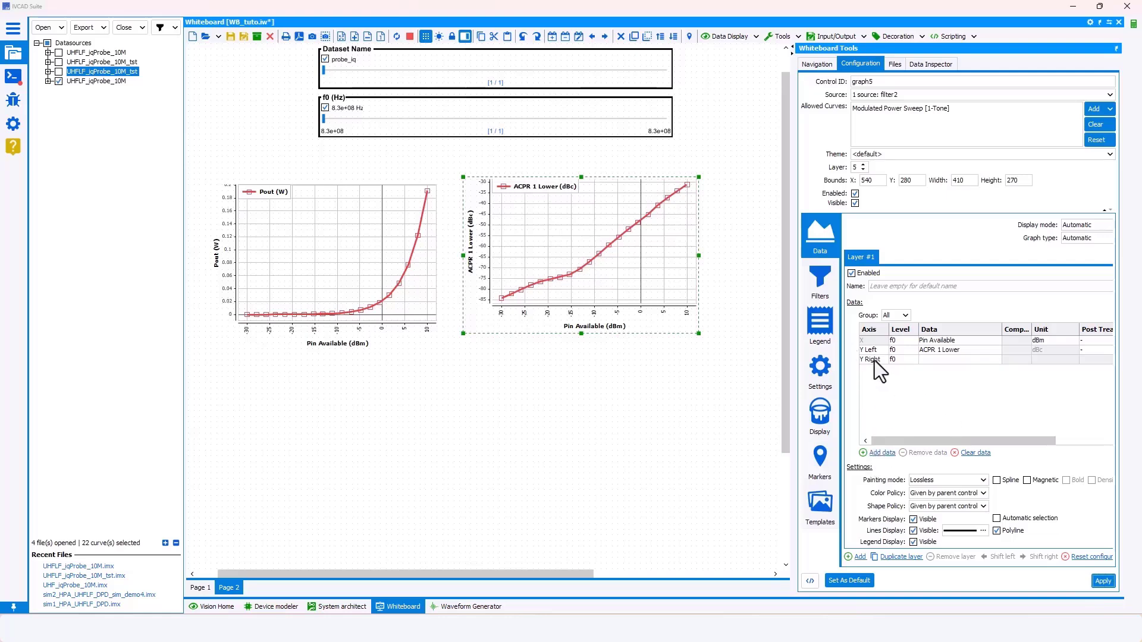
pyautogui.doubleClick(874, 360)
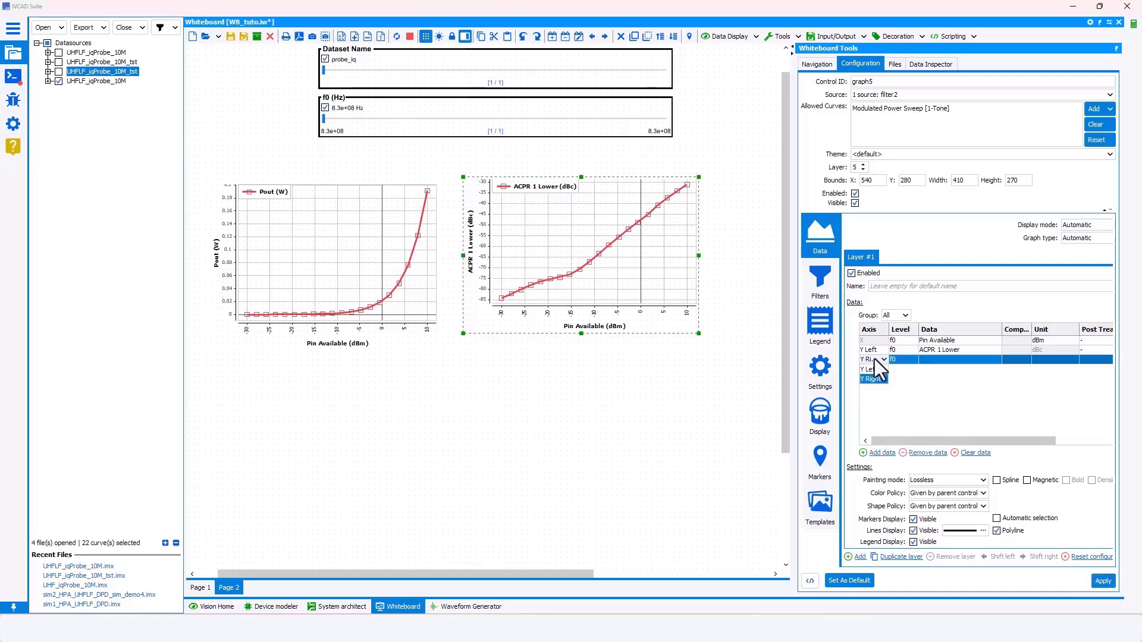
pyautogui.doubleClick(948, 357)
pyautogui.click(966, 383)
pyautogui.click(1105, 582)
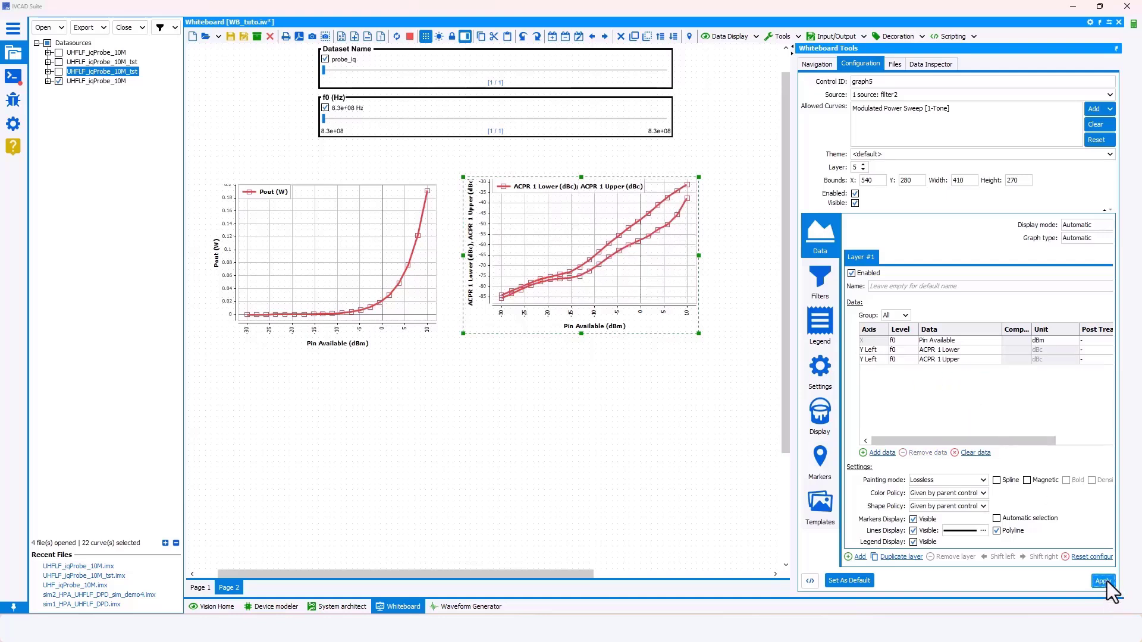
# Step: Set the ACPR graph's color policy to One by data and apply it
pyautogui.click(962, 495)
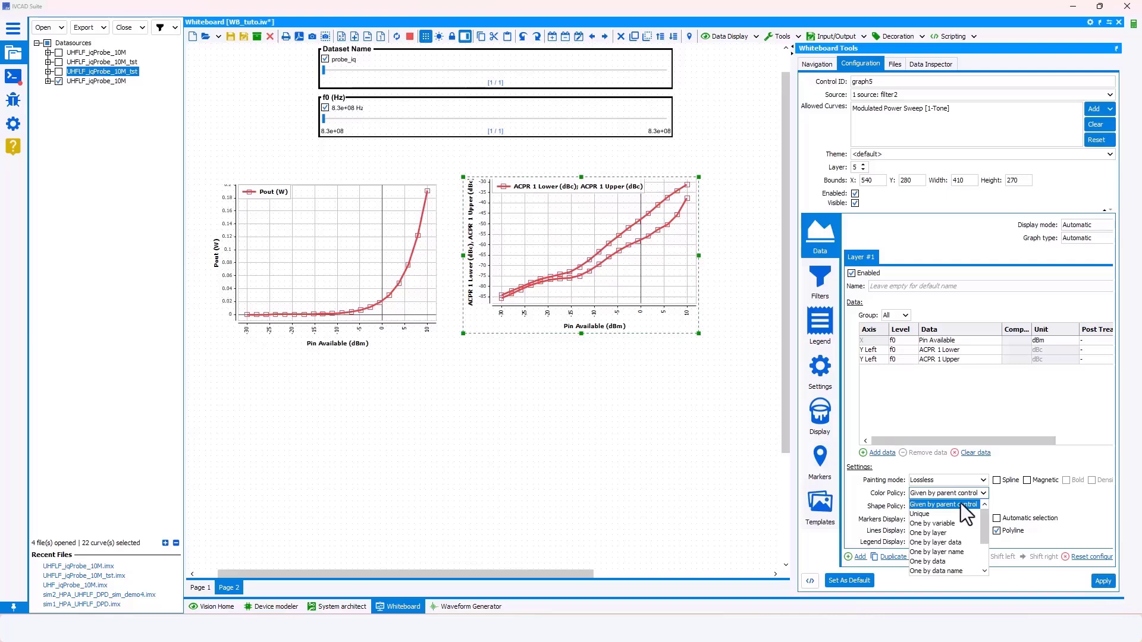
pyautogui.click(951, 560)
pyautogui.click(1103, 581)
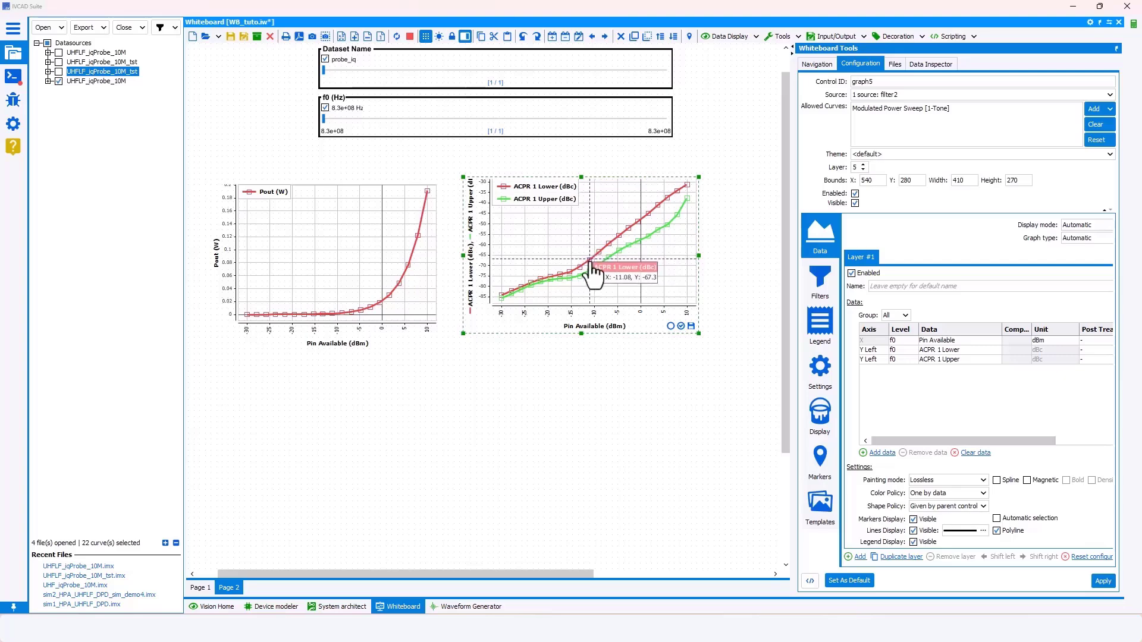
pyautogui.click(658, 352)
pyautogui.click(638, 284)
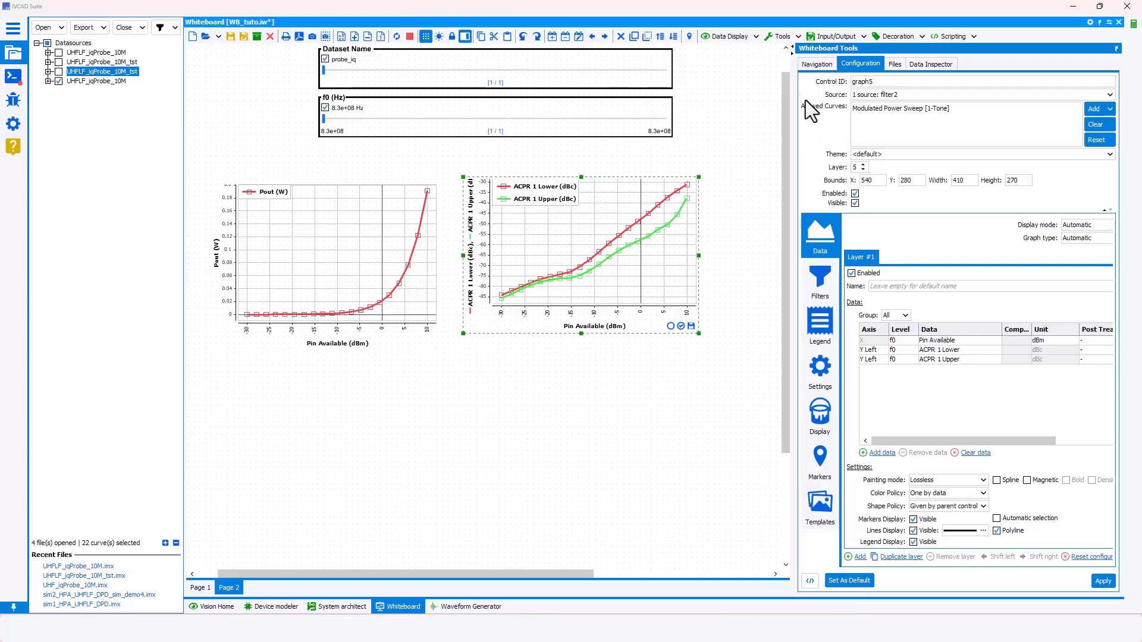
# Step: Draw a third graph about 380 wide and 310 high below the Pout graph
pyautogui.click(783, 37)
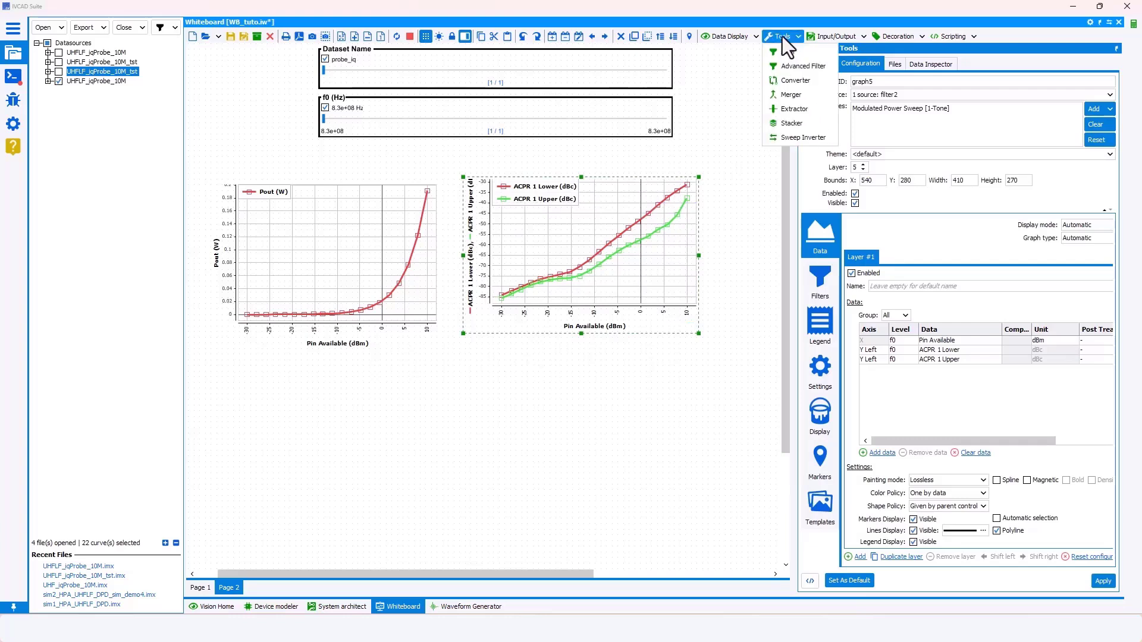
pyautogui.click(740, 37)
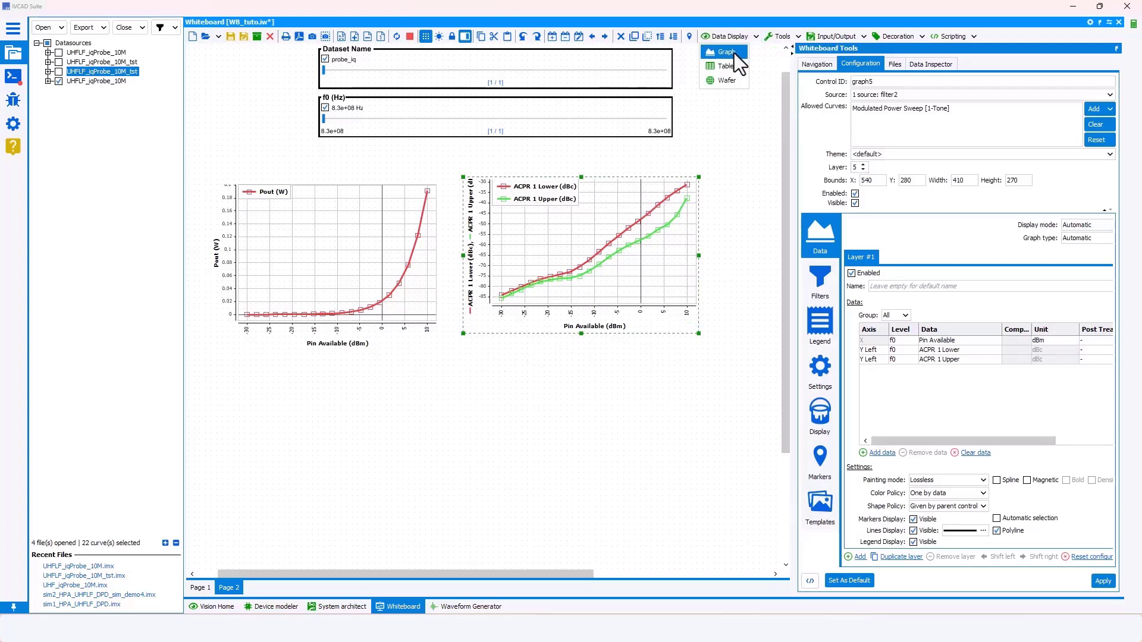
pyautogui.moveTo(242, 369); pyautogui.dragTo(462, 546)
pyautogui.moveTo(459, 454); pyautogui.dragTo(446, 441)
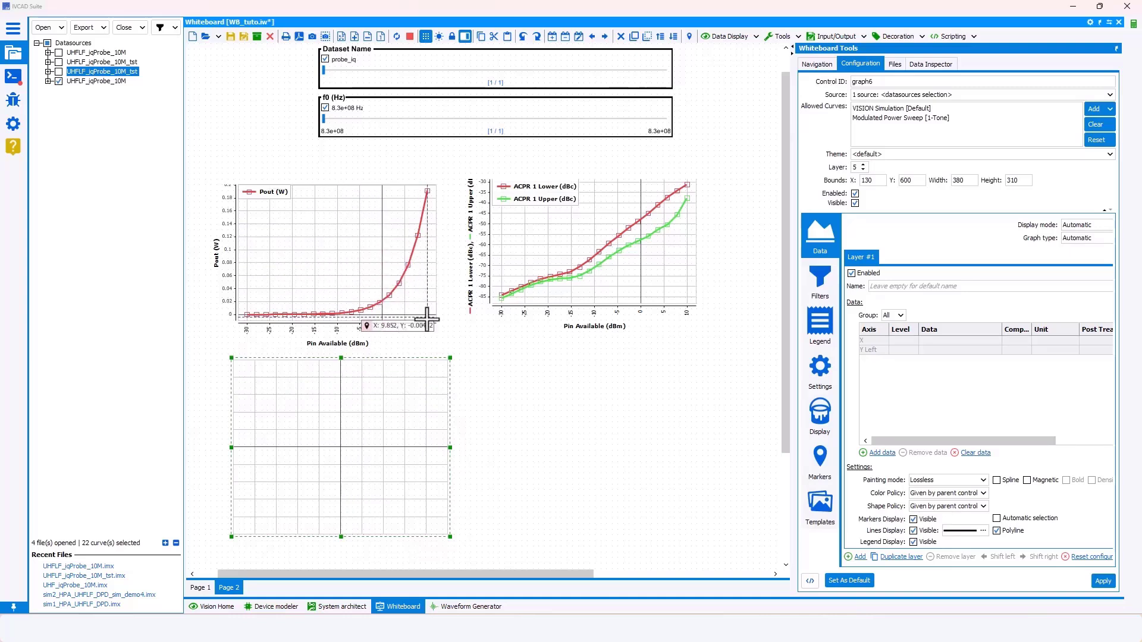
# Step: Replace the third graph's source, the datasources selection, with the Pout graph, graph2
pyautogui.click(885, 100)
pyautogui.click(884, 97)
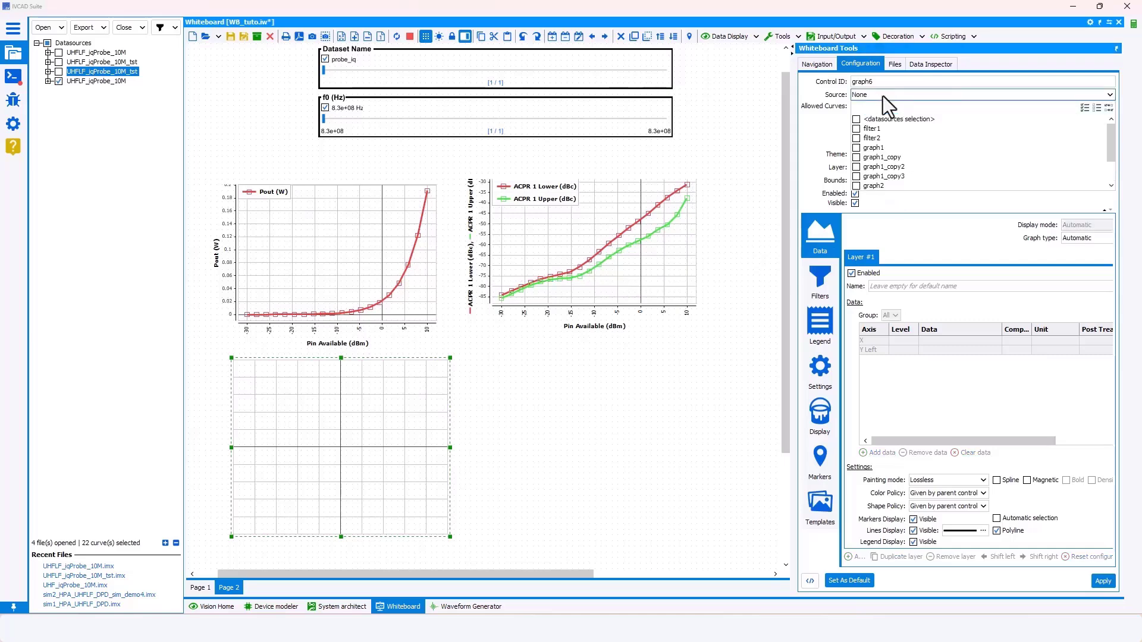
pyautogui.click(410, 243)
pyautogui.click(308, 407)
pyautogui.click(876, 96)
pyautogui.scroll(-1, 886, 163)
pyautogui.click(876, 159)
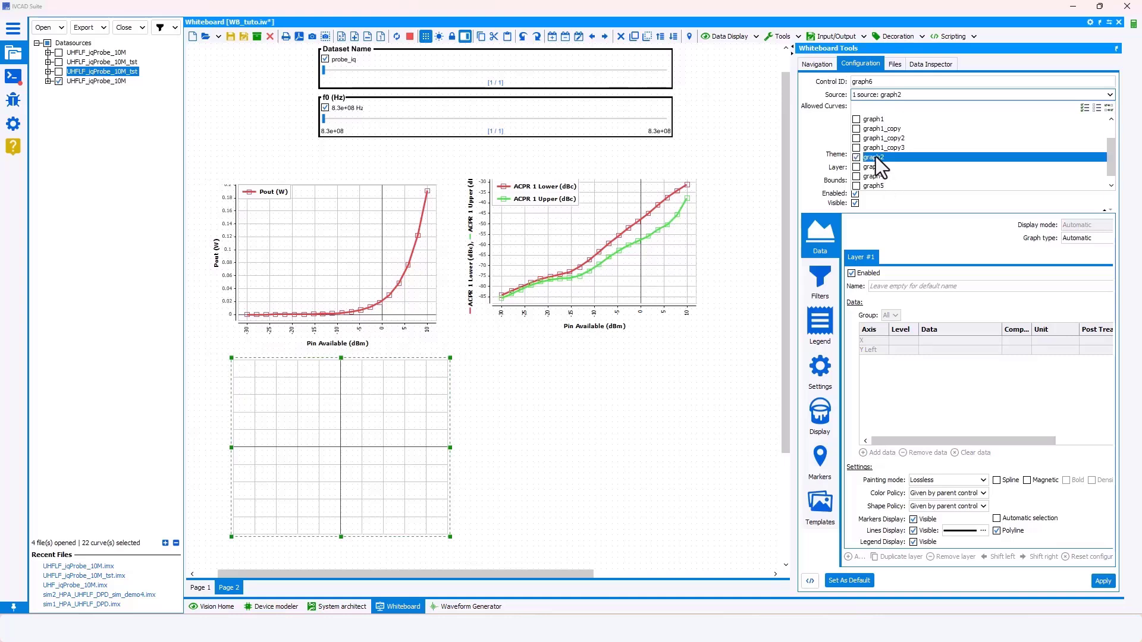
pyautogui.click(801, 151)
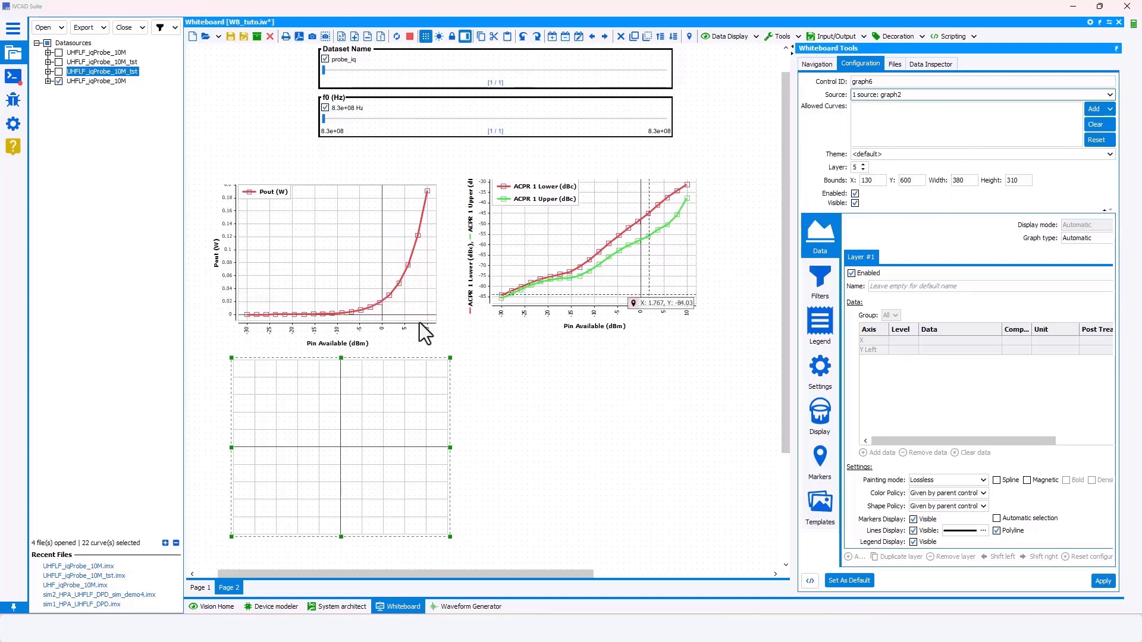
# Step: Select a point near 2 dBm on the Pout curve and reset the third graph's allowed curves
pyautogui.click(390, 297)
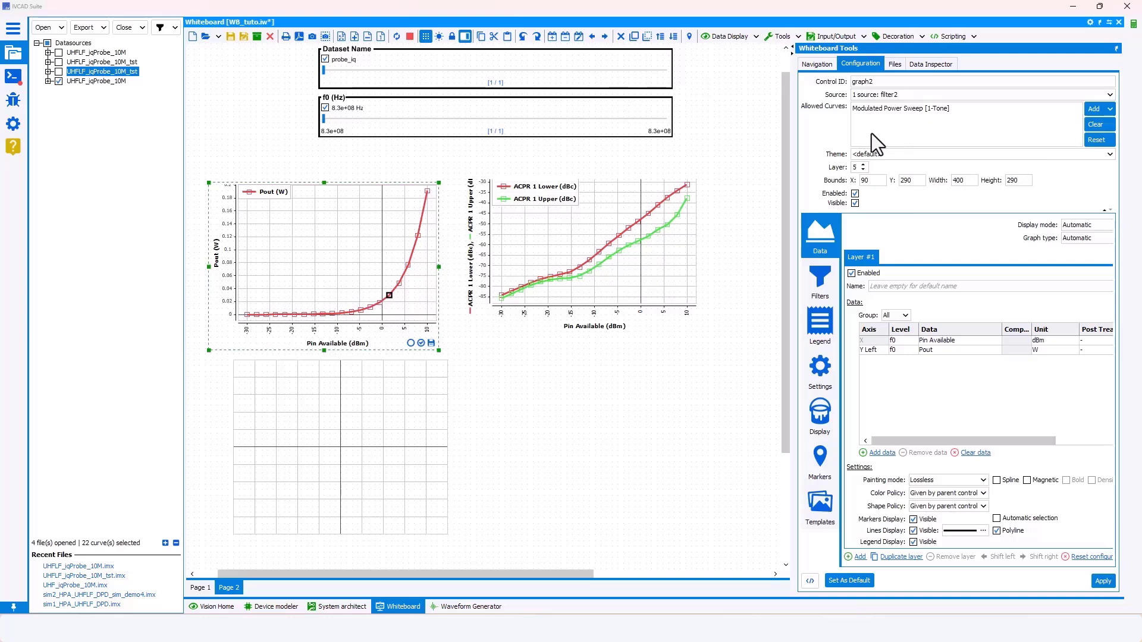
pyautogui.click(313, 441)
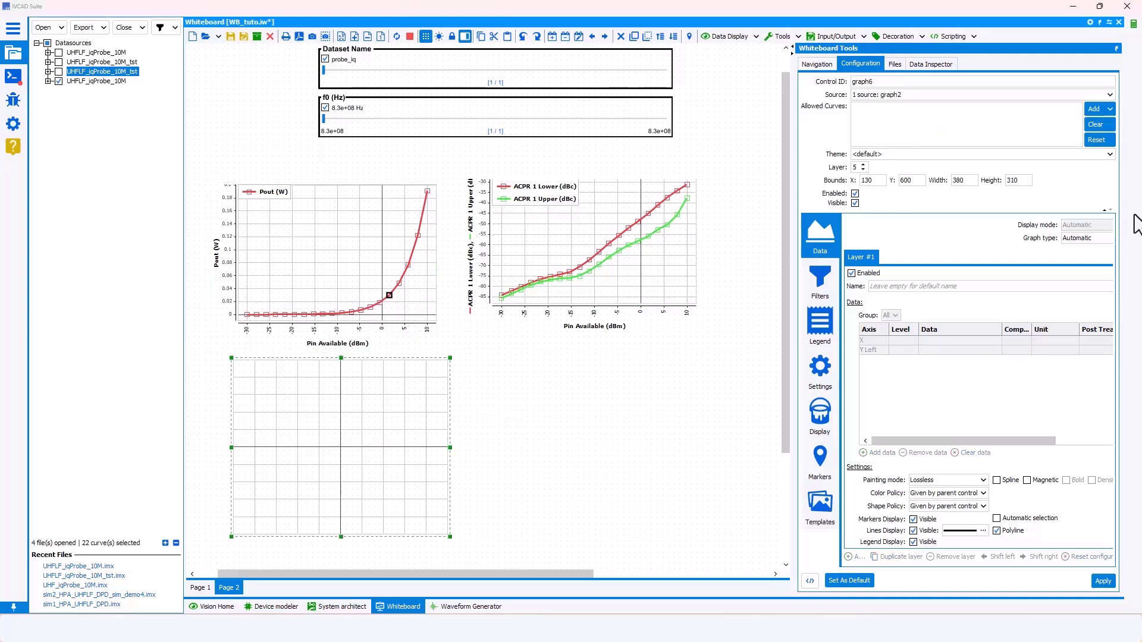
pyautogui.click(1088, 140)
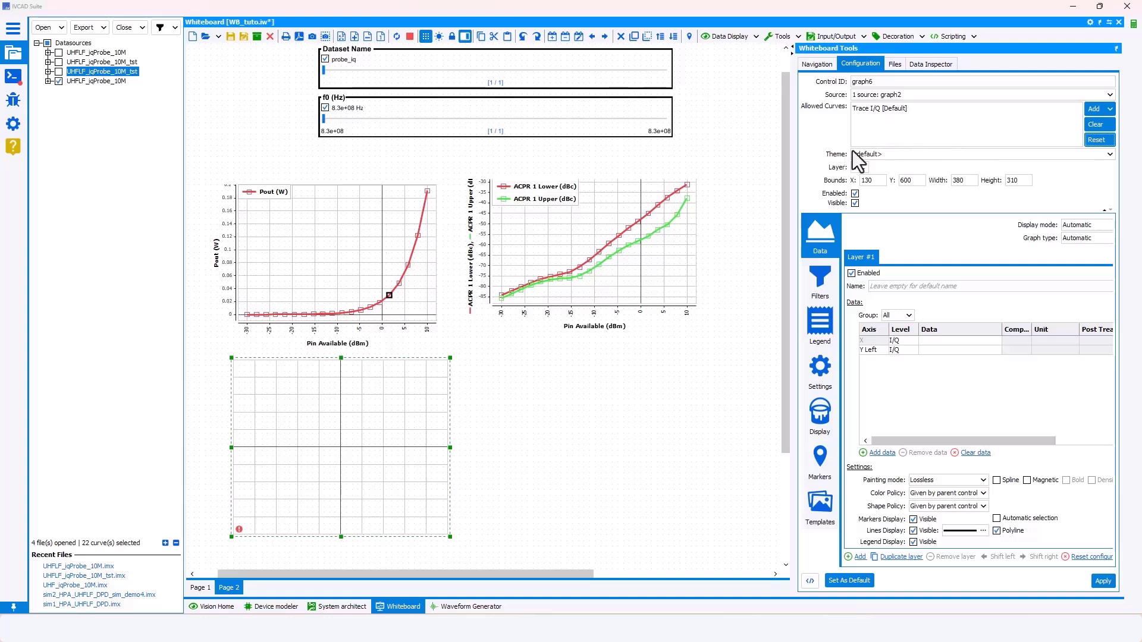
# Step: Set the data level of the third graph's X and left Y axes to Spectrum
pyautogui.click(911, 341)
pyautogui.click(912, 341)
pyautogui.click(899, 370)
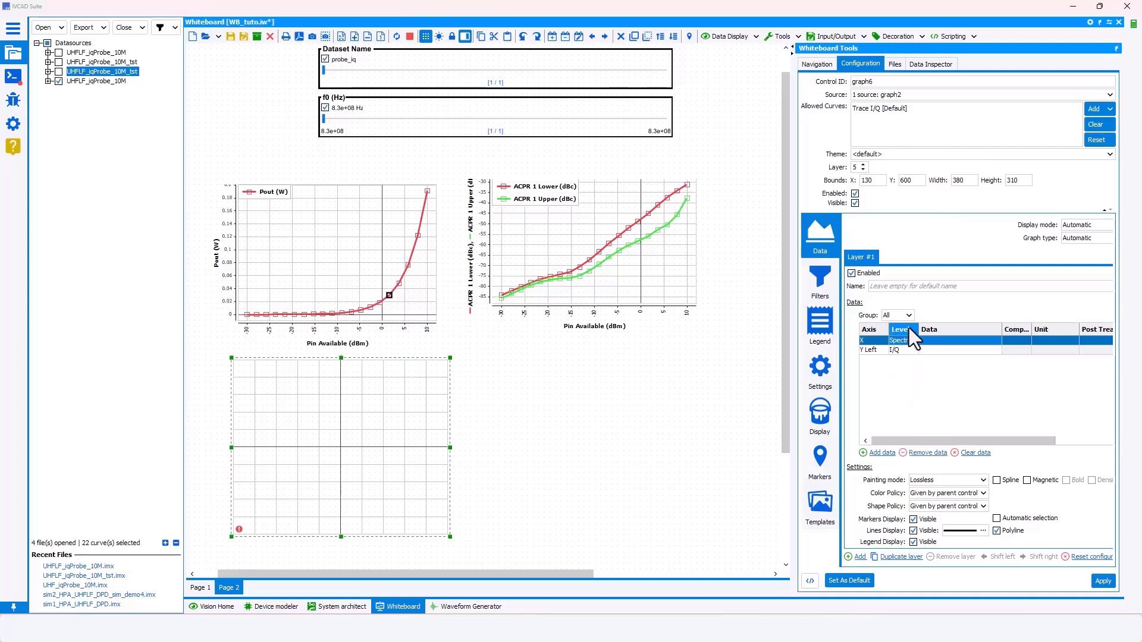
pyautogui.click(911, 352)
pyautogui.click(911, 352)
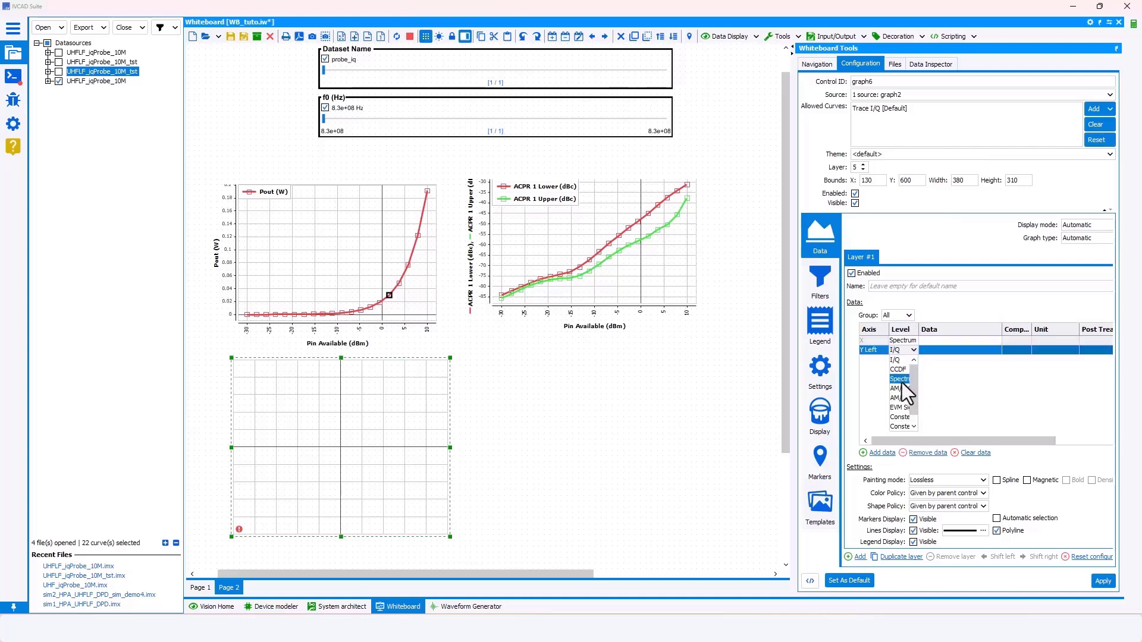
# Step: Assign Normalized frequency to the third graph's X axis and Normalized raw power (Reference) to its left Y axis
pyautogui.click(948, 341)
pyautogui.click(947, 341)
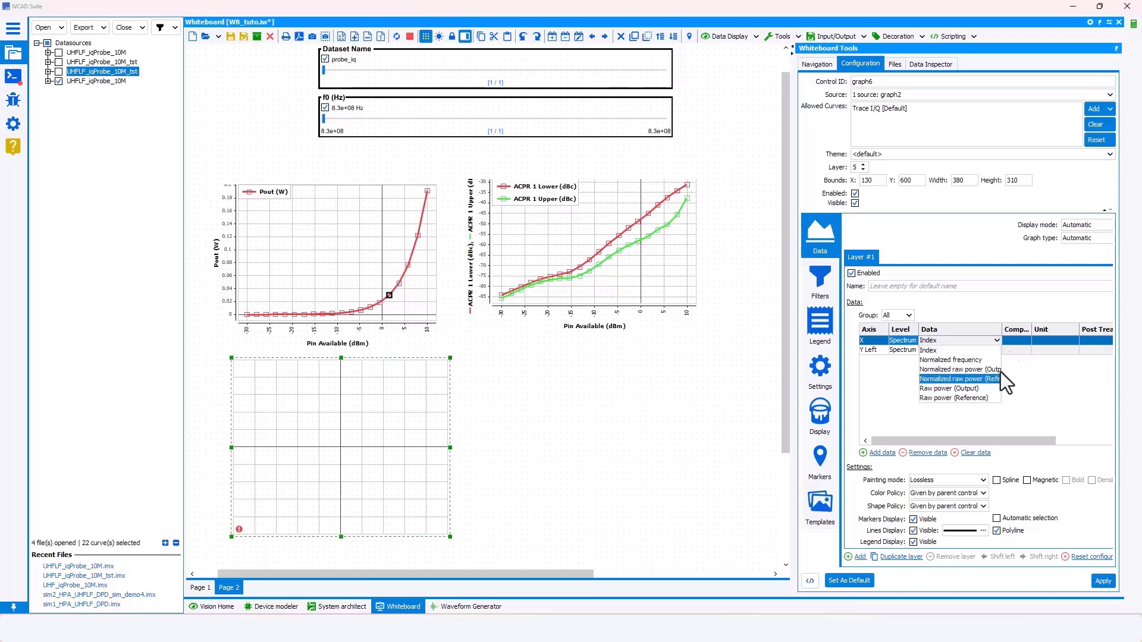
pyautogui.moveTo(1001, 329); pyautogui.dragTo(1036, 331)
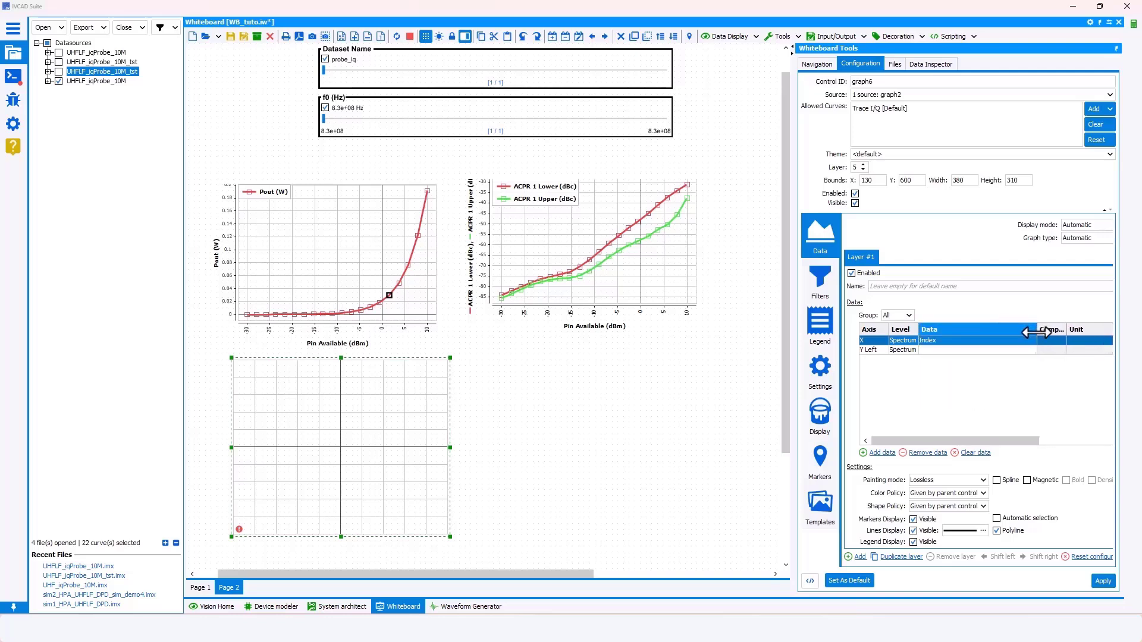
pyautogui.click(1017, 341)
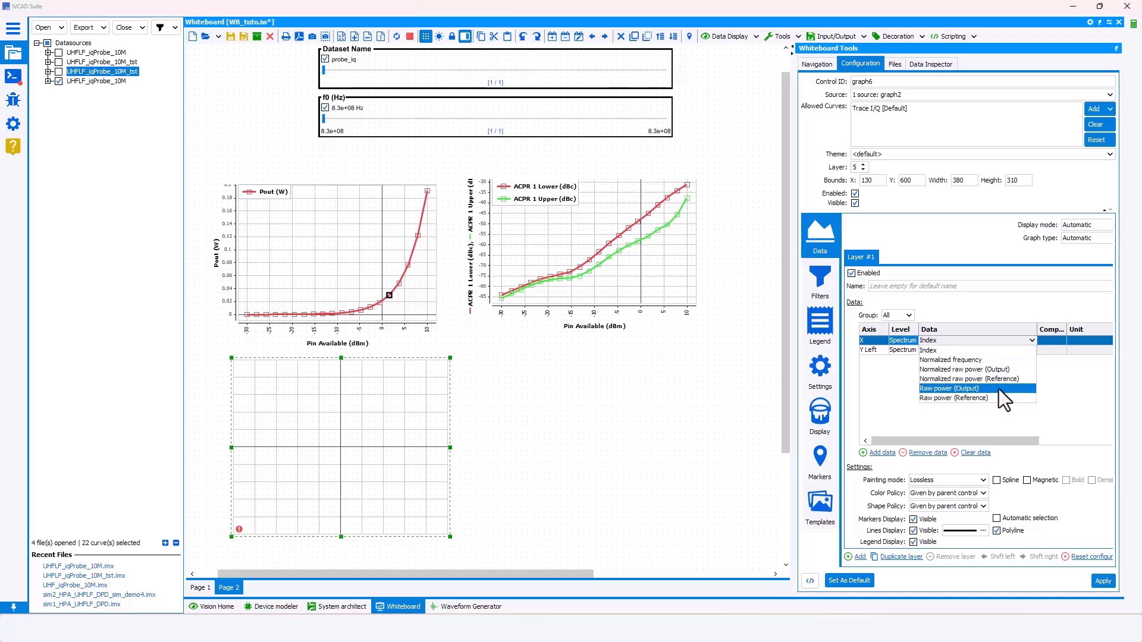
pyautogui.click(1011, 360)
pyautogui.click(987, 349)
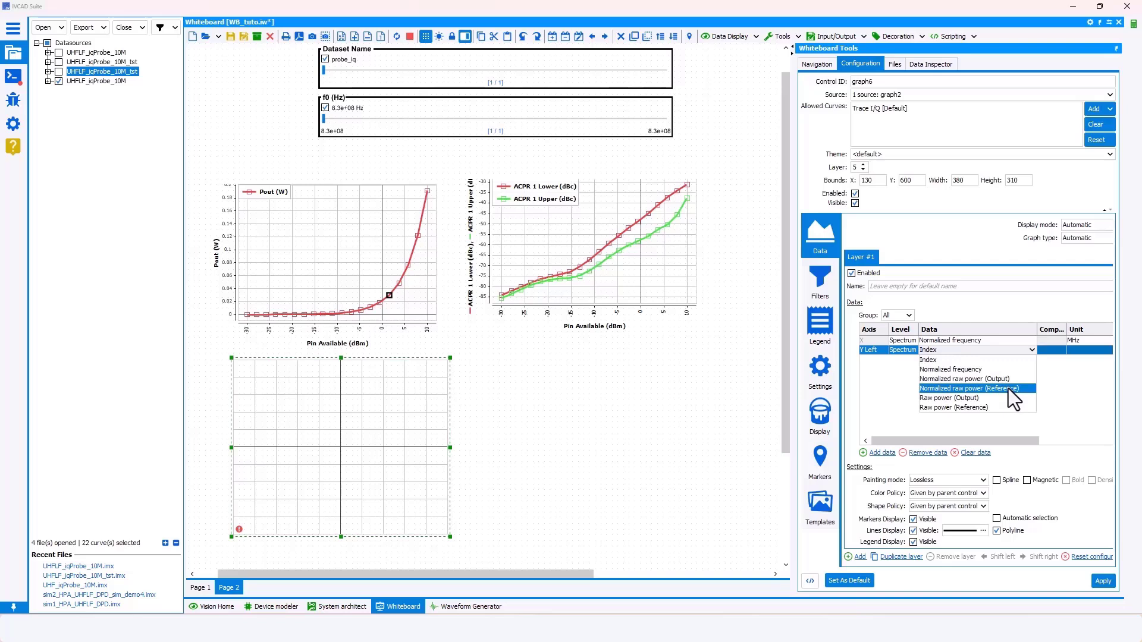
pyautogui.click(1008, 388)
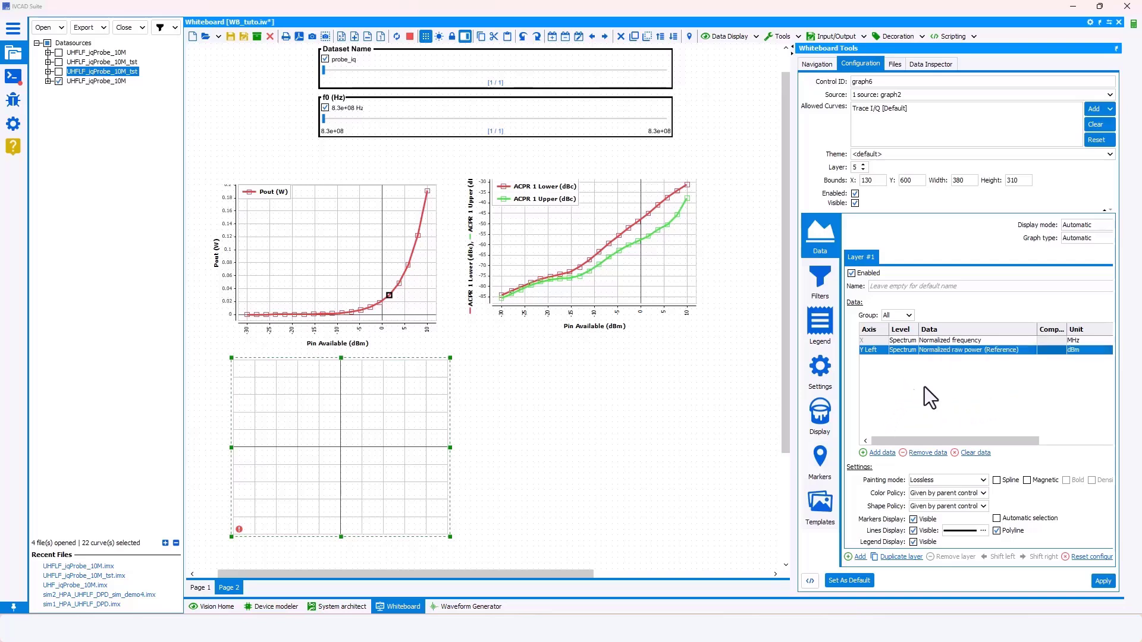
# Step: Add Normalized raw power (Output) at Spectrum level on the third graph's right Y axis and apply the configuration
pyautogui.click(882, 453)
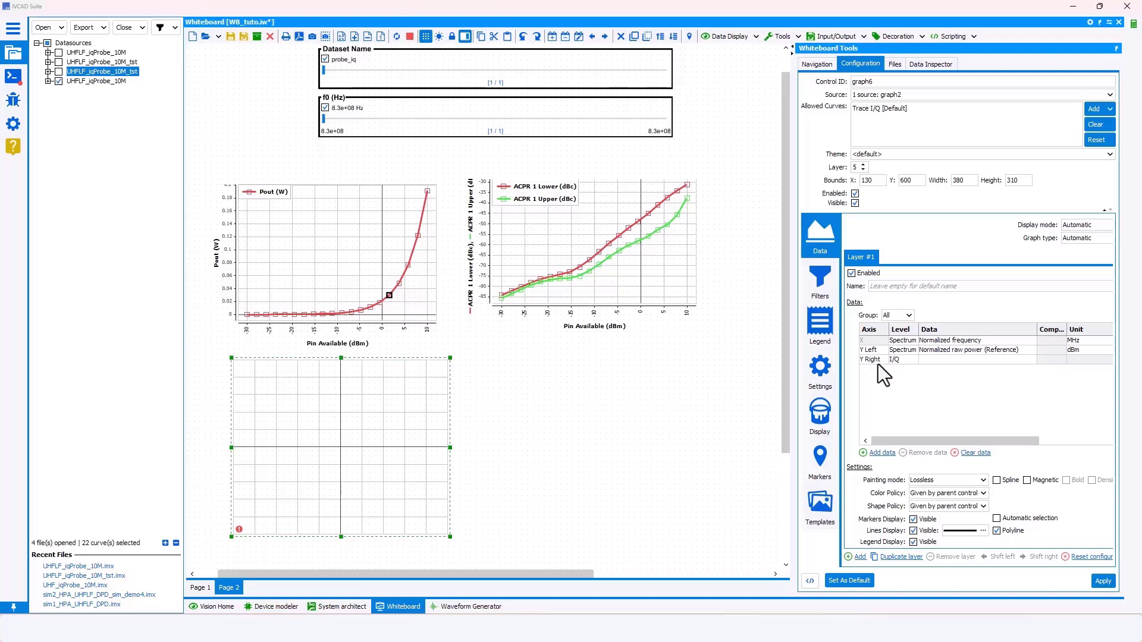
pyautogui.click(911, 360)
pyautogui.click(911, 360)
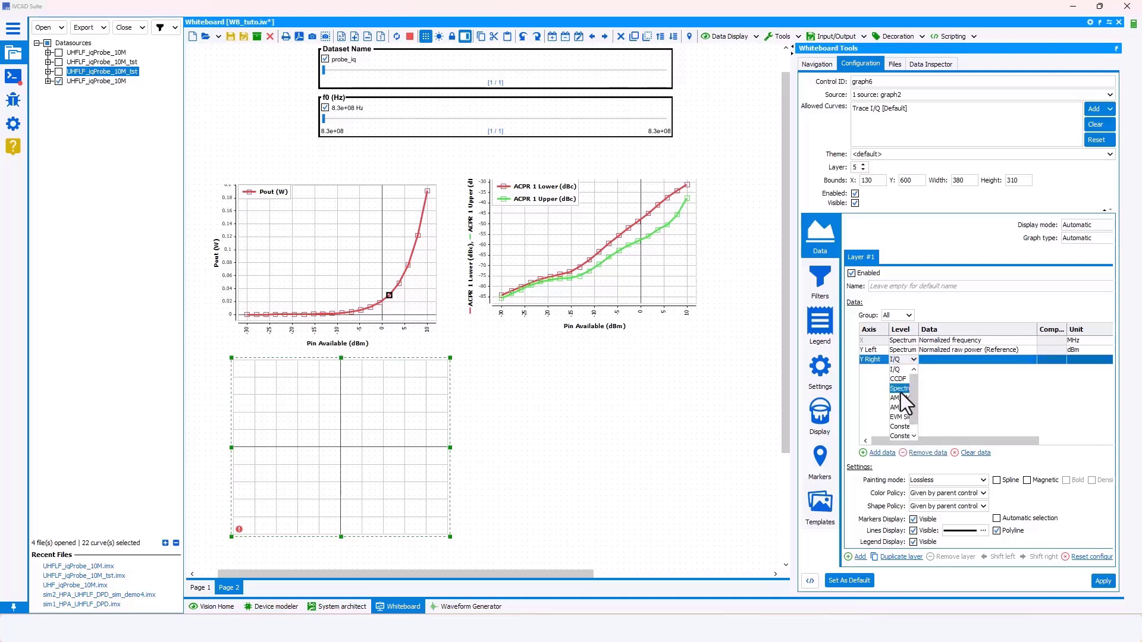
pyautogui.click(901, 389)
pyautogui.click(982, 362)
pyautogui.click(992, 390)
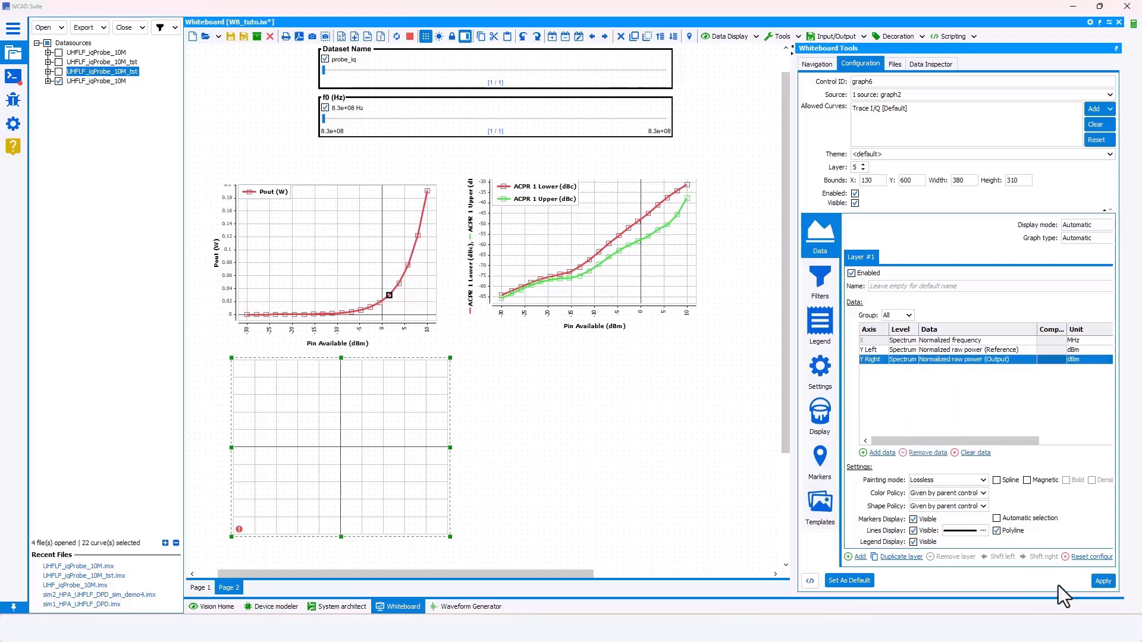
pyautogui.click(1104, 582)
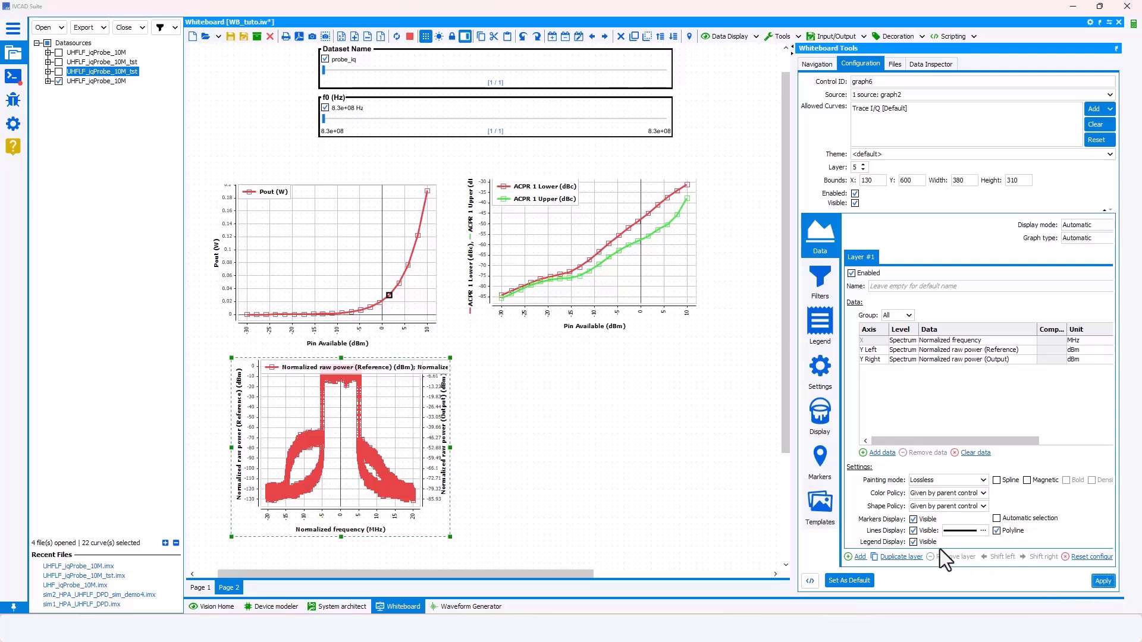
# Step: Hide the spectrum graph's markers and set its color policy to One by data
pyautogui.click(912, 519)
pyautogui.click(955, 493)
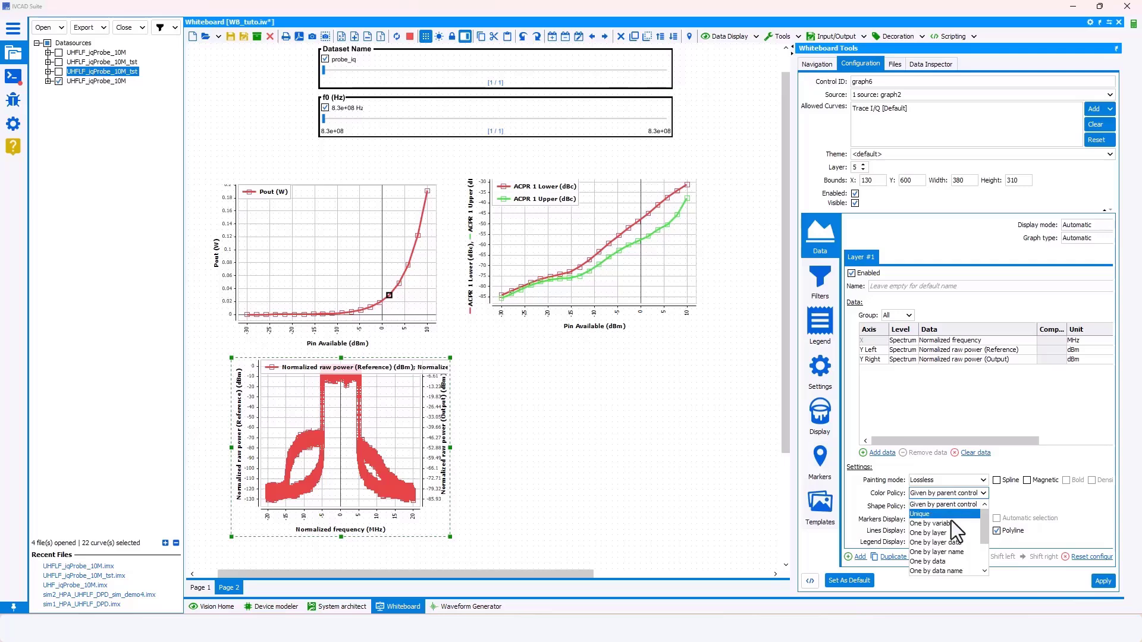
pyautogui.click(942, 561)
pyautogui.click(1104, 581)
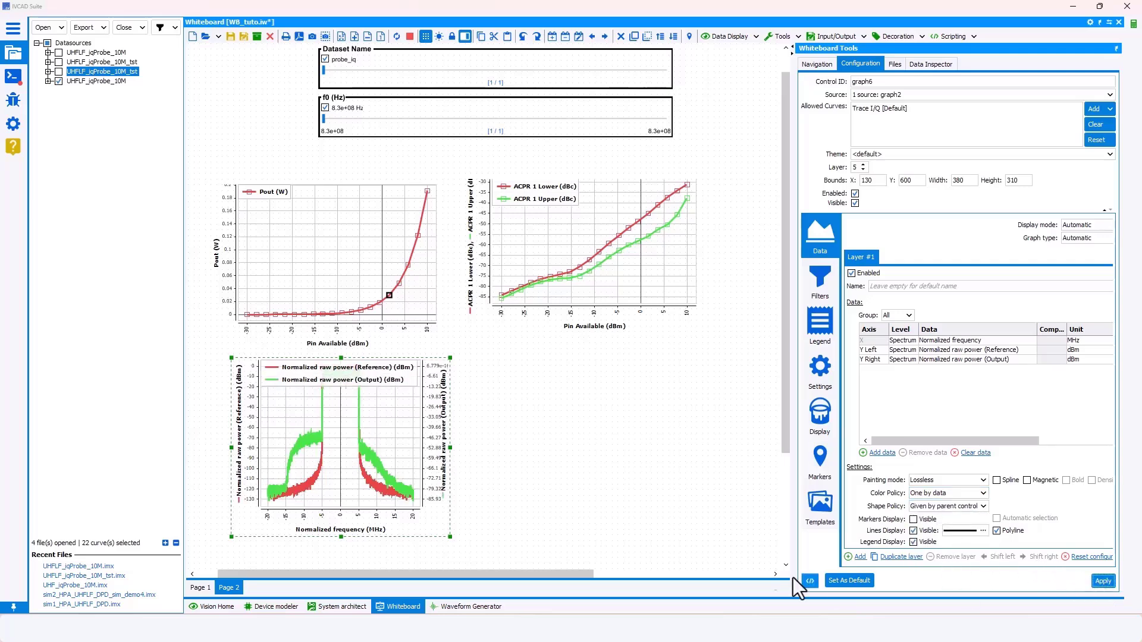
# Step: Enlarge the spectrum graph to about 650 by 380 and shift the Pout graph up to about X 100, Y 250
pyautogui.moveTo(451, 538); pyautogui.dragTo(697, 569)
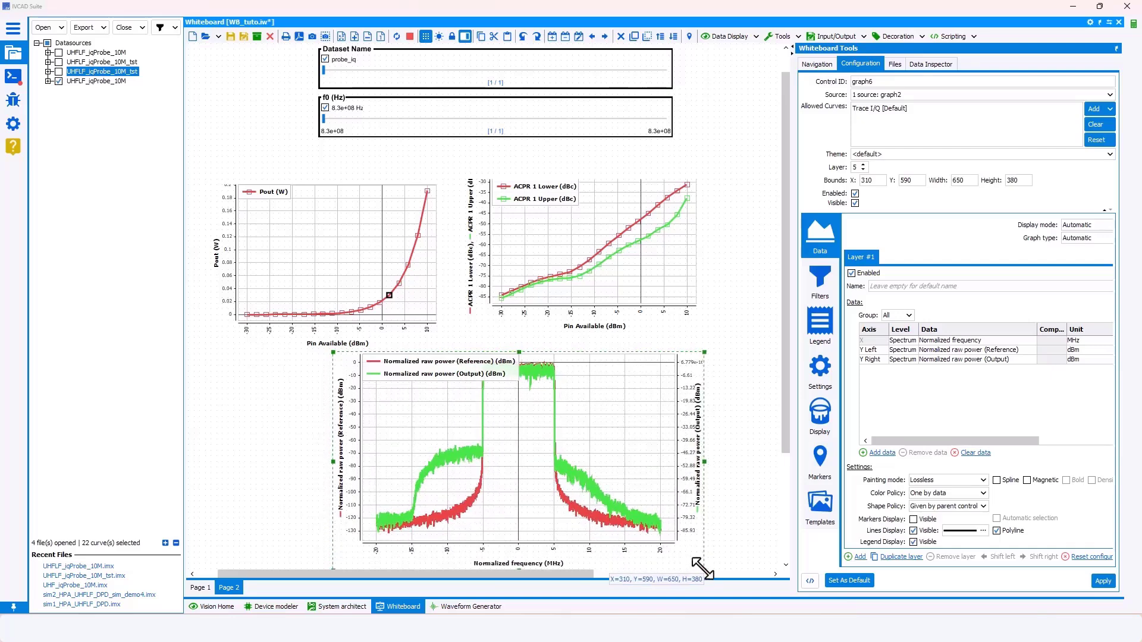
pyautogui.click(409, 276)
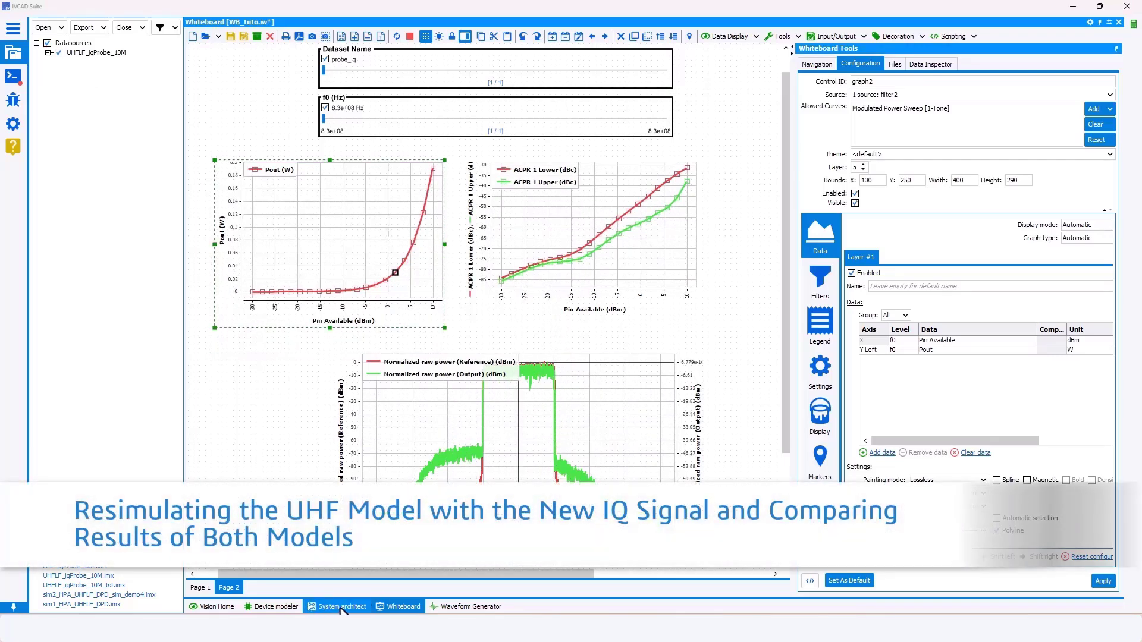
# Step: Open the UHF_simulation schematic from the IQprobe_simulation folder in System architect
pyautogui.click(341, 608)
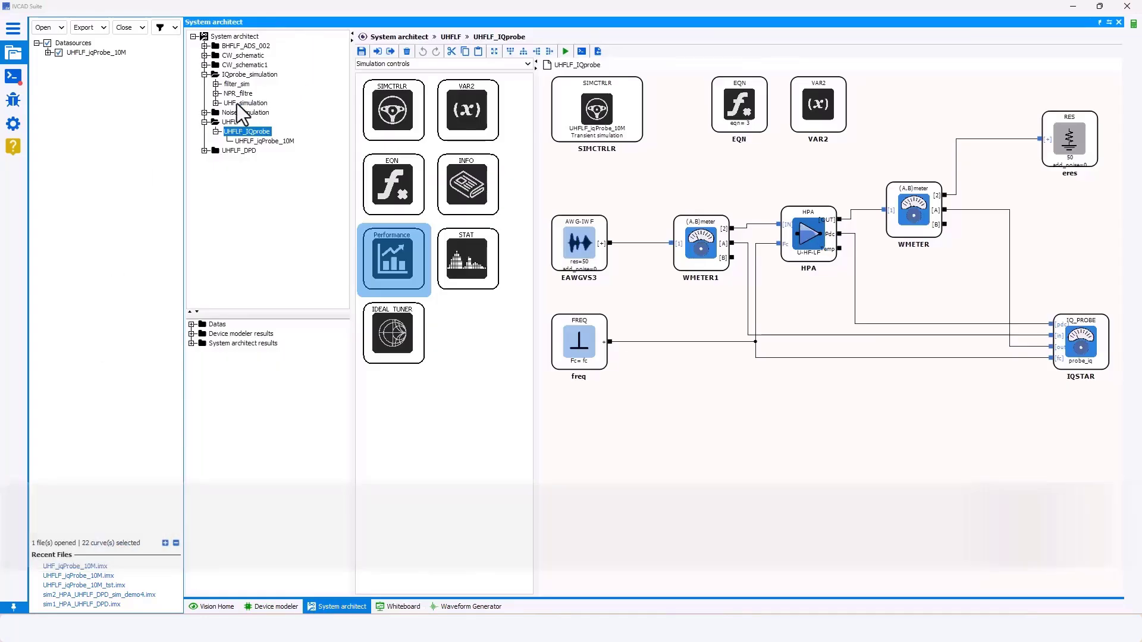
pyautogui.doubleClick(242, 103)
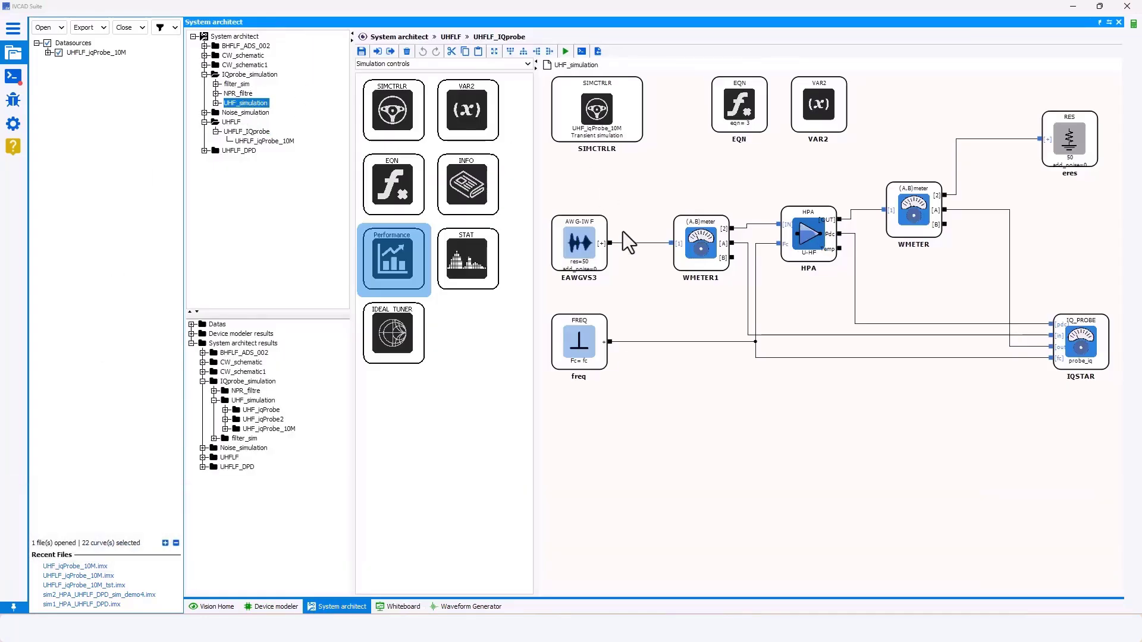
pyautogui.doubleClick(572, 242)
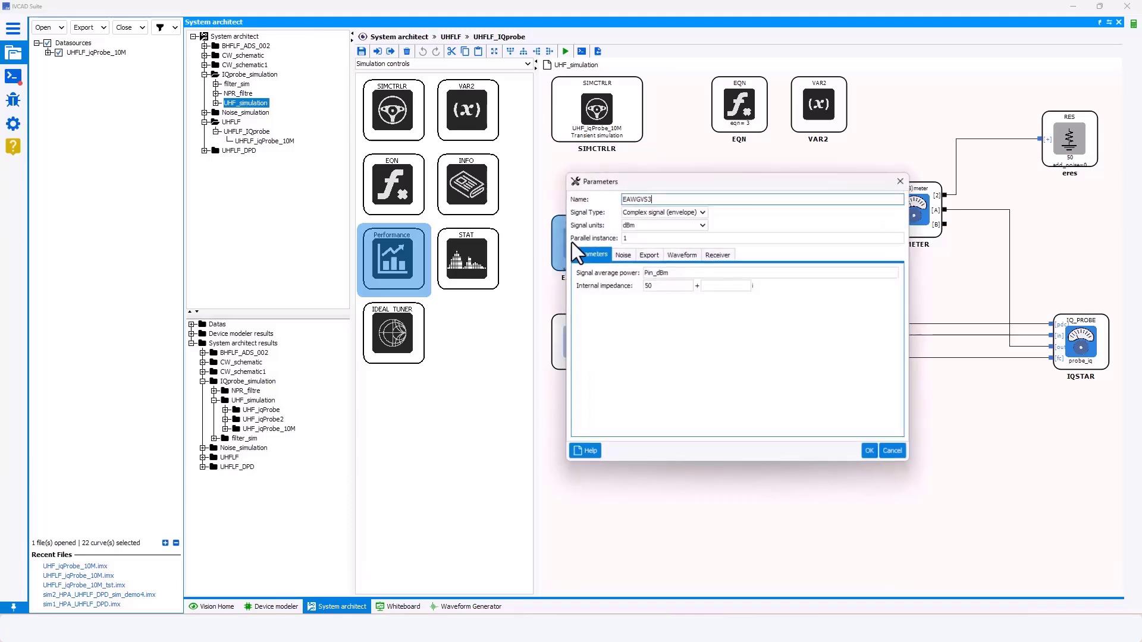
pyautogui.click(682, 254)
pyautogui.click(895, 273)
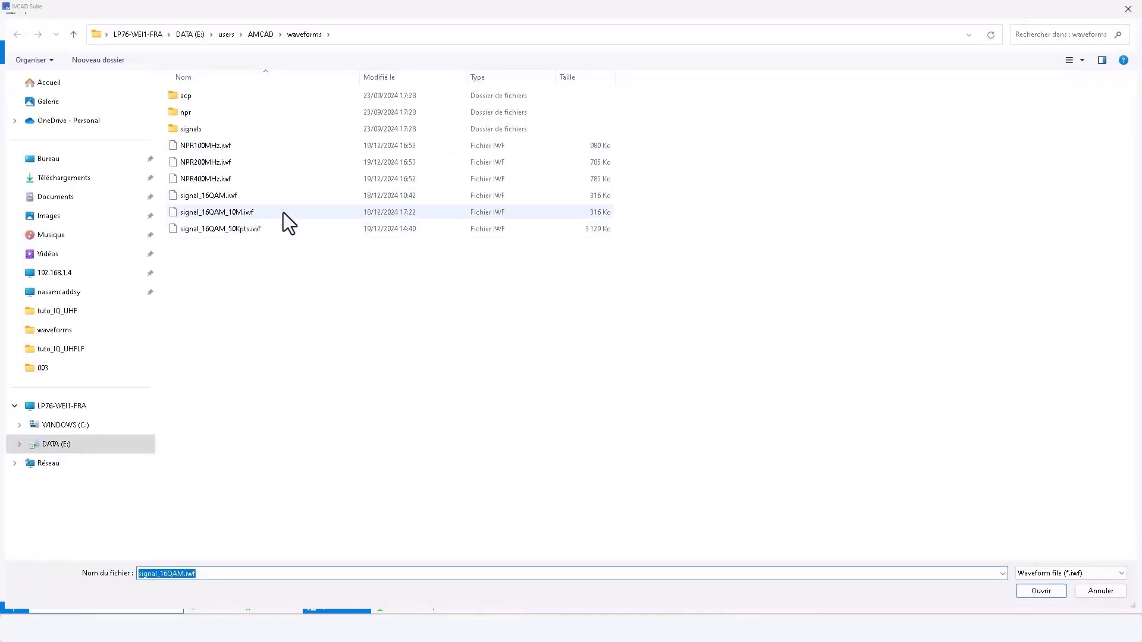
pyautogui.doubleClick(258, 217)
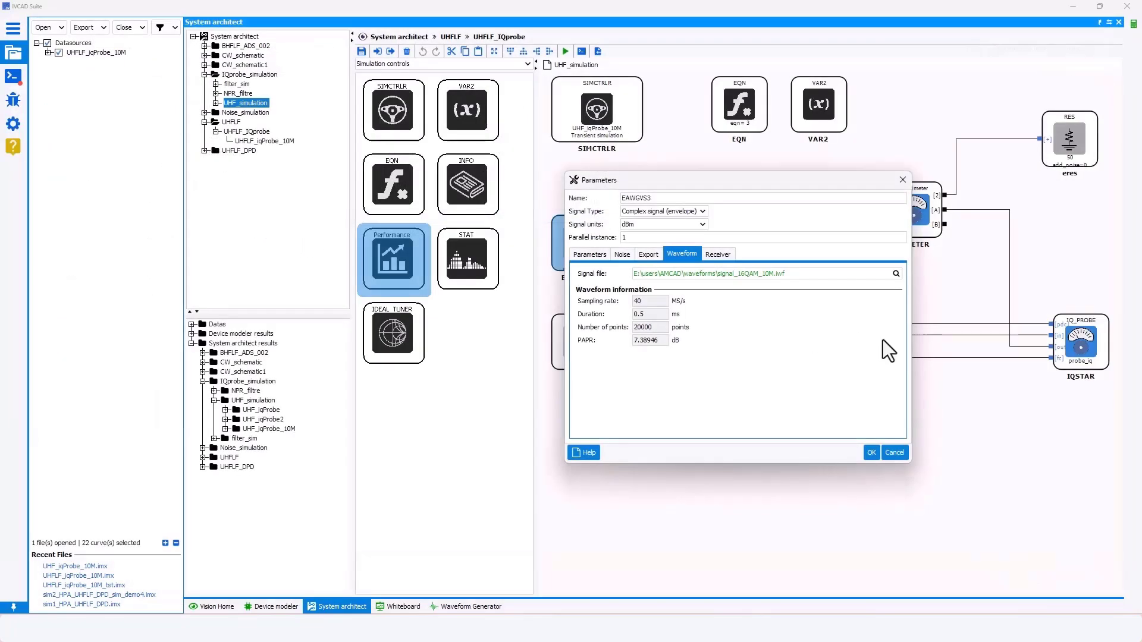
pyautogui.moveTo(659, 328); pyautogui.dragTo(604, 332)
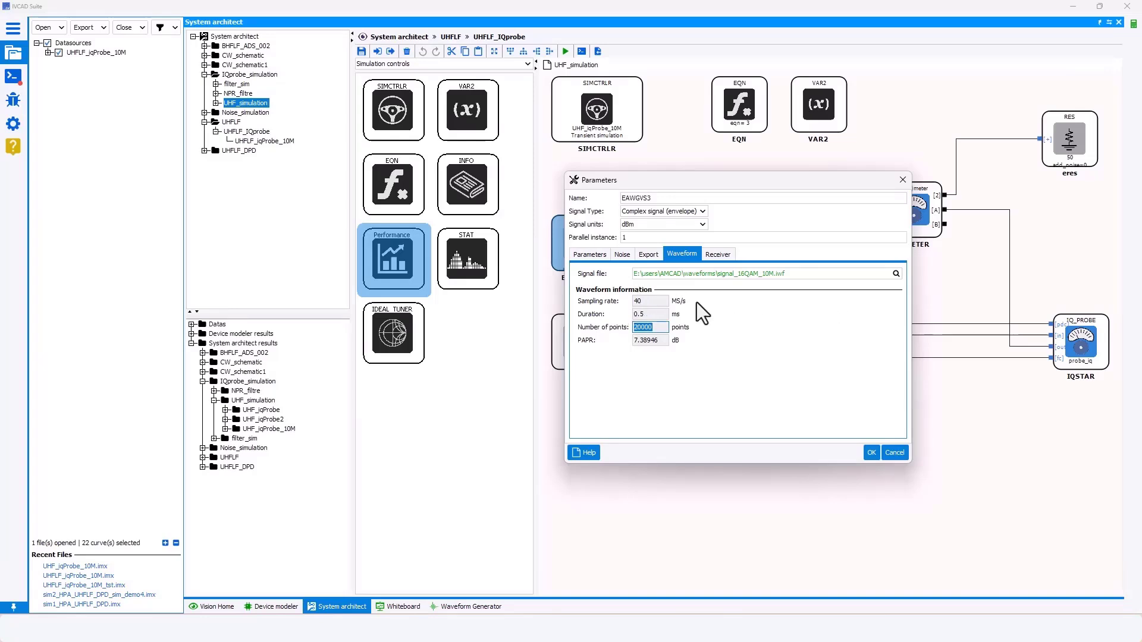
pyautogui.click(903, 180)
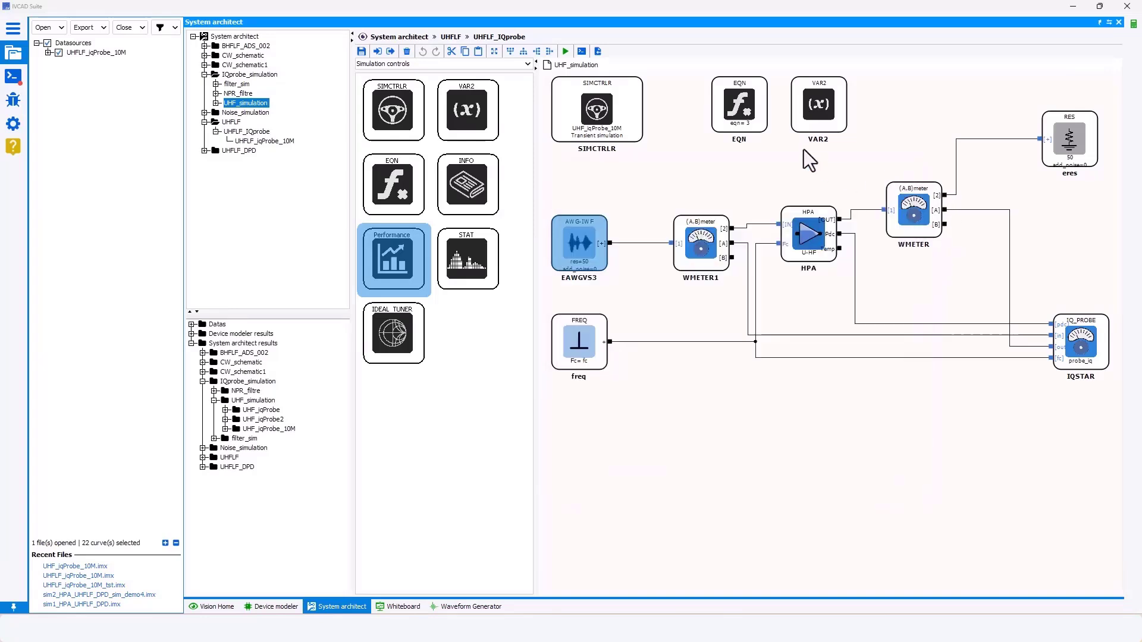
# Step: Update the symbol_rate equation in the EQN block to match the 10M waveform's 40 MS/s sampling rate
pyautogui.doubleClick(751, 122)
pyautogui.click(614, 234)
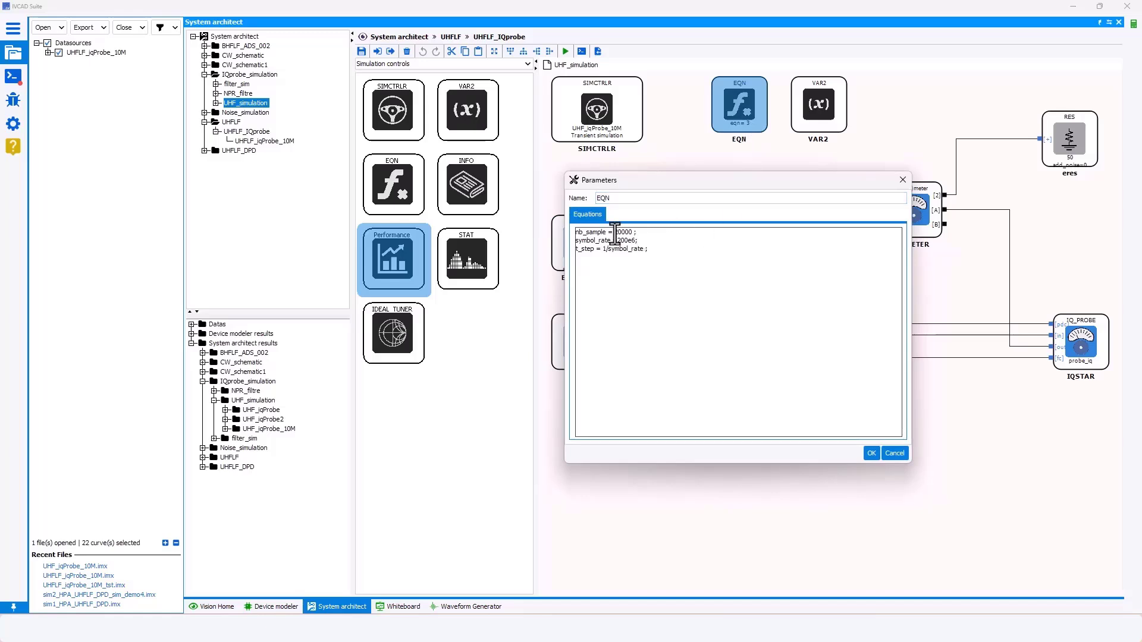
pyautogui.moveTo(628, 235); pyautogui.dragTo(629, 234)
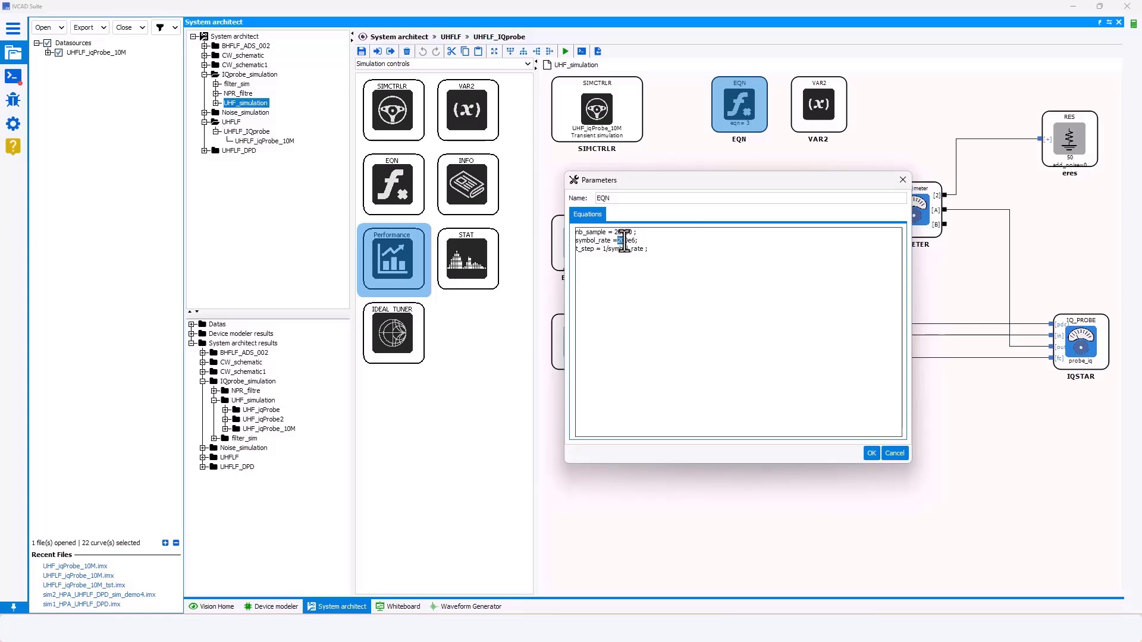
pyautogui.press('BackSpace')
pyautogui.click(869, 459)
pyautogui.click(727, 168)
# Step: Assign signal_16QAM_10M.iwf as the waveform file of the EAWGVS3 source and confirm its parameters
pyautogui.doubleClick(584, 267)
pyautogui.click(682, 254)
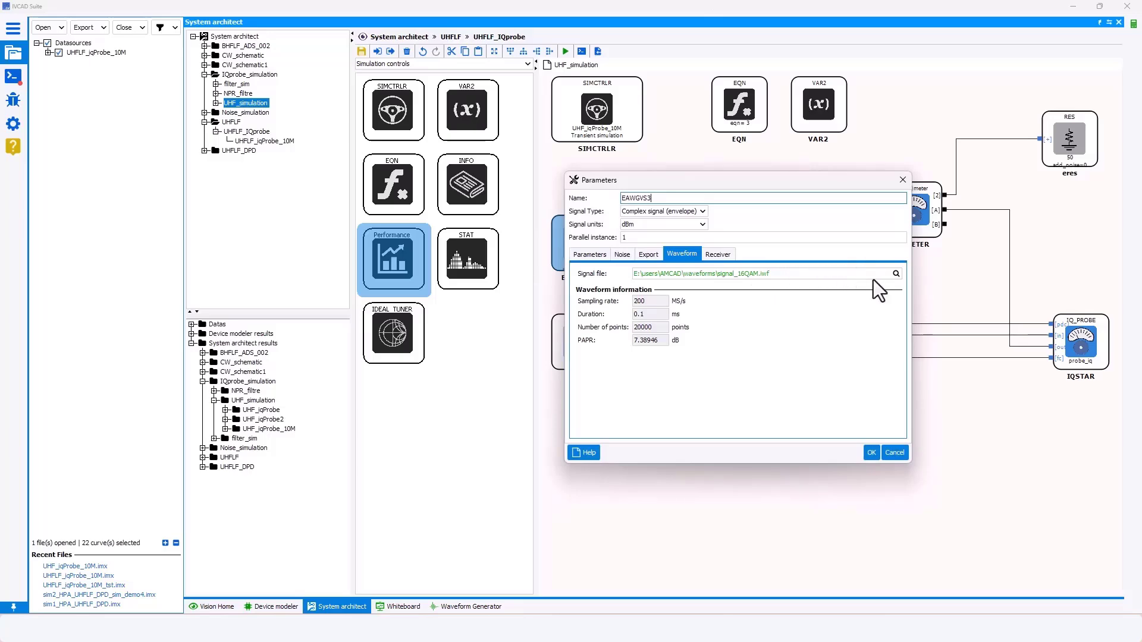
pyautogui.click(895, 273)
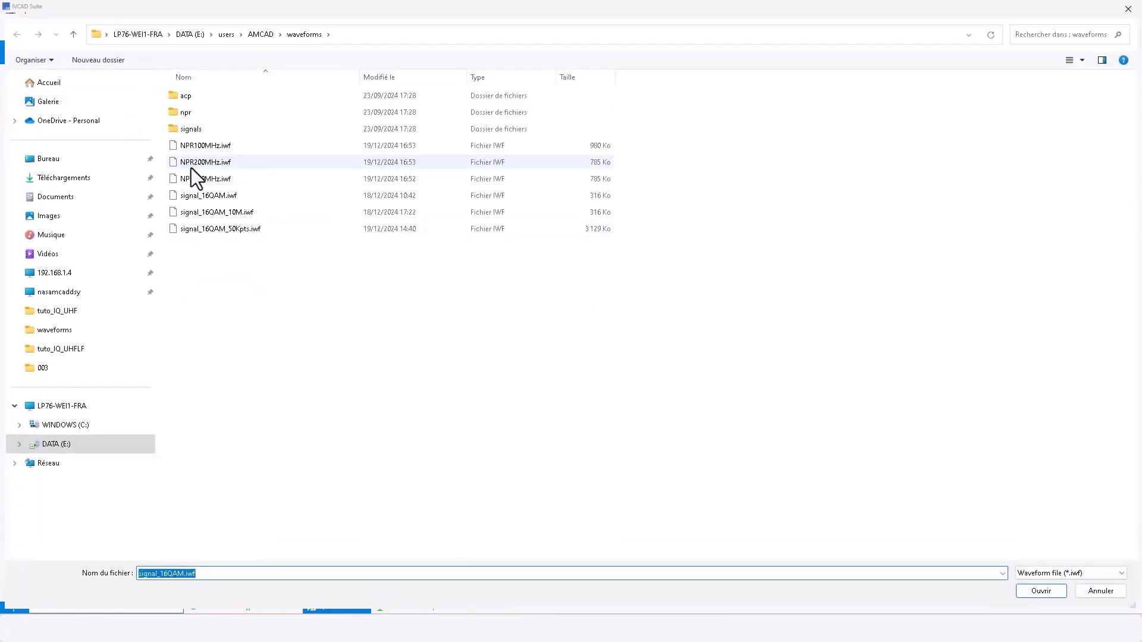
pyautogui.doubleClick(247, 210)
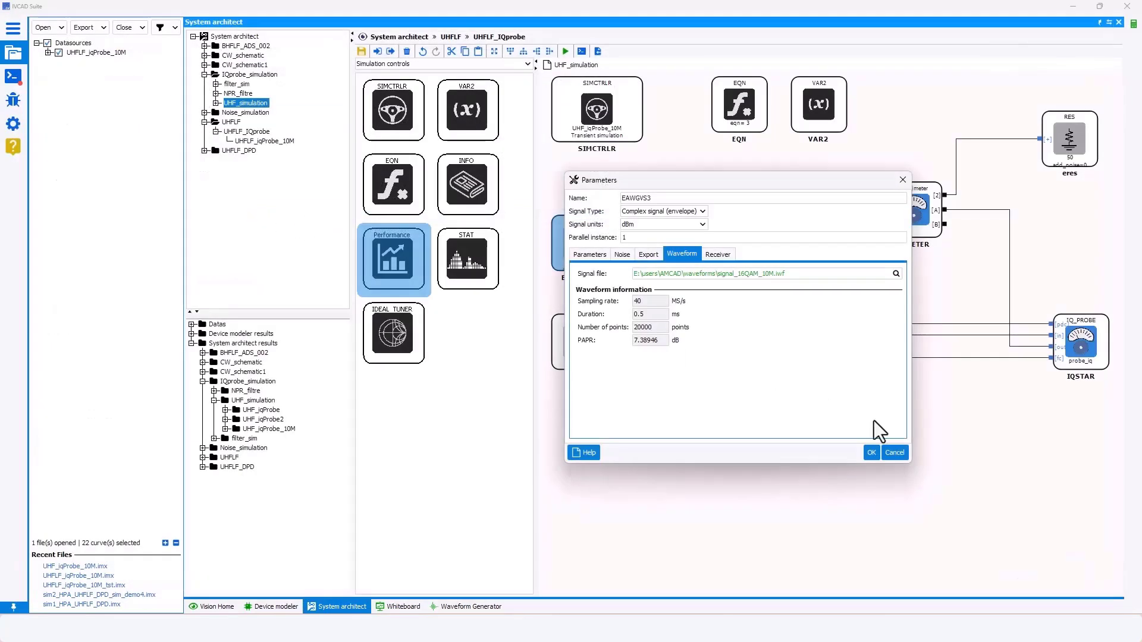
pyautogui.click(872, 453)
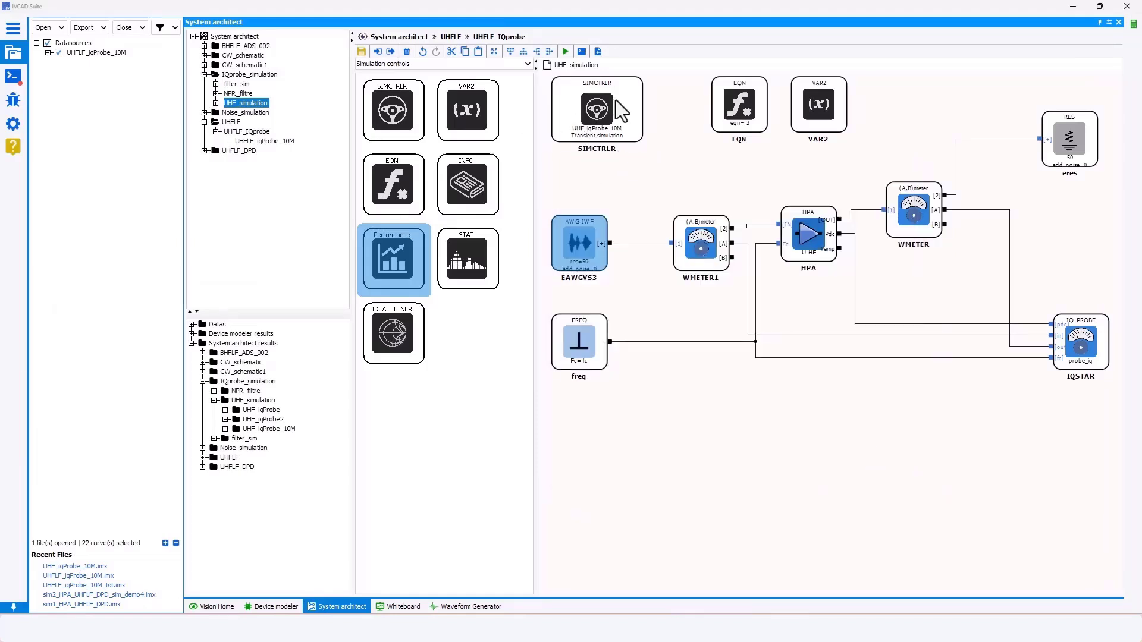
# Step: Review the simulation controller's solver settings and the fc and Pin_dBm sweep variables in the VAR2 block
pyautogui.doubleClick(637, 112)
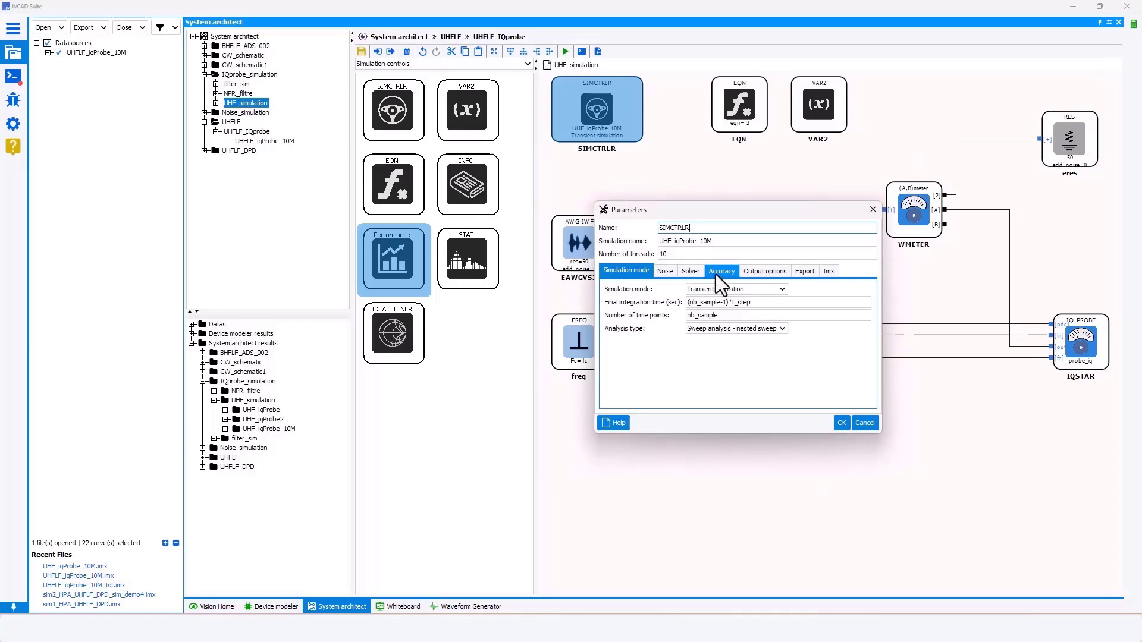
pyautogui.click(695, 270)
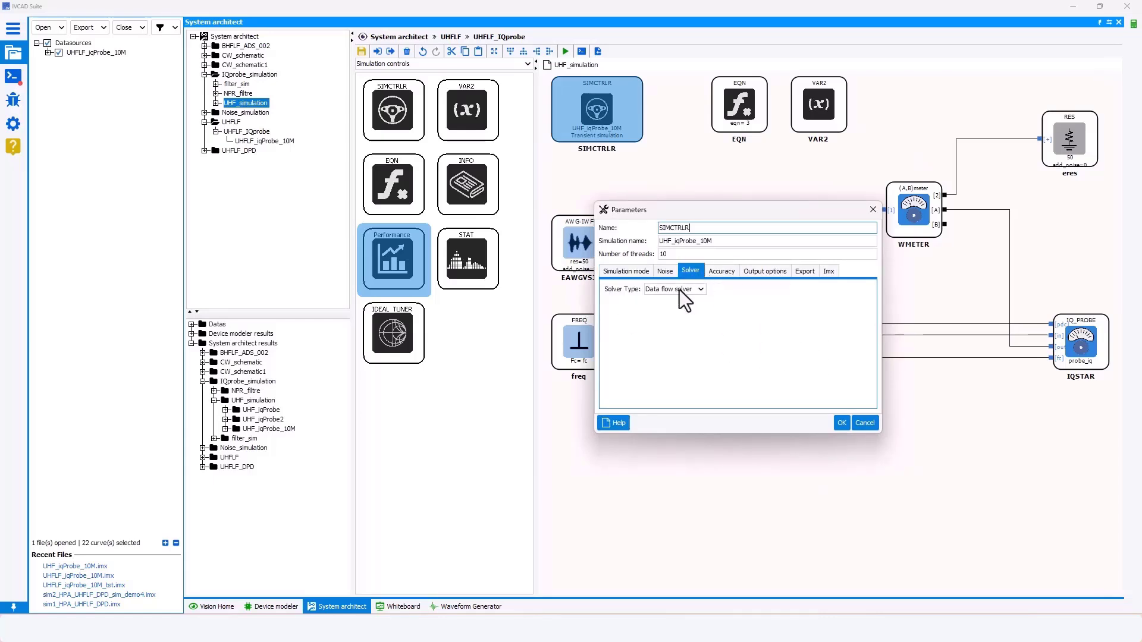
pyautogui.click(873, 211)
pyautogui.click(818, 101)
pyautogui.doubleClick(819, 106)
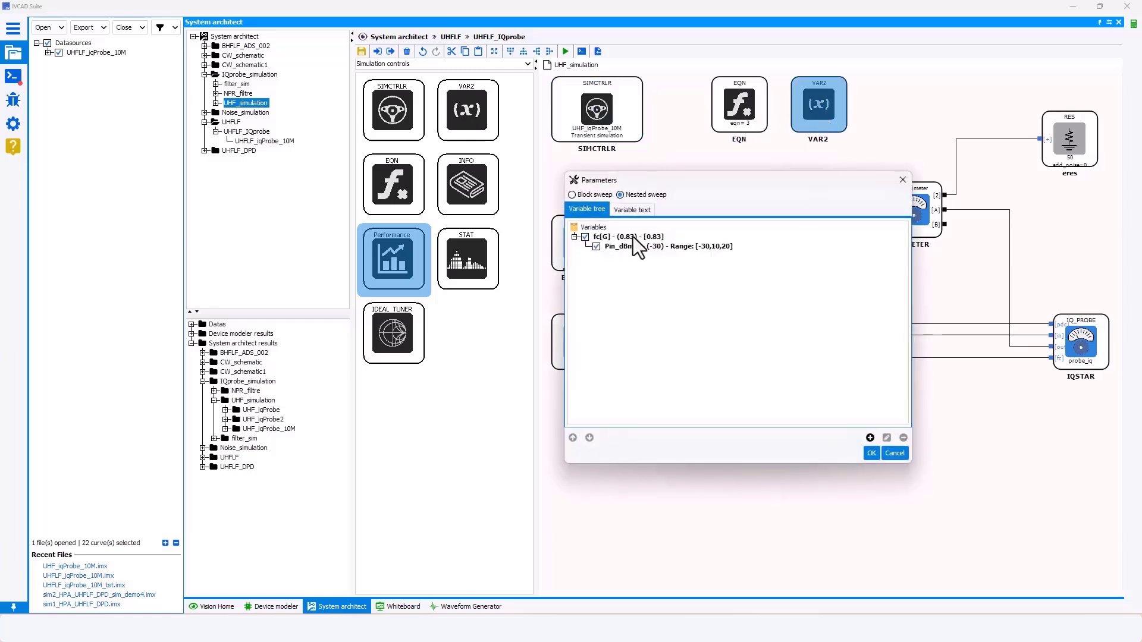
pyautogui.click(633, 237)
pyautogui.click(662, 246)
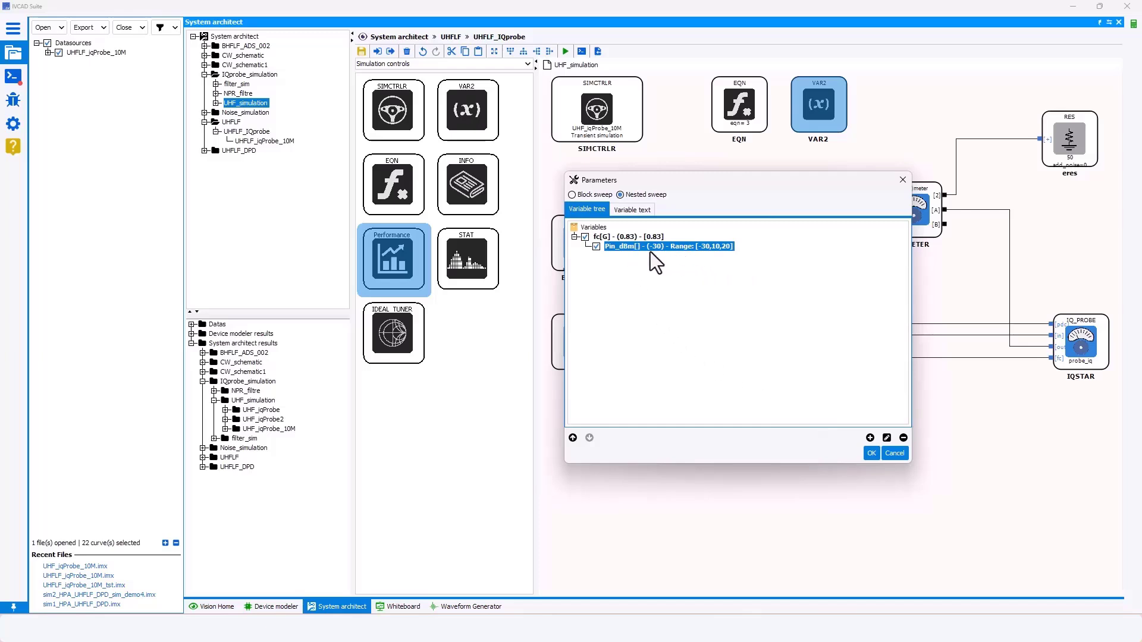
pyautogui.click(872, 452)
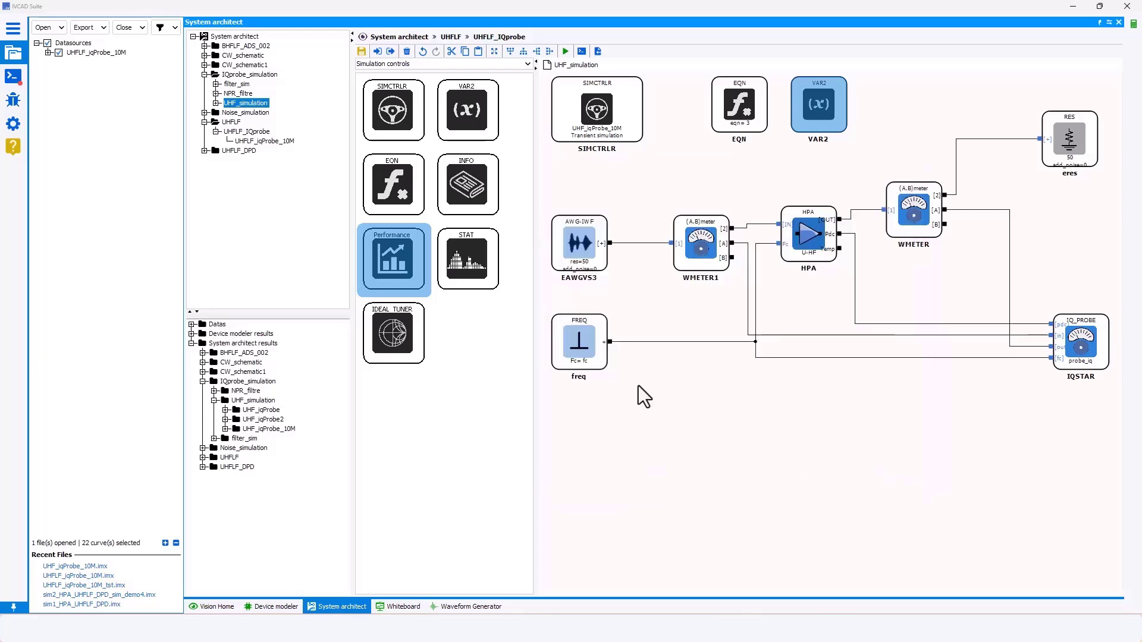
# Step: Run the UHF_simulation schematic and add the resulting UHF_iqProbe_10M.imx file to the datasources
pyautogui.click(565, 52)
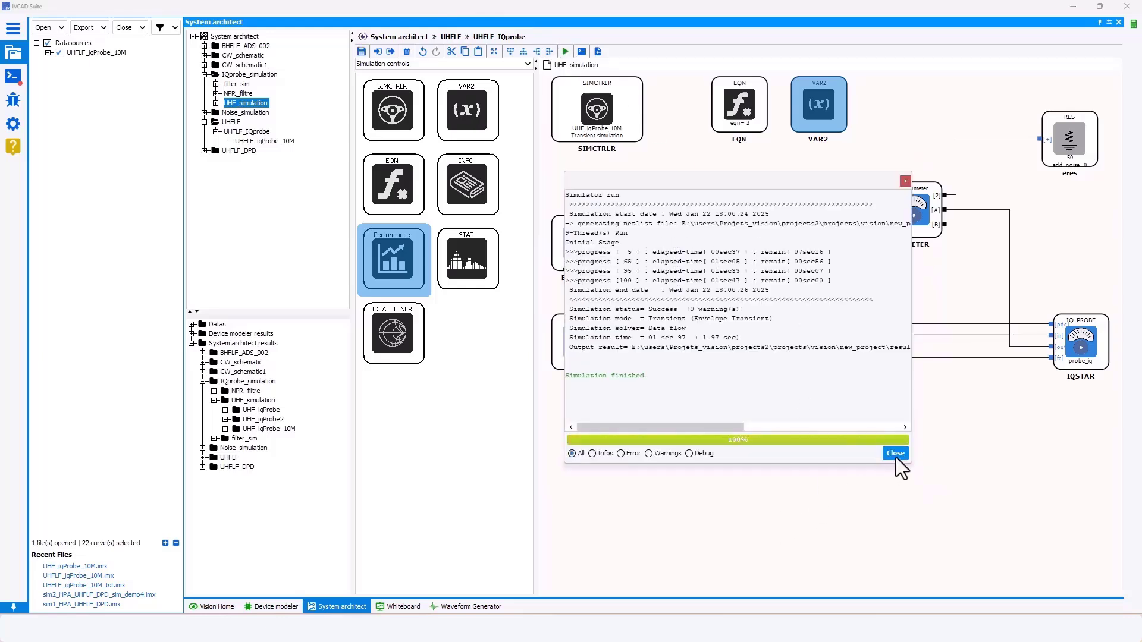
pyautogui.click(895, 454)
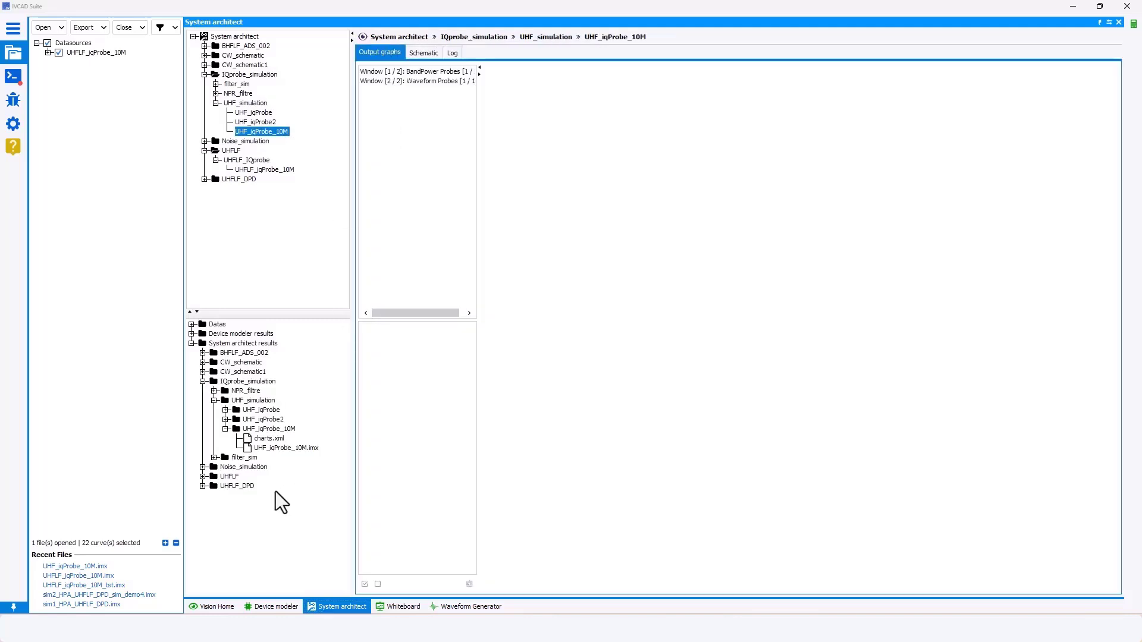
pyautogui.moveTo(283, 448); pyautogui.dragTo(130, 226)
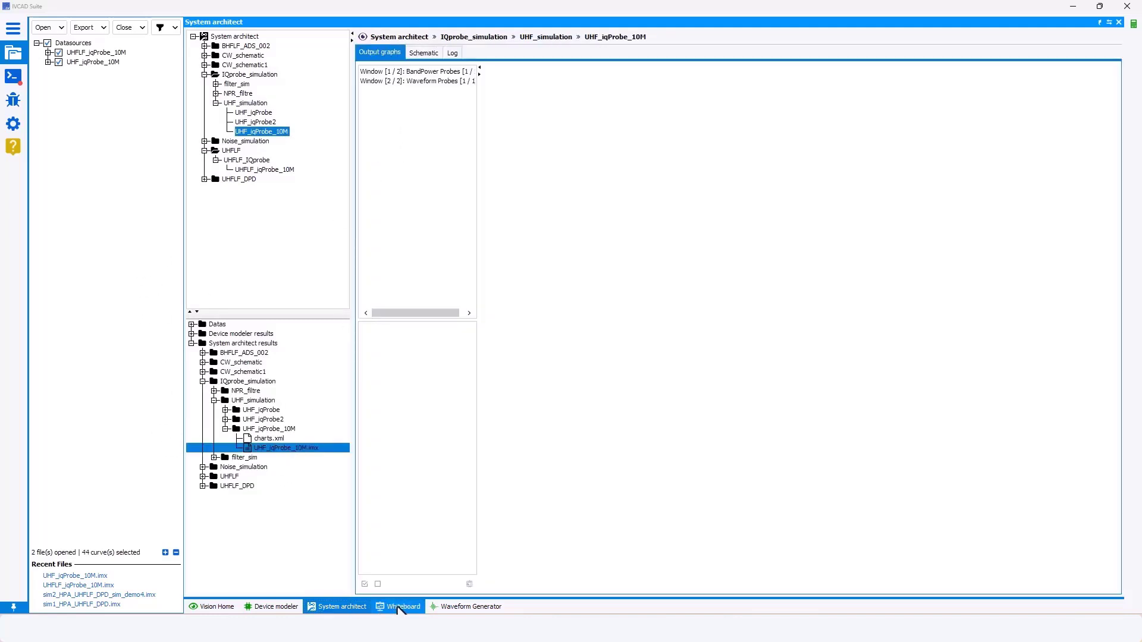
# Step: Show only the UHF_iqProbe_10M results on the Whiteboard and select the Pout point near 0 dBm to inspect its spectrum
pyautogui.click(398, 608)
pyautogui.click(262, 387)
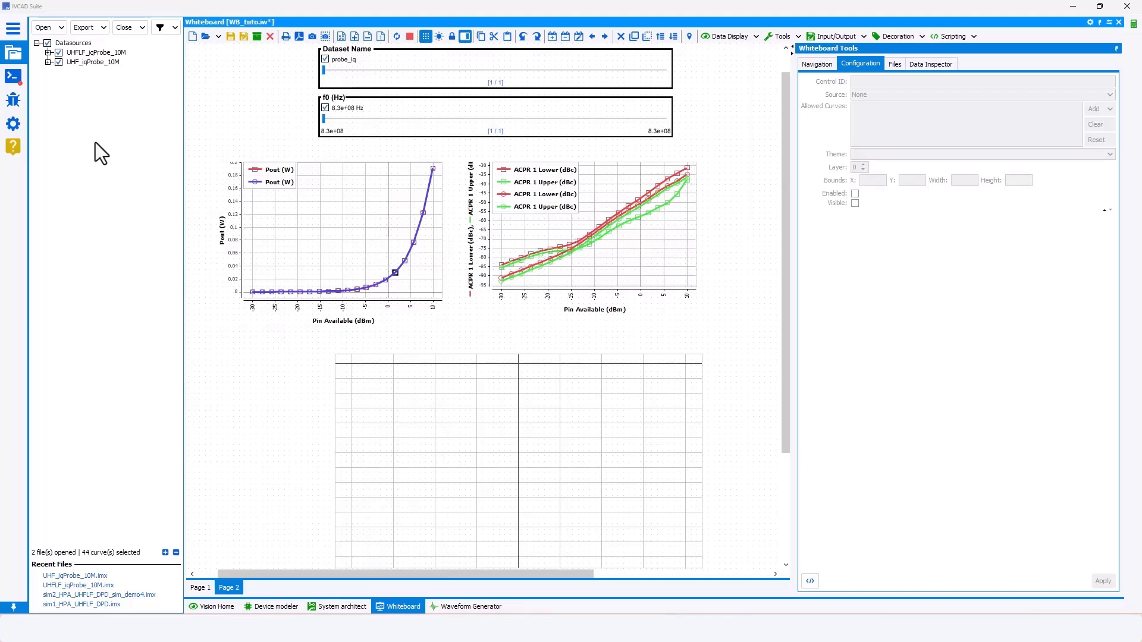
pyautogui.click(58, 52)
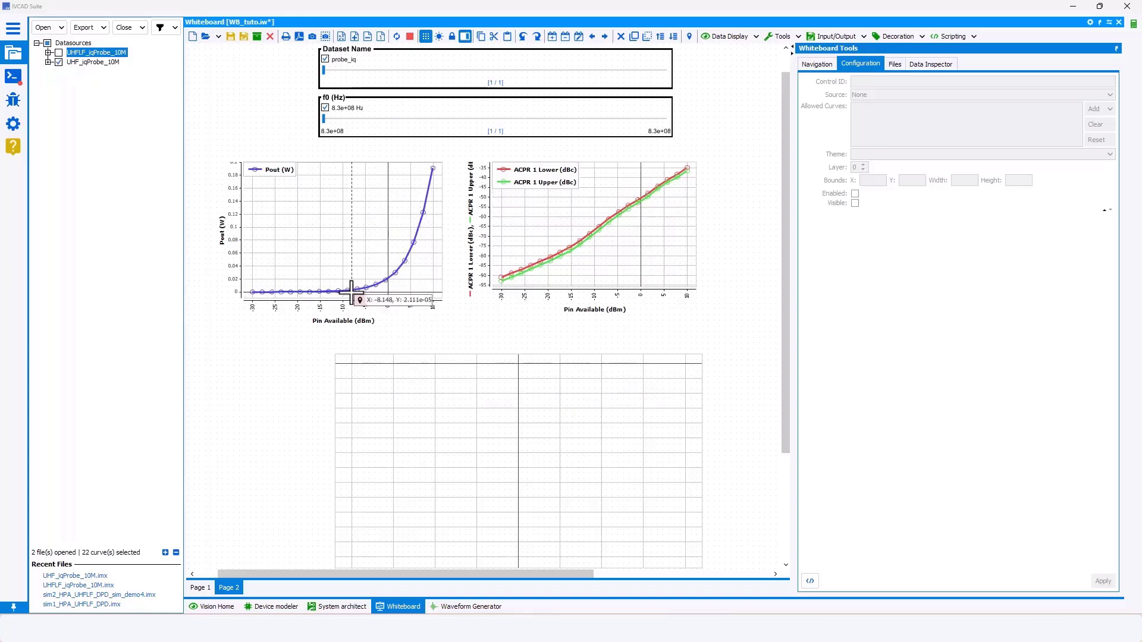
pyautogui.click(389, 291)
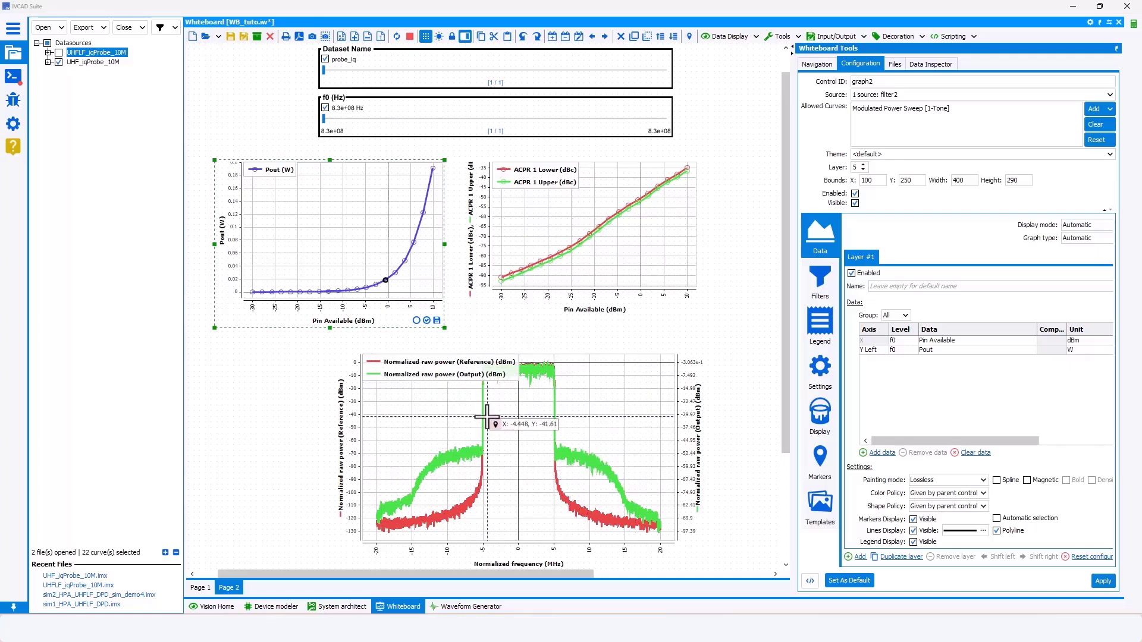
# Step: Re-enable the UHFLF_iqProbe_10M datasource and select the Pout point near 0 dBm to plot both models' spectra
pyautogui.click(59, 53)
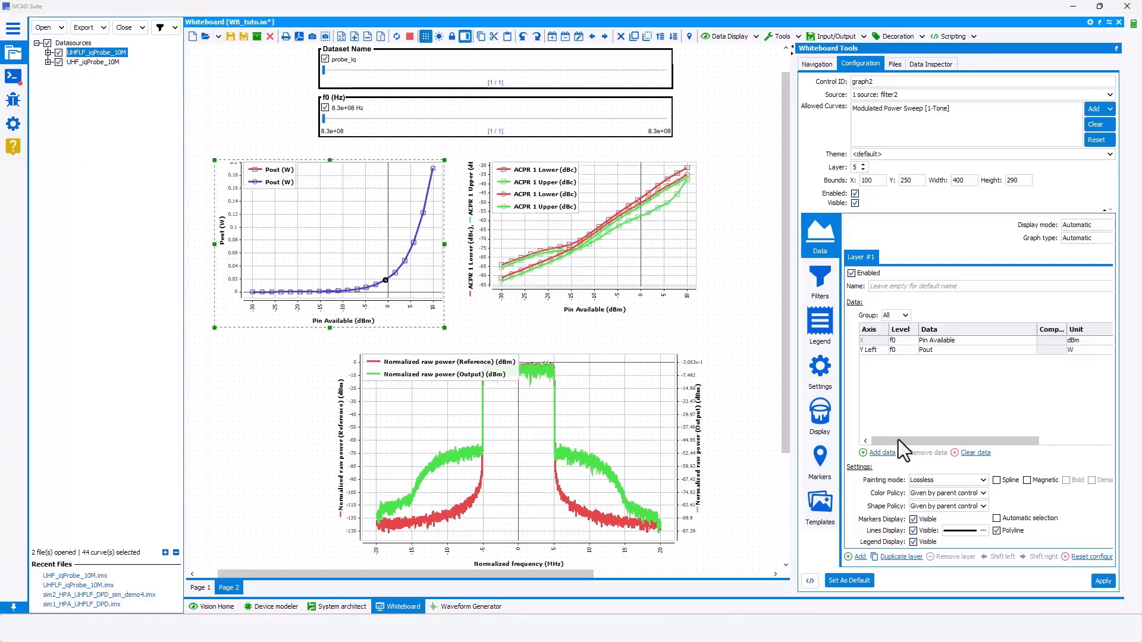
pyautogui.click(594, 262)
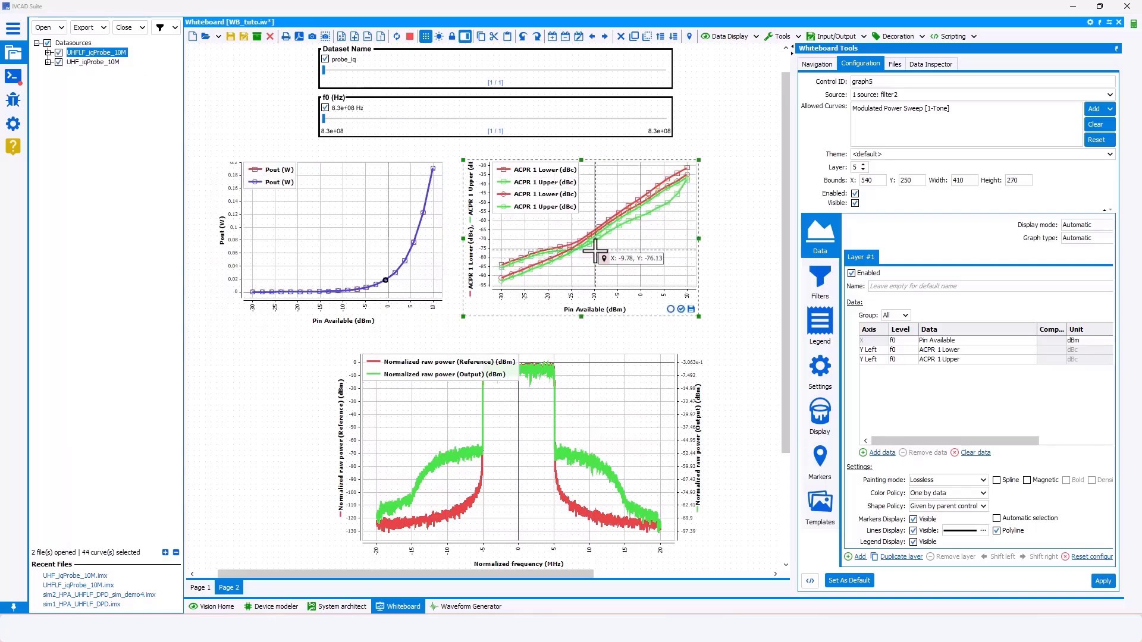
pyautogui.click(387, 268)
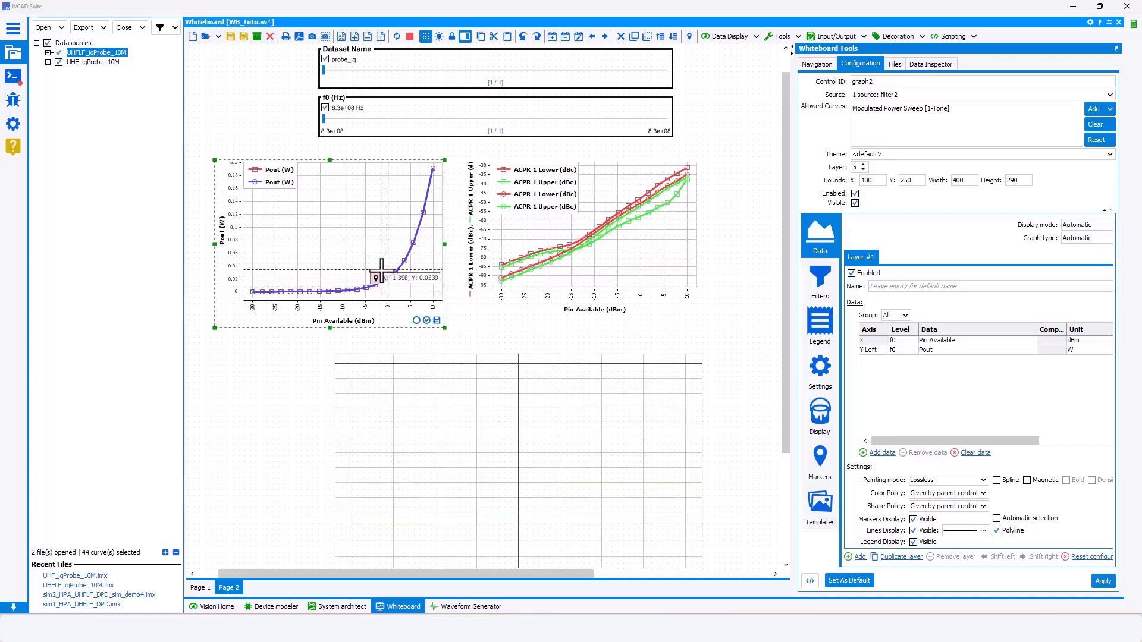
# Step: Set the ACPR graph's color policy to One by dataset and apply it
pyautogui.click(631, 257)
pyautogui.click(961, 492)
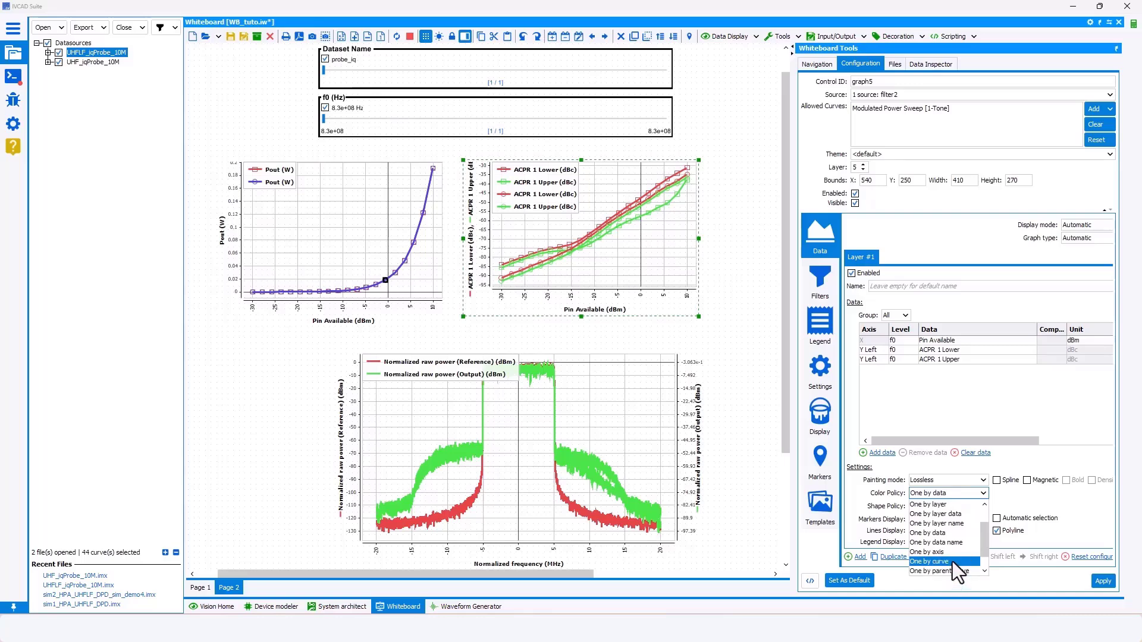
pyautogui.scroll(2, 956, 549)
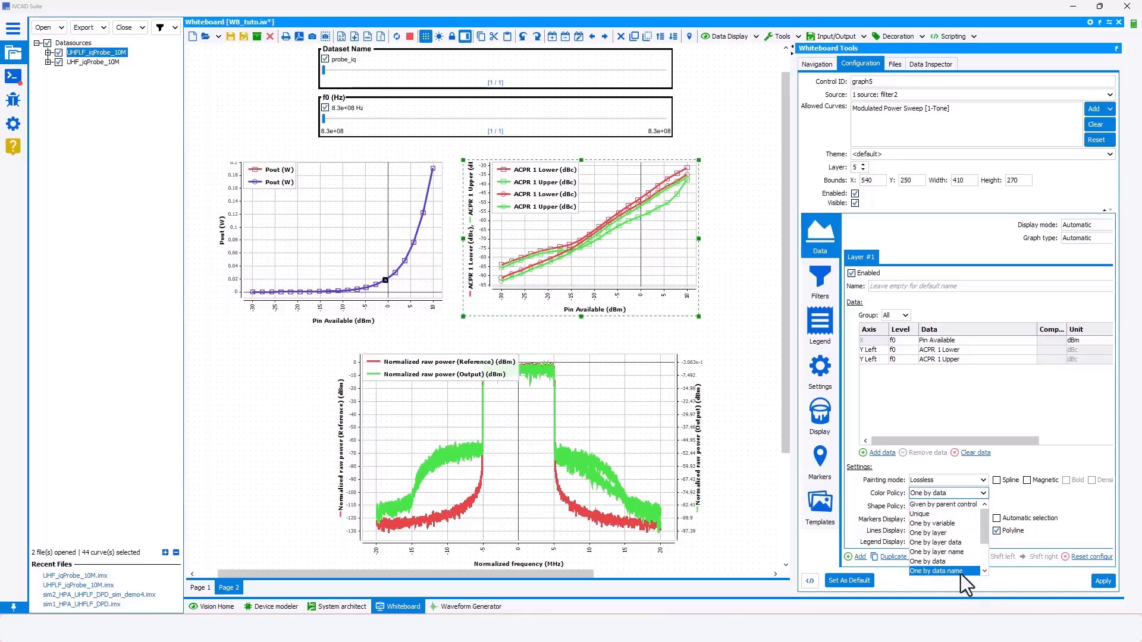
pyautogui.scroll(-1, 959, 542)
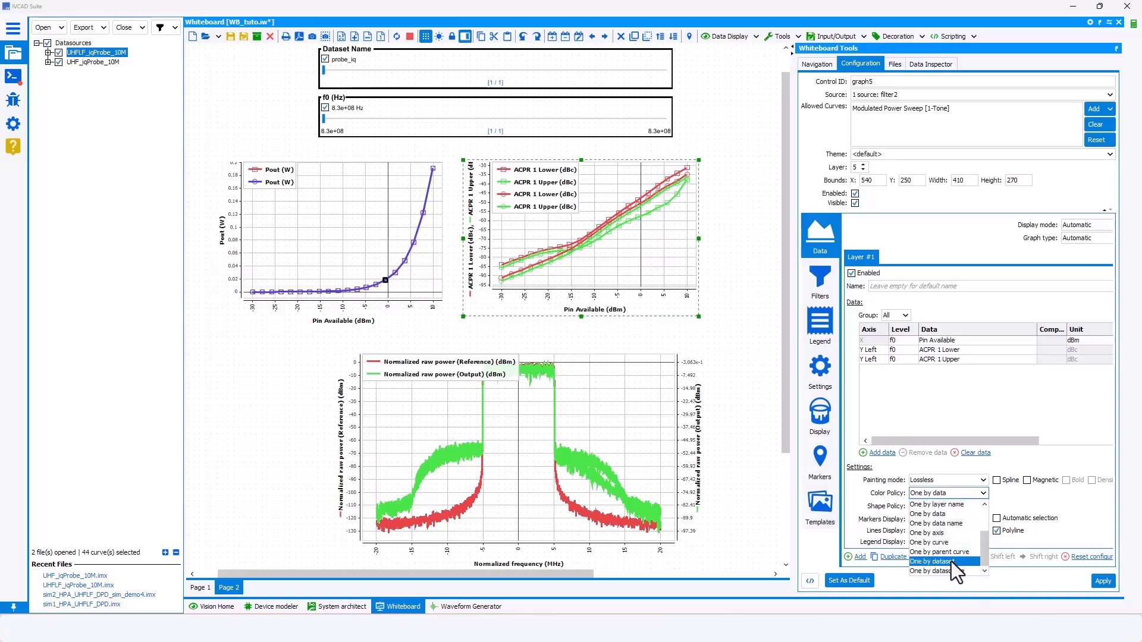
pyautogui.click(951, 561)
pyautogui.click(1096, 582)
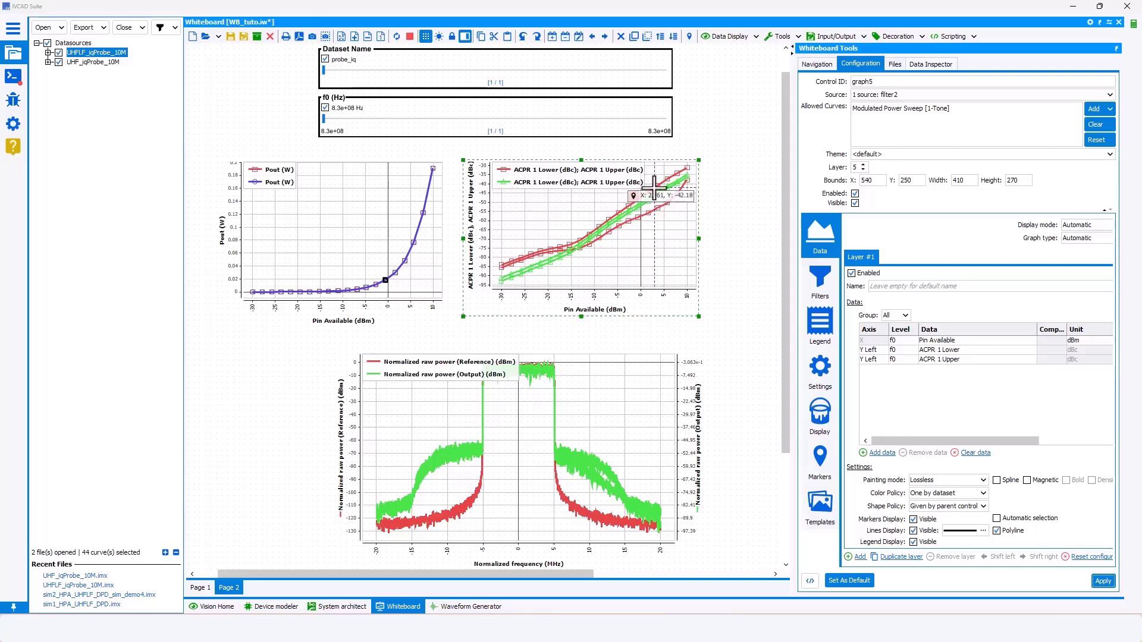
# Step: Set the spectrum graph's color policy to One by dataset and apply it
pyautogui.click(595, 475)
pyautogui.click(965, 494)
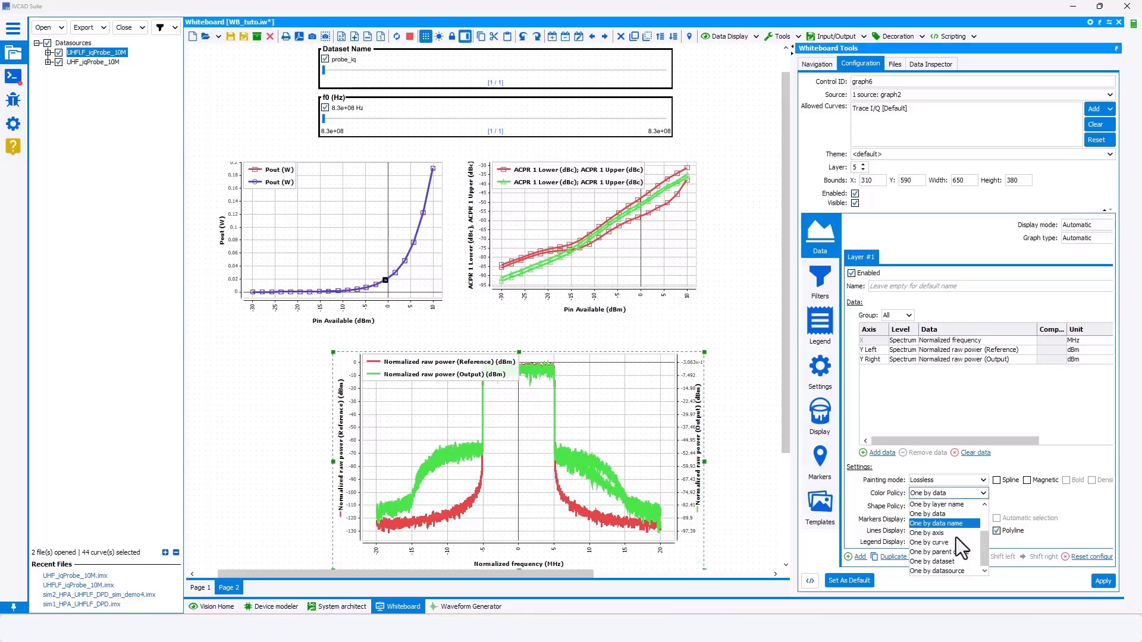
pyautogui.click(956, 562)
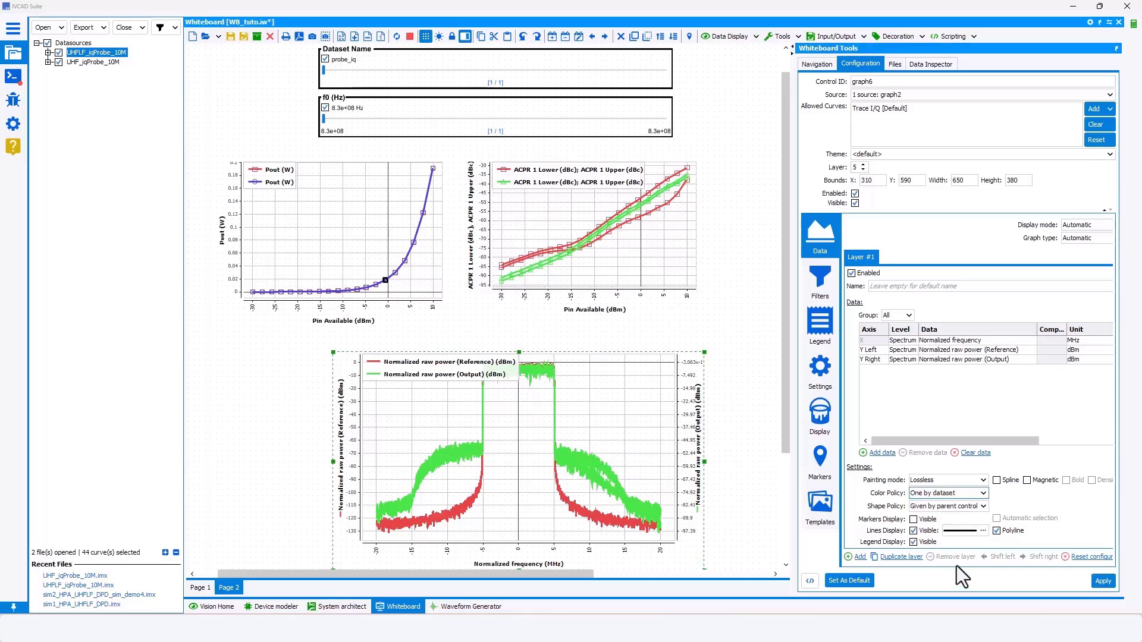
pyautogui.click(1098, 581)
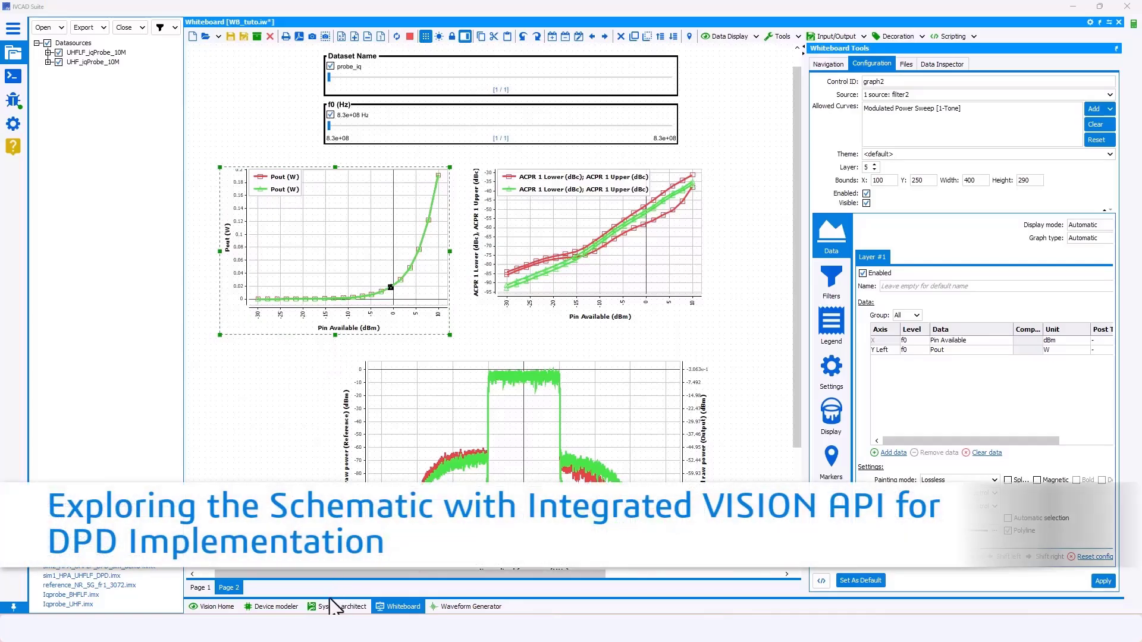
# Step: Open the UHFLF_DPD sim2 schematic in System architect, hiding the datasources and narrowing the project tree to enlarge the schematic area
pyautogui.click(339, 606)
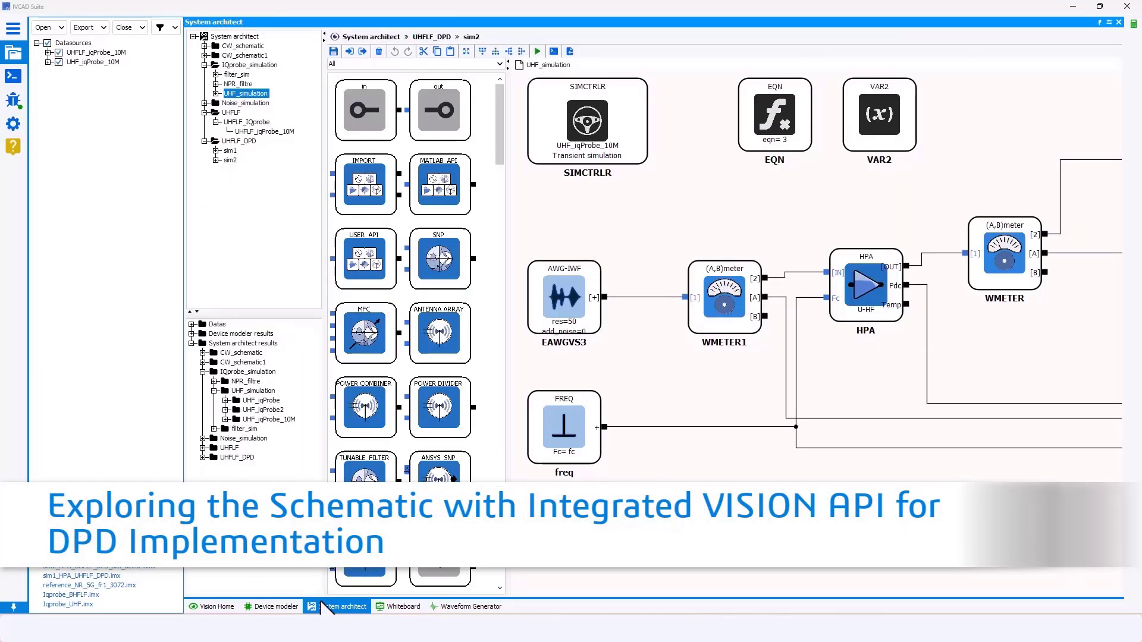
pyautogui.click(15, 62)
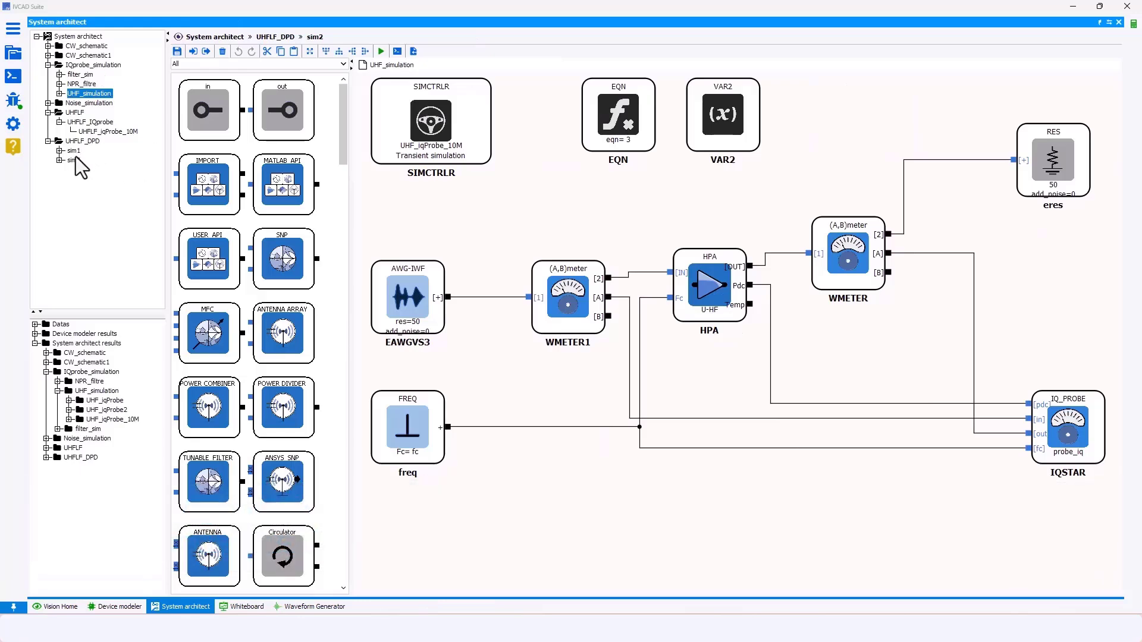
pyautogui.doubleClick(74, 160)
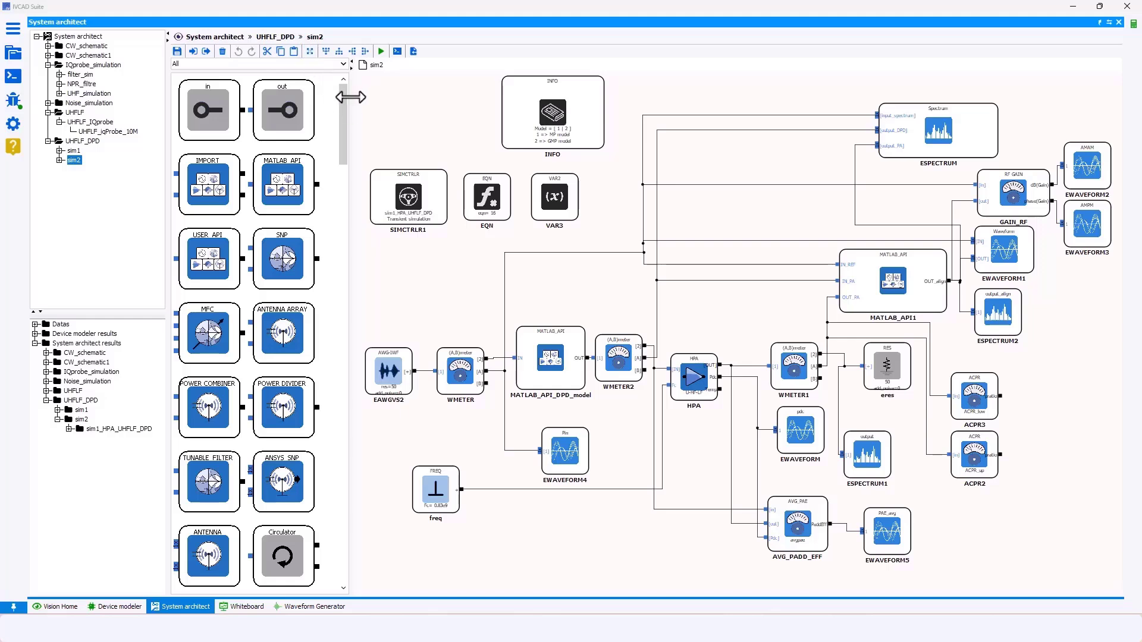
pyautogui.moveTo(169, 72); pyautogui.dragTo(147, 83)
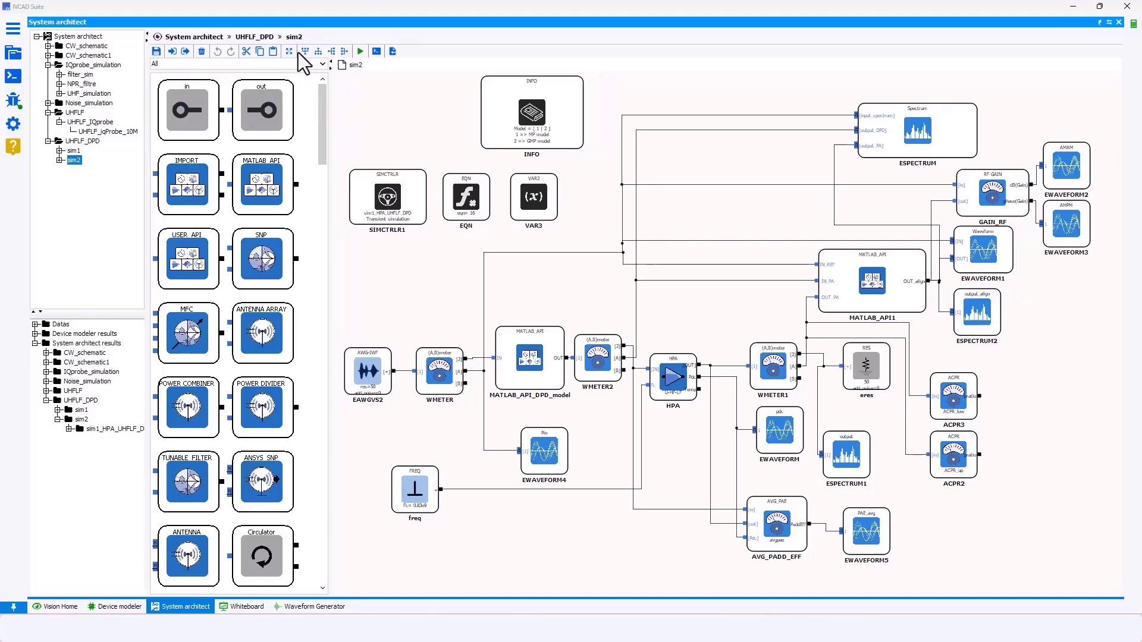
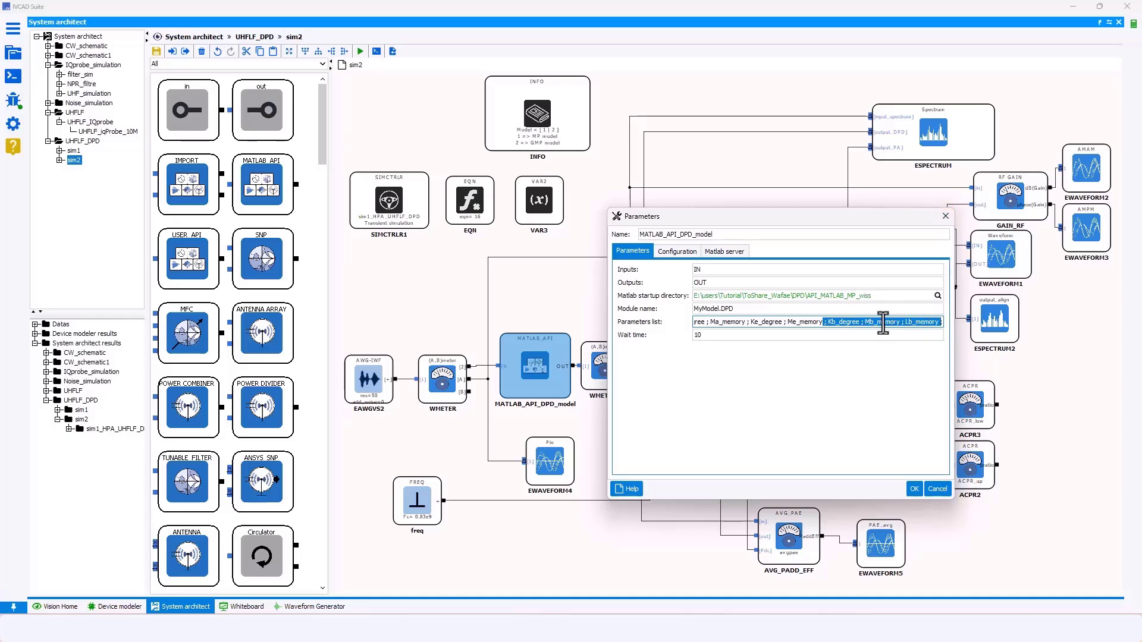
# Step: Review the parameters of the MATLAB_API_DPD_model block and the equations in EQN that define its degree and memory values
pyautogui.click(945, 216)
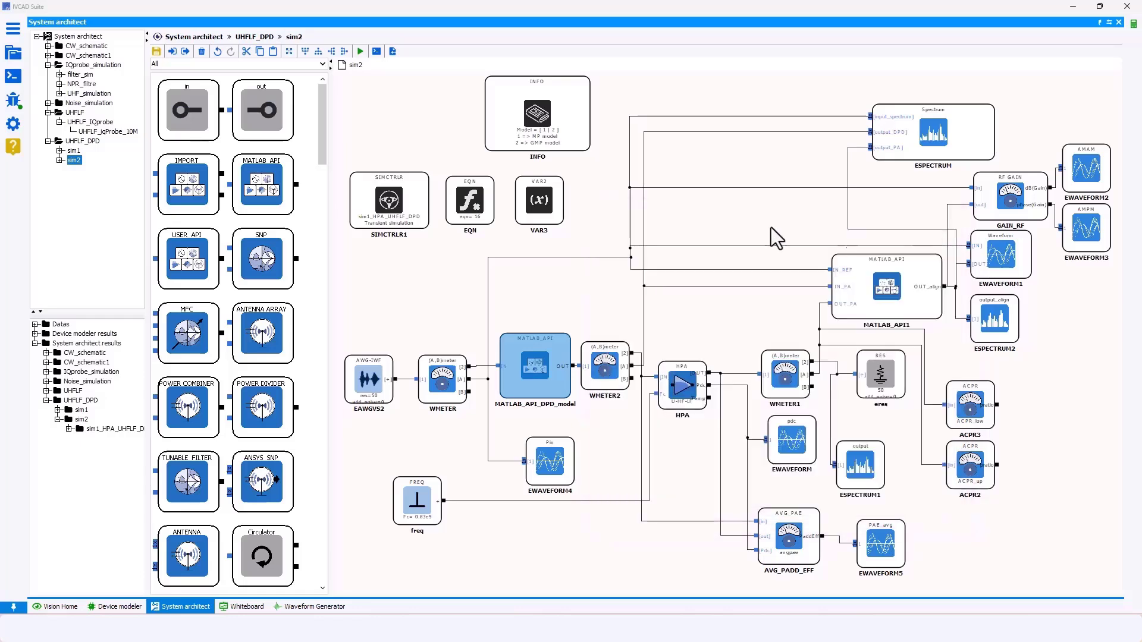
pyautogui.doubleClick(480, 209)
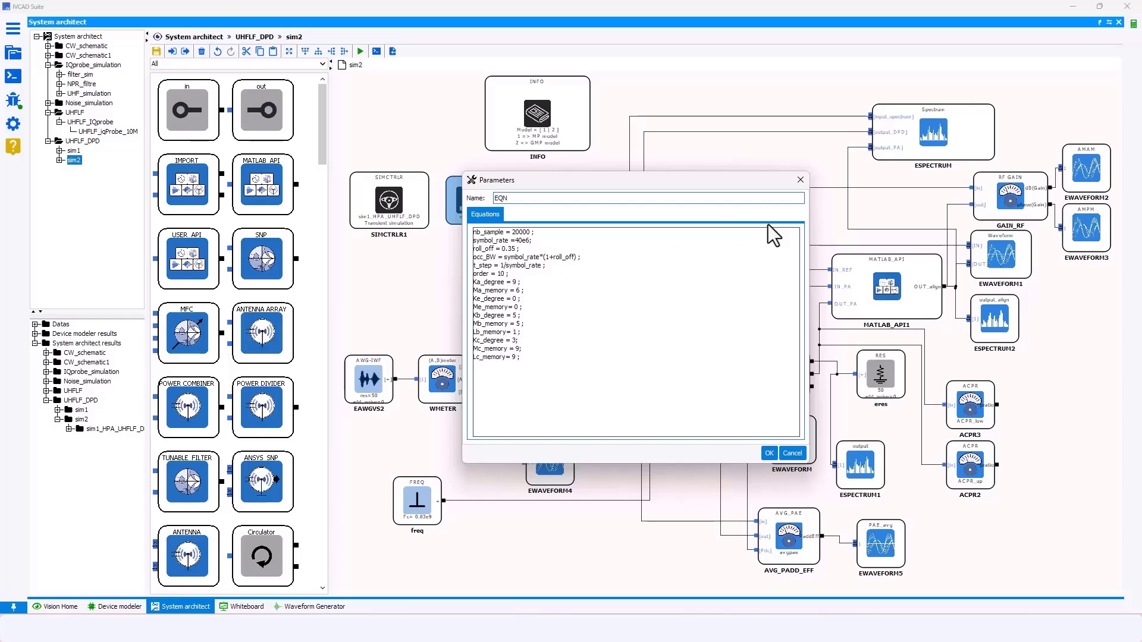
pyautogui.click(801, 180)
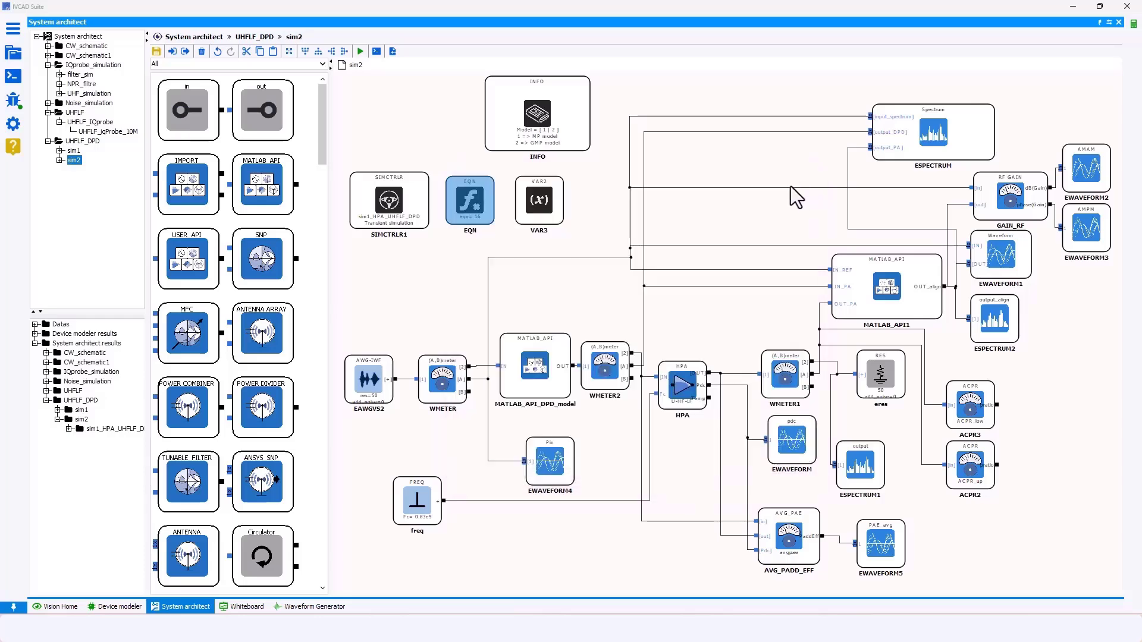
pyautogui.doubleClick(544, 365)
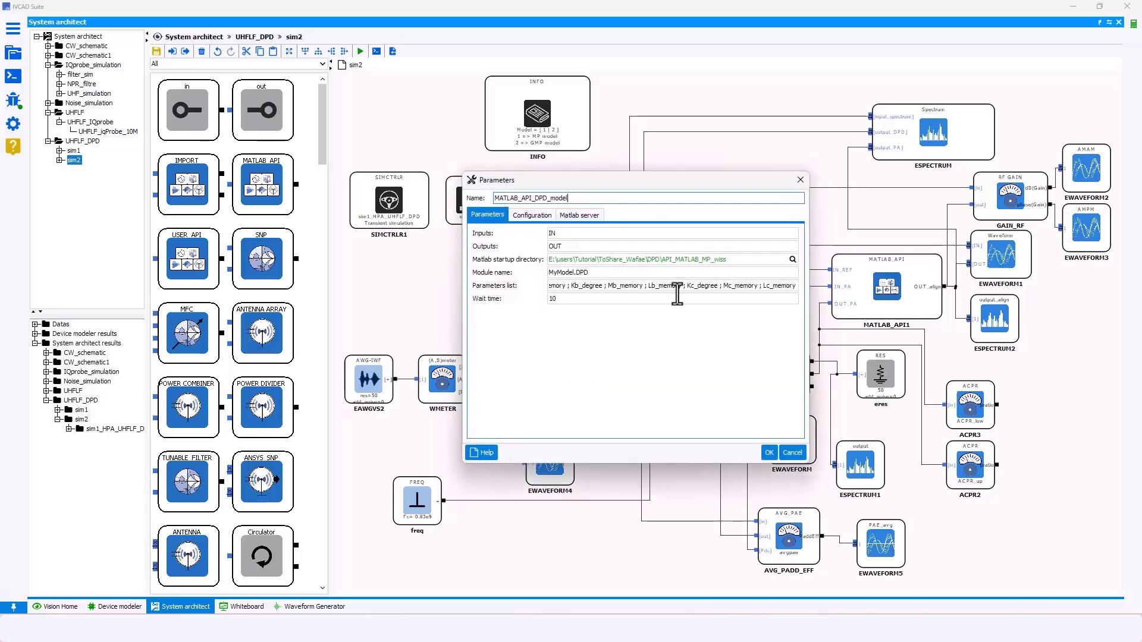
pyautogui.click(800, 179)
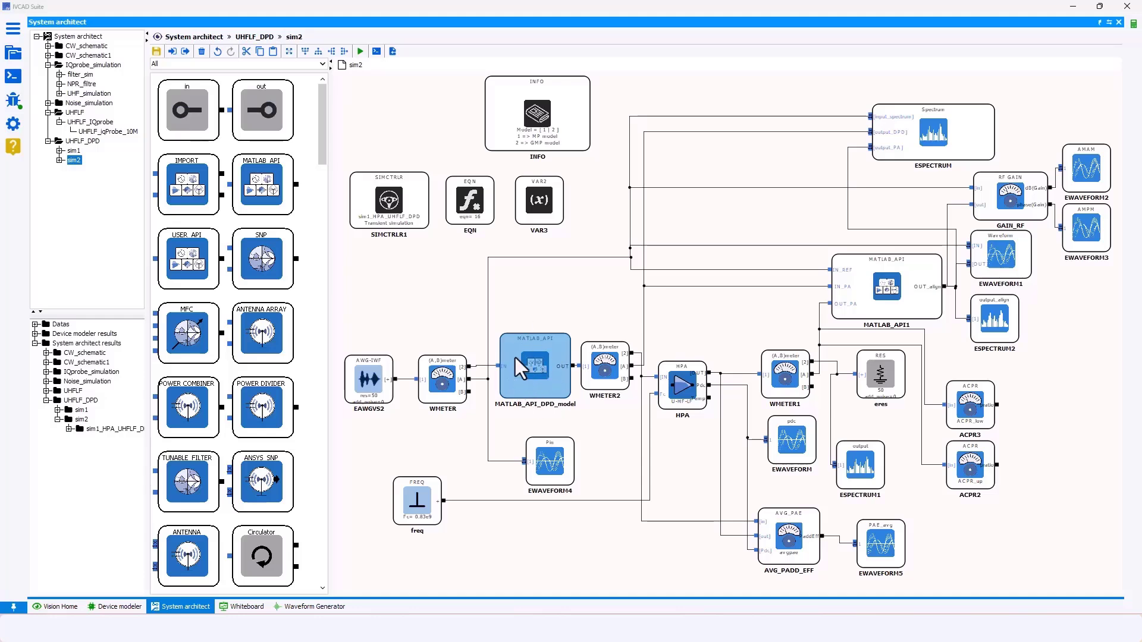
pyautogui.click(540, 321)
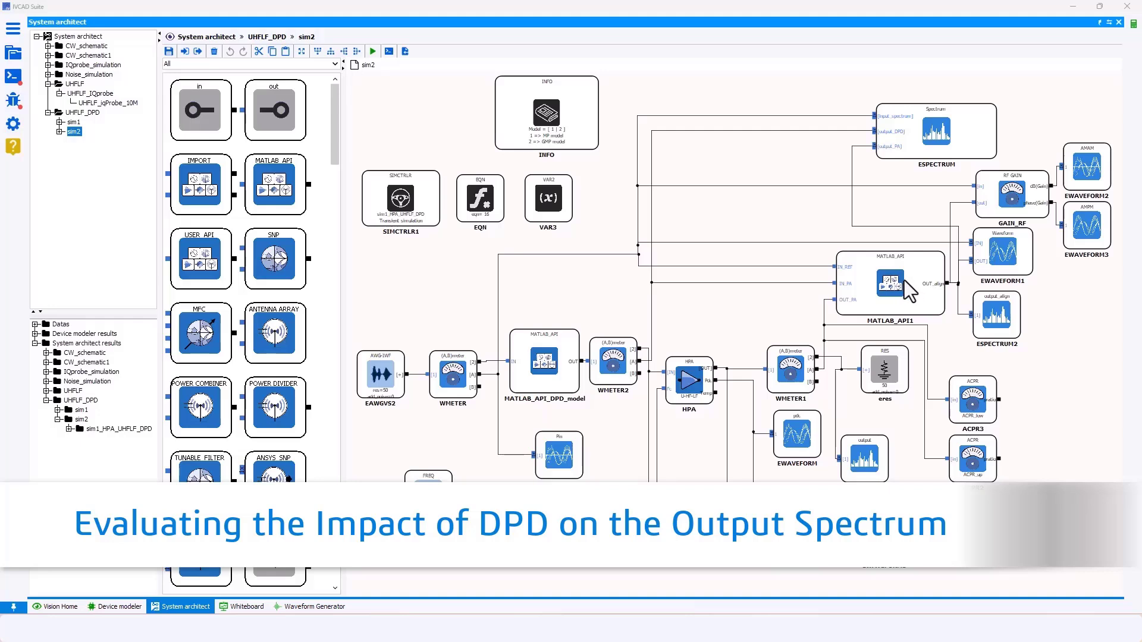
# Step: Examine the input connections and the parameters of the MATLAB_API1 coefficient estimator block
pyautogui.moveTo(822, 260); pyautogui.dragTo(833, 321)
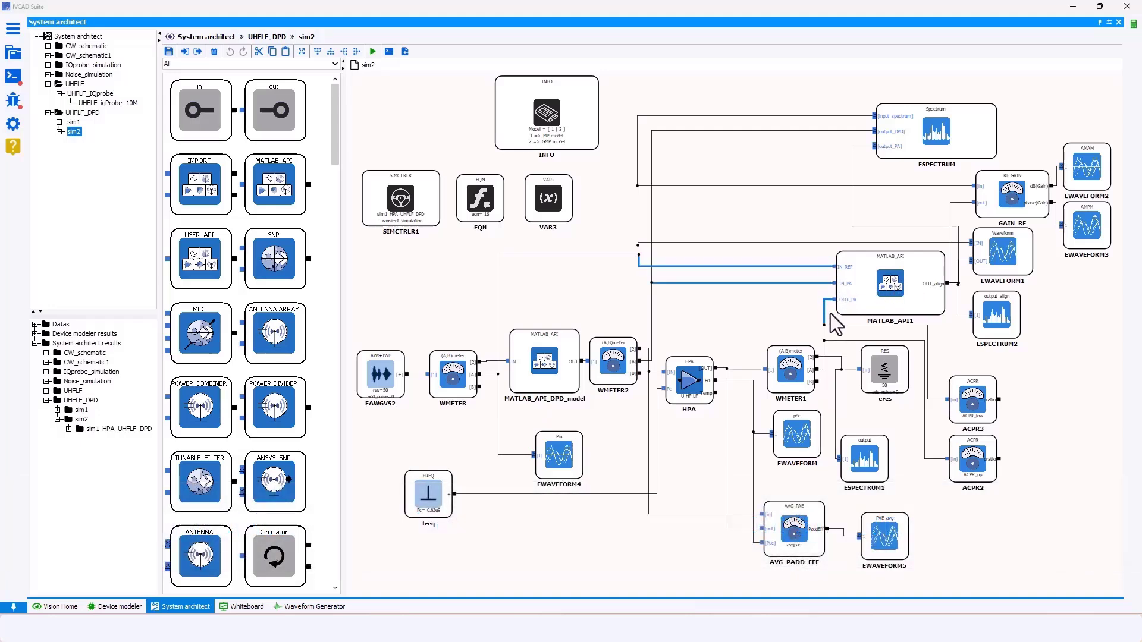
pyautogui.doubleClick(903, 291)
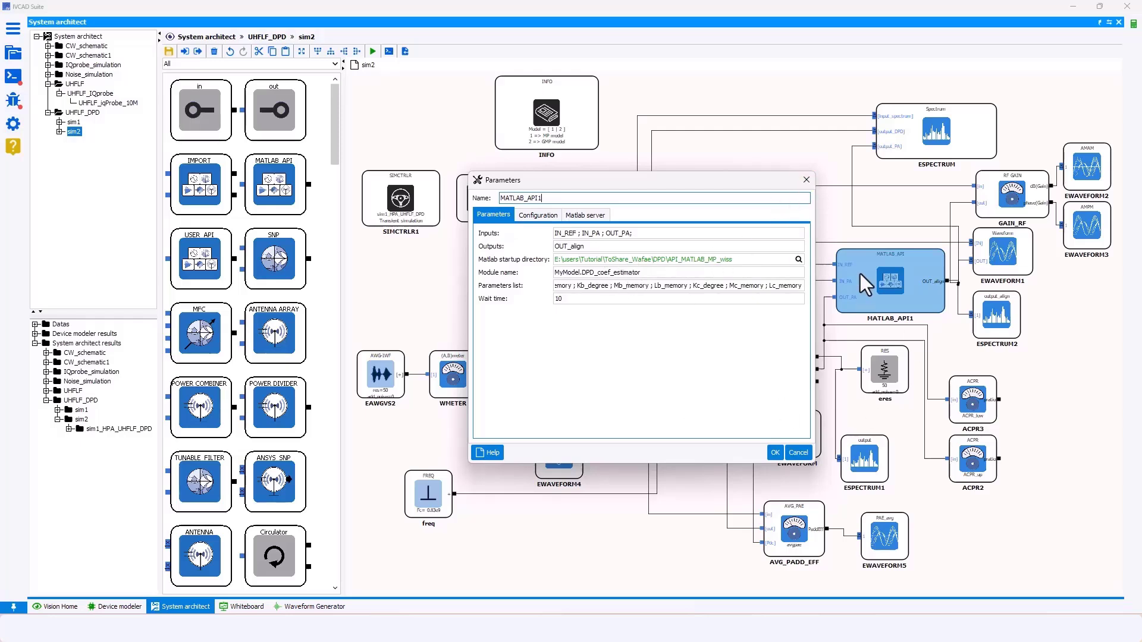
pyautogui.click(806, 180)
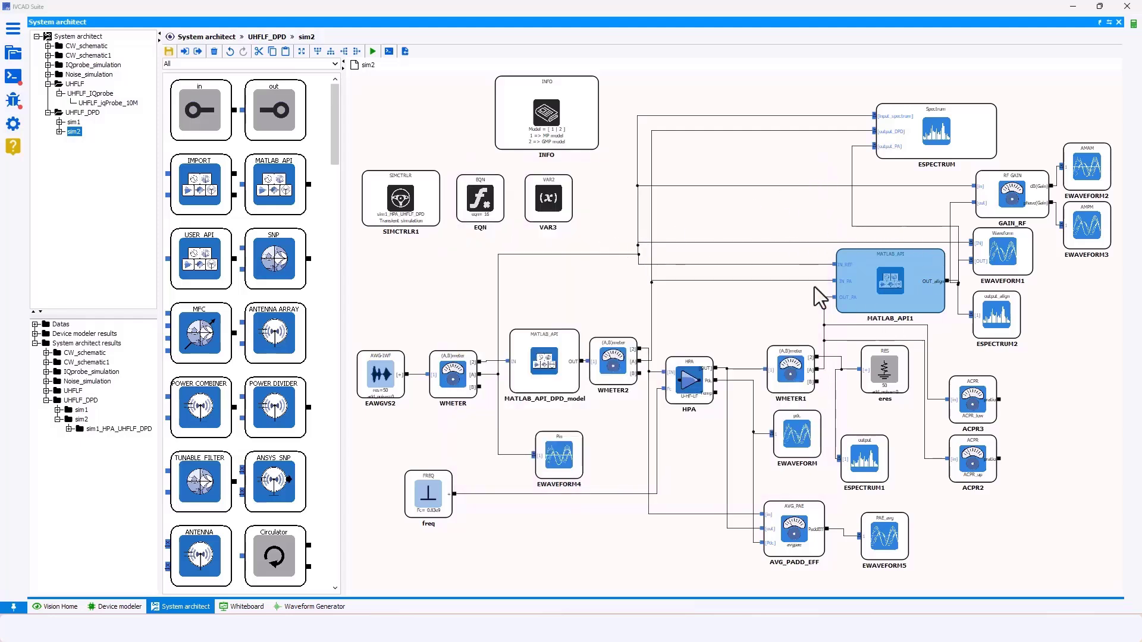
pyautogui.click(779, 286)
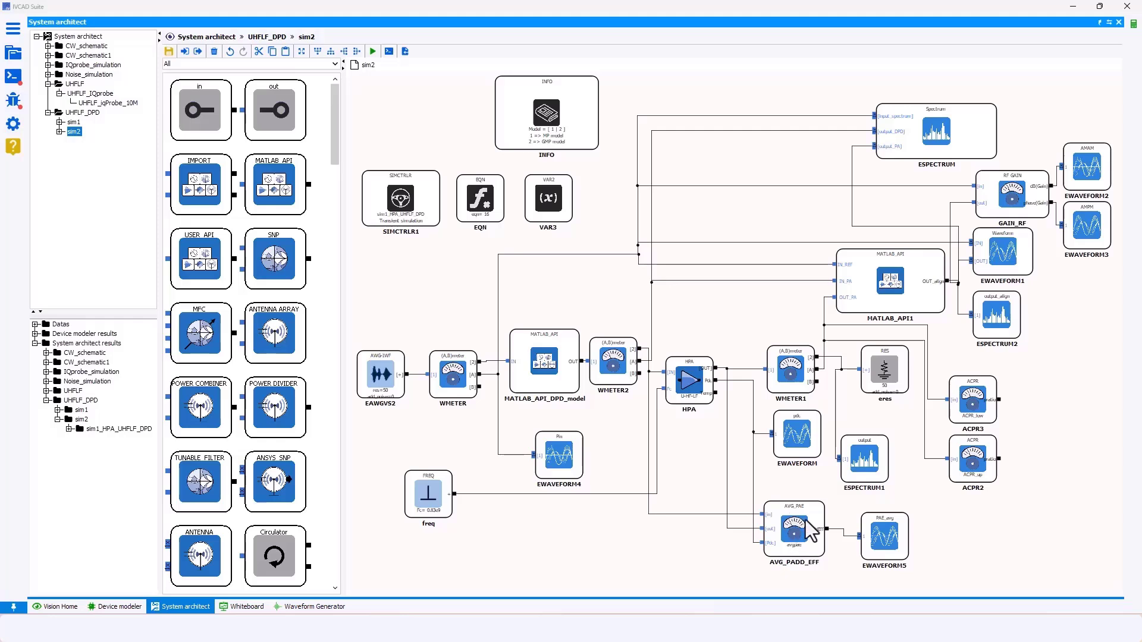
# Step: Examine the ACPR probes and the ESPECTRUM probe in the sim2 schematic
pyautogui.moveTo(1012, 372); pyautogui.dragTo(964, 487)
pyautogui.click(1008, 493)
pyautogui.click(987, 113)
pyautogui.click(1015, 109)
pyautogui.click(990, 116)
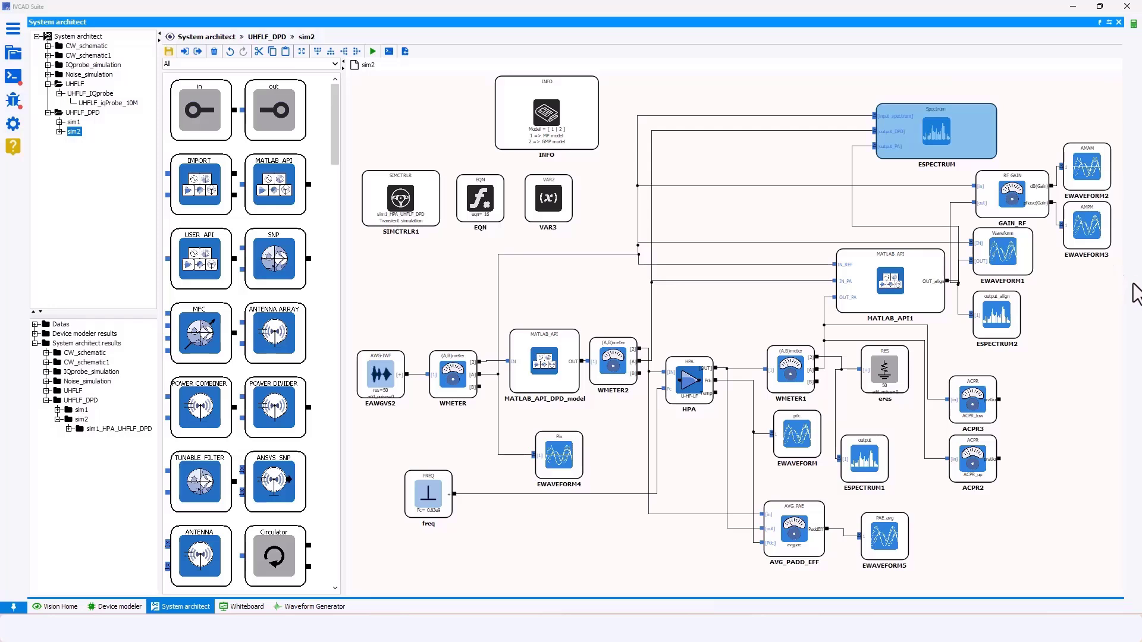
pyautogui.click(1114, 308)
# Step: Start the Matlab server from the parameters of the MATLAB_API1 block
pyautogui.click(915, 282)
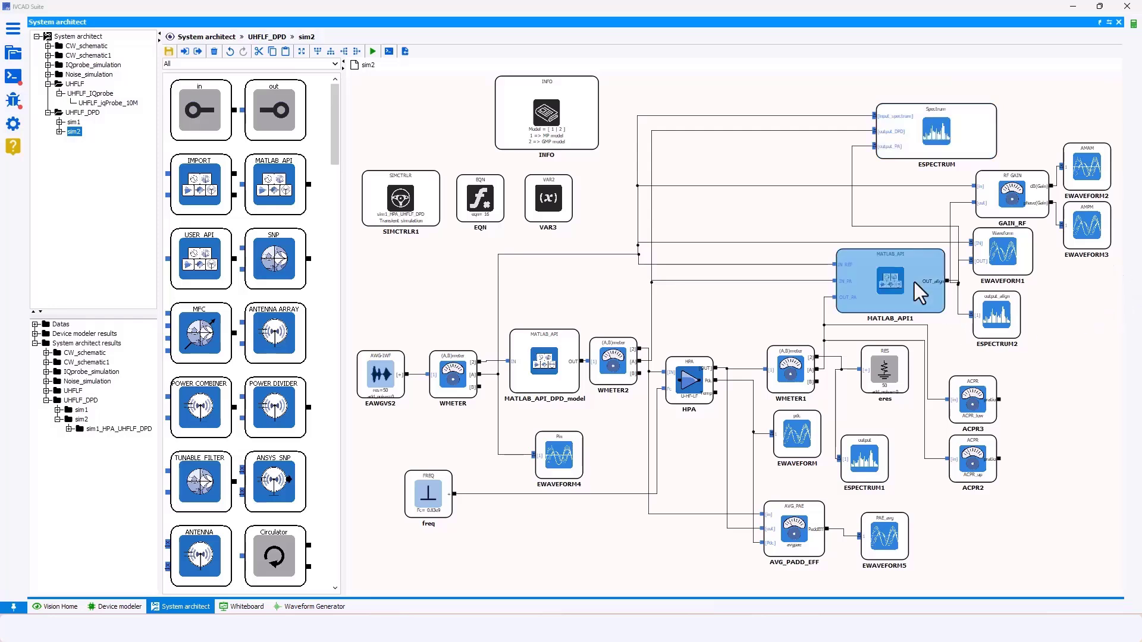
pyautogui.doubleClick(915, 282)
pyautogui.click(586, 213)
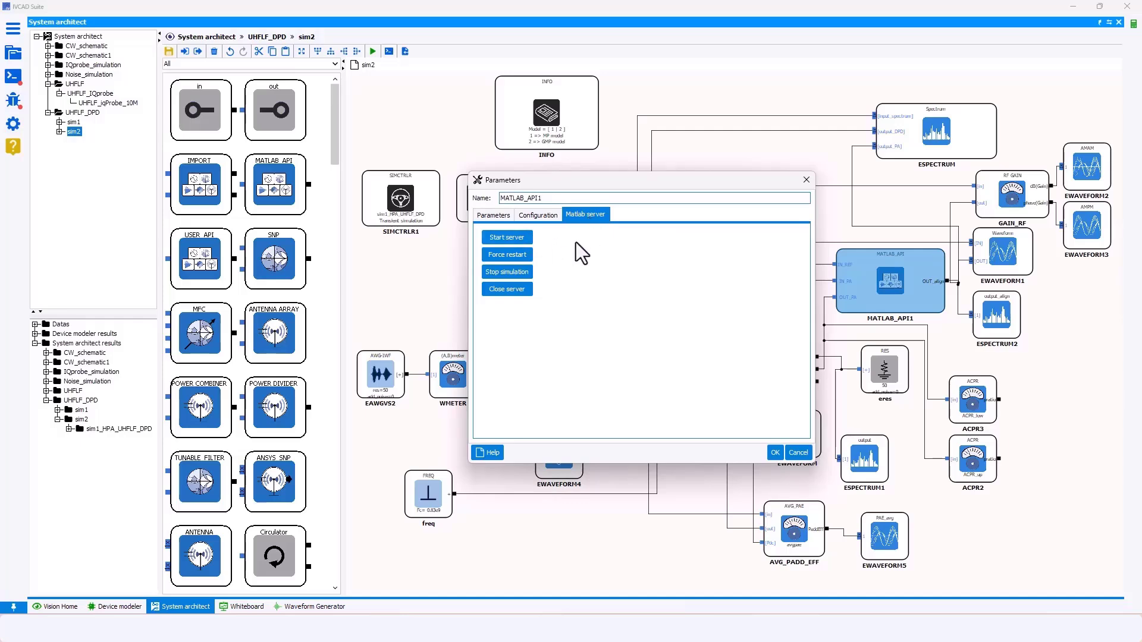
pyautogui.click(506, 237)
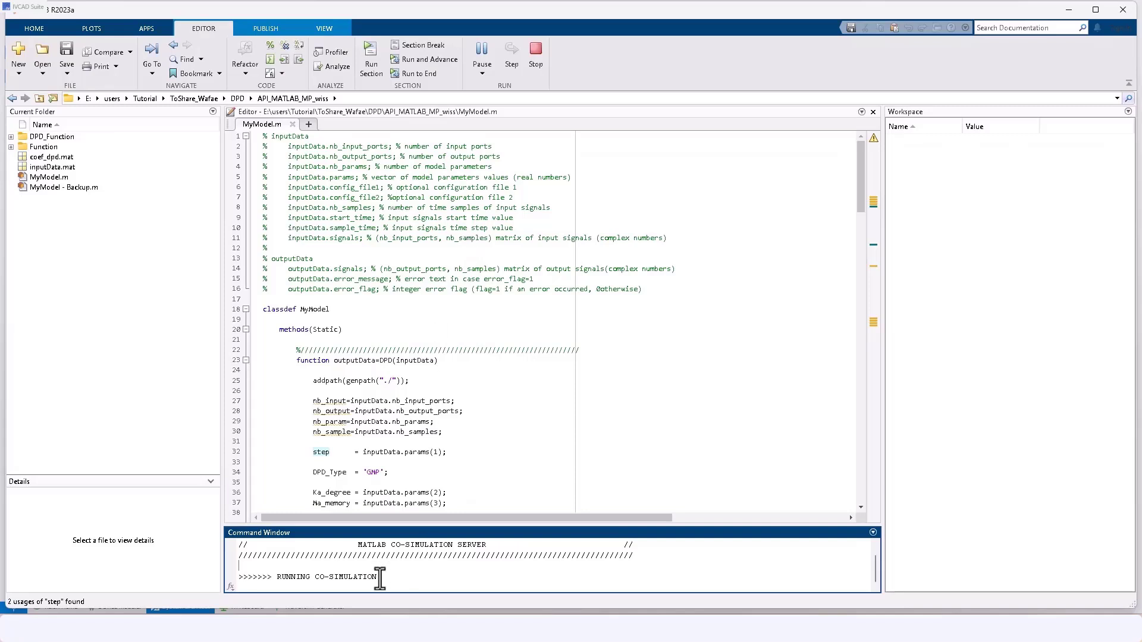
# Step: Check the co-simulation status line in MATLAB, minimise MATLAB and close the MATLAB_API1 parameters
pyautogui.moveTo(380, 577); pyautogui.dragTo(273, 576)
pyautogui.click(341, 575)
pyautogui.moveTo(383, 577); pyautogui.dragTo(238, 578)
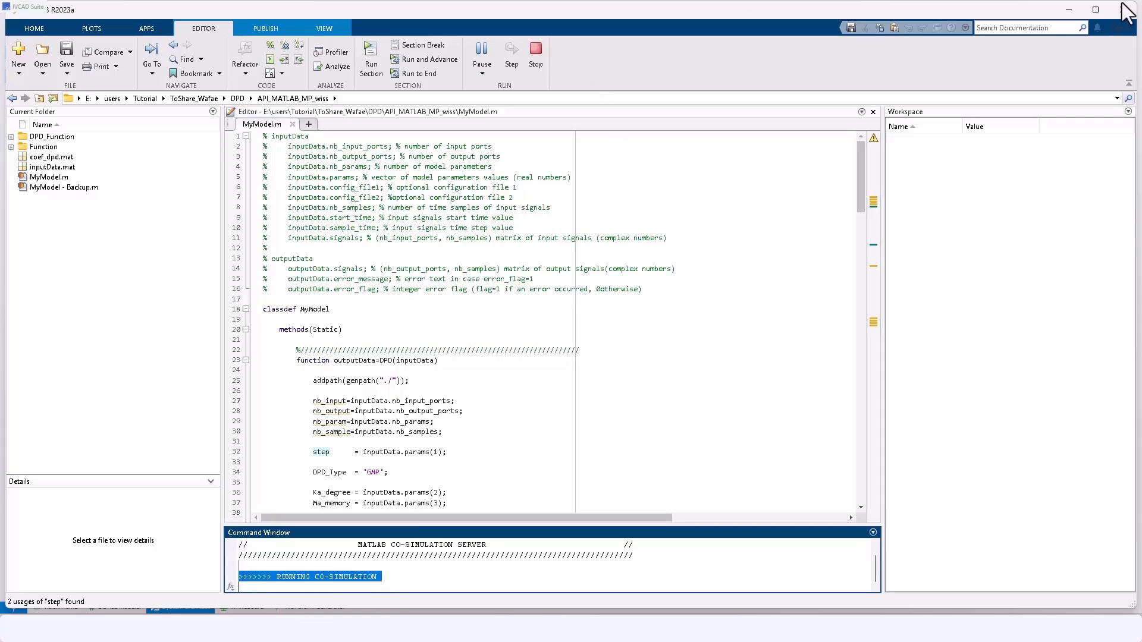
pyautogui.click(1070, 11)
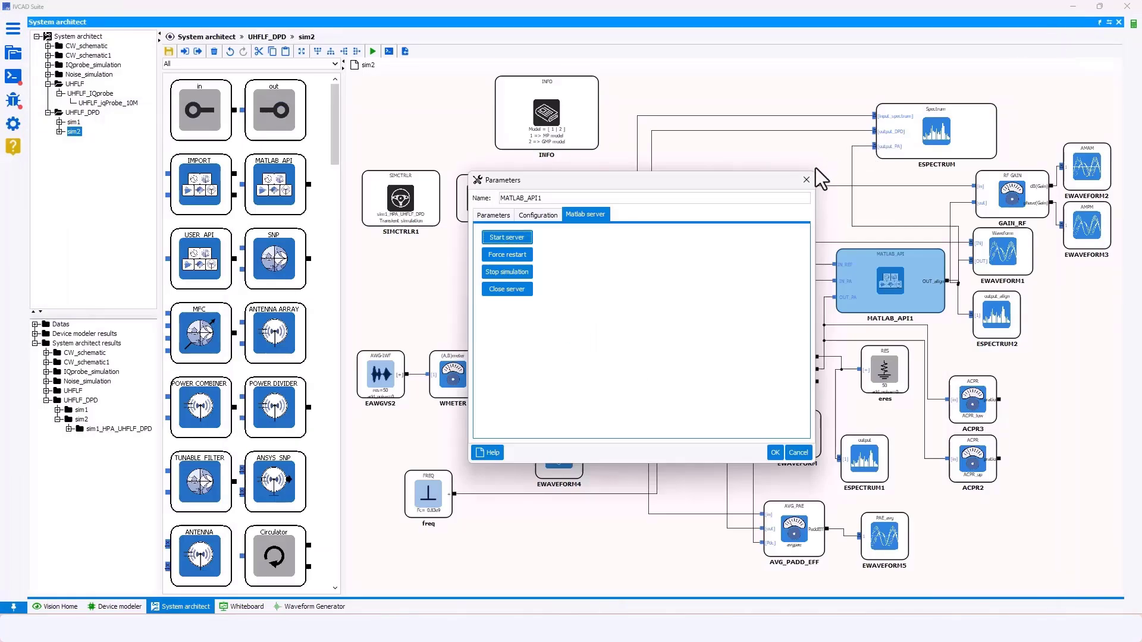
pyautogui.click(806, 179)
pyautogui.click(389, 107)
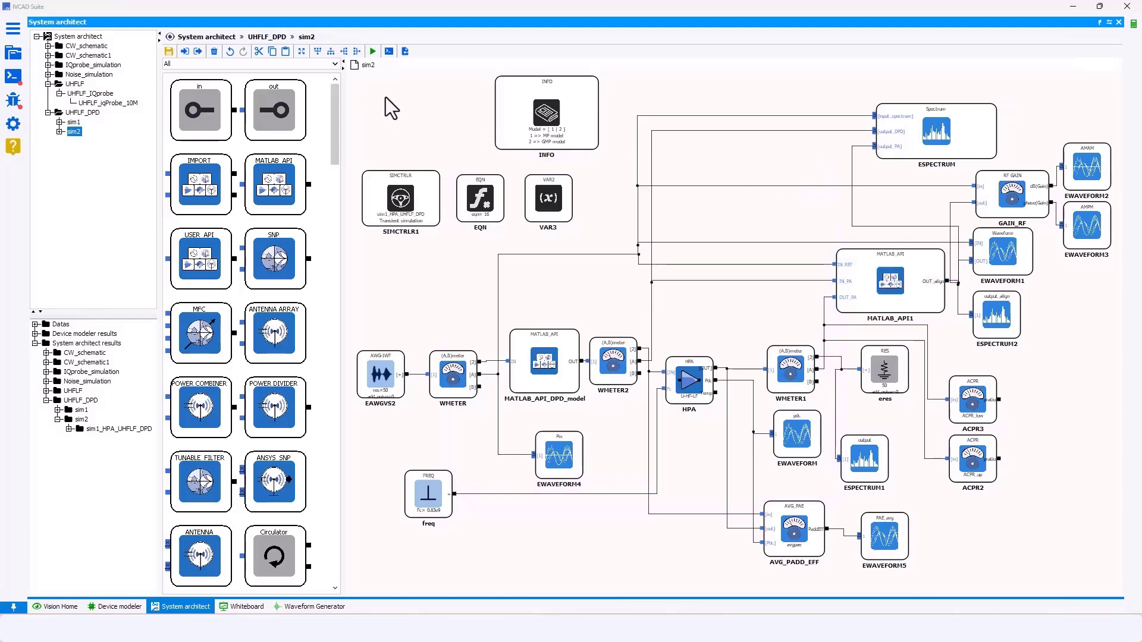
# Step: Run the sim2 simulation, overwriting the existing result directory, and view the second Waveform Probes graph of its output
pyautogui.click(373, 52)
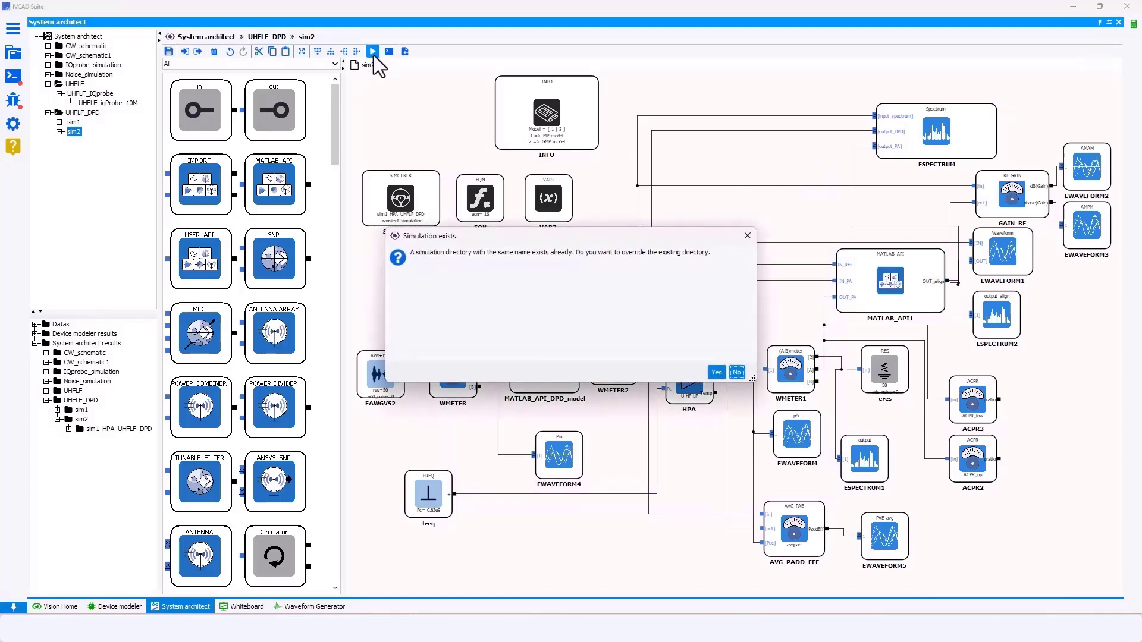
pyautogui.click(716, 372)
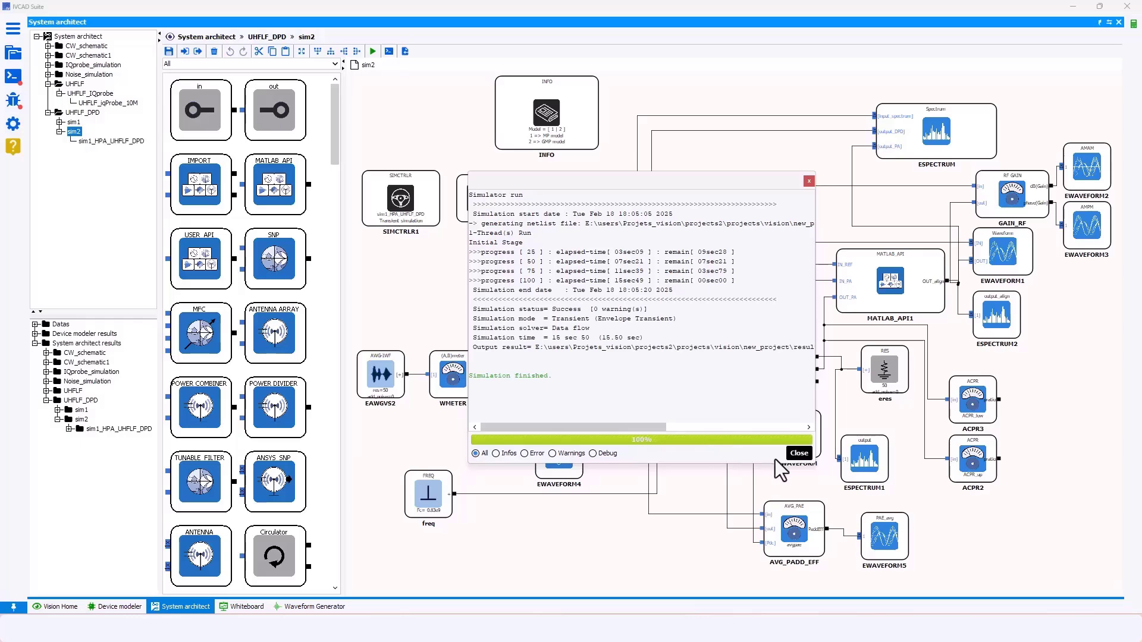
pyautogui.click(799, 454)
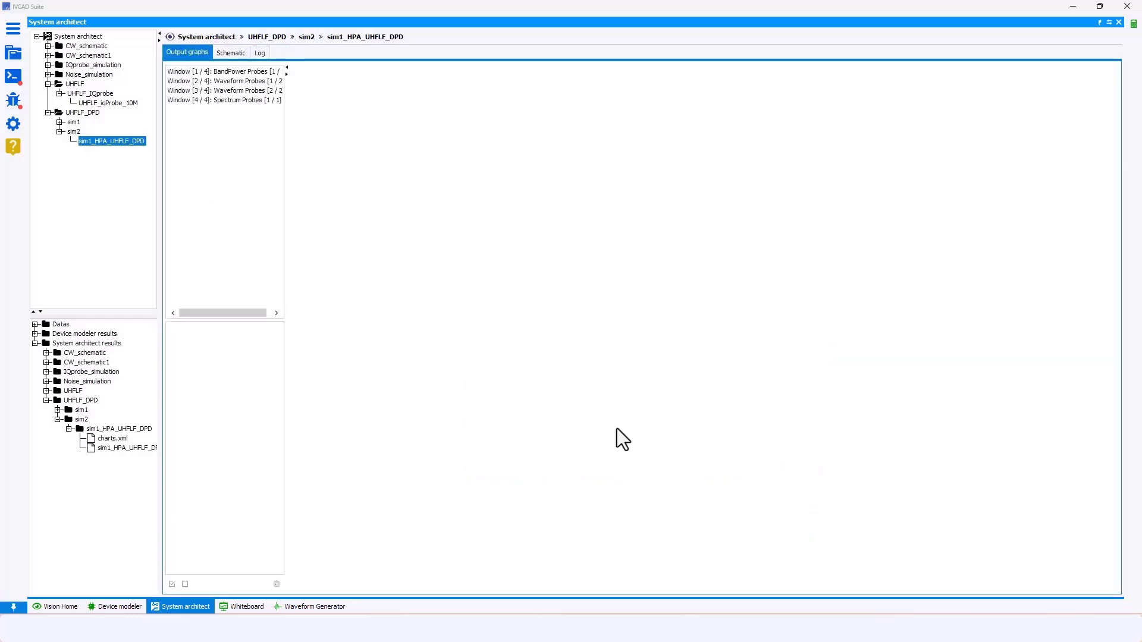
pyautogui.click(237, 71)
pyautogui.click(237, 92)
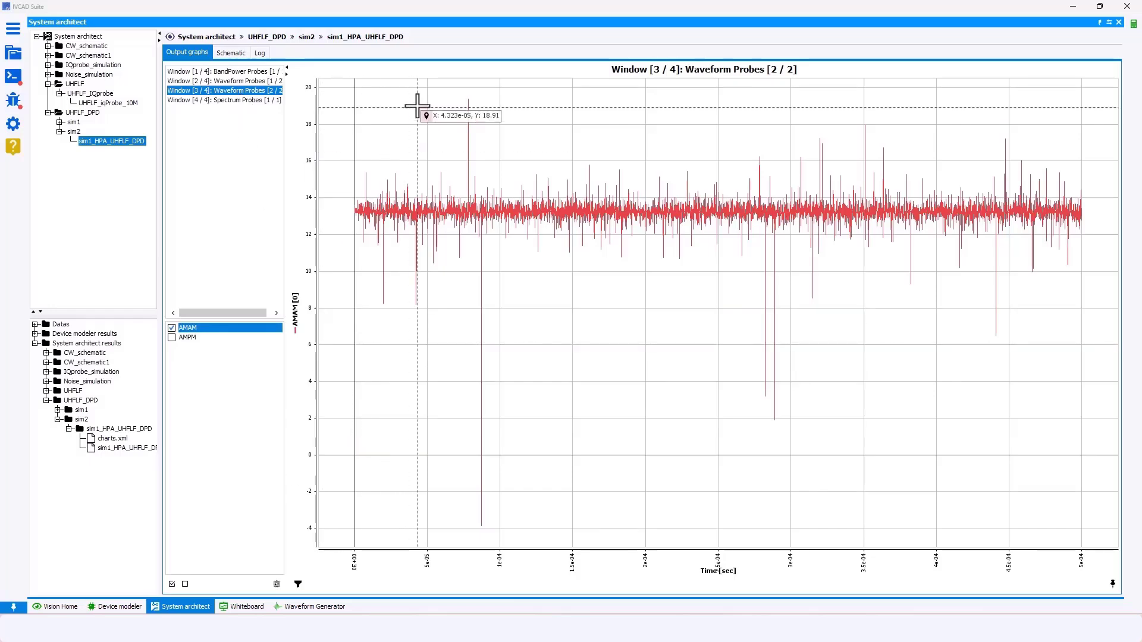
# Step: Show the datasources and add the sim2 result file sim1_HPA_UHFLF_DPD to them
pyautogui.click(13, 52)
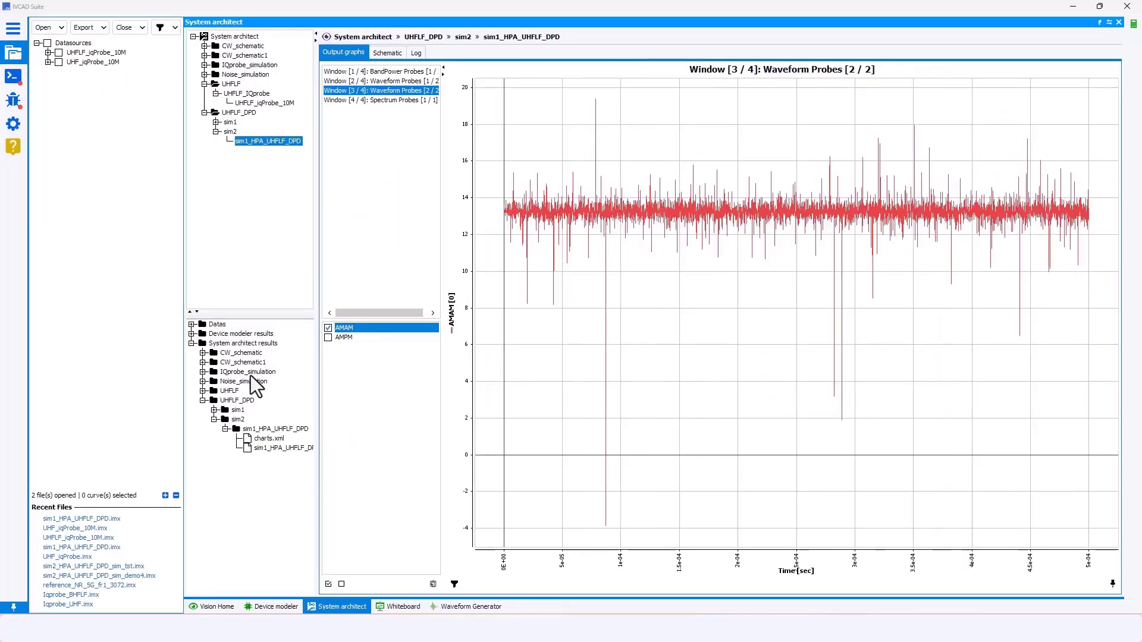
pyautogui.click(285, 448)
pyautogui.moveTo(285, 448); pyautogui.dragTo(105, 250)
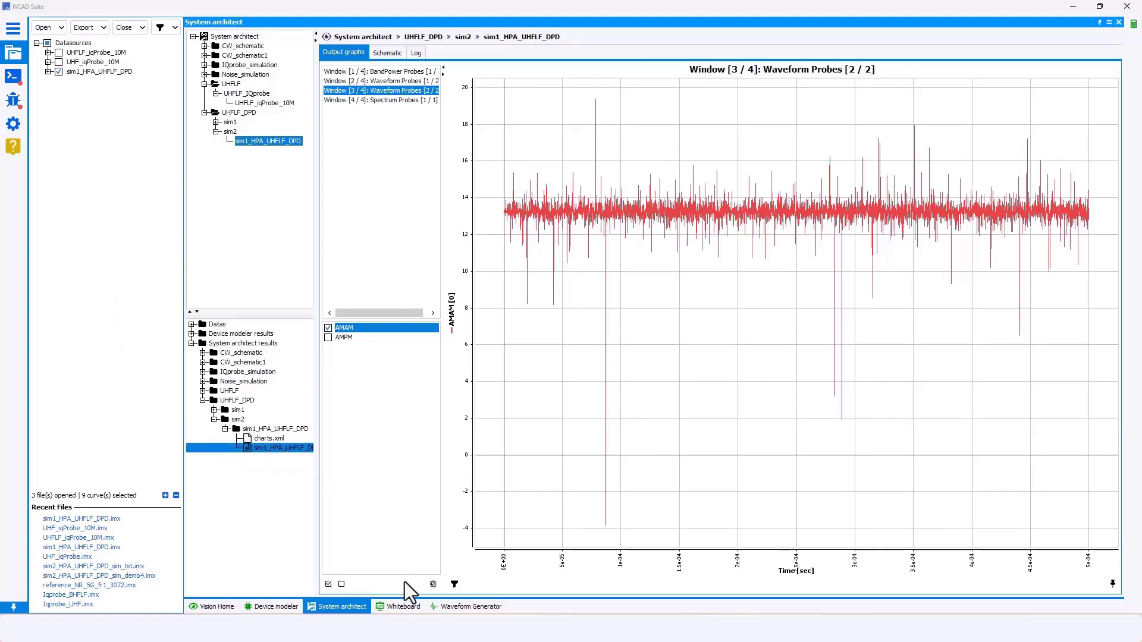
# Step: Add a new landscape page to the Whiteboard using the default page settings
pyautogui.click(398, 606)
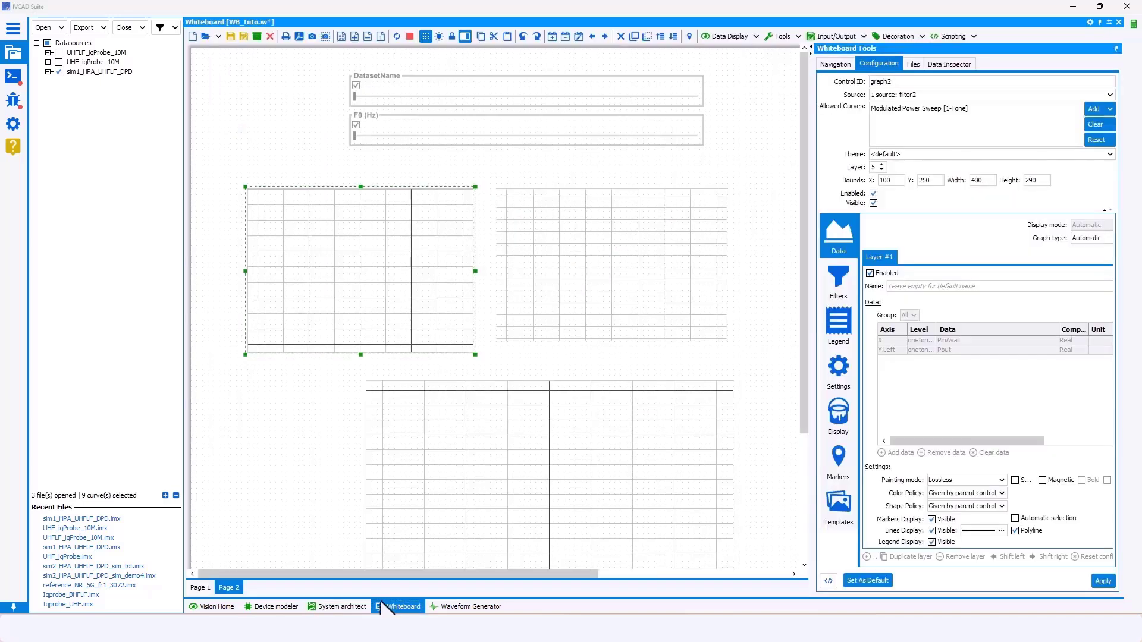
pyautogui.rightClick(238, 593)
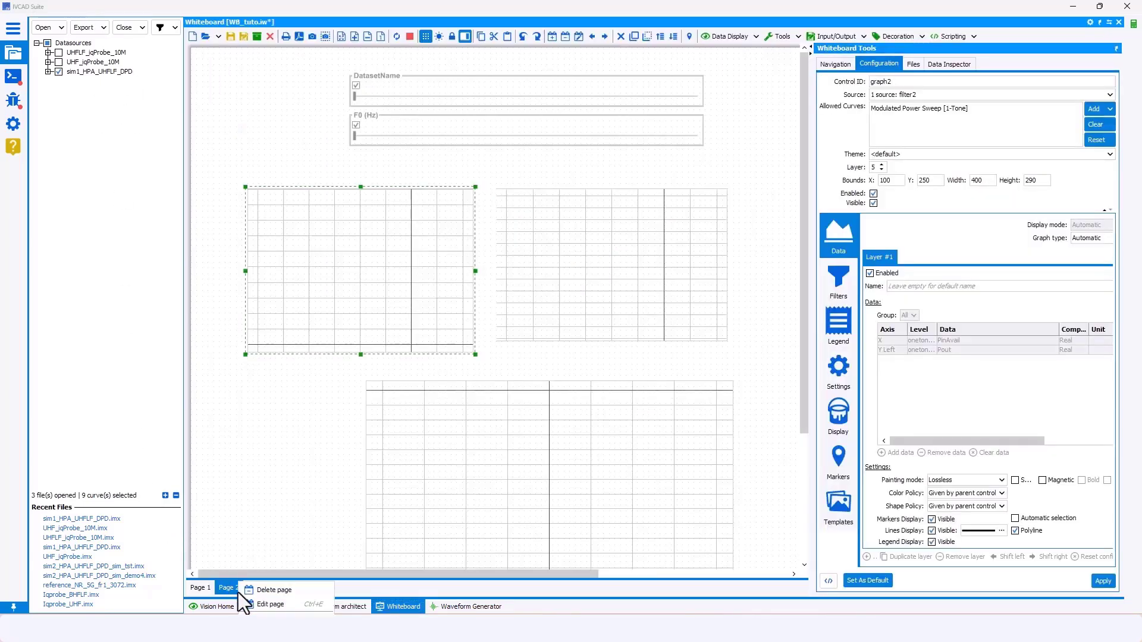
pyautogui.click(553, 37)
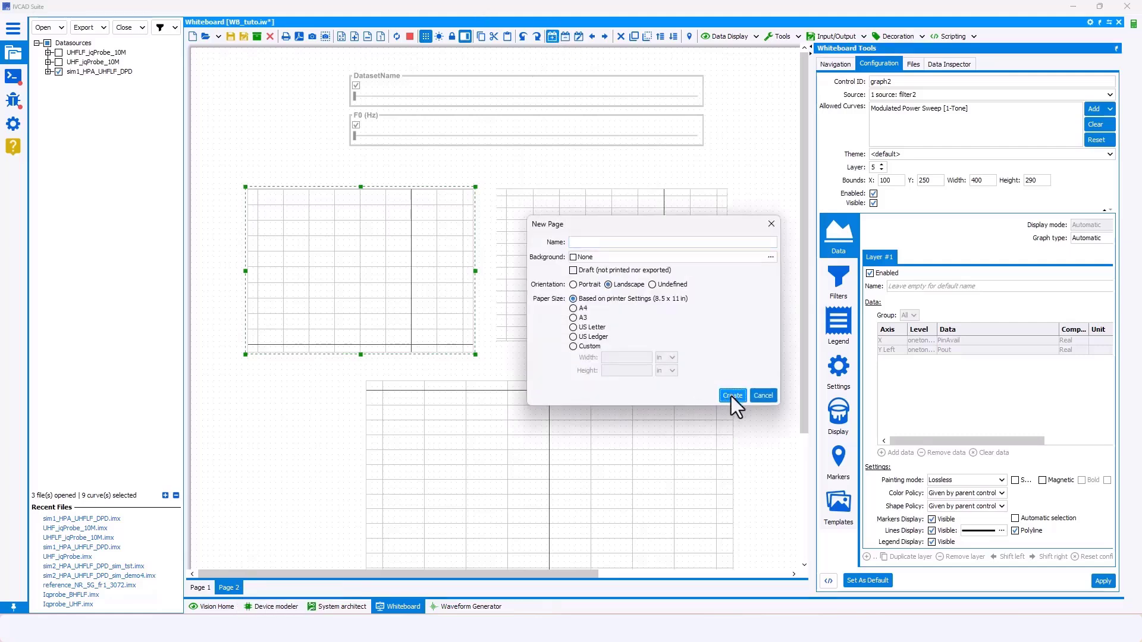
pyautogui.click(730, 395)
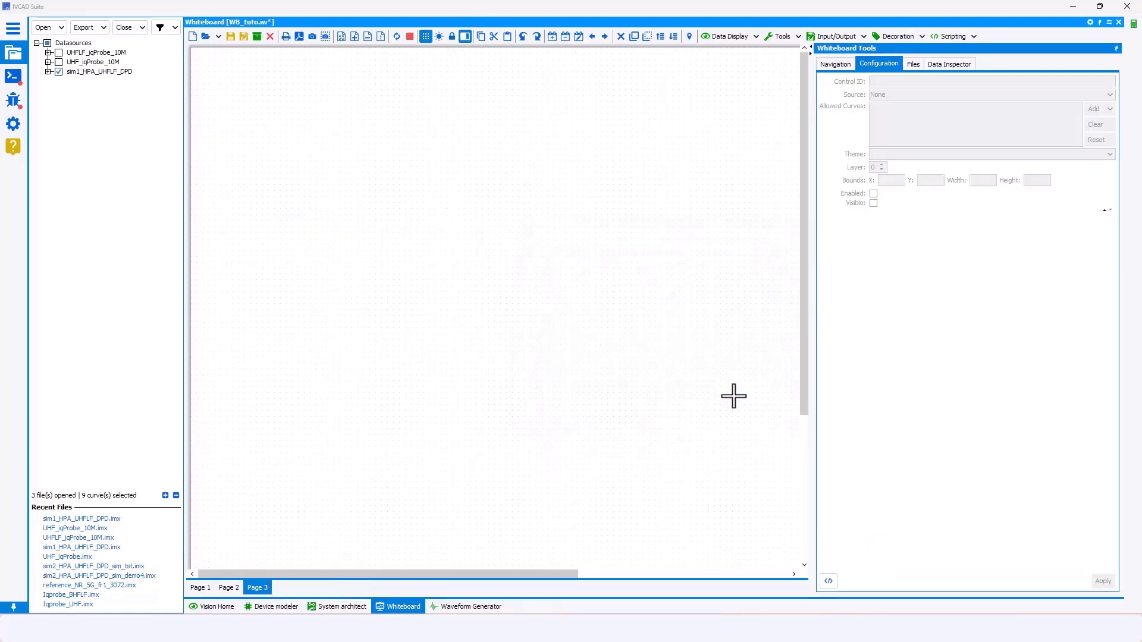
# Step: Expand the sim1_HPA_UHFLF_DPD datasource and draw a 510 × 100 filter control near the top of Page 3
pyautogui.click(48, 71)
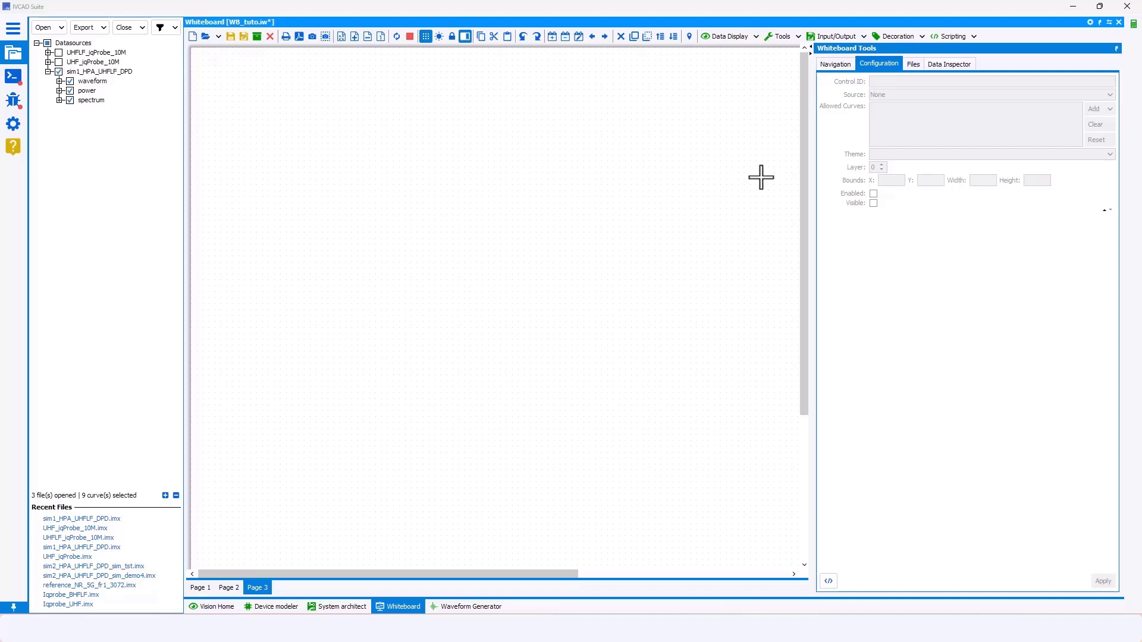
pyautogui.click(780, 36)
pyautogui.click(778, 54)
pyautogui.moveTo(338, 82); pyautogui.dragTo(645, 144)
# Step: Add a Variable filter on Dataset Name to the filter control, apply it, and set its slider to spectrum
pyautogui.click(858, 559)
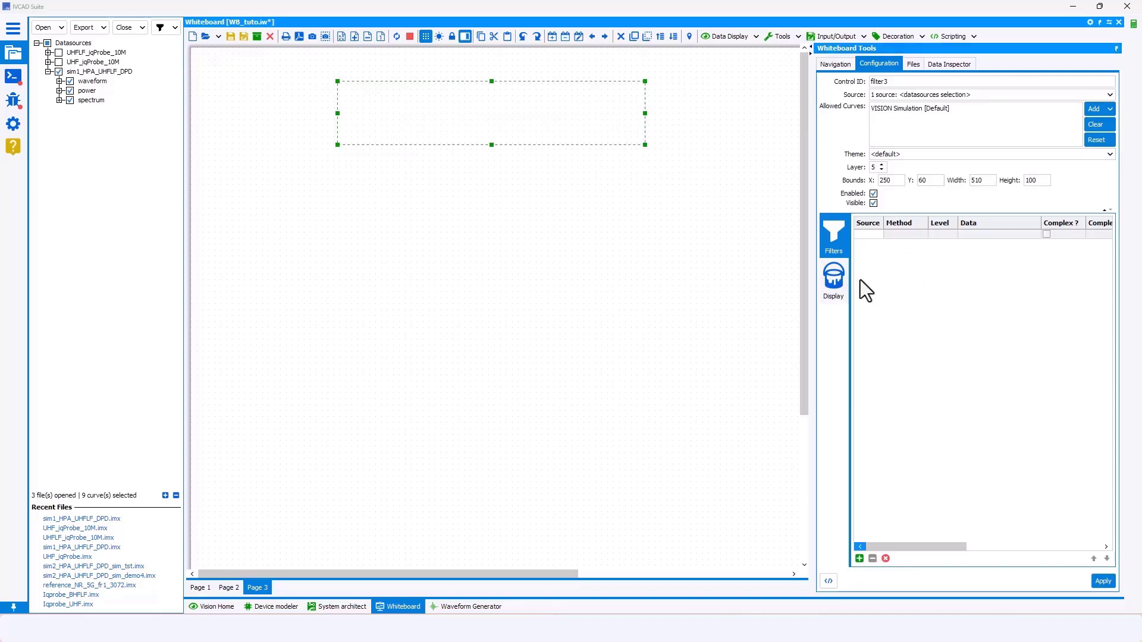
pyautogui.click(876, 252)
pyautogui.click(980, 233)
pyautogui.click(998, 272)
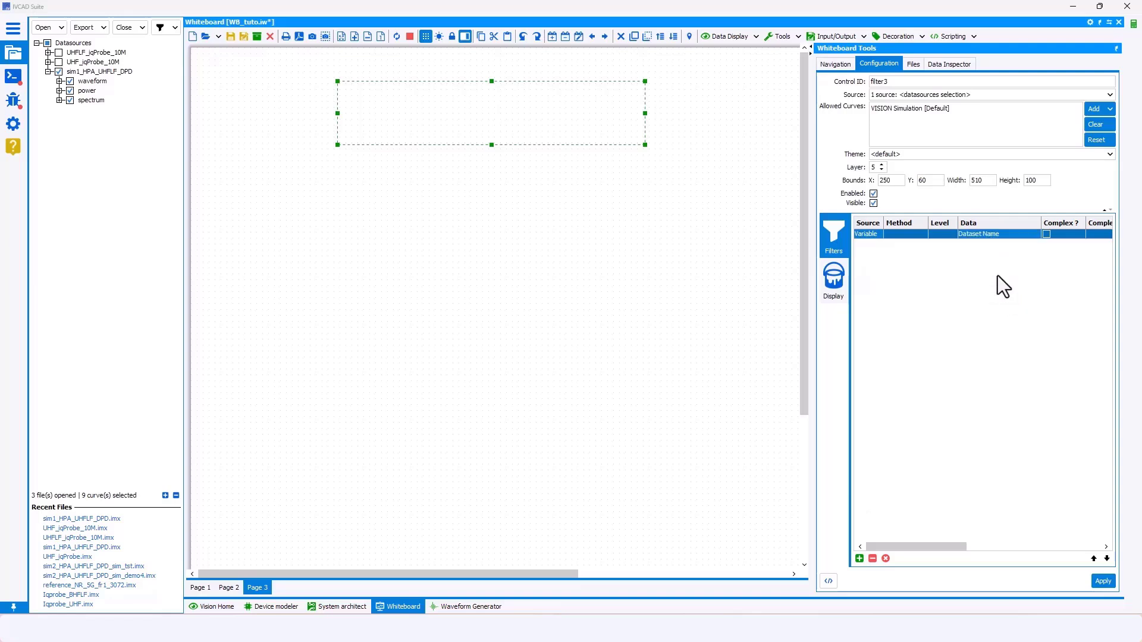
pyautogui.click(1104, 581)
pyautogui.moveTo(464, 118); pyautogui.dragTo(505, 113)
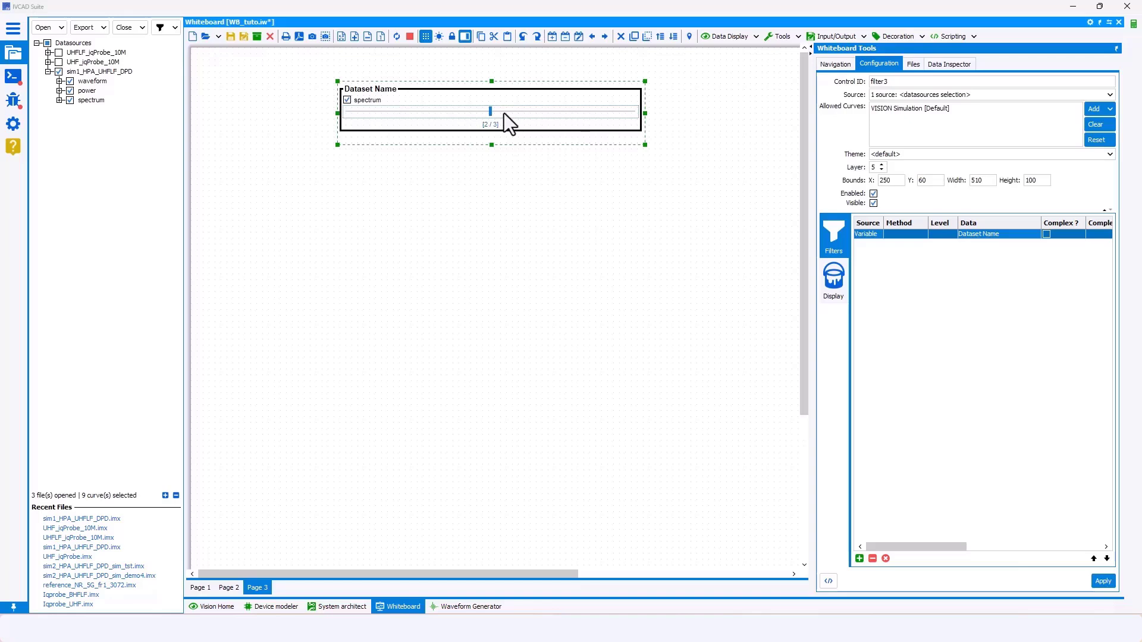
# Step: Add a second filter with source Data on STEP, apply it, and enlarge the filter control's height to 180
pyautogui.click(860, 559)
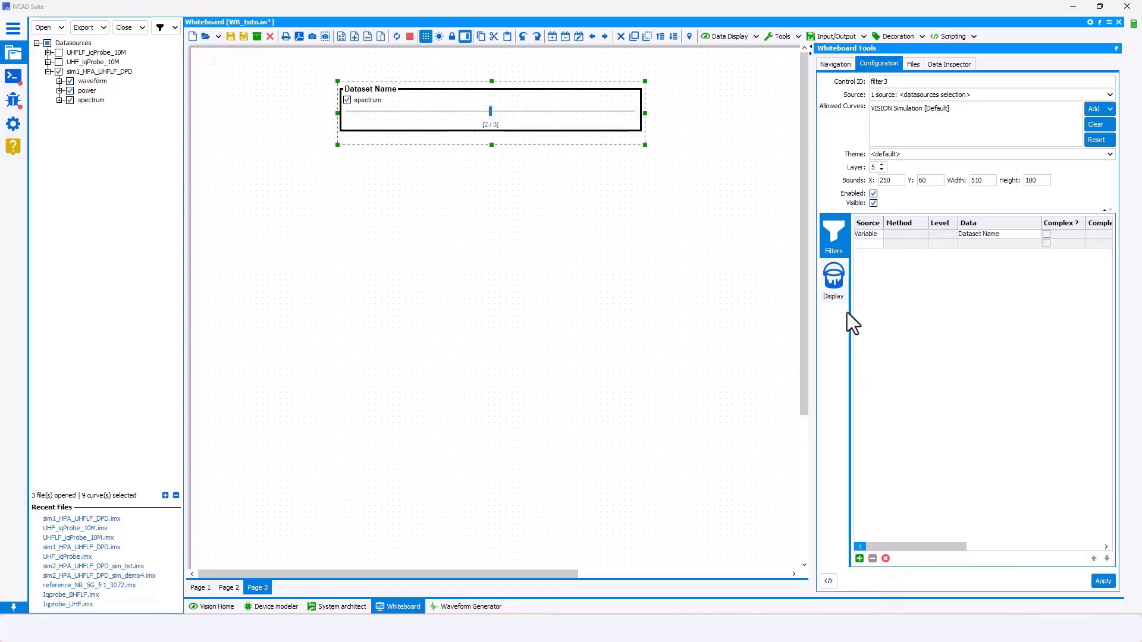
pyautogui.click(869, 243)
pyautogui.click(869, 243)
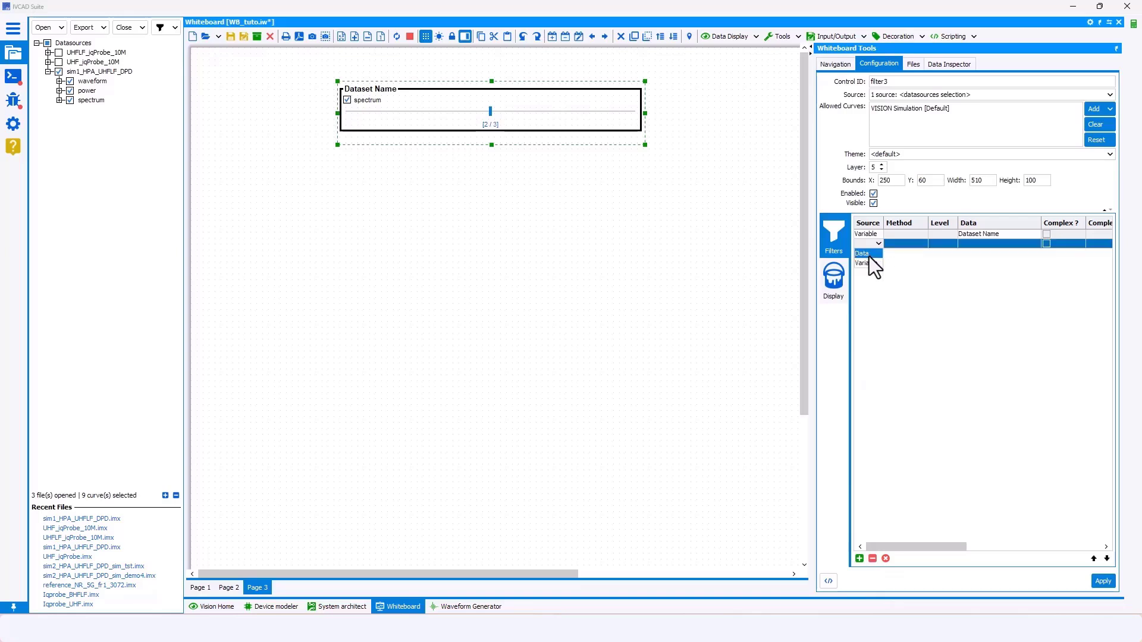
pyautogui.click(869, 255)
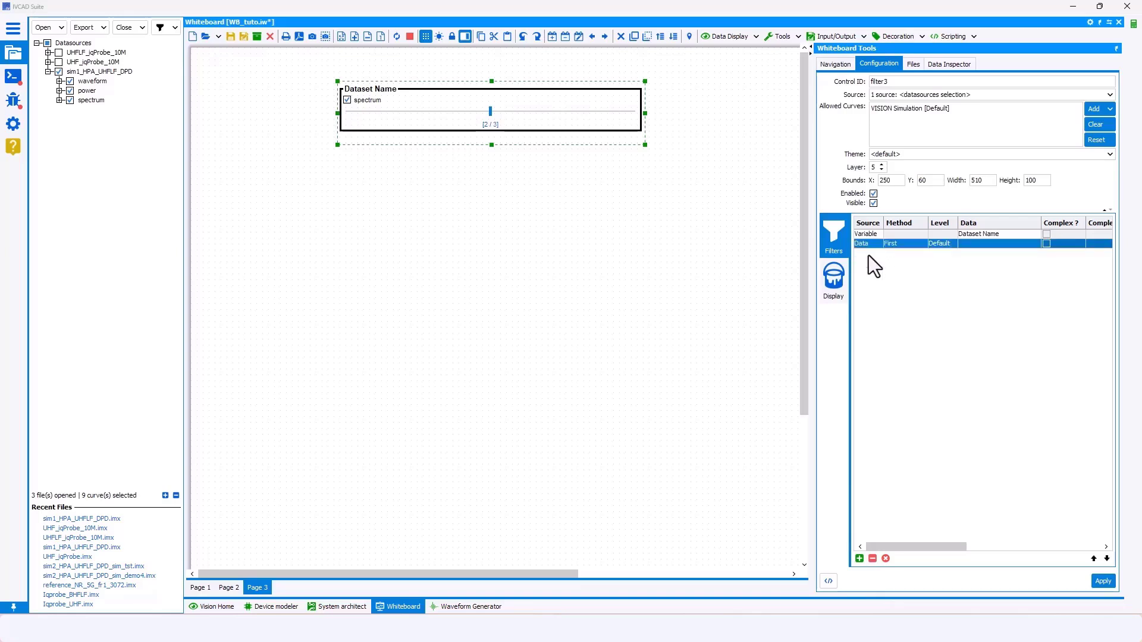
pyautogui.click(982, 246)
pyautogui.click(983, 252)
pyautogui.click(1106, 583)
pyautogui.moveTo(491, 145); pyautogui.dragTo(488, 191)
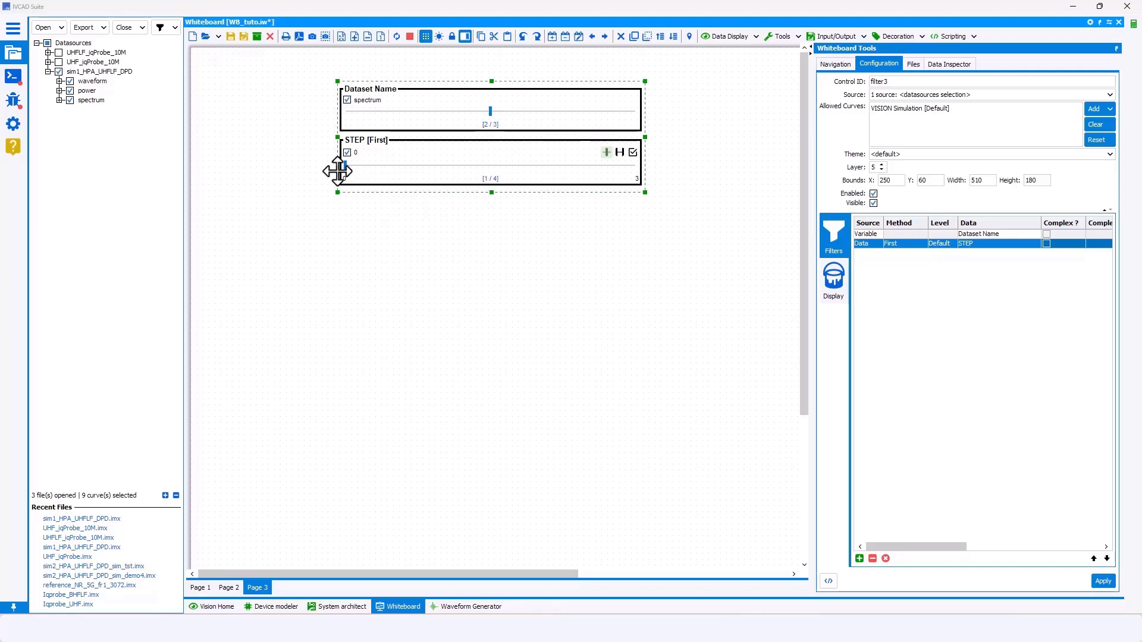
# Step: Try the STEP filter slider across its values and return it to 0
pyautogui.moveTo(353, 165); pyautogui.dragTo(461, 165)
pyautogui.click(577, 172)
pyautogui.click(360, 165)
pyautogui.click(352, 163)
pyautogui.click(352, 161)
pyautogui.click(351, 165)
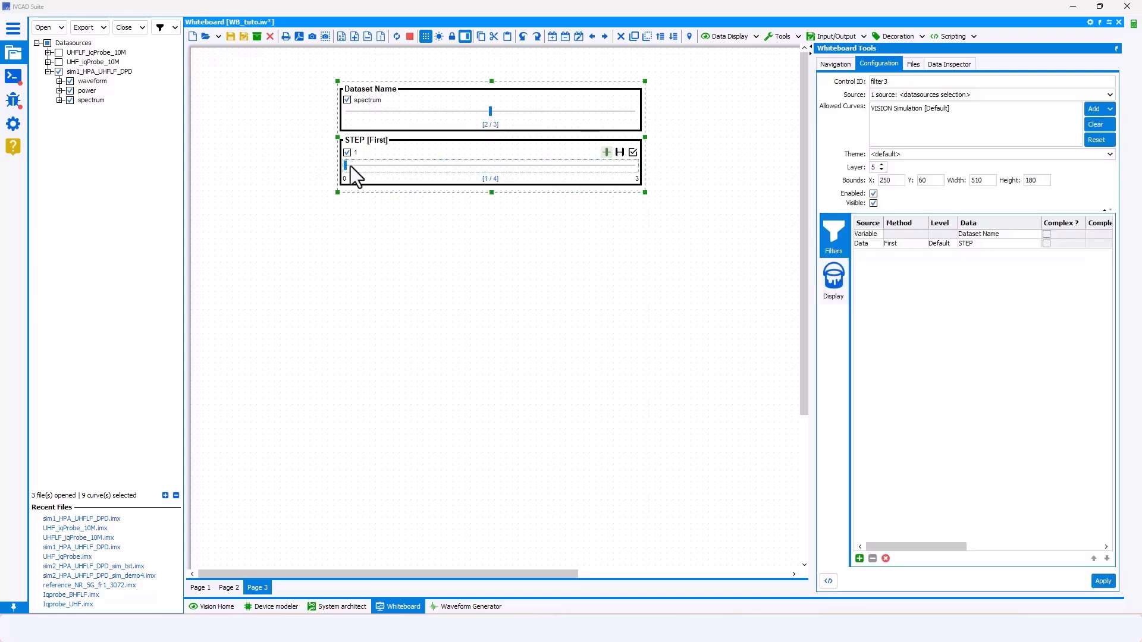
# Step: Draw a 600 × 380 graph on Page 3 and position it below the filter control
pyautogui.click(748, 39)
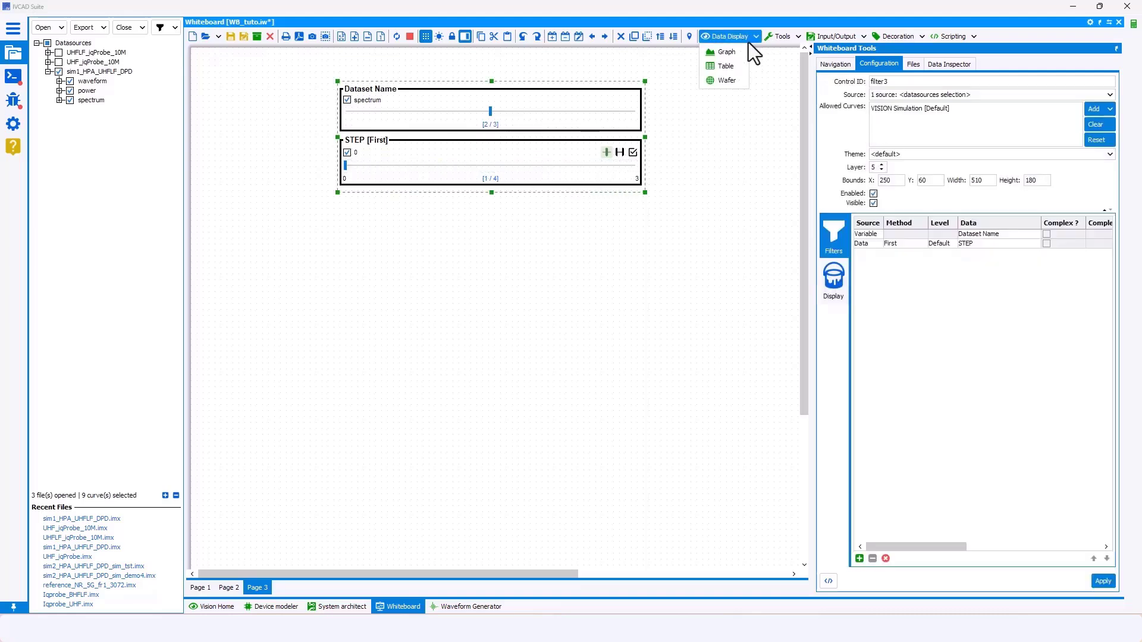
pyautogui.click(735, 55)
pyautogui.moveTo(225, 250); pyautogui.dragTo(585, 478)
pyautogui.moveTo(480, 244); pyautogui.dragTo(538, 231)
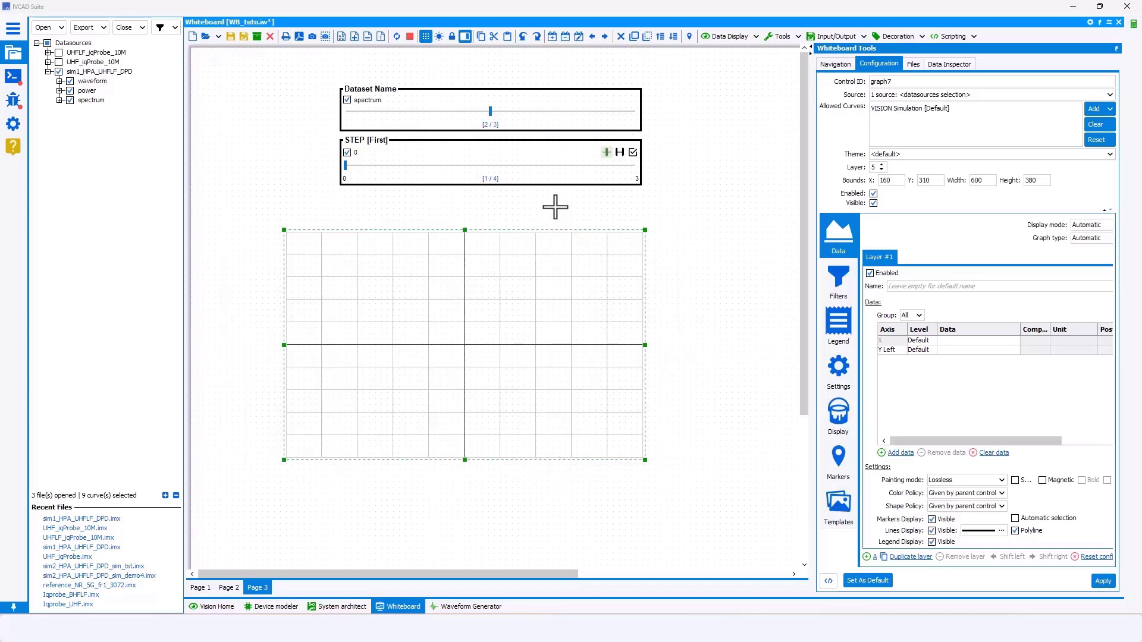
# Step: Check the filter control's ID and set the new graph's source to filter3 only, deselecting the datasources selection
pyautogui.click(999, 340)
pyautogui.click(1002, 342)
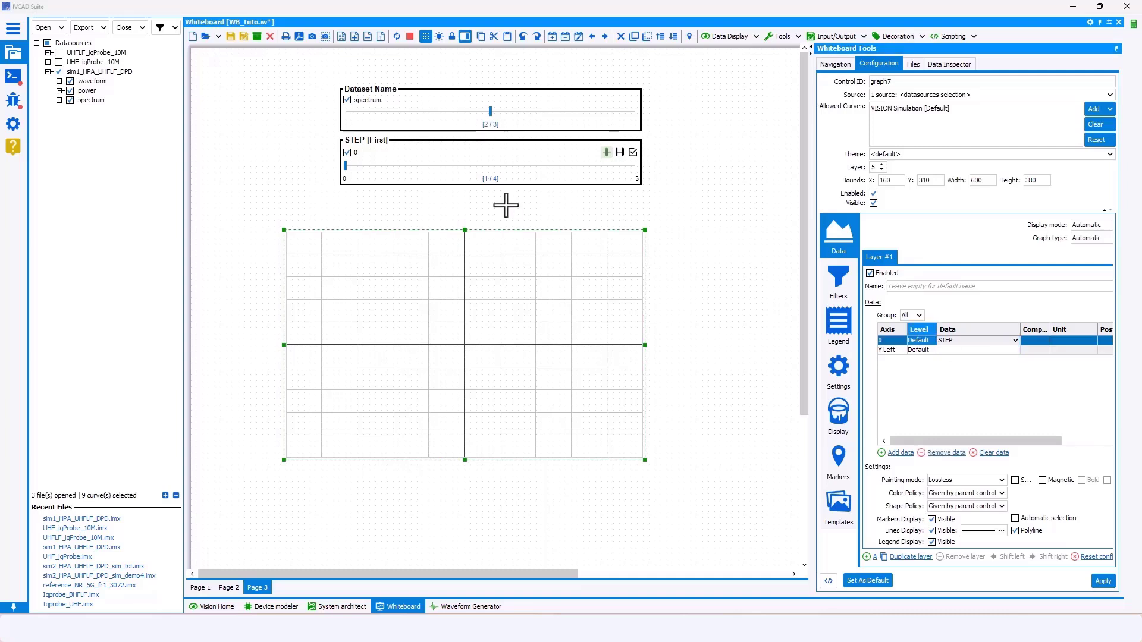
pyautogui.click(897, 93)
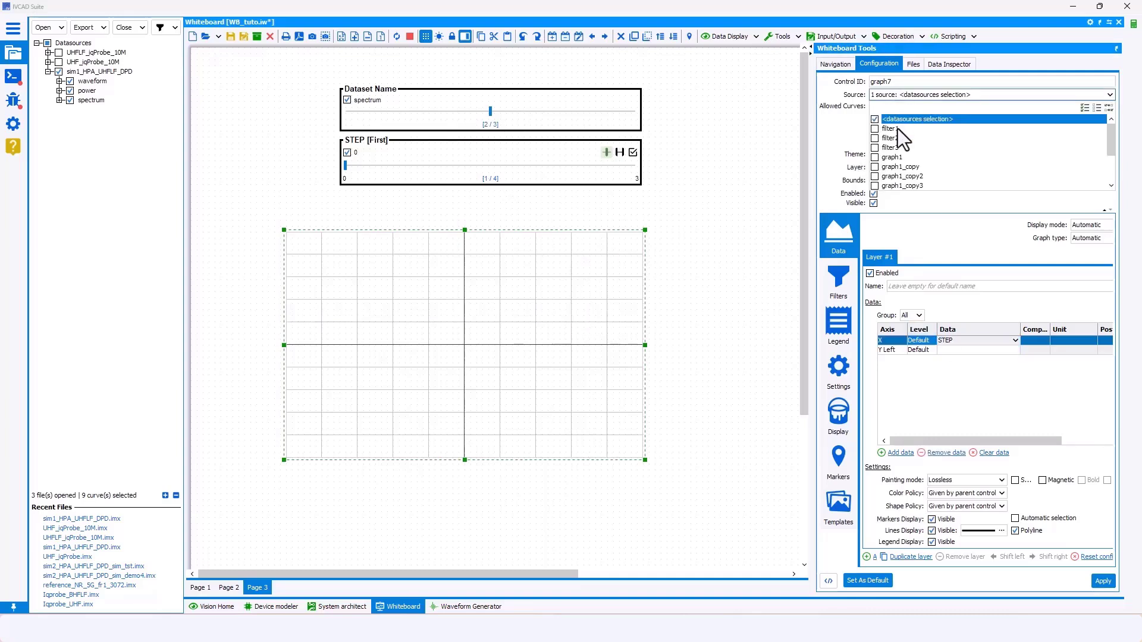
pyautogui.click(592, 118)
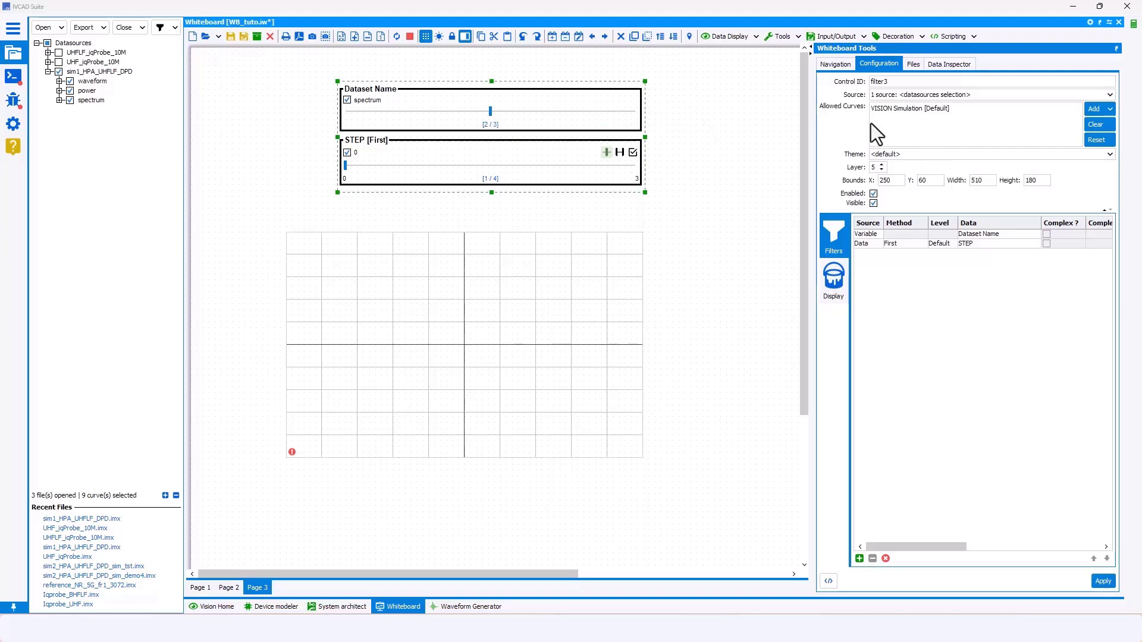
pyautogui.click(959, 98)
pyautogui.click(908, 147)
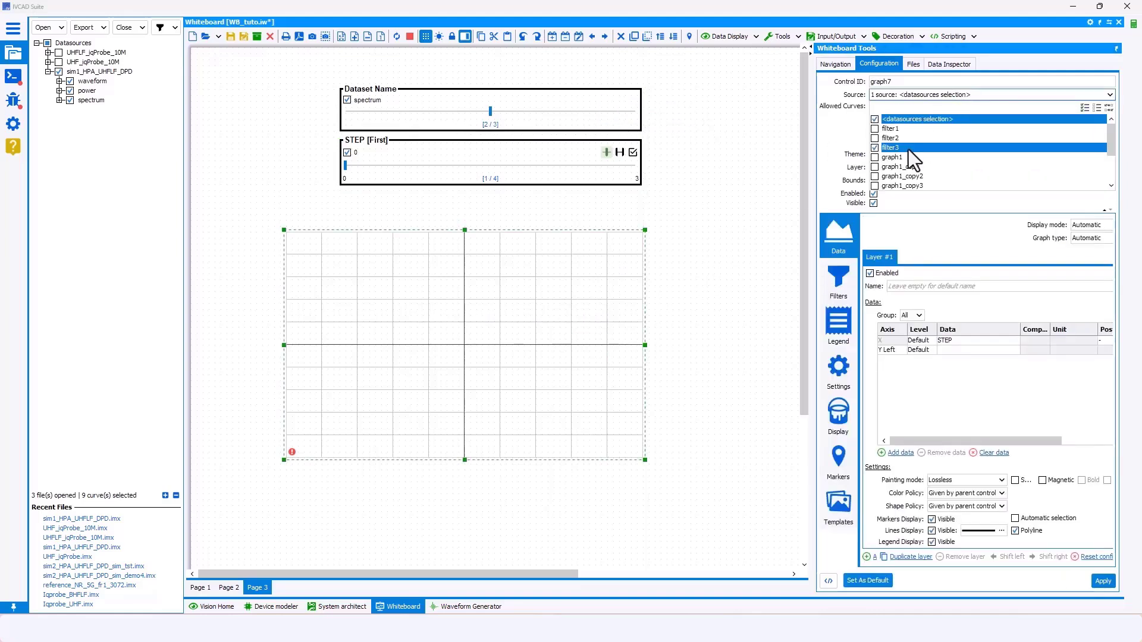
pyautogui.click(908, 119)
pyautogui.click(947, 385)
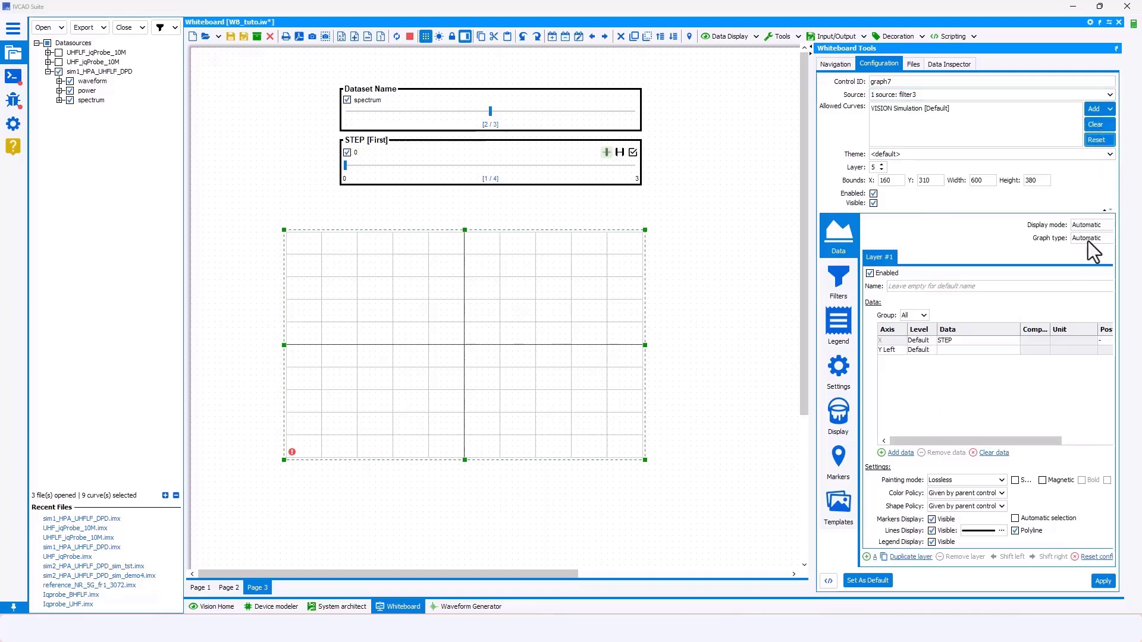
# Step: Plot dBm(Spectrum:input_spectrum) on Y Left against freq on X, and hide the curve markers
pyautogui.click(952, 339)
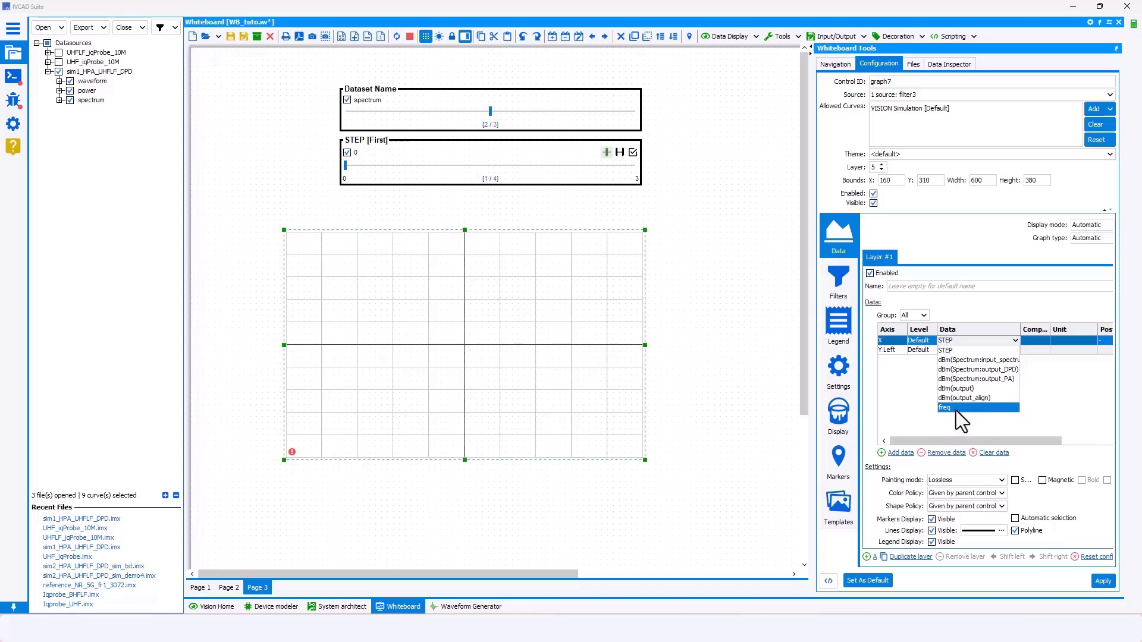
pyautogui.click(956, 409)
pyautogui.click(969, 353)
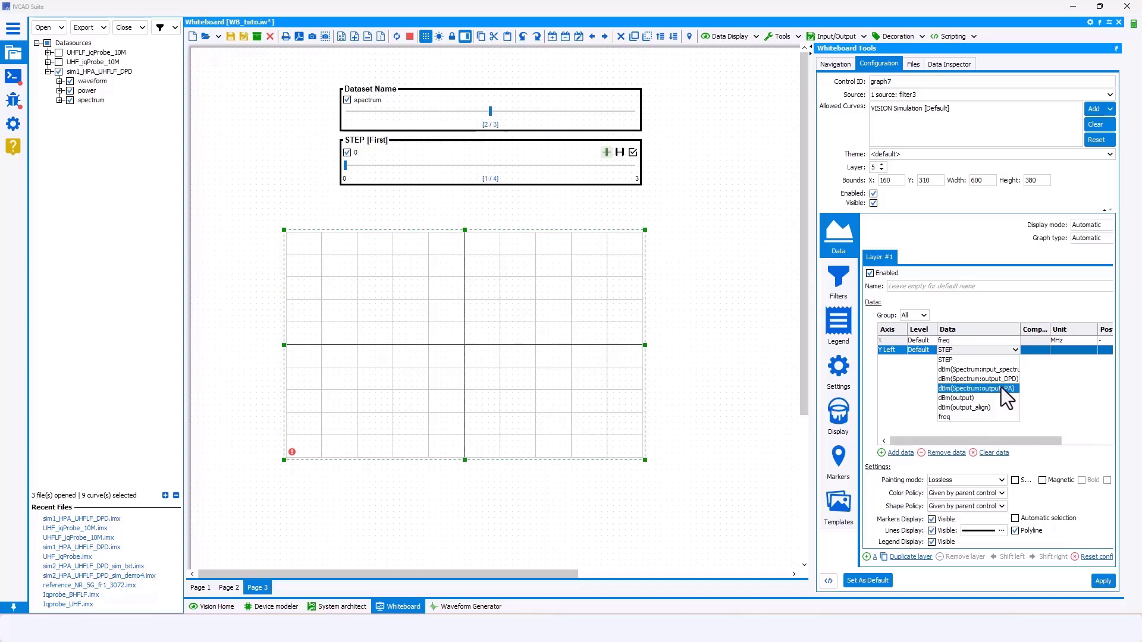
pyautogui.click(1003, 370)
pyautogui.moveTo(1021, 329); pyautogui.dragTo(1047, 331)
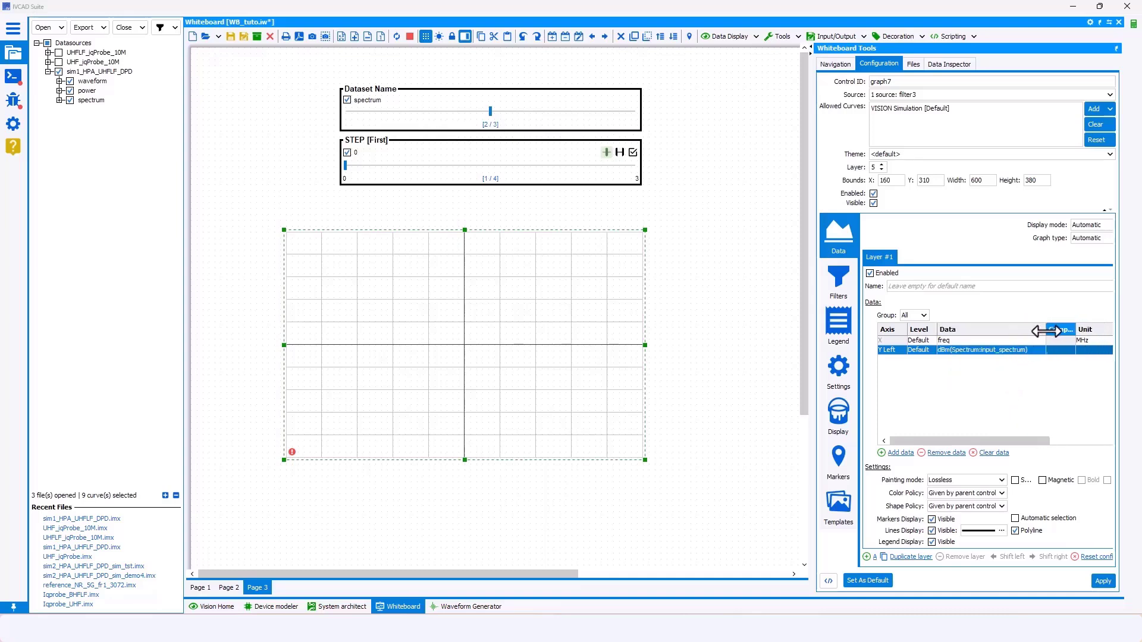
pyautogui.click(1103, 581)
pyautogui.click(932, 521)
pyautogui.click(1102, 581)
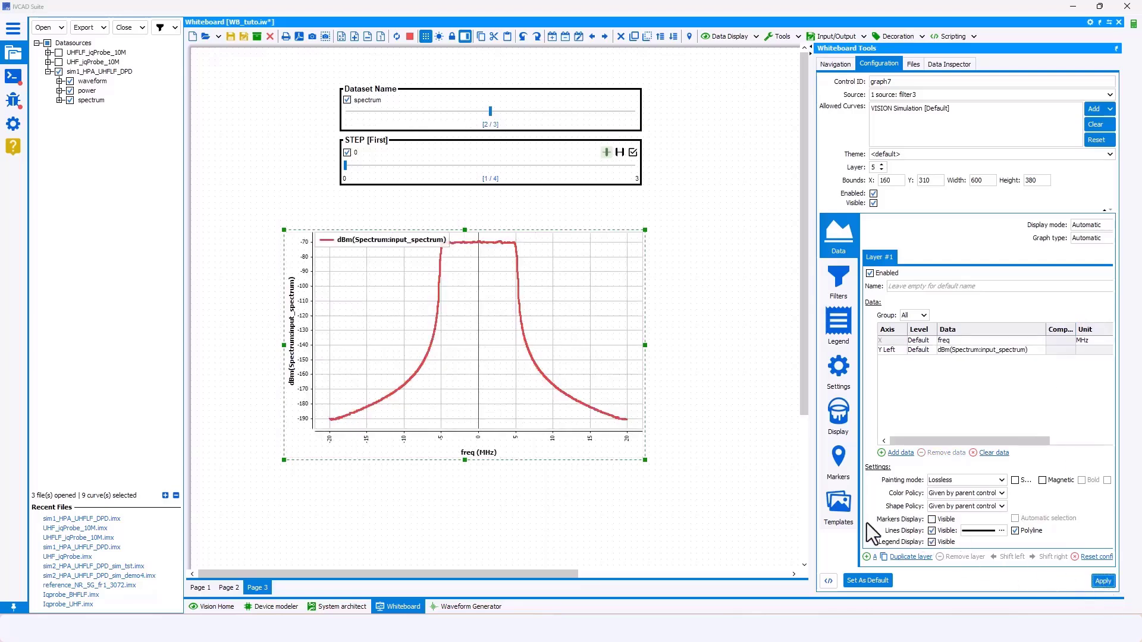
# Step: Add dBm(Spectrum:output_PA) to the graph as a second data curve and apply the change
pyautogui.click(898, 453)
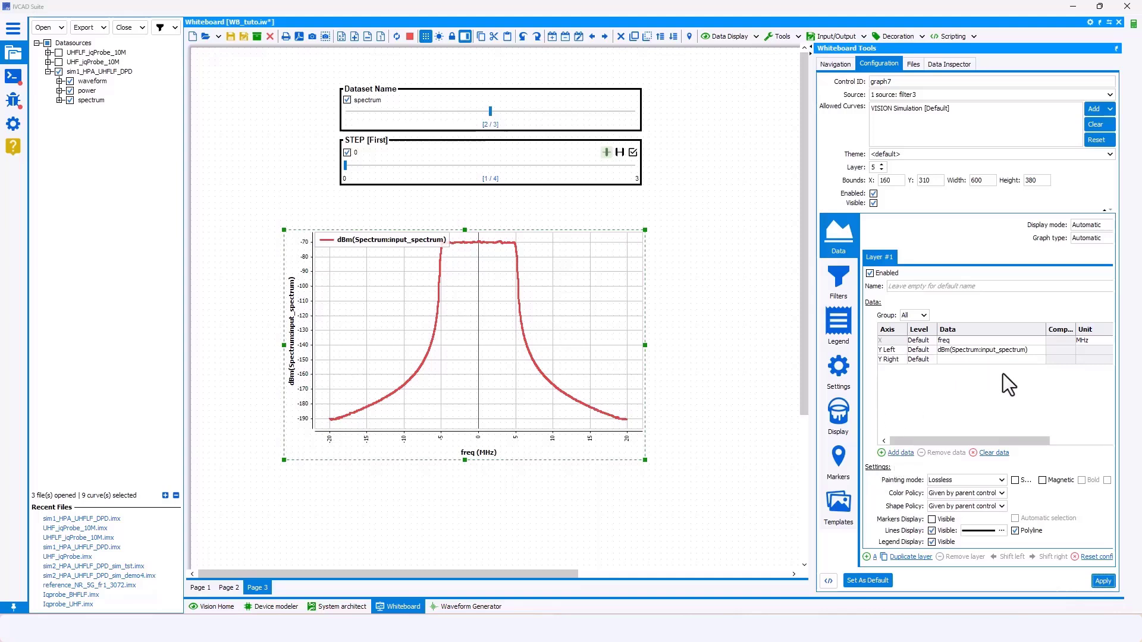
pyautogui.click(997, 360)
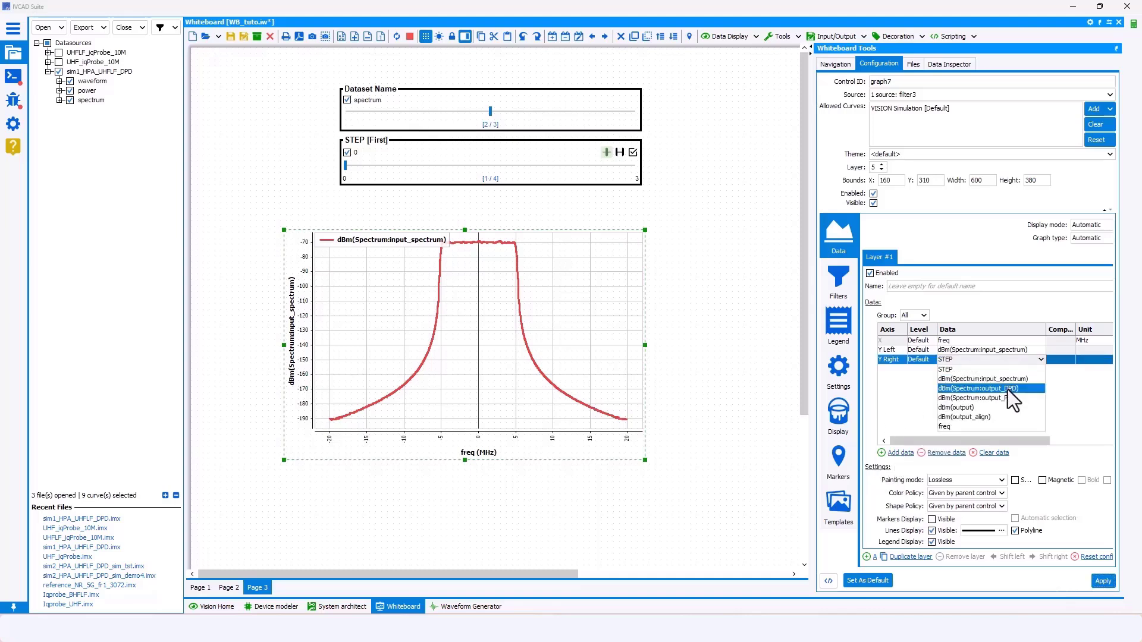
pyautogui.click(987, 388)
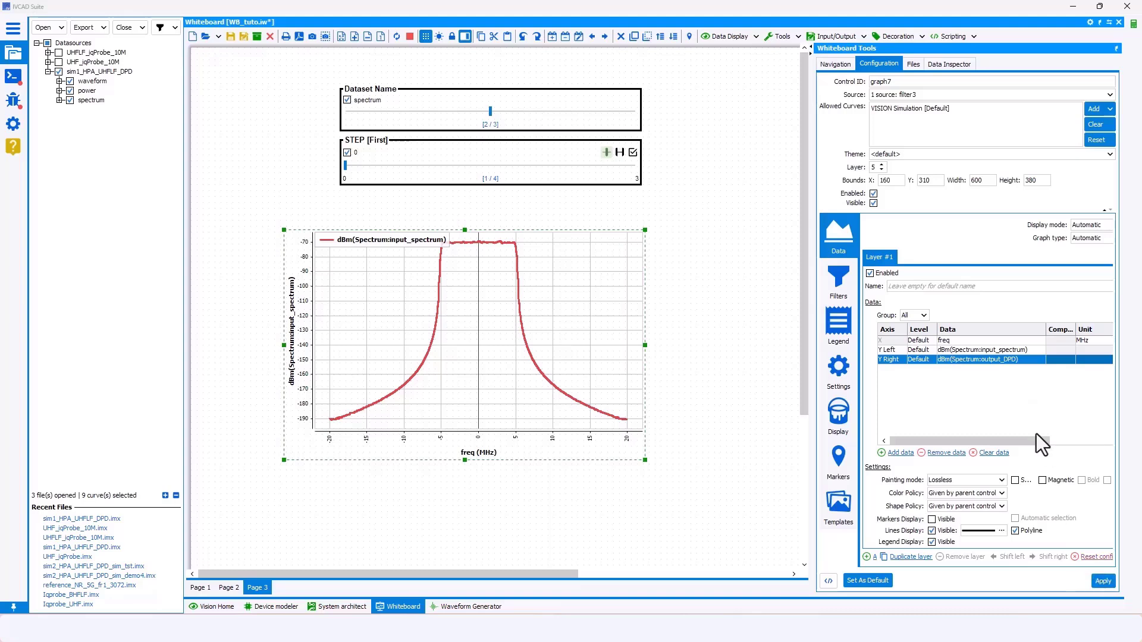
pyautogui.click(1019, 362)
pyautogui.click(1001, 401)
pyautogui.click(1102, 581)
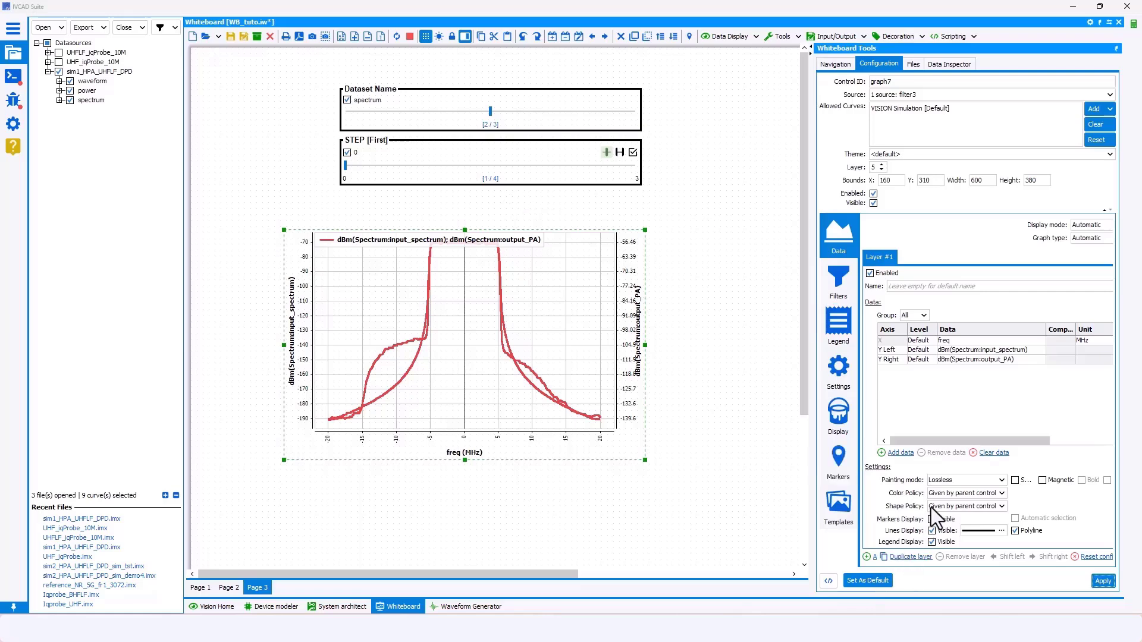
# Step: Set the graph's color policy to One by data and assign dBm(Spectrum:output_PA) to the Y Left axis
pyautogui.click(948, 494)
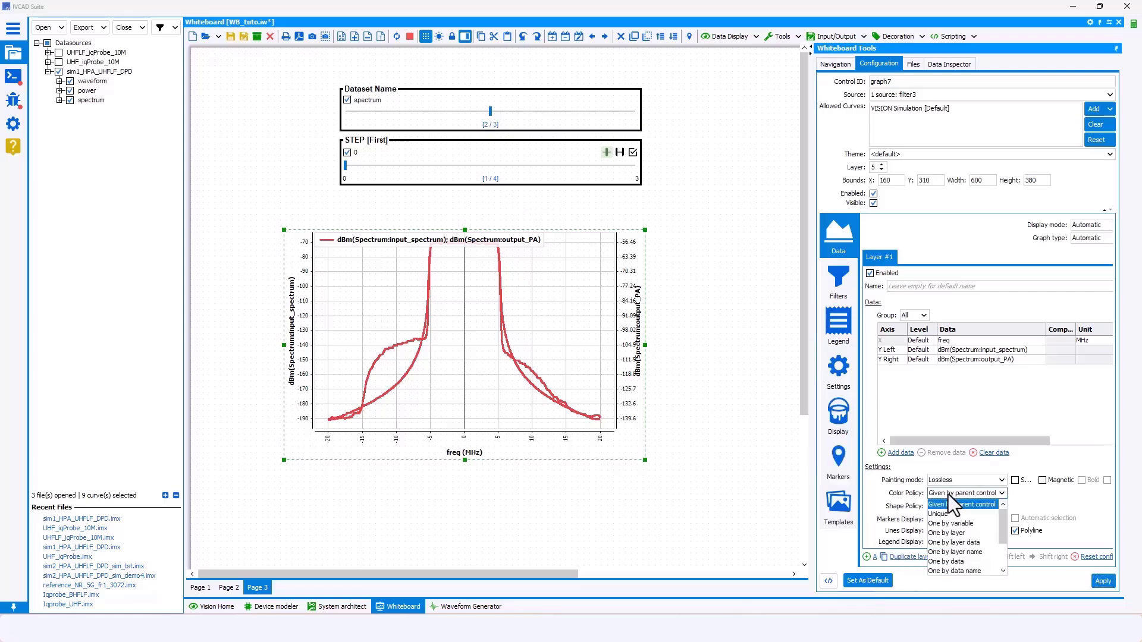
pyautogui.click(968, 562)
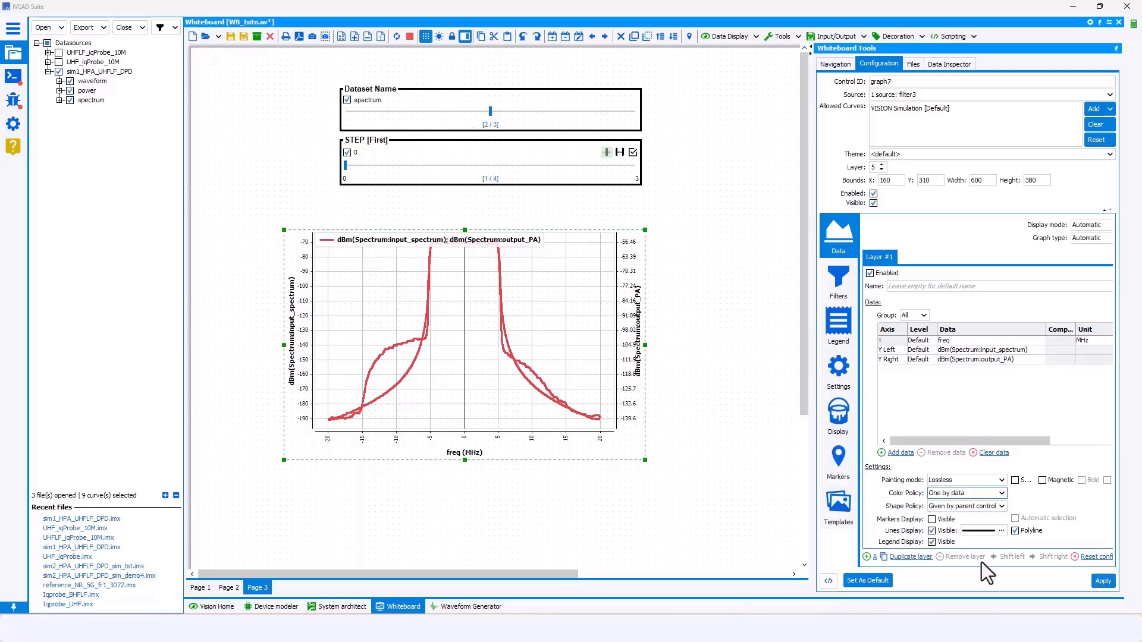
pyautogui.click(1107, 579)
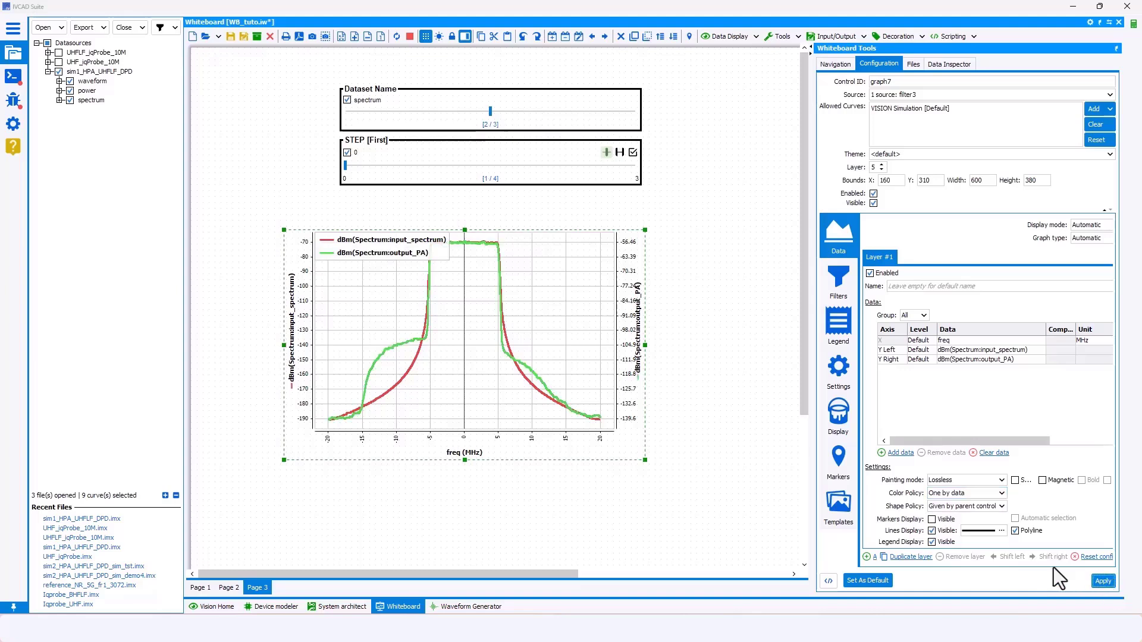
pyautogui.click(884, 359)
pyautogui.click(885, 359)
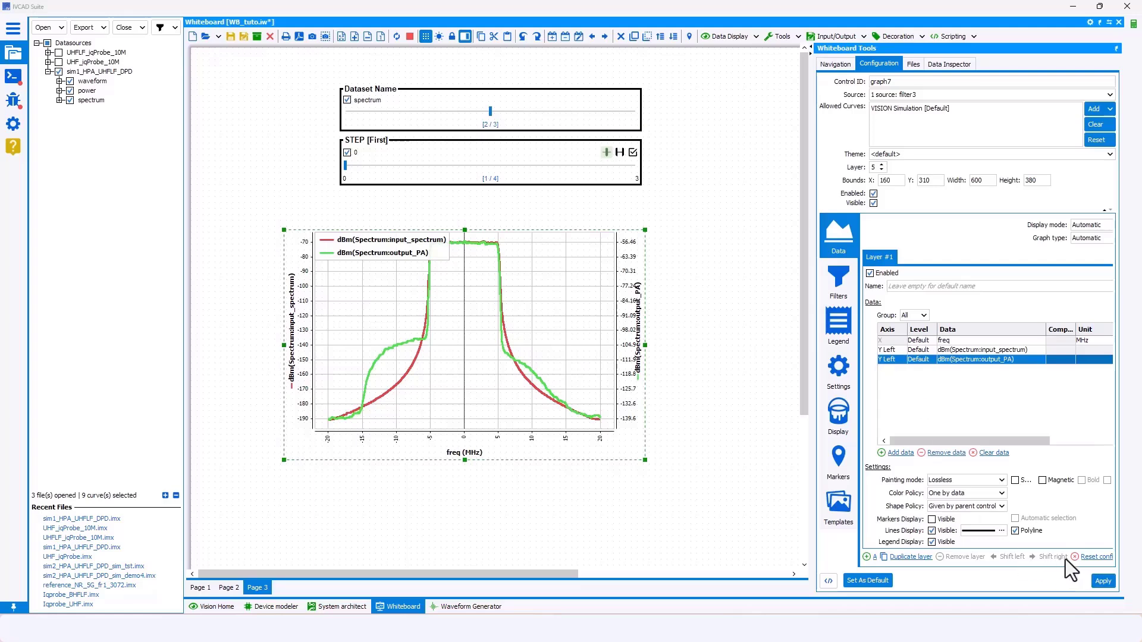
pyautogui.click(1104, 580)
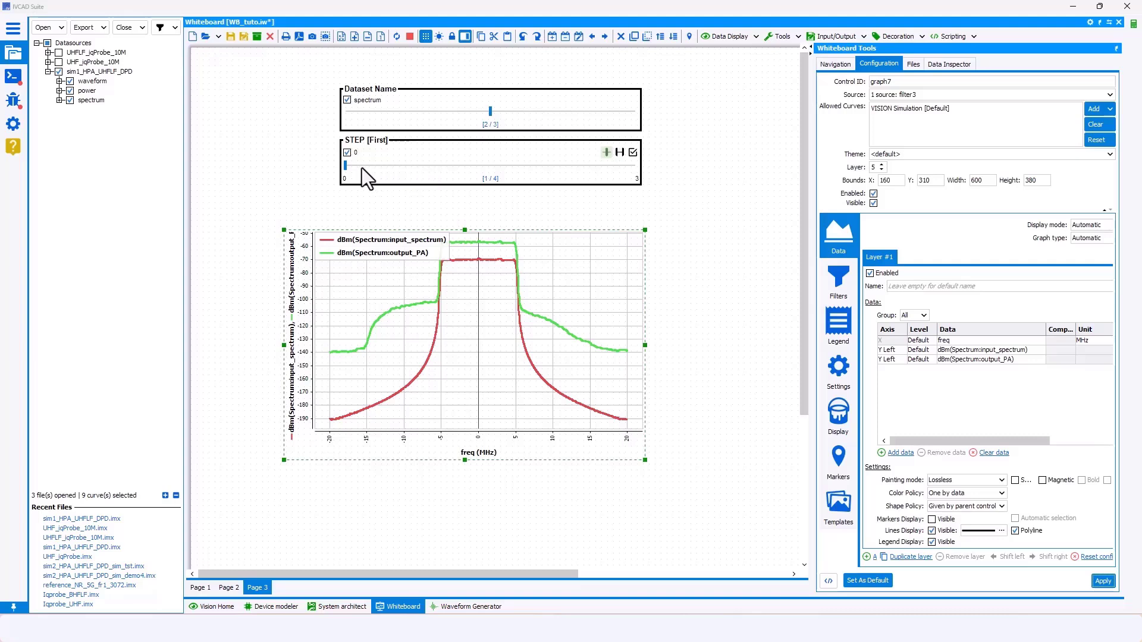
# Step: Move the STEP filter through 1, 2 and 3, back to 0 and again to 3 to examine the DPD effect on the output spectrum
pyautogui.click(407, 166)
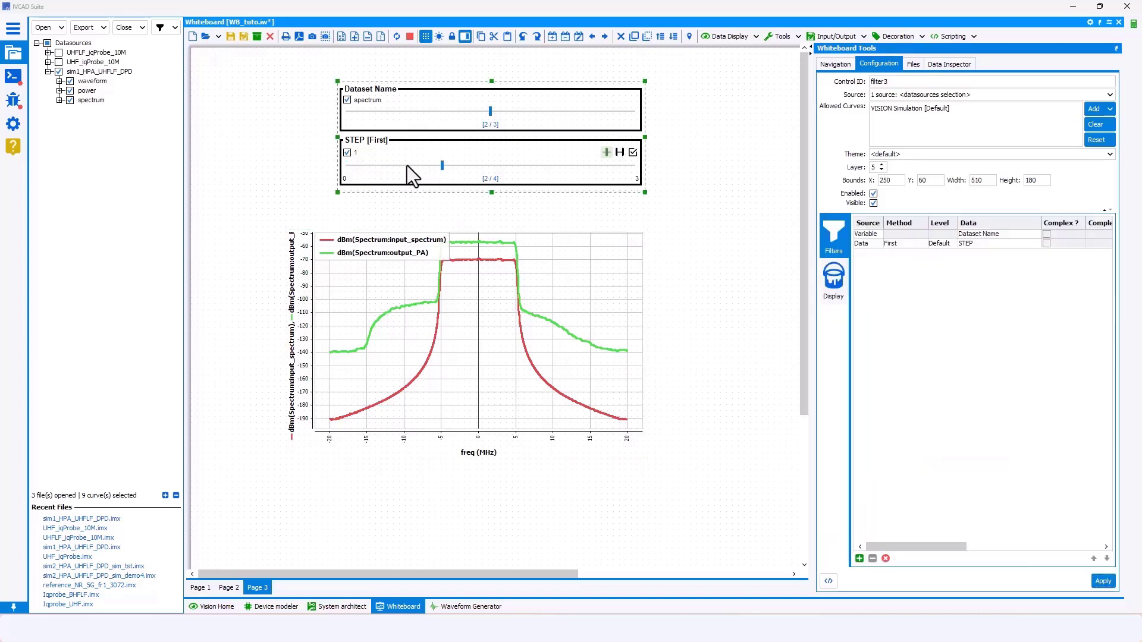
pyautogui.click(459, 169)
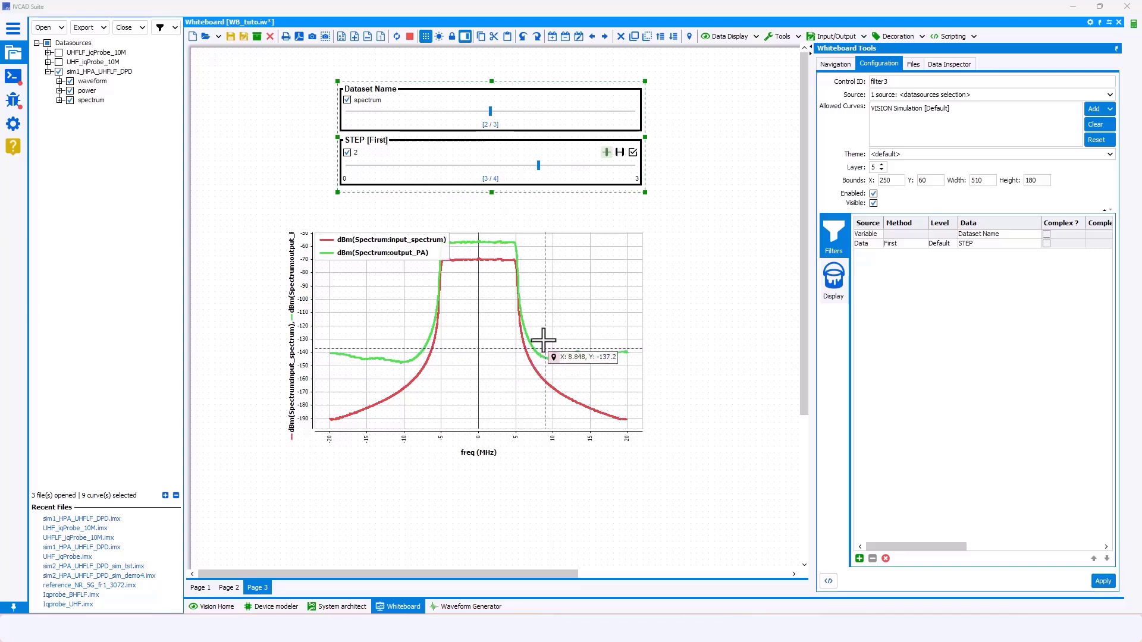
pyautogui.click(542, 166)
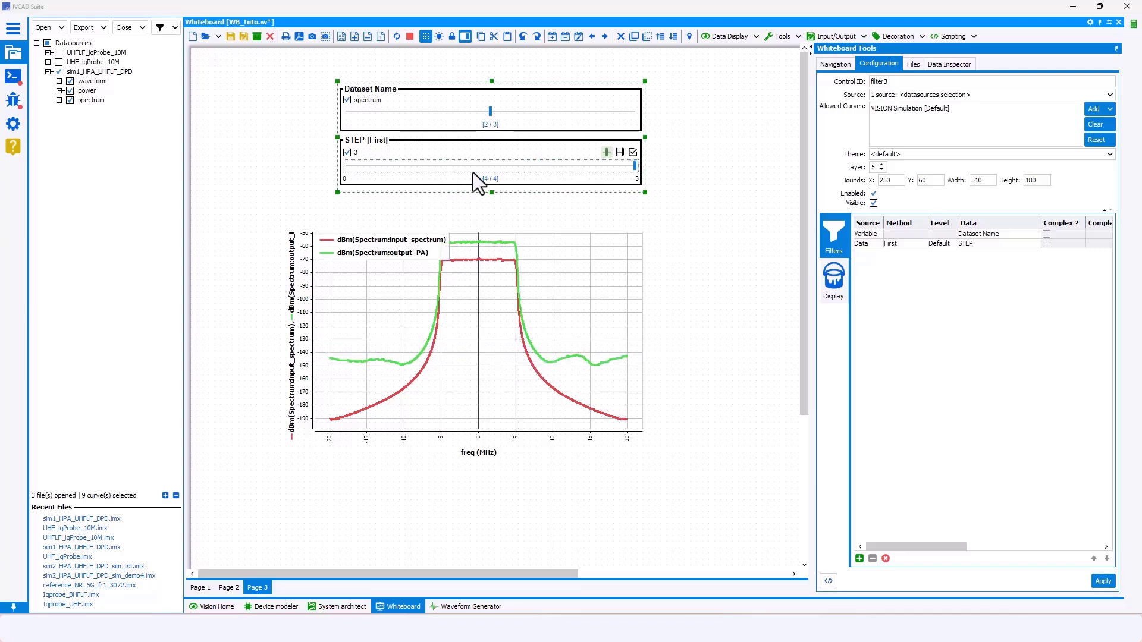
pyautogui.click(379, 167)
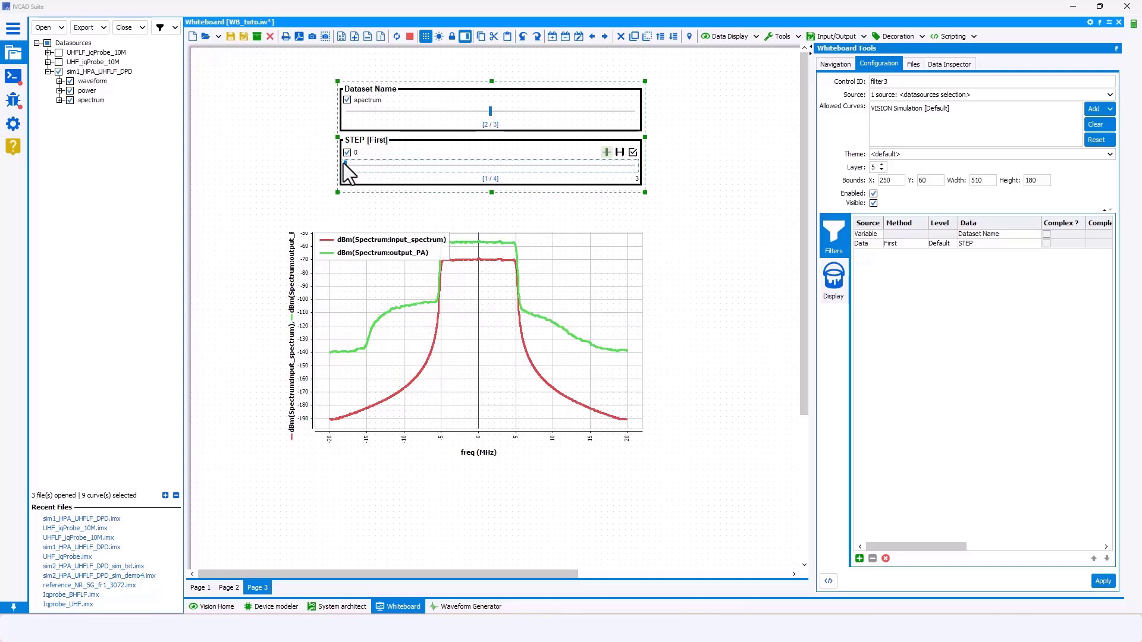
pyautogui.moveTo(343, 163); pyautogui.dragTo(617, 172)
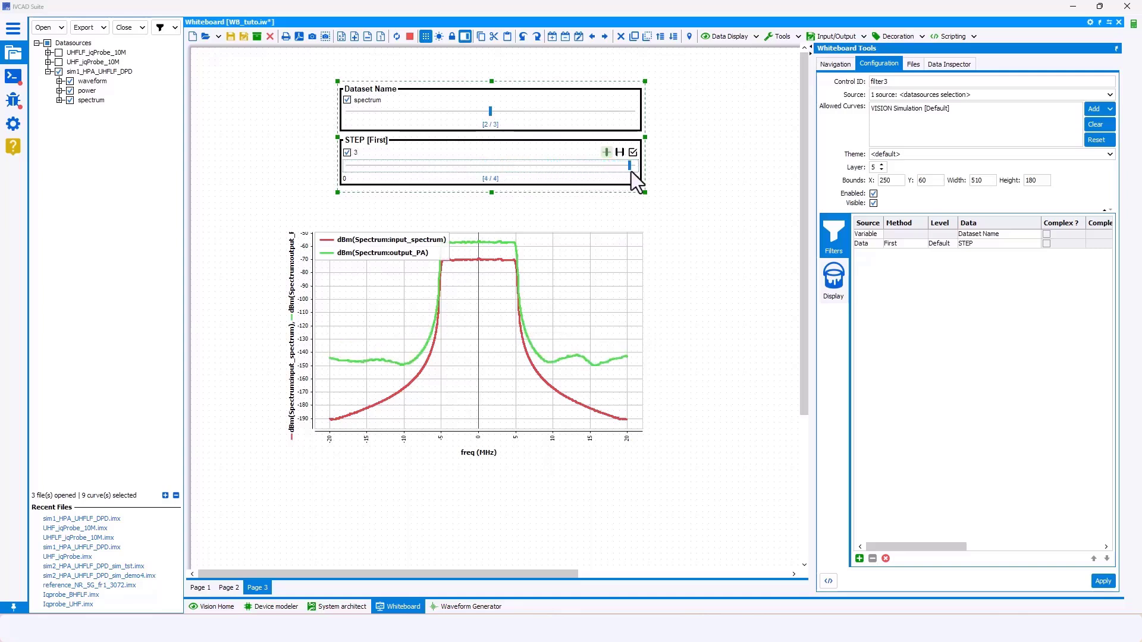